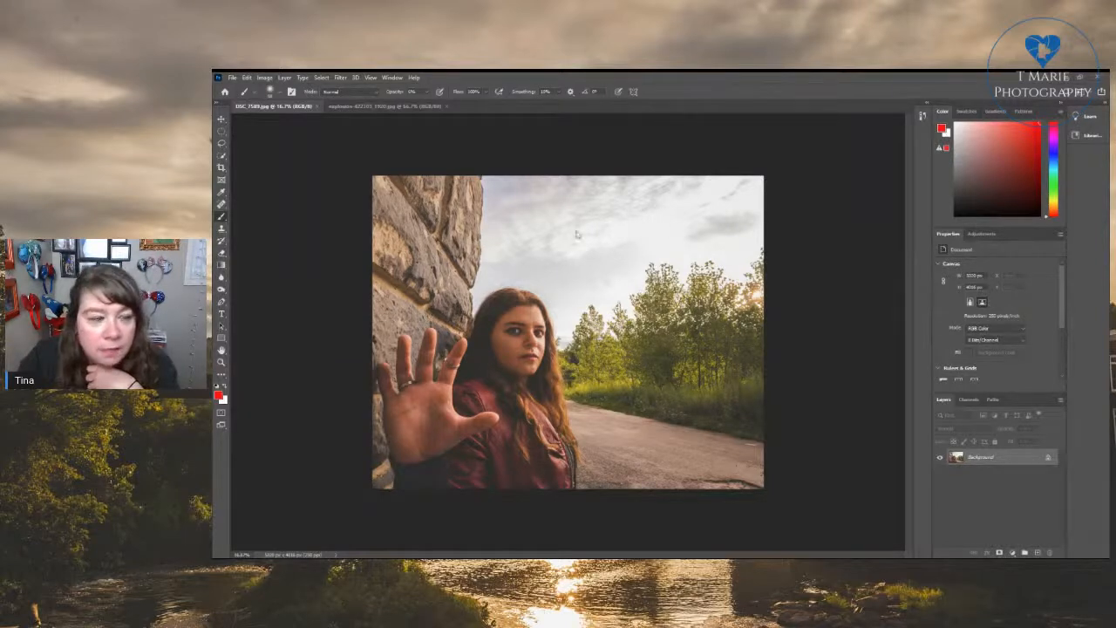
# Open the image DSC_7589 PS.jpg from the NW folder inside the Marvel folder on the OneDrive desktop
pyautogui.click(232, 77)
pyautogui.click(241, 96)
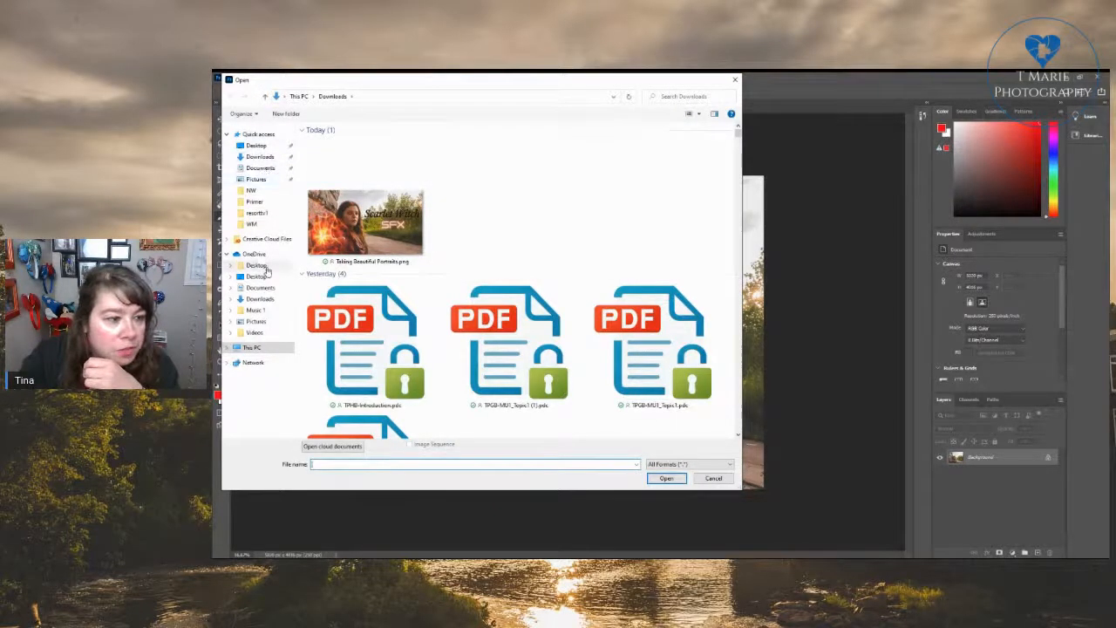
pyautogui.click(256, 265)
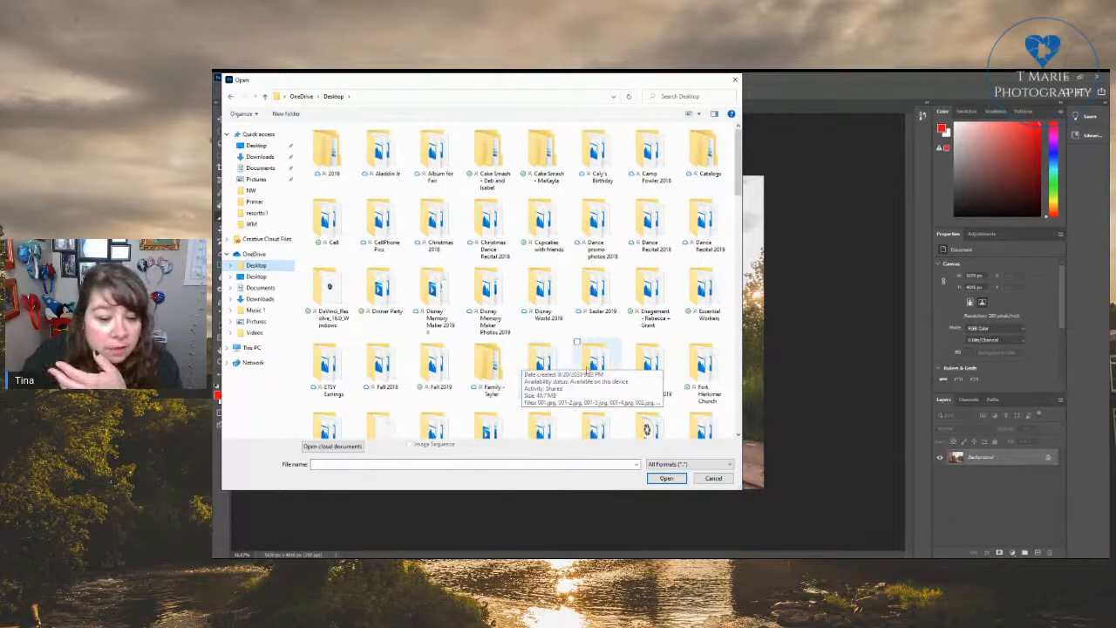
pyautogui.scroll(-2, 551, 366)
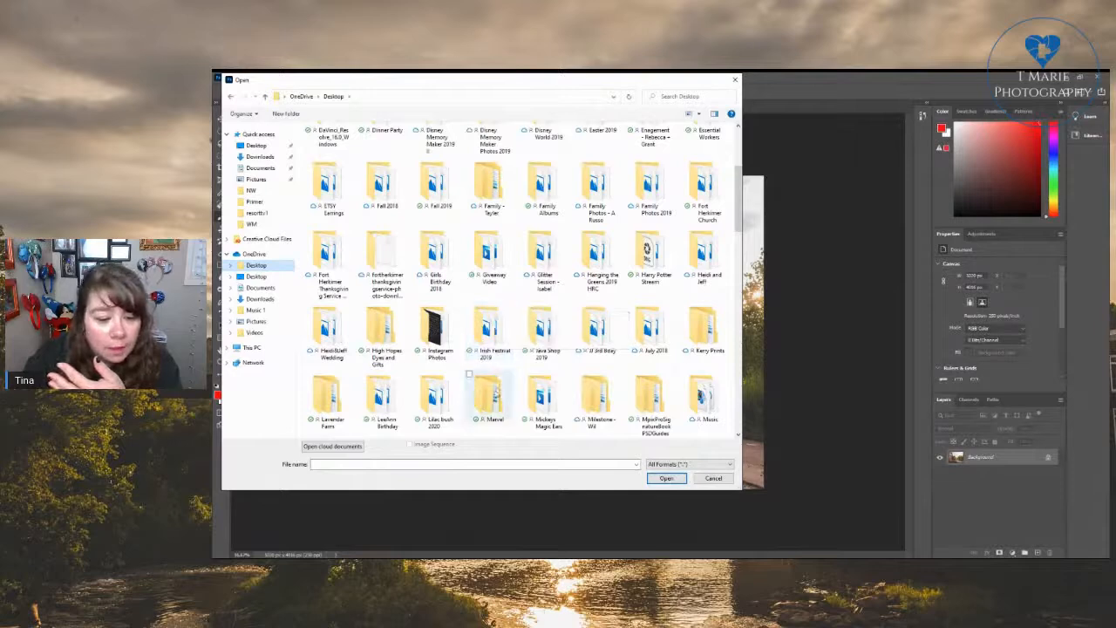
pyautogui.doubleClick(489, 397)
pyautogui.doubleClick(323, 142)
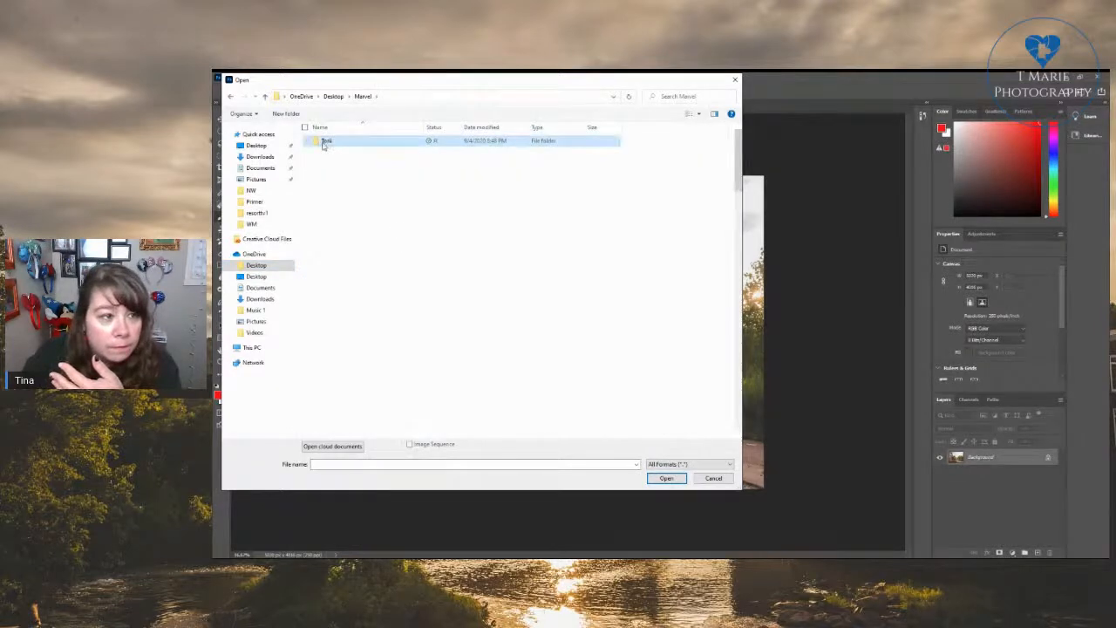
pyautogui.doubleClick(329, 149)
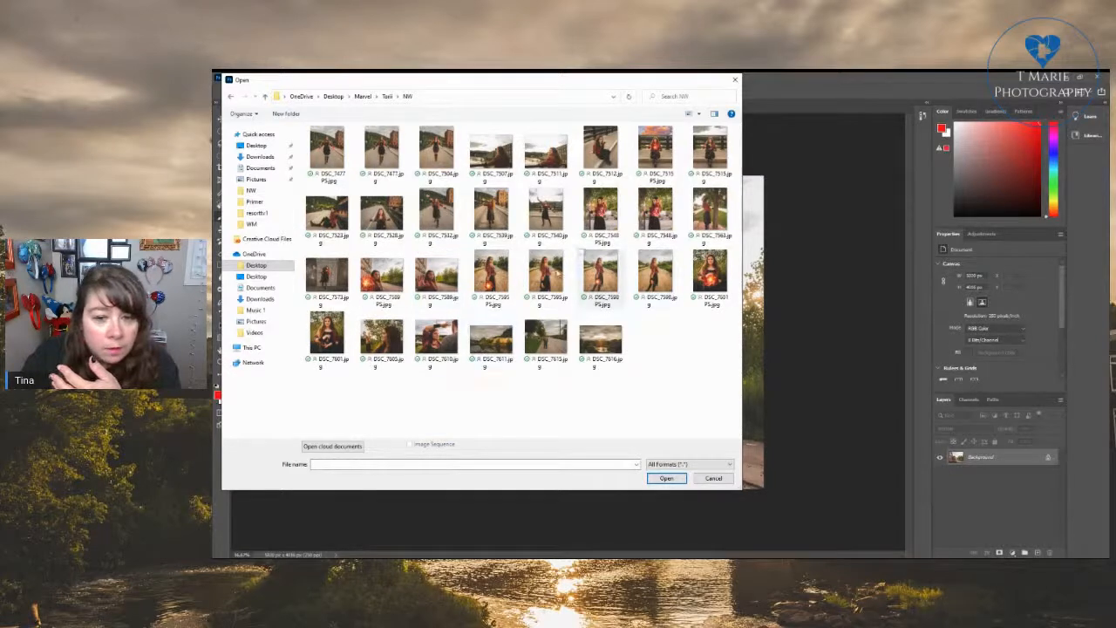
pyautogui.doubleClick(386, 287)
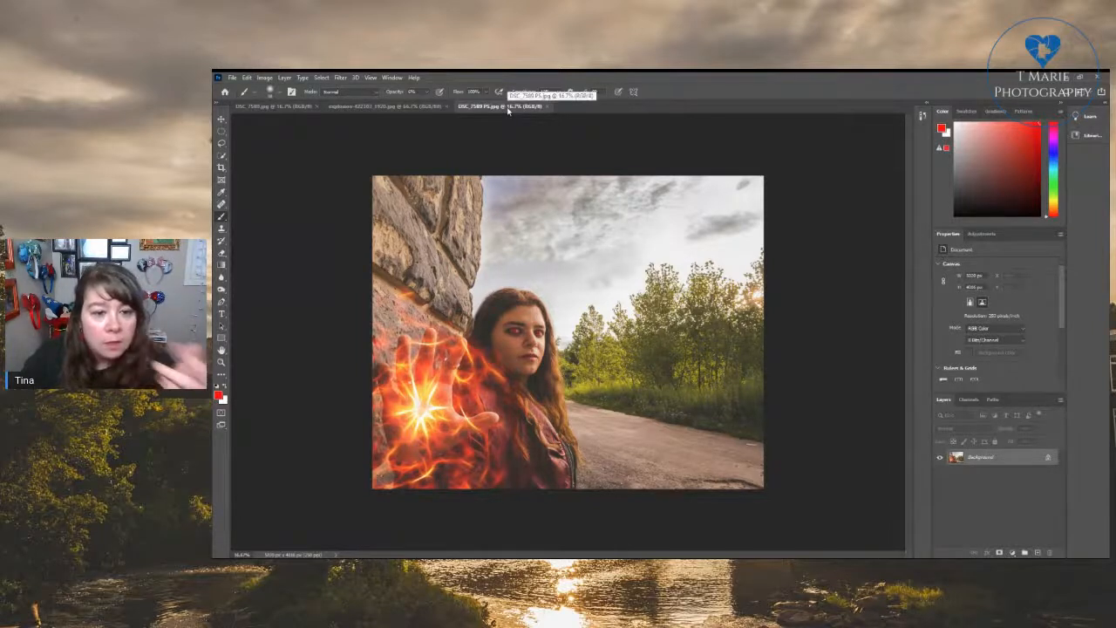
# Return to the DSC_7589.jpg document and duplicate its Background layer as Background copy
pyautogui.click(280, 107)
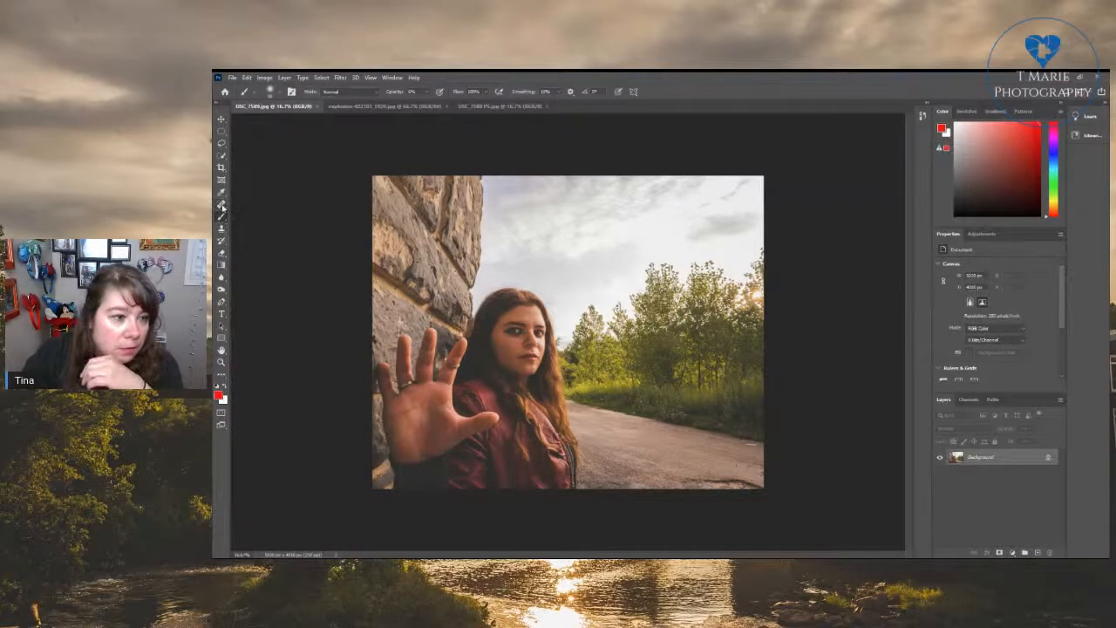
pyautogui.rightClick(982, 460)
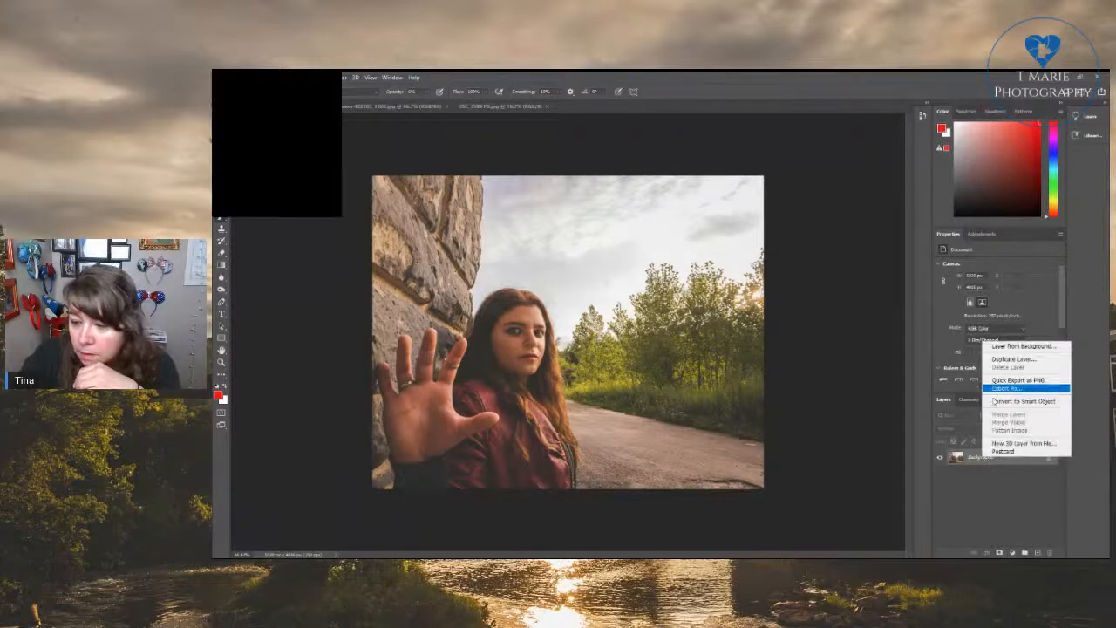
pyautogui.click(1002, 362)
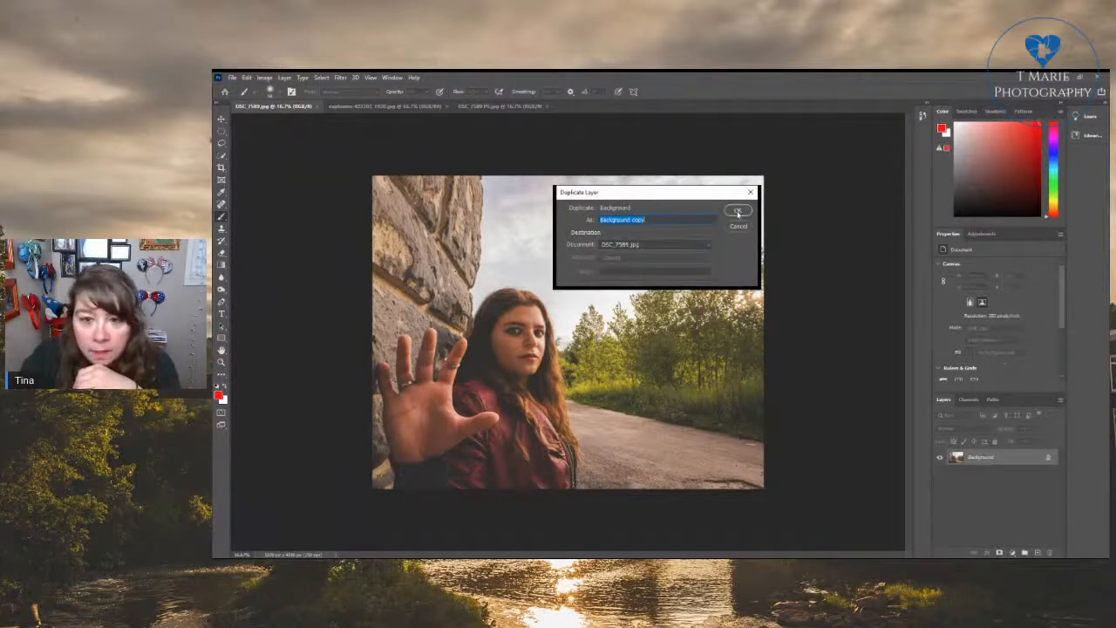
pyautogui.click(739, 211)
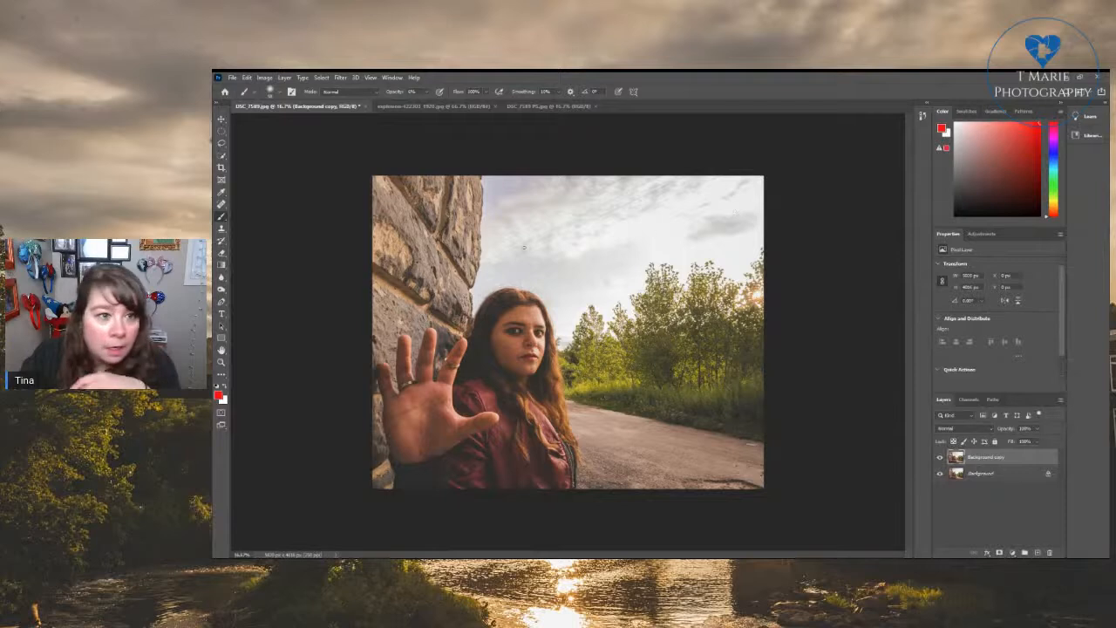
# Start removing the power lines in the sky beside the stone wall with the content-aware Spot Healing Brush
pyautogui.click(222, 203)
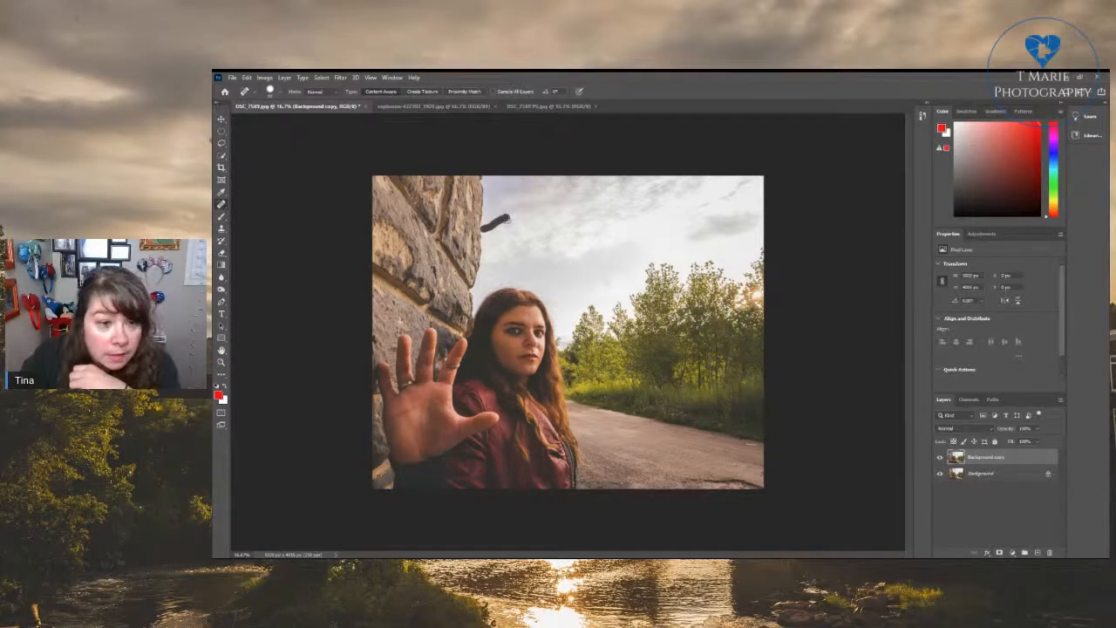
pyautogui.moveTo(506, 216)
pyautogui.mouseDown()
pyautogui.moveTo(562, 183)
pyautogui.moveTo(538, 195)
pyautogui.moveTo(547, 197)
pyautogui.mouseUp()
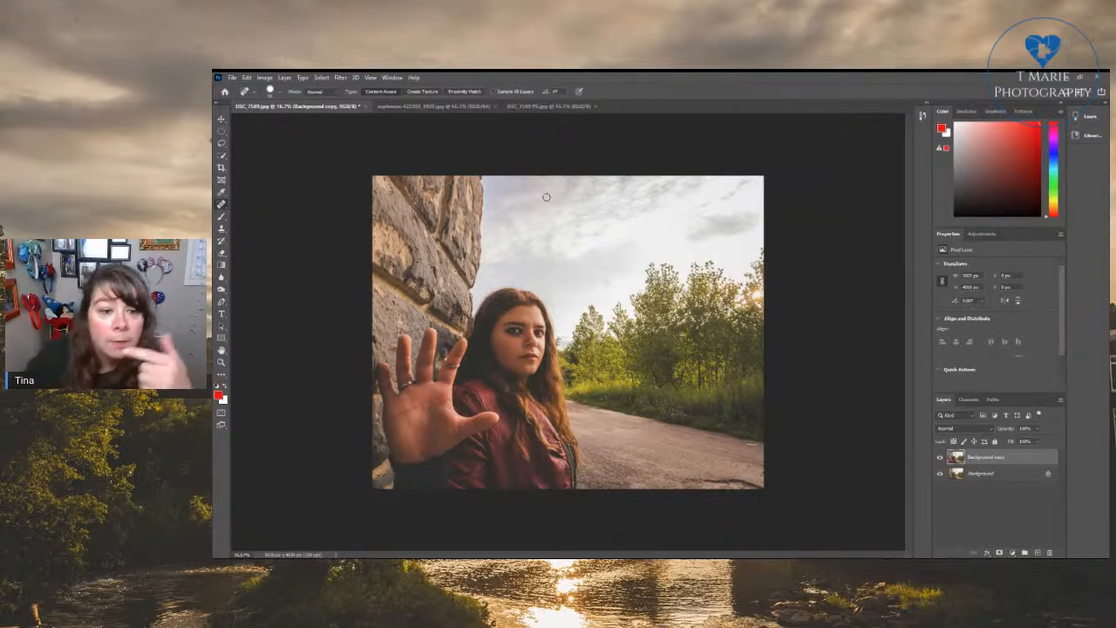
pyautogui.moveTo(486, 236); pyautogui.dragTo(526, 211)
pyautogui.click(504, 222)
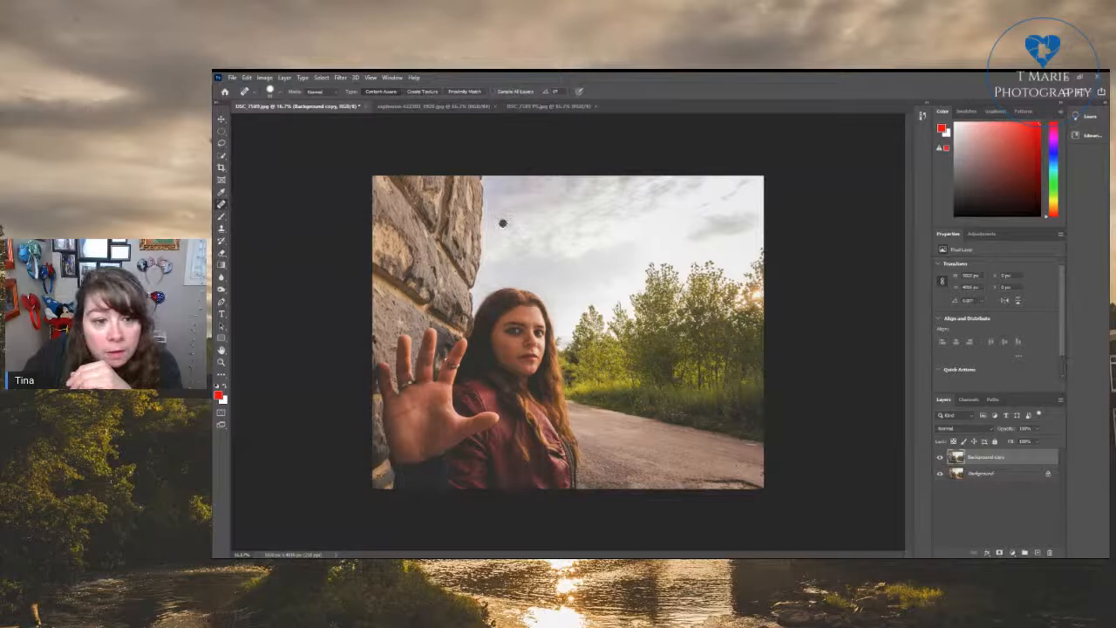
# Work at 25% zoom in a restored window and heal the power lines running up from the stone wall across the sky
pyautogui.click(371, 77)
pyautogui.click(380, 145)
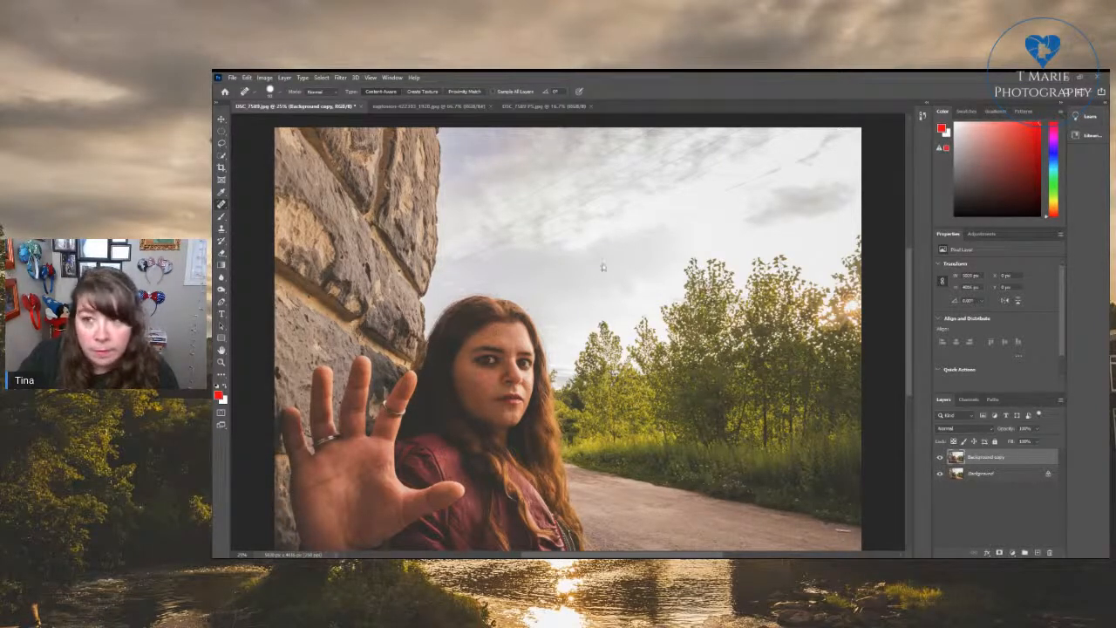
pyautogui.click(1081, 78)
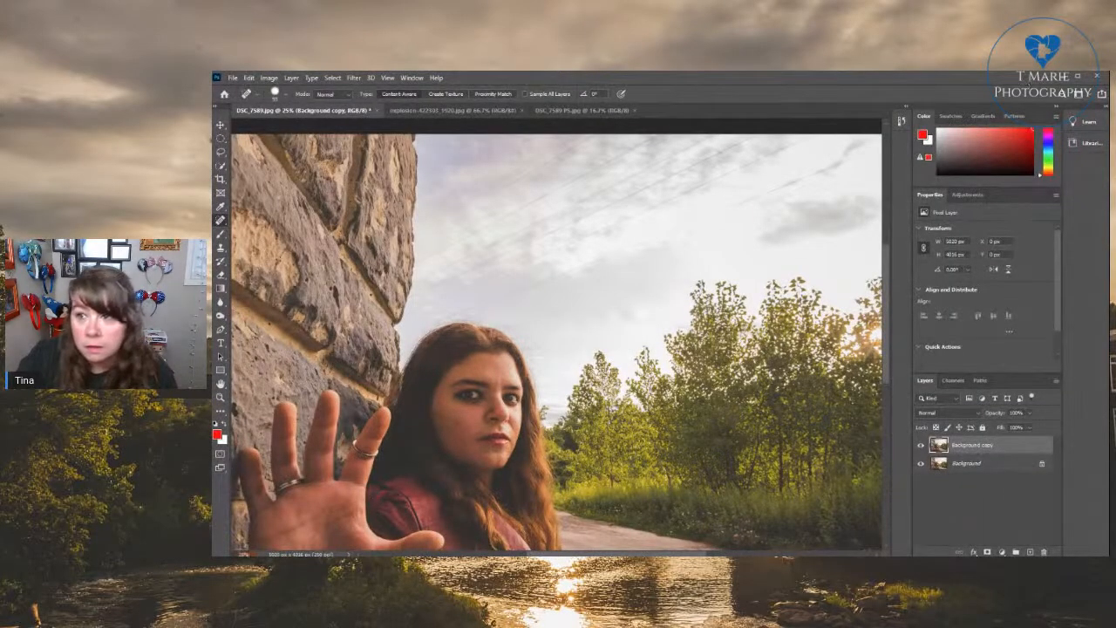
pyautogui.moveTo(1108, 73); pyautogui.dragTo(947, 71)
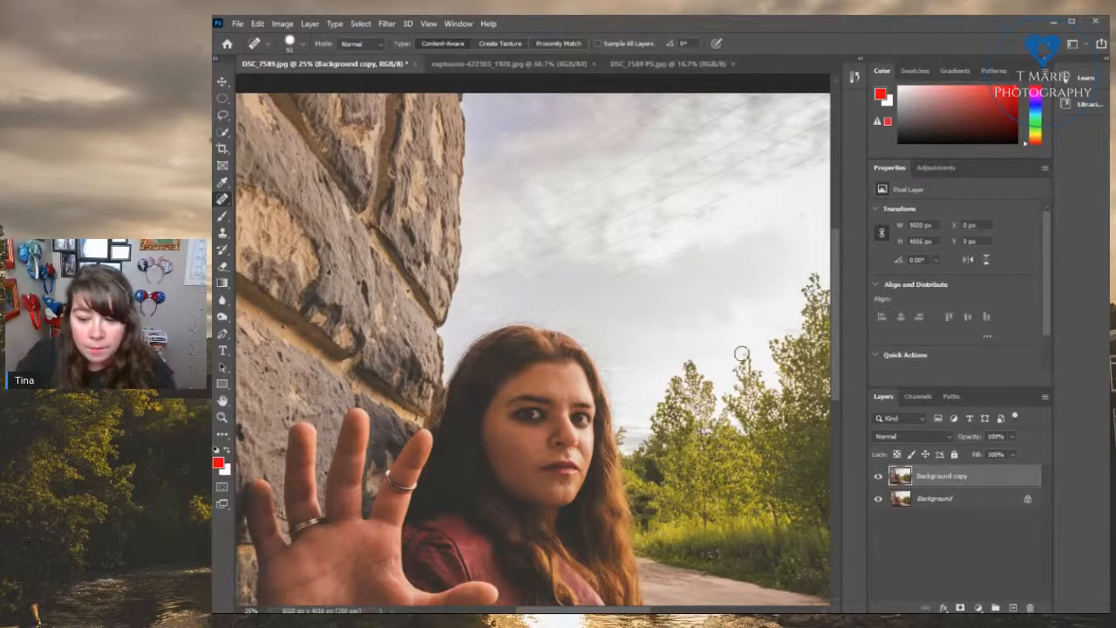
pyautogui.moveTo(531, 169); pyautogui.dragTo(571, 155)
pyautogui.moveTo(595, 133)
pyautogui.mouseDown()
pyautogui.moveTo(568, 157)
pyautogui.moveTo(613, 118)
pyautogui.moveTo(616, 130)
pyautogui.moveTo(694, 94)
pyautogui.mouseUp()
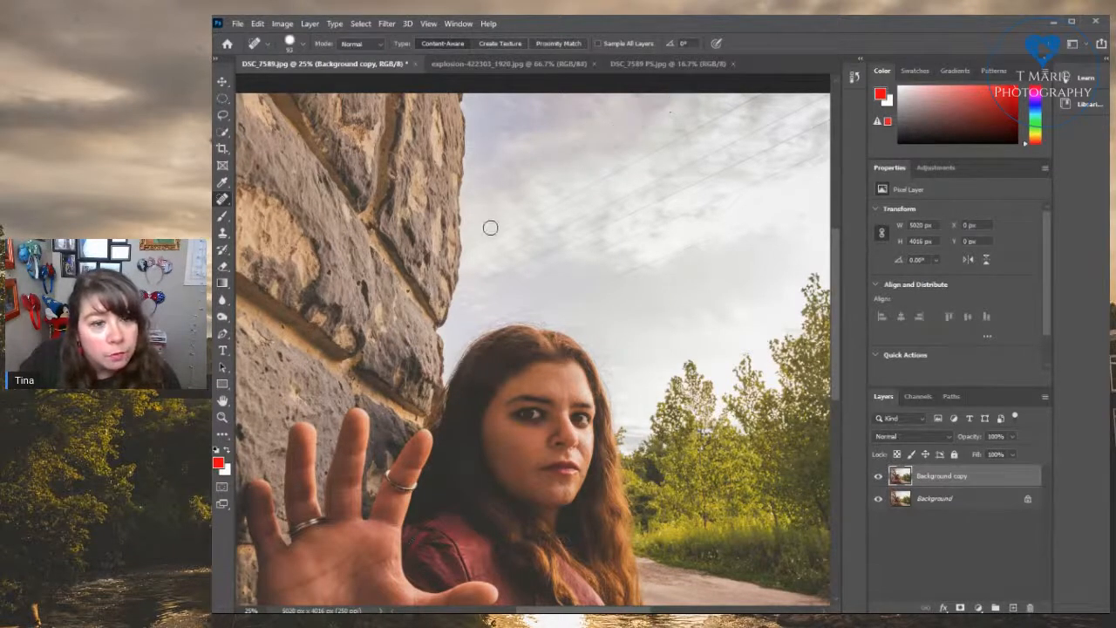
pyautogui.moveTo(471, 249)
pyautogui.mouseDown()
pyautogui.moveTo(562, 205)
pyautogui.moveTo(606, 168)
pyautogui.mouseUp()
pyautogui.moveTo(508, 225)
pyautogui.mouseDown()
pyautogui.moveTo(537, 213)
pyautogui.moveTo(517, 224)
pyautogui.moveTo(649, 154)
pyautogui.mouseUp()
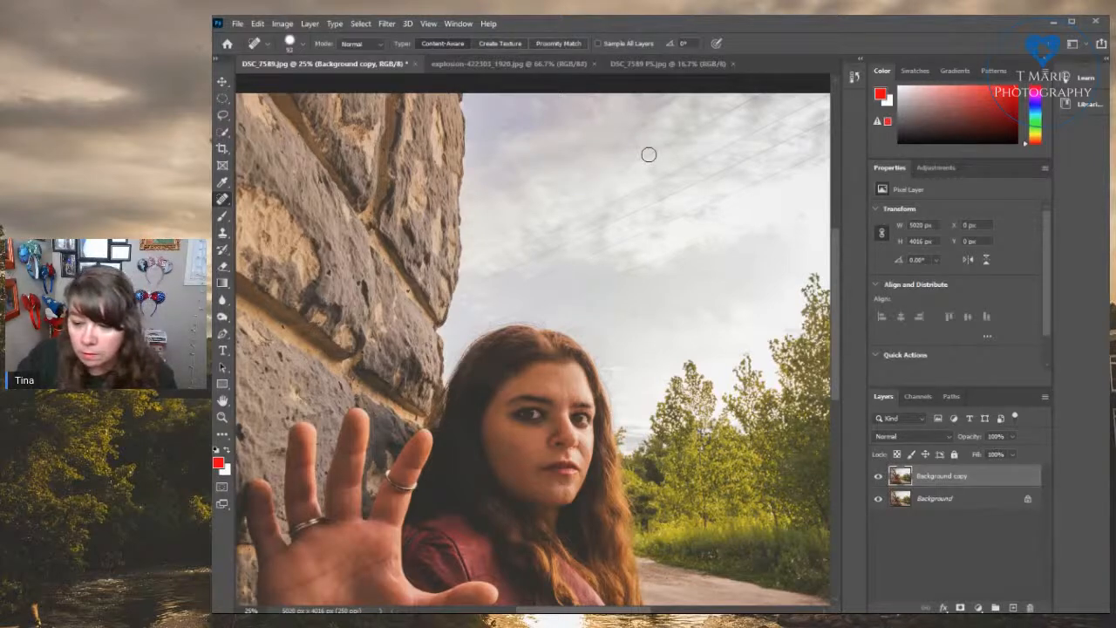
# Heal the next power line segments up to the photo's top edge and along the long diagonal back to the wall
pyautogui.moveTo(658, 168); pyautogui.dragTo(721, 122)
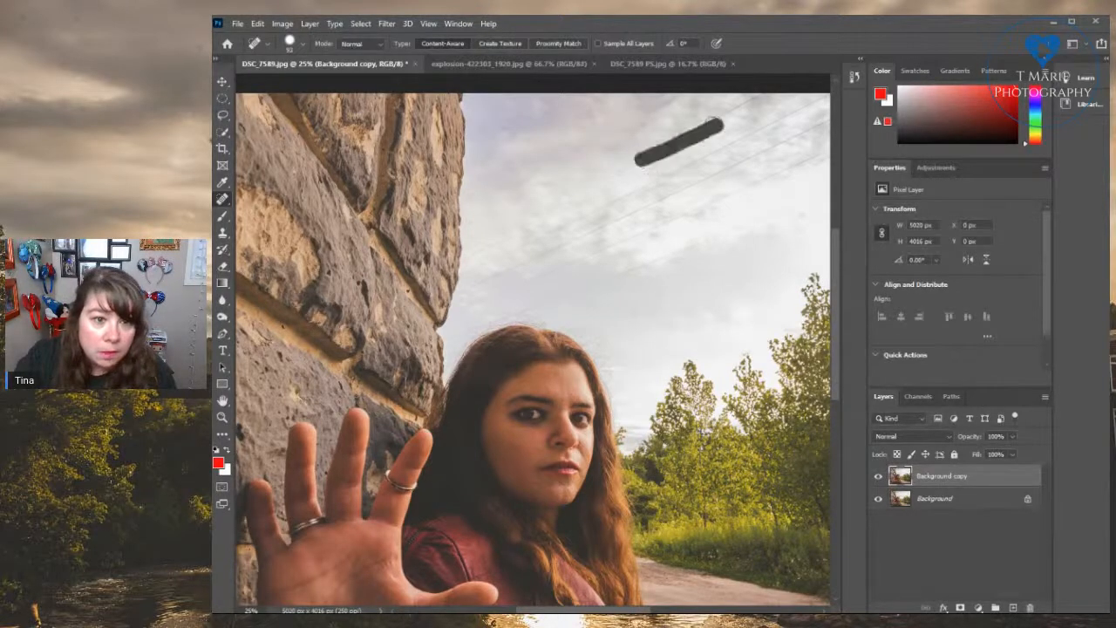
pyautogui.moveTo(656, 158); pyautogui.dragTo(771, 94)
pyautogui.click(653, 160)
pyautogui.moveTo(511, 235)
pyautogui.mouseDown()
pyautogui.moveTo(469, 255)
pyautogui.moveTo(498, 244)
pyautogui.mouseUp()
pyautogui.moveTo(820, 99); pyautogui.dragTo(467, 272)
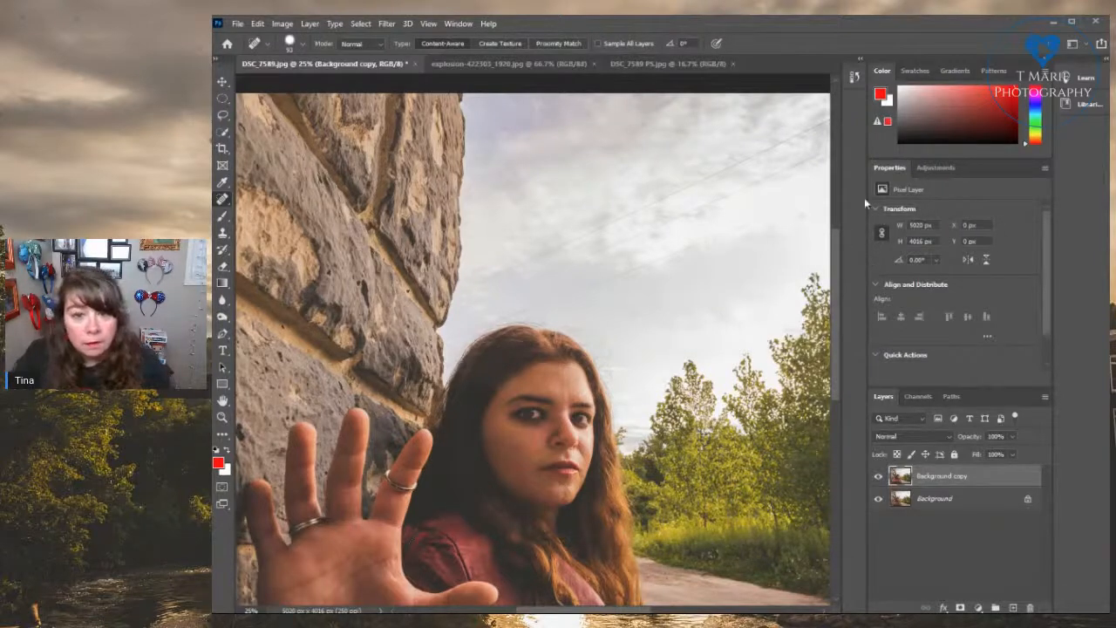
# Set the healing brush size to 142 px and heal the power line from the sky's top edge toward the wall
pyautogui.hscroll(3, 533, 349)
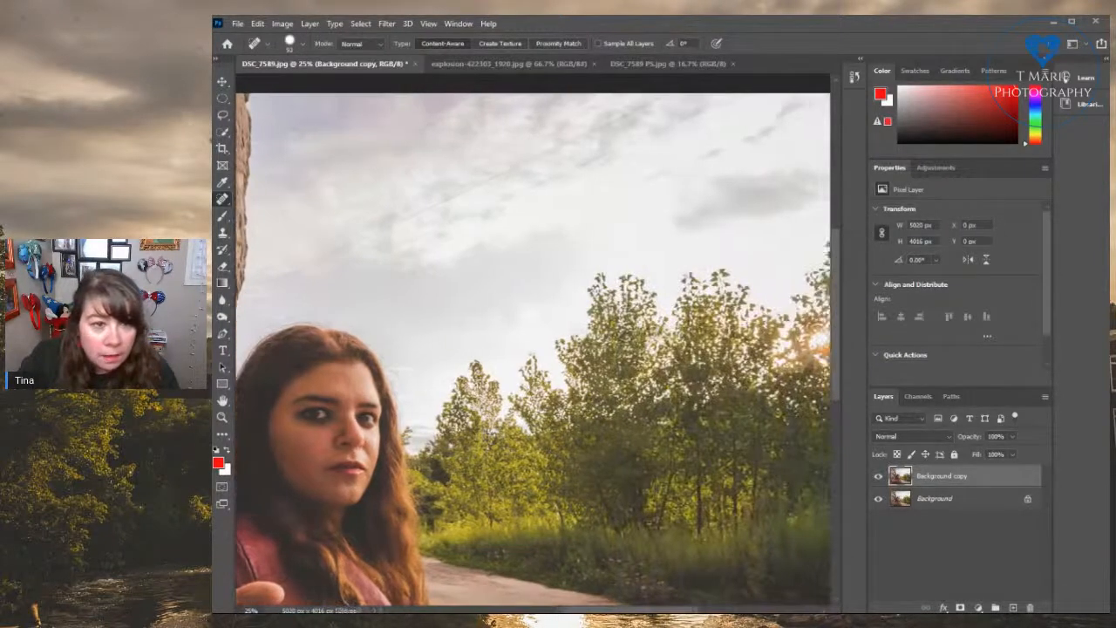
pyautogui.hscroll(-3, 533, 349)
pyautogui.hscroll(3, 533, 349)
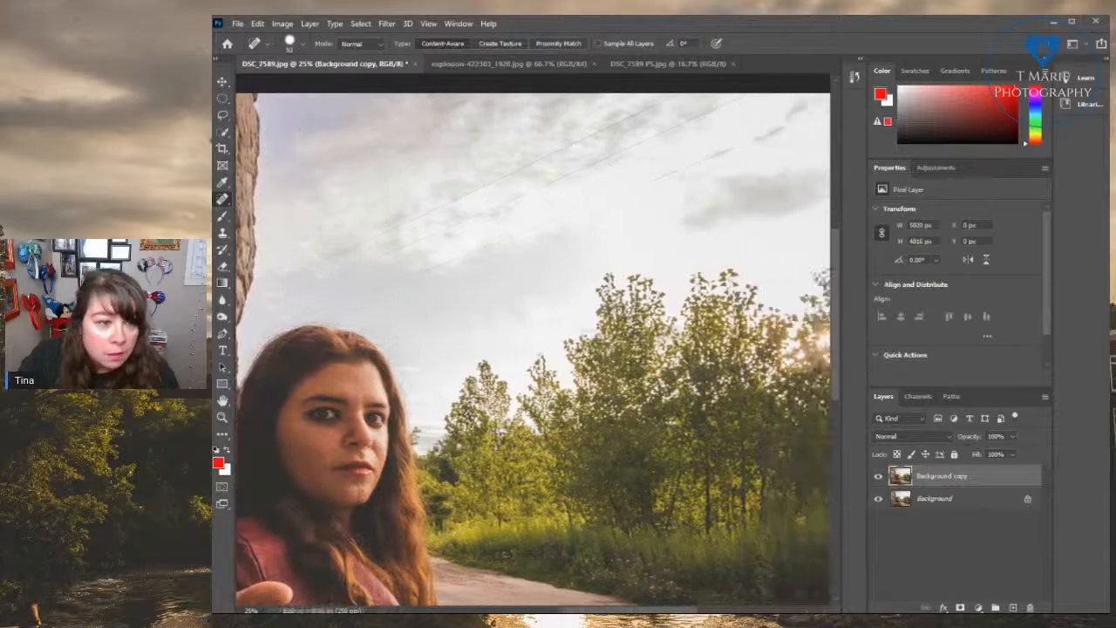
pyautogui.hscroll(-3, 533, 349)
pyautogui.hscroll(2, 533, 349)
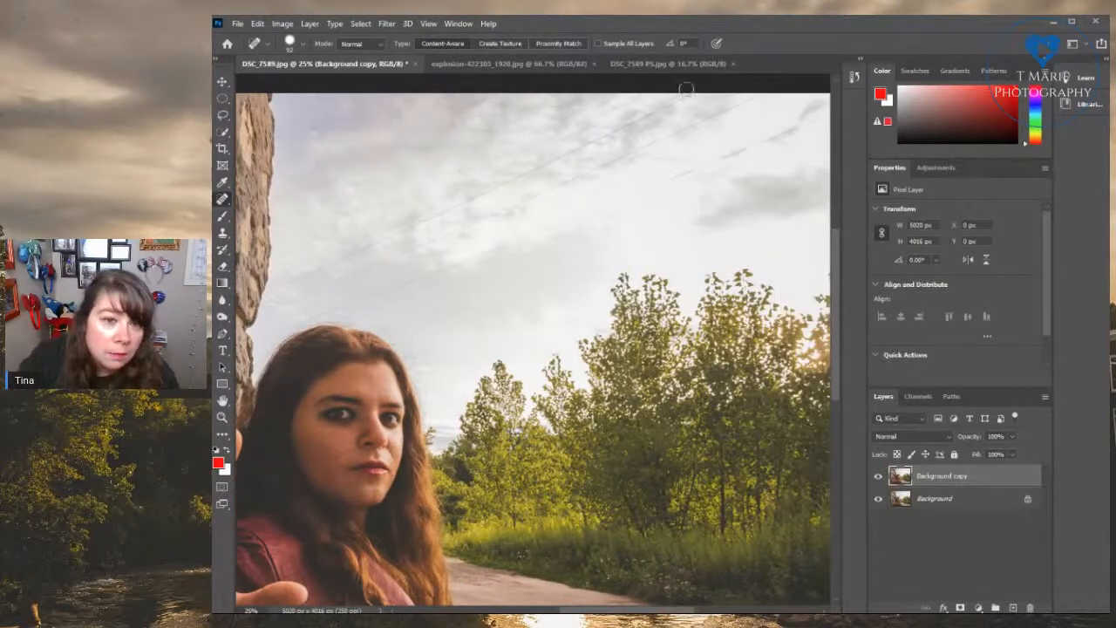
pyautogui.click(270, 46)
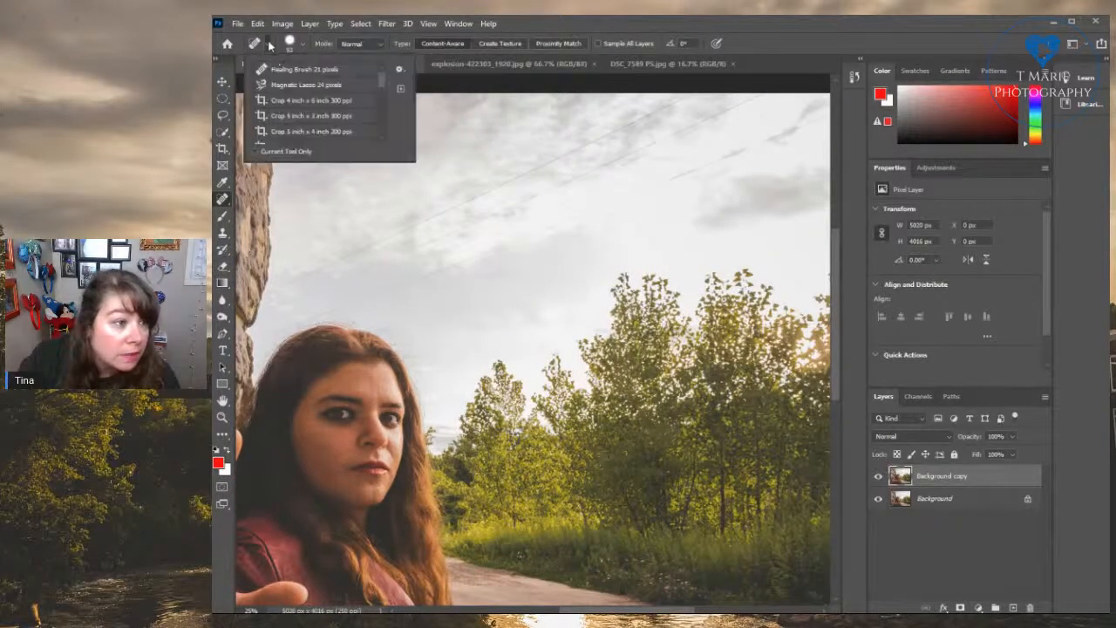
pyautogui.click(299, 44)
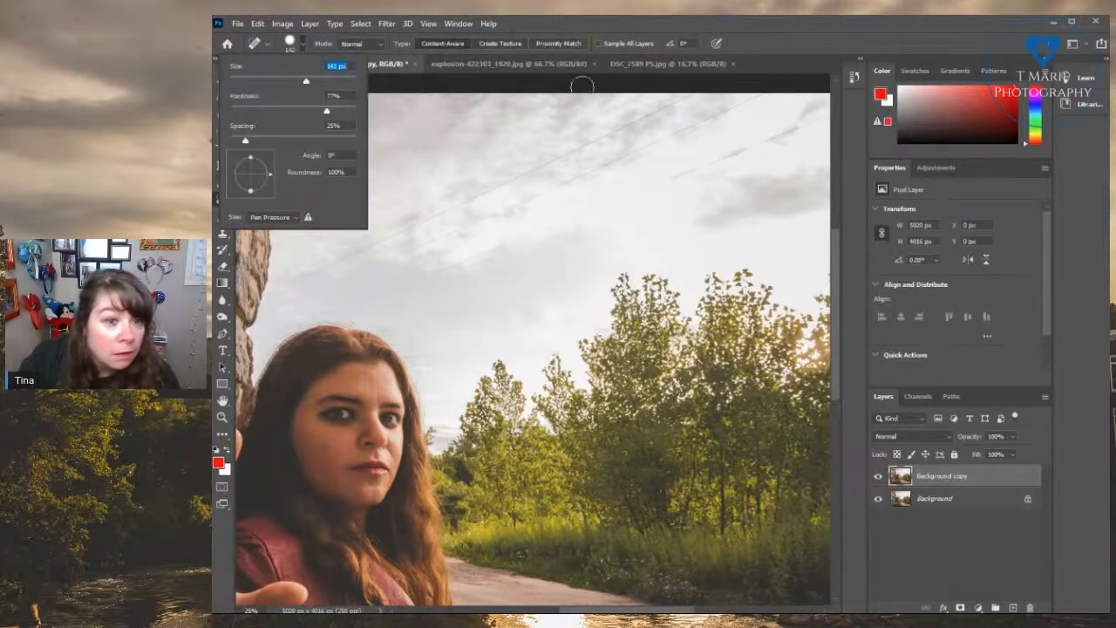
pyautogui.moveTo(700, 98)
pyautogui.mouseDown()
pyautogui.moveTo(621, 115)
pyautogui.moveTo(600, 135)
pyautogui.moveTo(654, 104)
pyautogui.moveTo(696, 99)
pyautogui.moveTo(626, 135)
pyautogui.moveTo(689, 99)
pyautogui.mouseUp()
pyautogui.moveTo(602, 133)
pyautogui.mouseDown()
pyautogui.moveTo(505, 176)
pyautogui.moveTo(607, 117)
pyautogui.mouseUp()
pyautogui.moveTo(570, 157)
pyautogui.mouseDown()
pyautogui.moveTo(537, 169)
pyautogui.moveTo(600, 125)
pyautogui.moveTo(536, 178)
pyautogui.moveTo(461, 205)
pyautogui.moveTo(520, 179)
pyautogui.moveTo(465, 192)
pyautogui.moveTo(469, 202)
pyautogui.moveTo(441, 215)
pyautogui.moveTo(445, 225)
pyautogui.moveTo(501, 189)
pyautogui.moveTo(356, 251)
pyautogui.moveTo(391, 240)
pyautogui.moveTo(358, 252)
pyautogui.mouseUp()
# Clean up the leftover power line traces in the sky between the stone wall and the woman's head
pyautogui.moveTo(363, 241)
pyautogui.mouseDown()
pyautogui.moveTo(330, 260)
pyautogui.moveTo(361, 252)
pyautogui.mouseUp()
pyautogui.moveTo(297, 271)
pyautogui.mouseDown()
pyautogui.moveTo(363, 251)
pyautogui.moveTo(306, 272)
pyautogui.moveTo(361, 245)
pyautogui.mouseUp()
pyautogui.moveTo(349, 253); pyautogui.dragTo(326, 266)
pyautogui.click(277, 291)
pyautogui.click(275, 293)
pyautogui.click(342, 262)
pyautogui.click(351, 258)
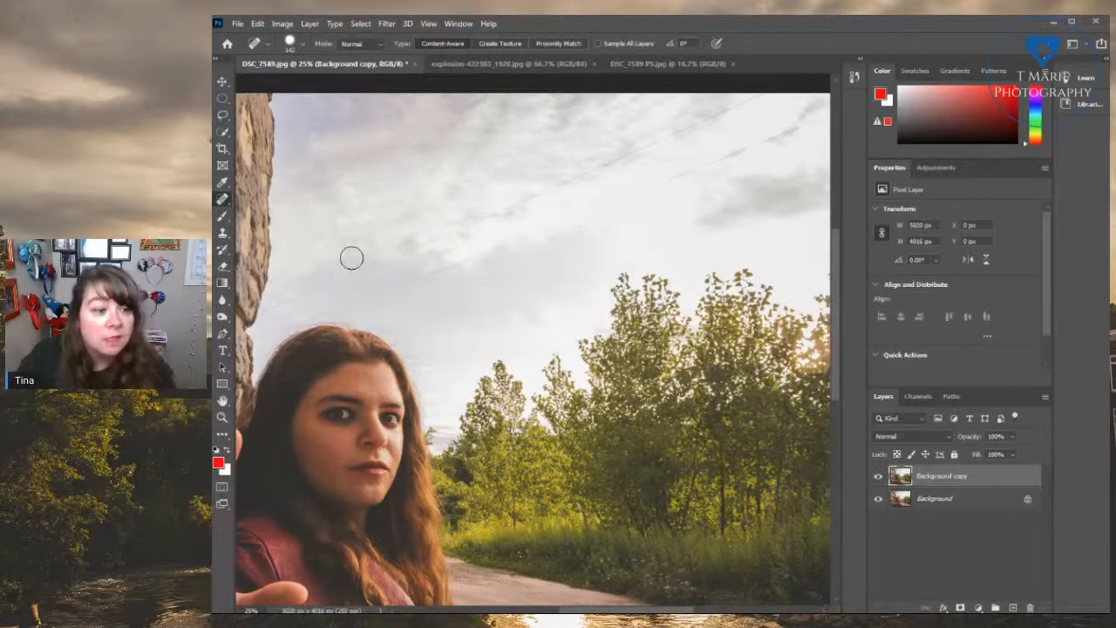
pyautogui.click(350, 258)
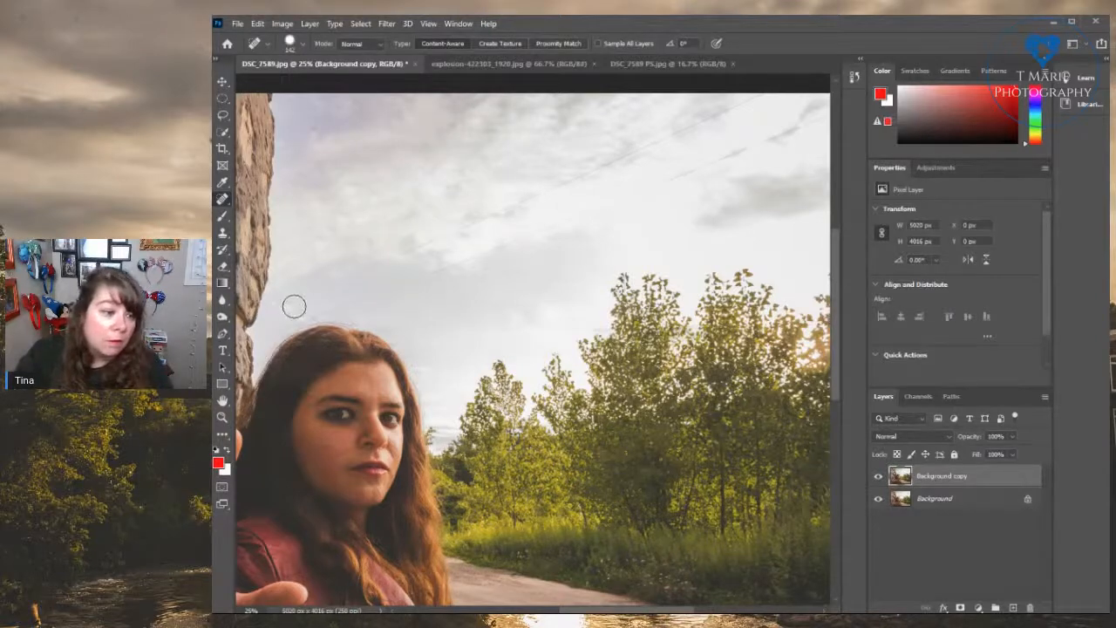
# Reduce the healing brush to 99 px and heal the remaining power lines across the sky and just above the woman's head
pyautogui.click(301, 45)
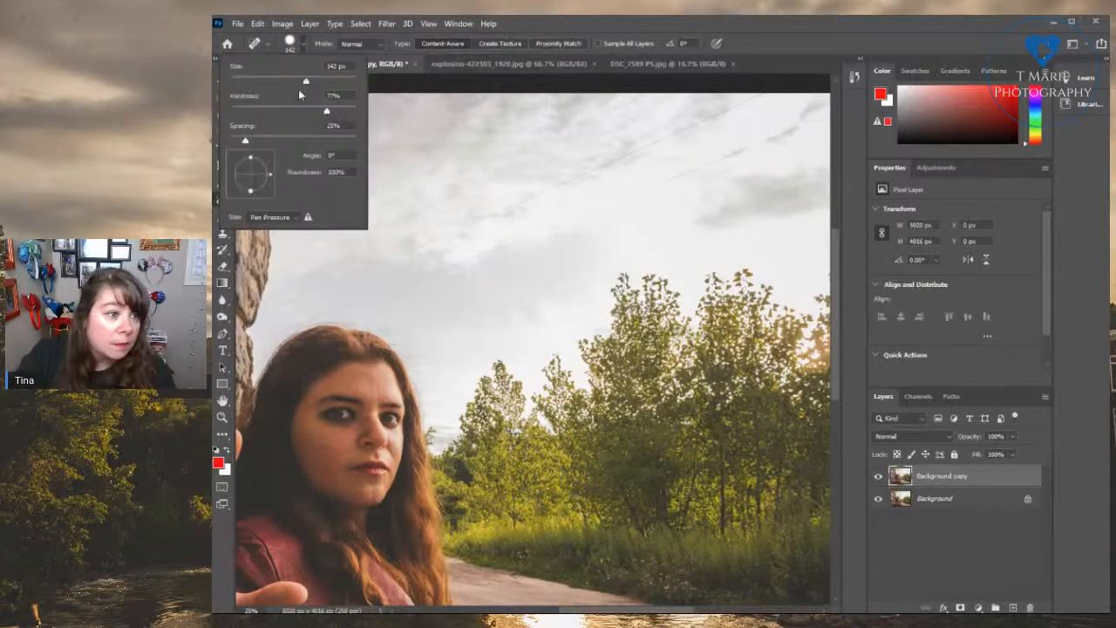
pyautogui.moveTo(294, 80); pyautogui.dragTo(288, 79)
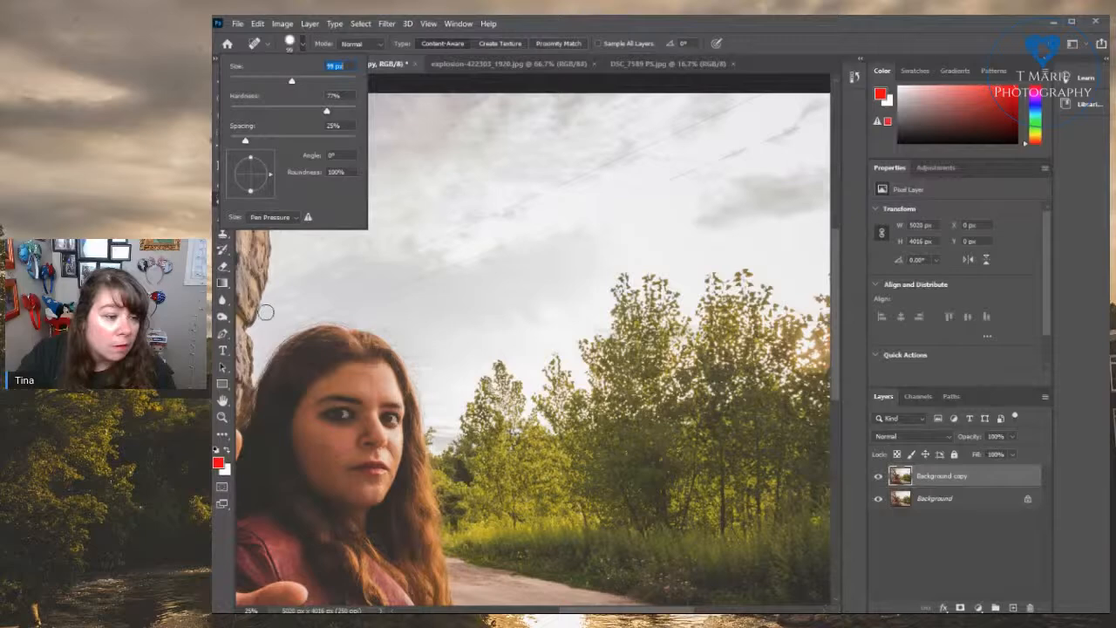
pyautogui.moveTo(262, 314); pyautogui.dragTo(334, 280)
pyautogui.moveTo(278, 302)
pyautogui.mouseDown()
pyautogui.moveTo(446, 231)
pyautogui.moveTo(493, 227)
pyautogui.moveTo(538, 185)
pyautogui.moveTo(759, 95)
pyautogui.mouseUp()
pyautogui.moveTo(824, 116)
pyautogui.mouseDown()
pyautogui.moveTo(579, 220)
pyautogui.moveTo(499, 241)
pyautogui.moveTo(469, 254)
pyautogui.moveTo(471, 269)
pyautogui.moveTo(376, 295)
pyautogui.moveTo(433, 278)
pyautogui.mouseUp()
pyautogui.moveTo(367, 294)
pyautogui.mouseDown()
pyautogui.moveTo(425, 283)
pyautogui.moveTo(288, 318)
pyautogui.moveTo(262, 337)
pyautogui.mouseUp()
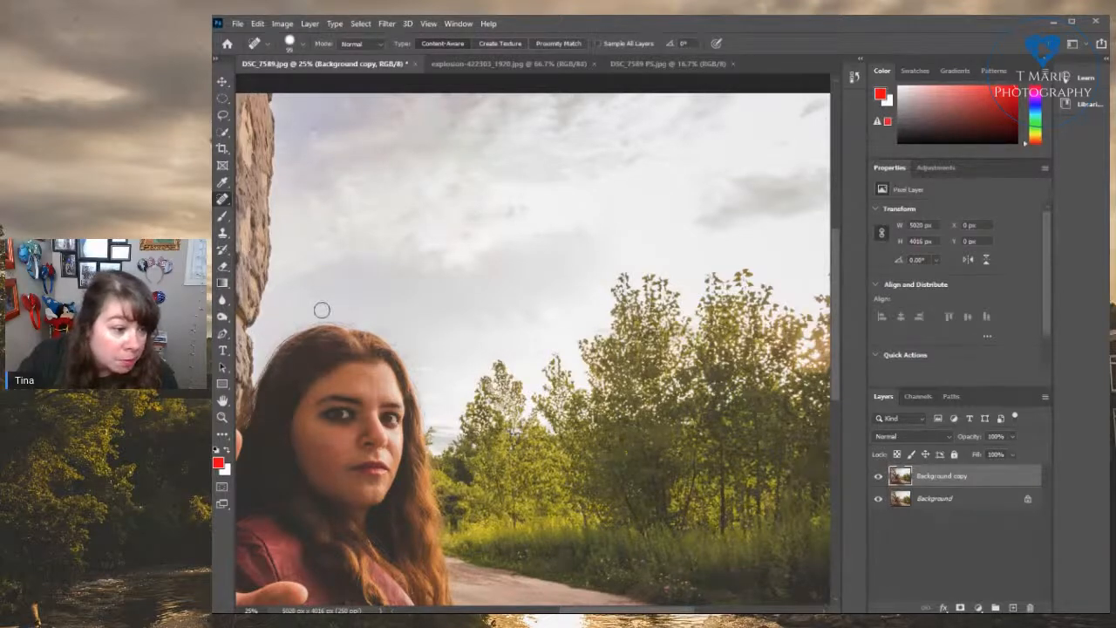
pyautogui.click(280, 324)
pyautogui.click(358, 314)
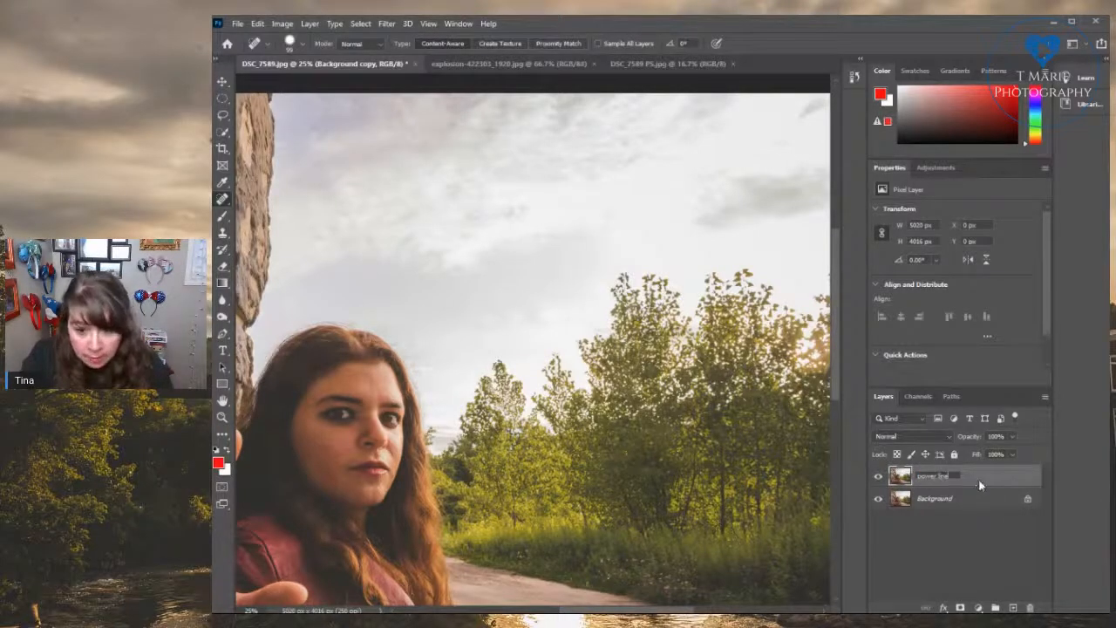
# Rename the retouched Background copy layer as "power lines" and deselect it
pyautogui.click(961, 527)
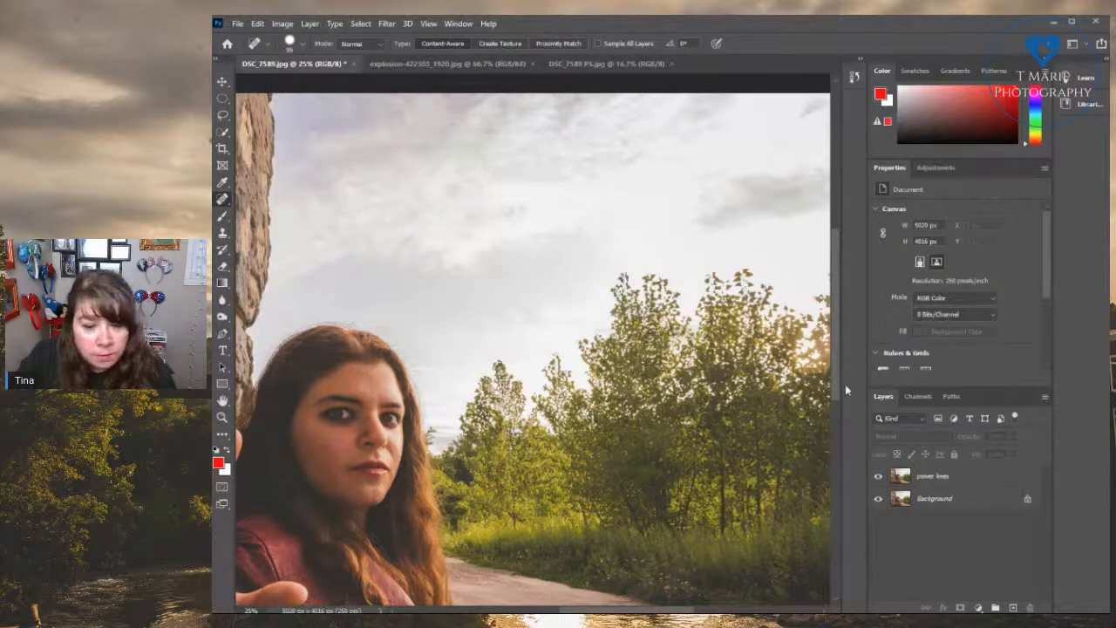
pyautogui.moveTo(837, 381); pyautogui.dragTo(835, 405)
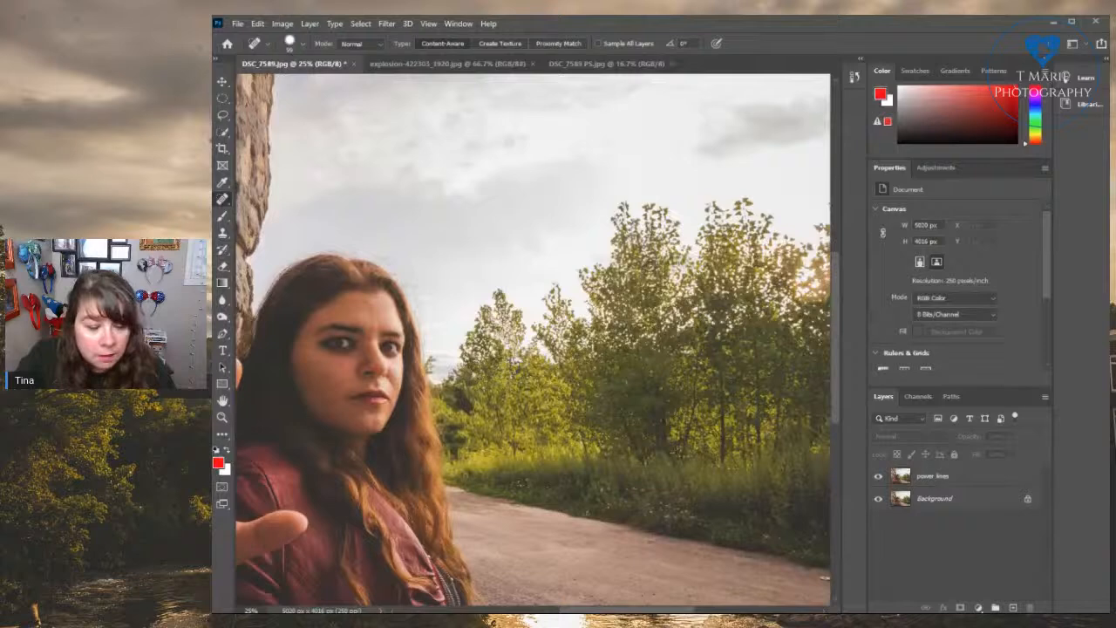
pyautogui.hscroll(5, 533, 340)
pyautogui.hscroll(-4, 533, 340)
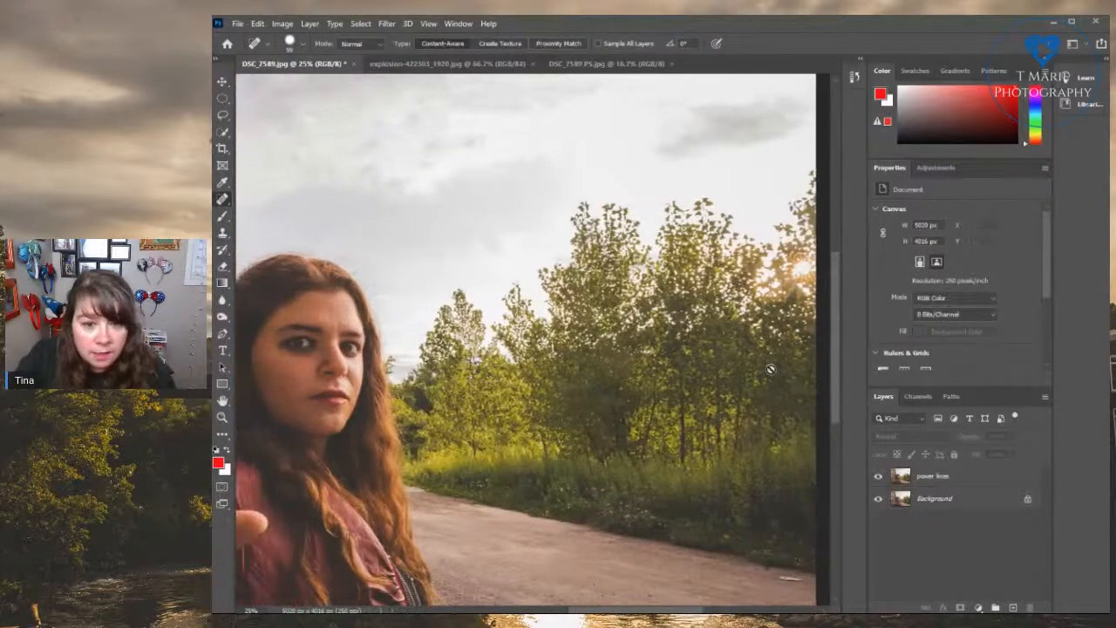
pyautogui.moveTo(612, 611); pyautogui.dragTo(475, 611)
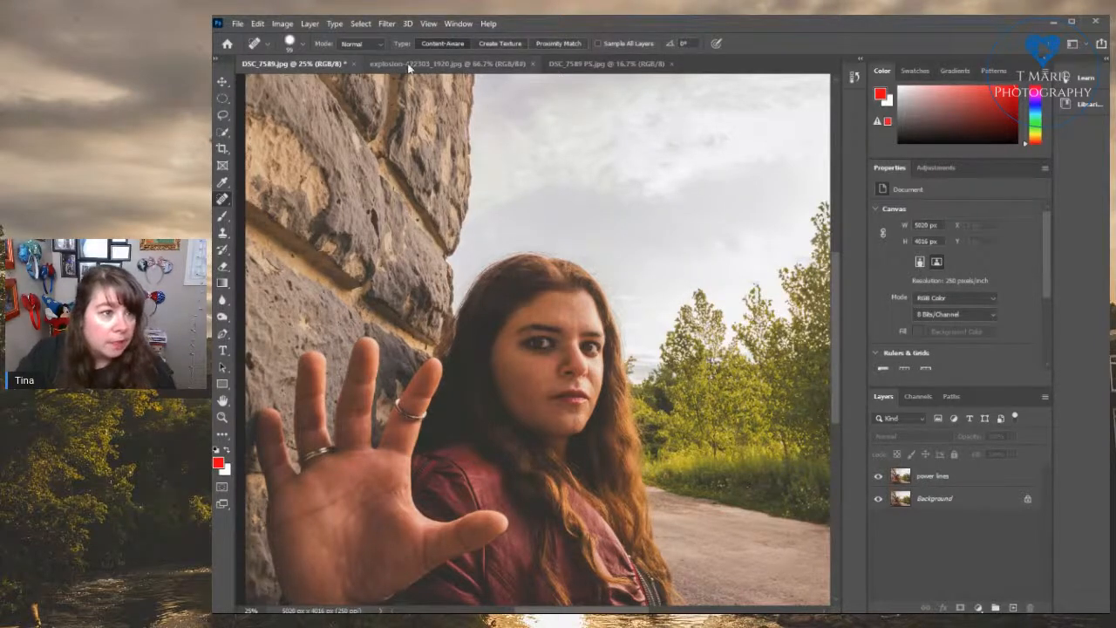
# Check the finished DSC_7589 PS image for reference and duplicate the power lines layer in the DSC_7589 portrait
pyautogui.click(575, 68)
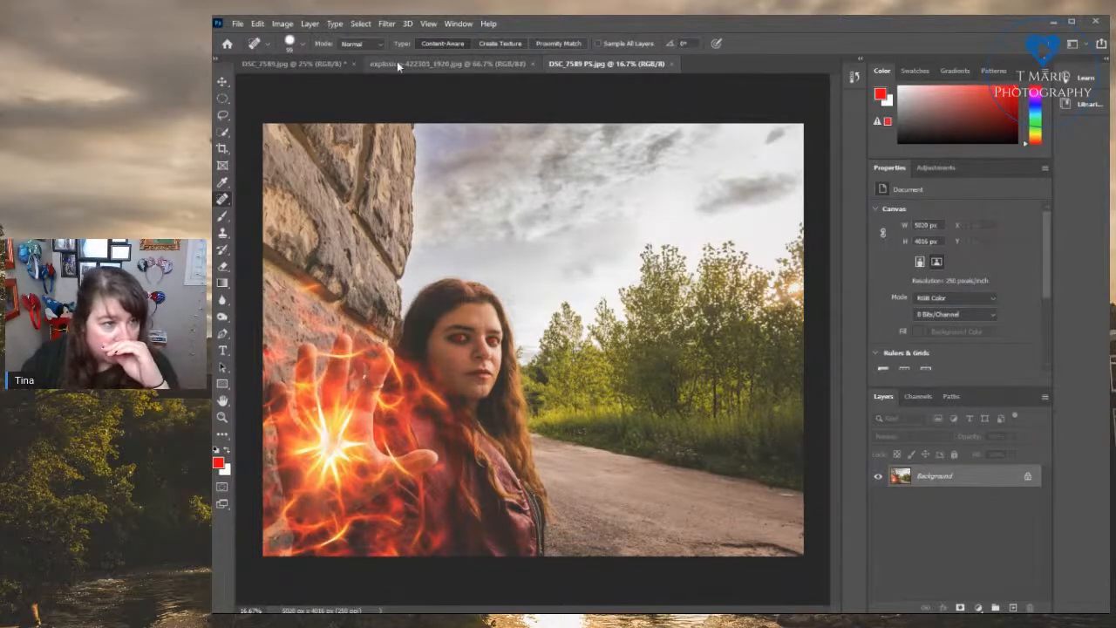
pyautogui.click(297, 64)
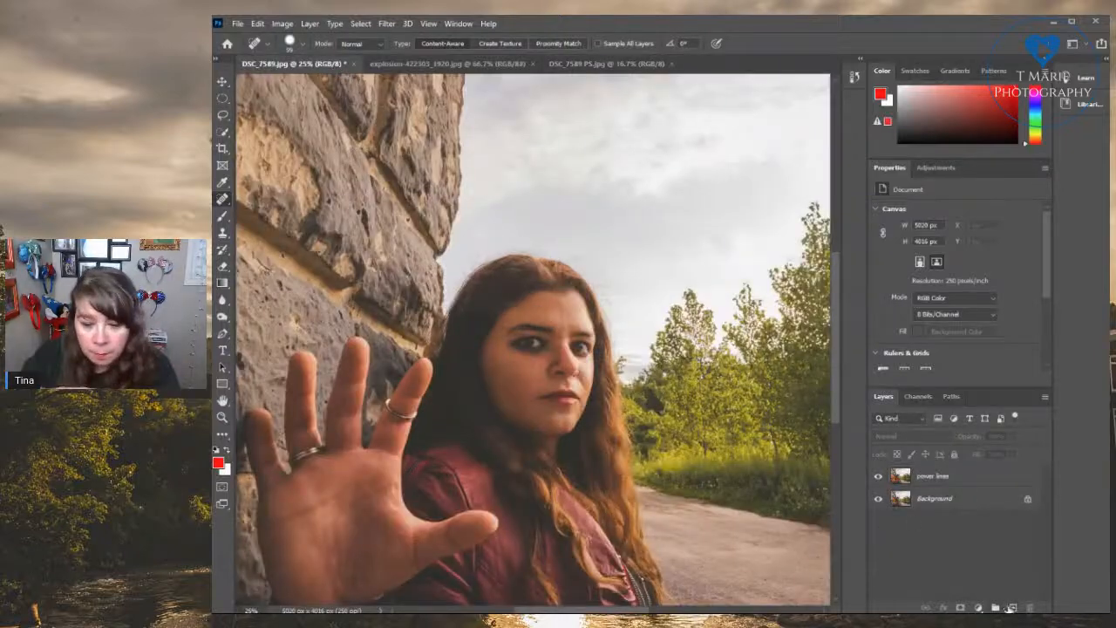
pyautogui.rightClick(939, 478)
pyautogui.click(986, 200)
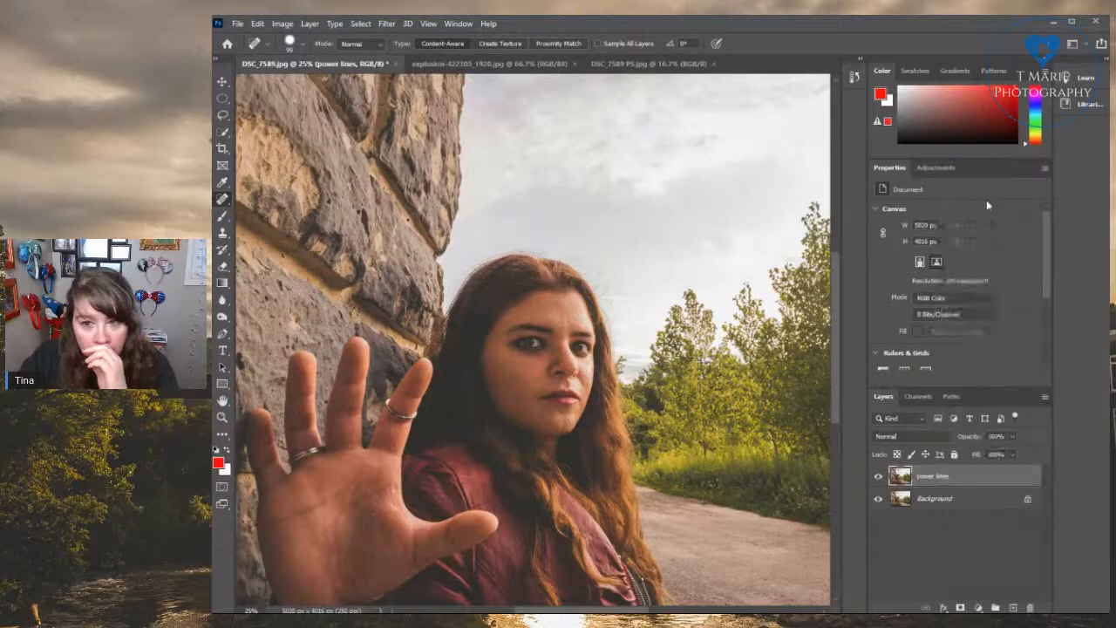
pyautogui.click(898, 198)
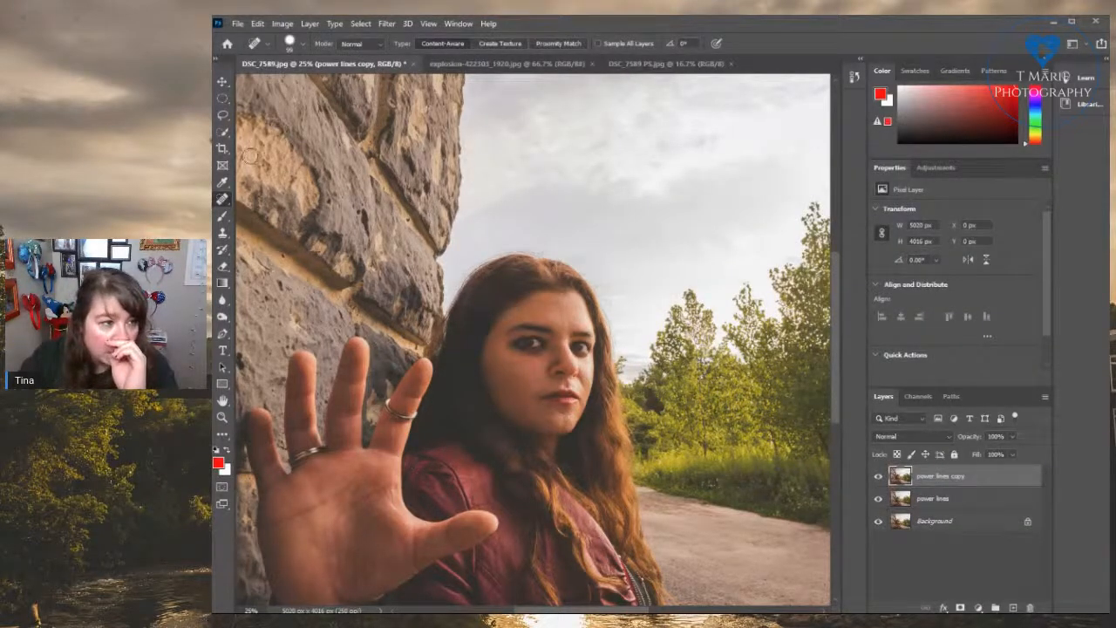
# Choose the Brush tool and check its brush settings, and rename the duplicated power lines layer to eyes
pyautogui.click(224, 218)
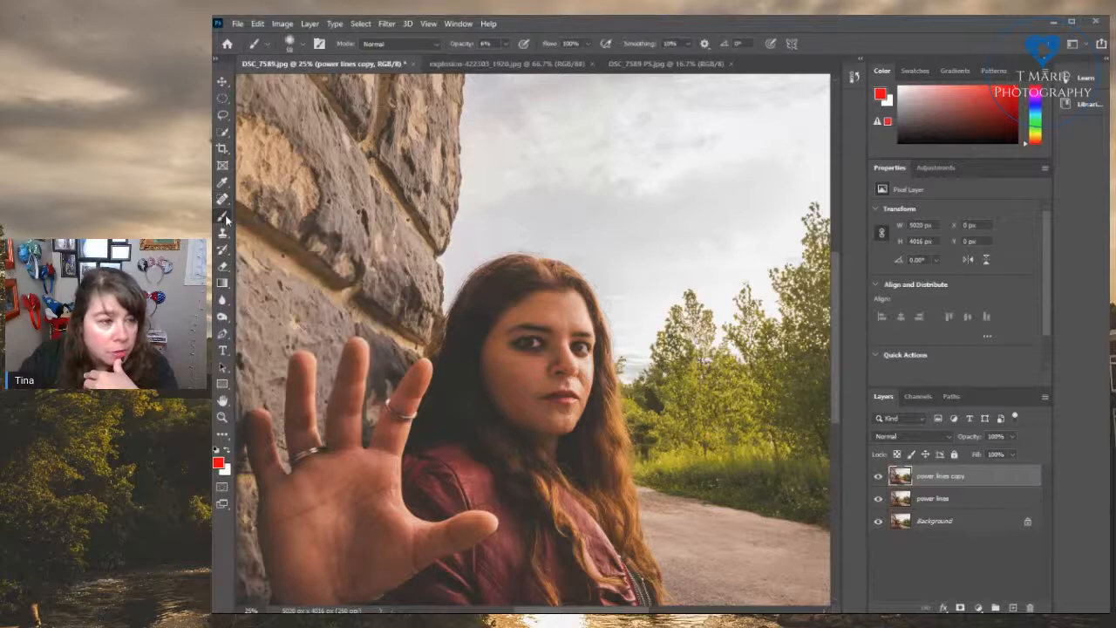
pyautogui.click(301, 46)
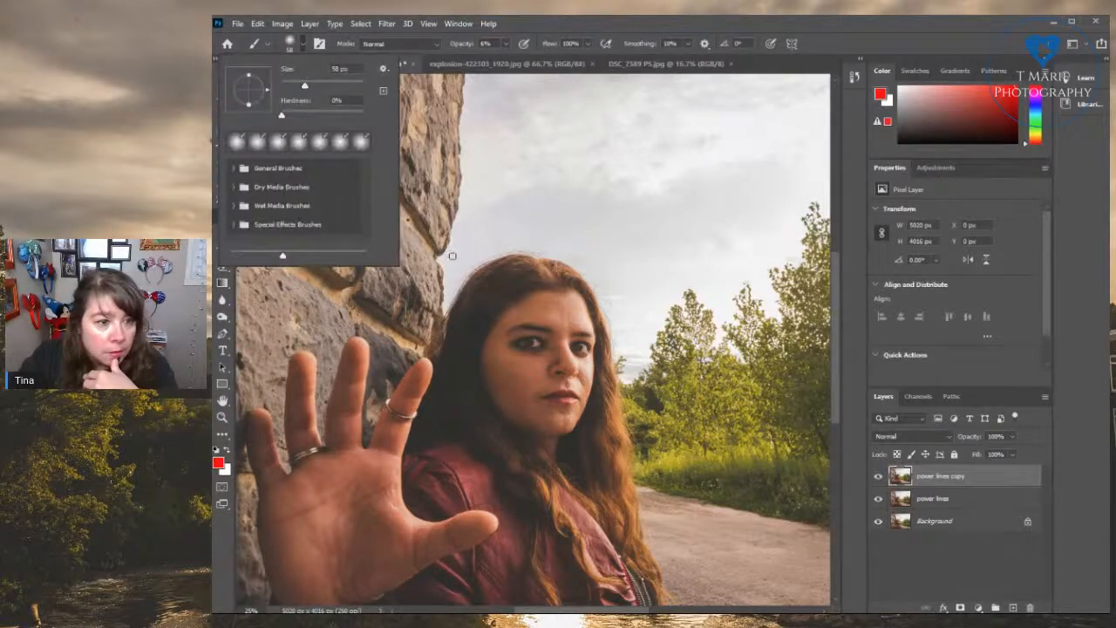
pyautogui.click(568, 26)
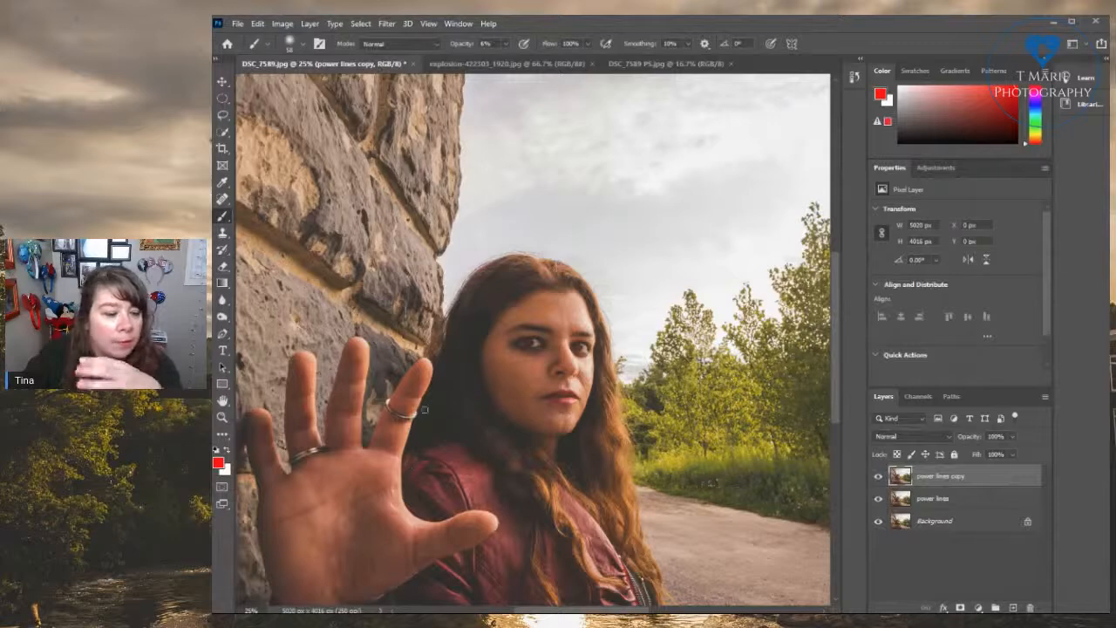
pyautogui.doubleClick(959, 479)
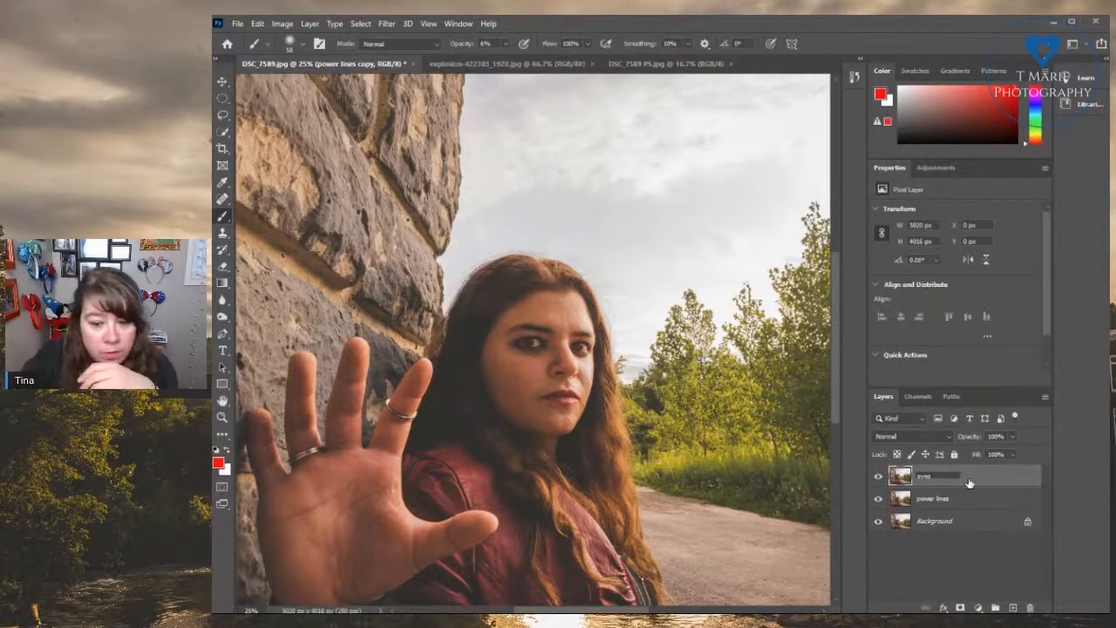
pyautogui.click(926, 569)
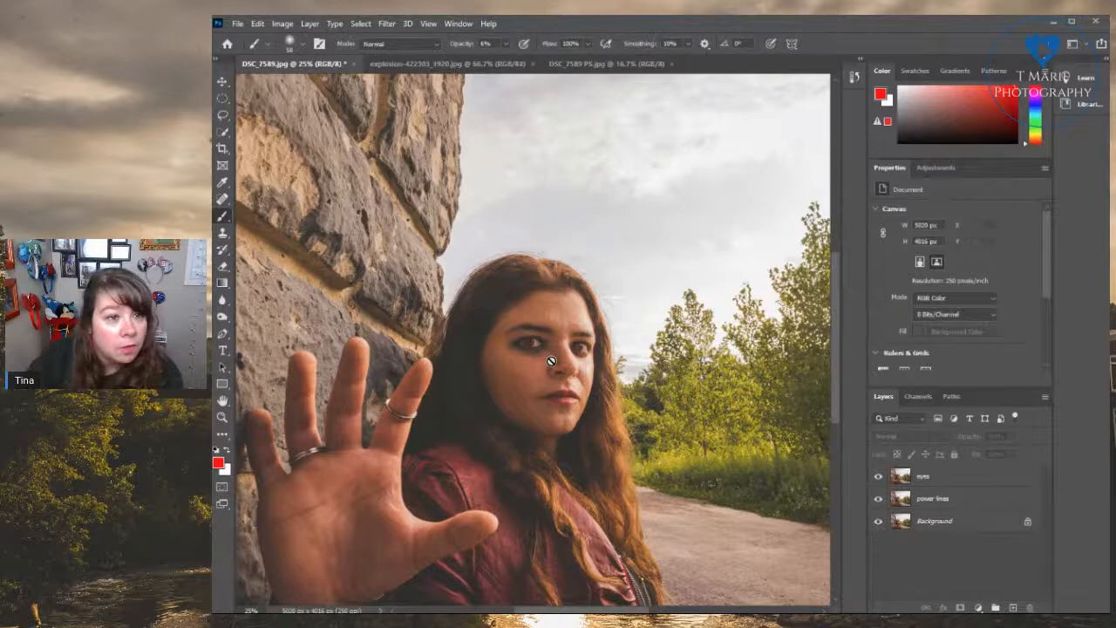
# Using DSC_7589 PS as reference, tint the woman's irises red on the eyes layer with the brush at 6% opacity
pyautogui.click(581, 65)
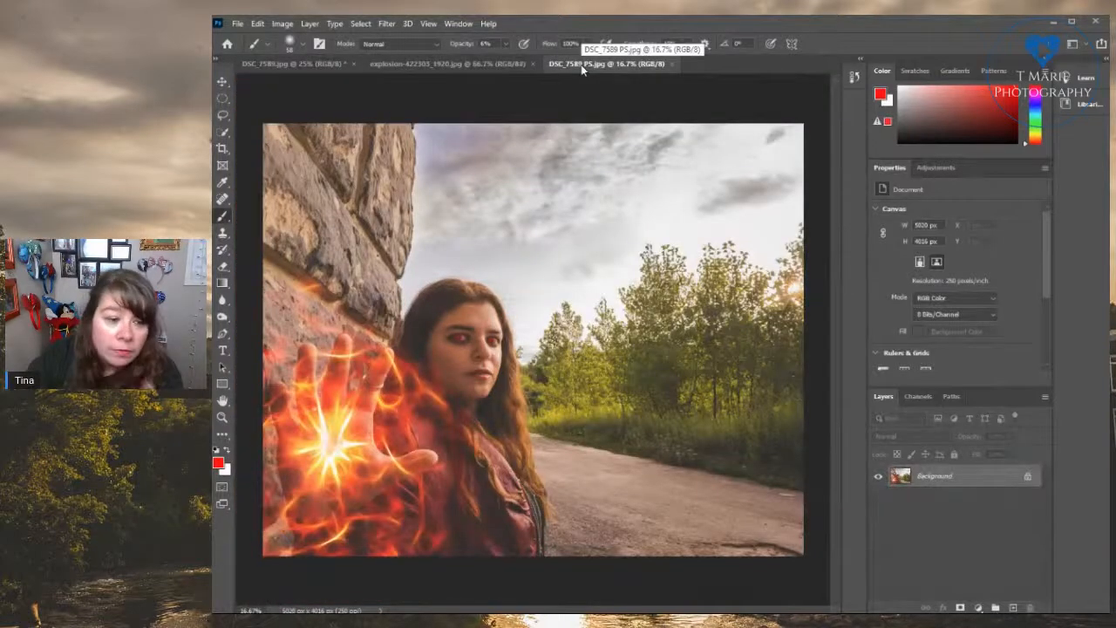
pyautogui.click(314, 67)
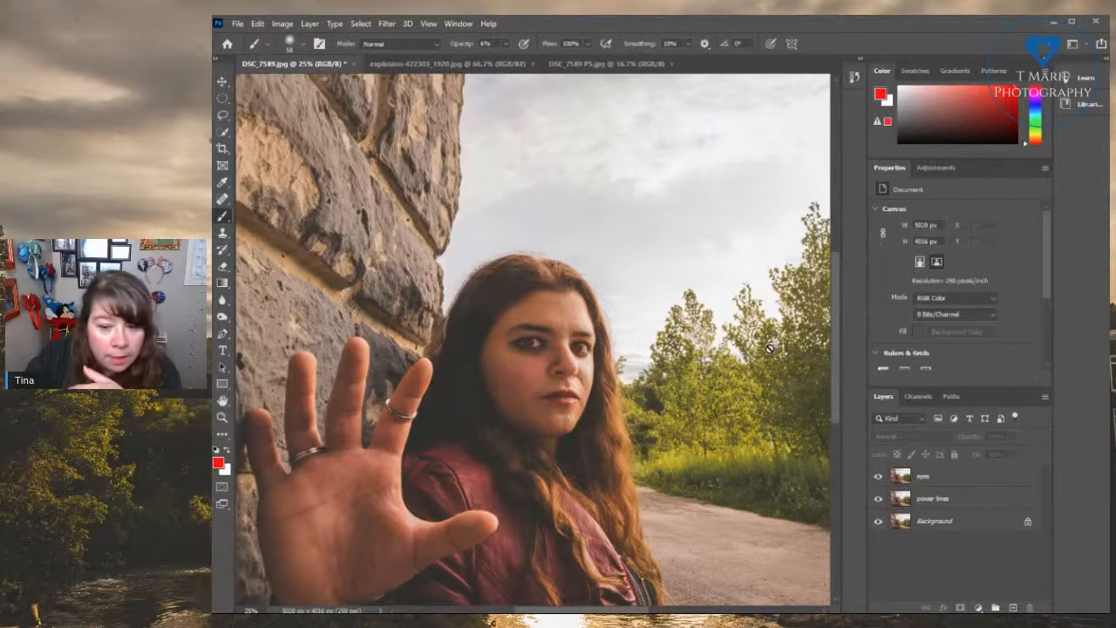
pyautogui.click(930, 476)
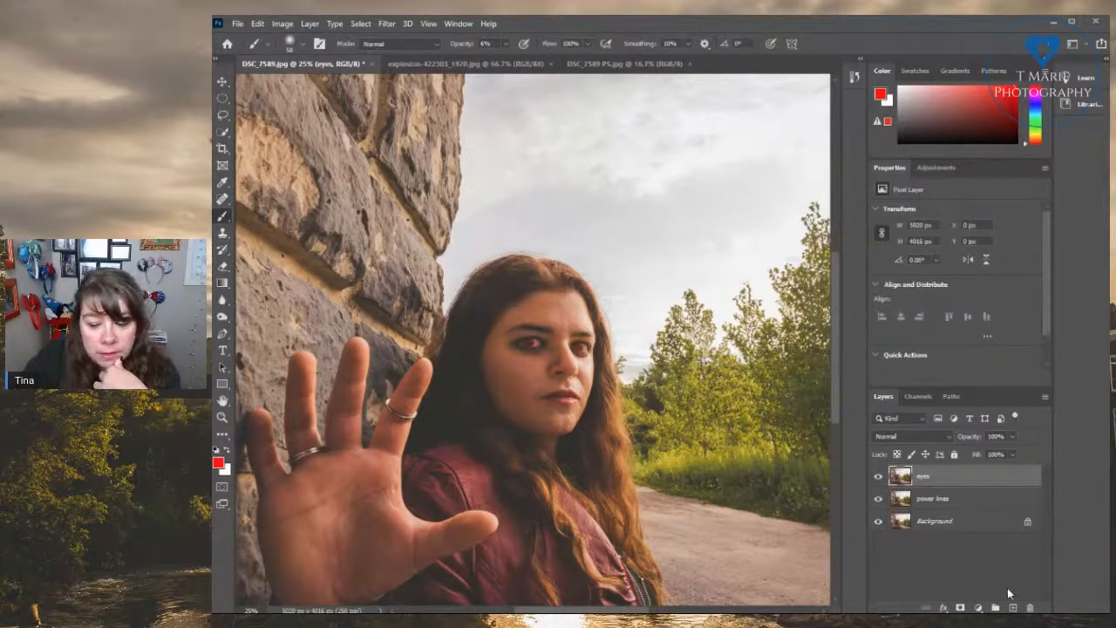
pyautogui.rightClick(927, 481)
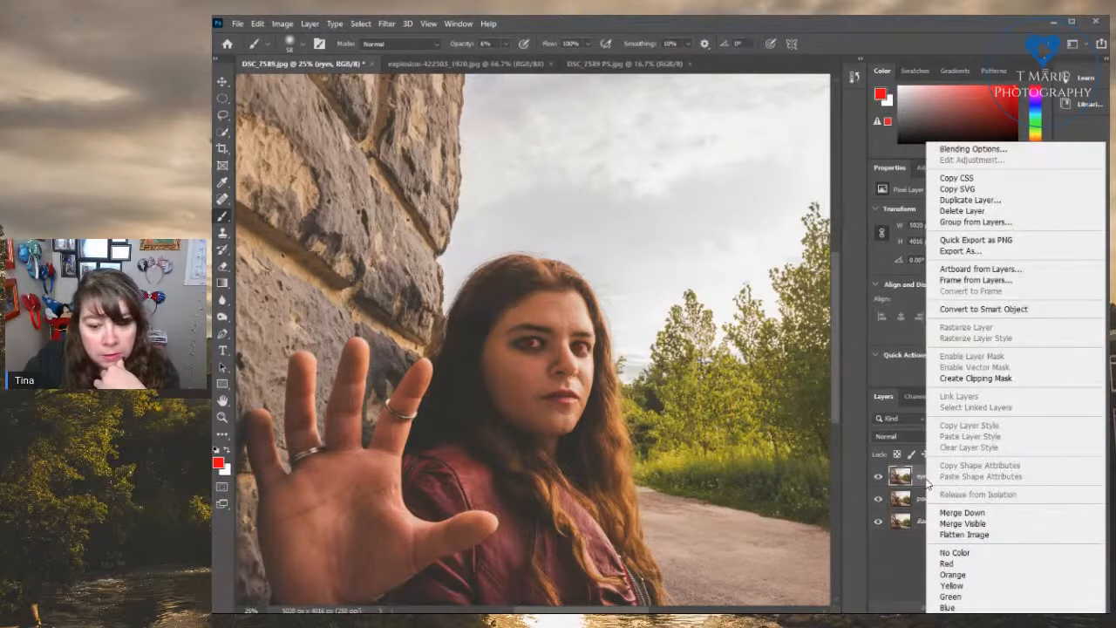
pyautogui.click(899, 569)
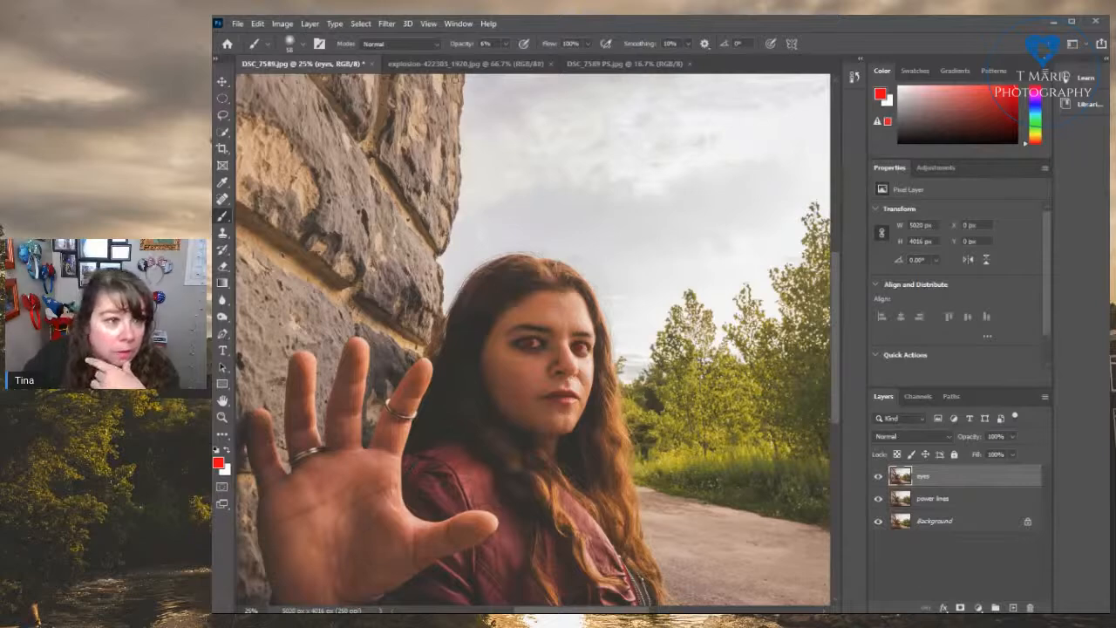
# Copy the entire explosion-422303_1920 image and paste it into the DSC_7589 portrait as a new layer above eyes
pyautogui.click(470, 67)
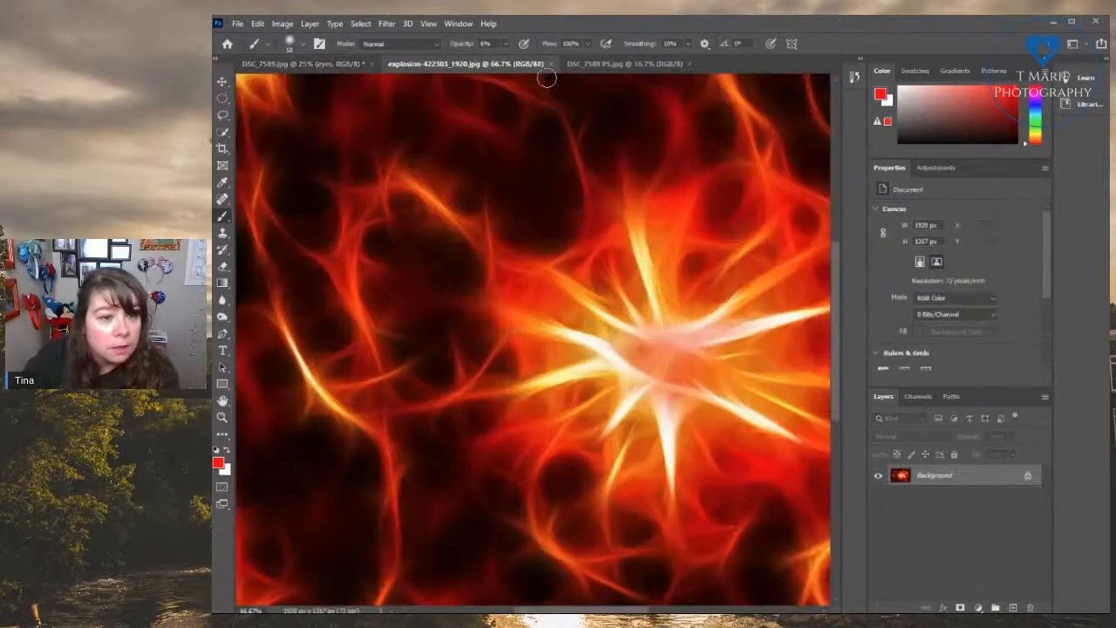
pyautogui.click(428, 23)
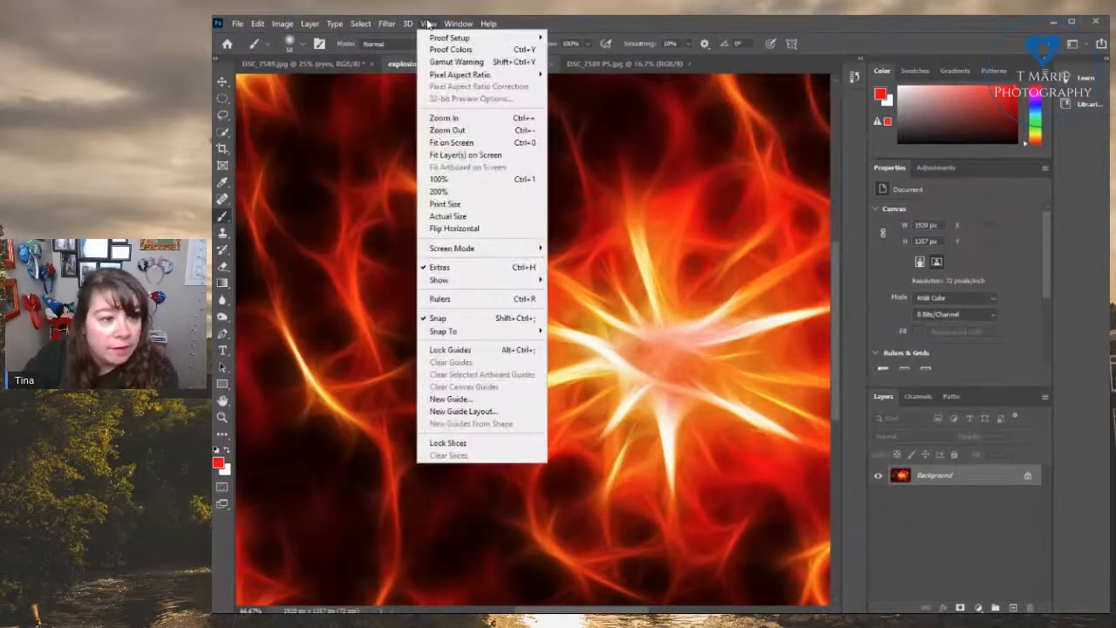
pyautogui.click(450, 144)
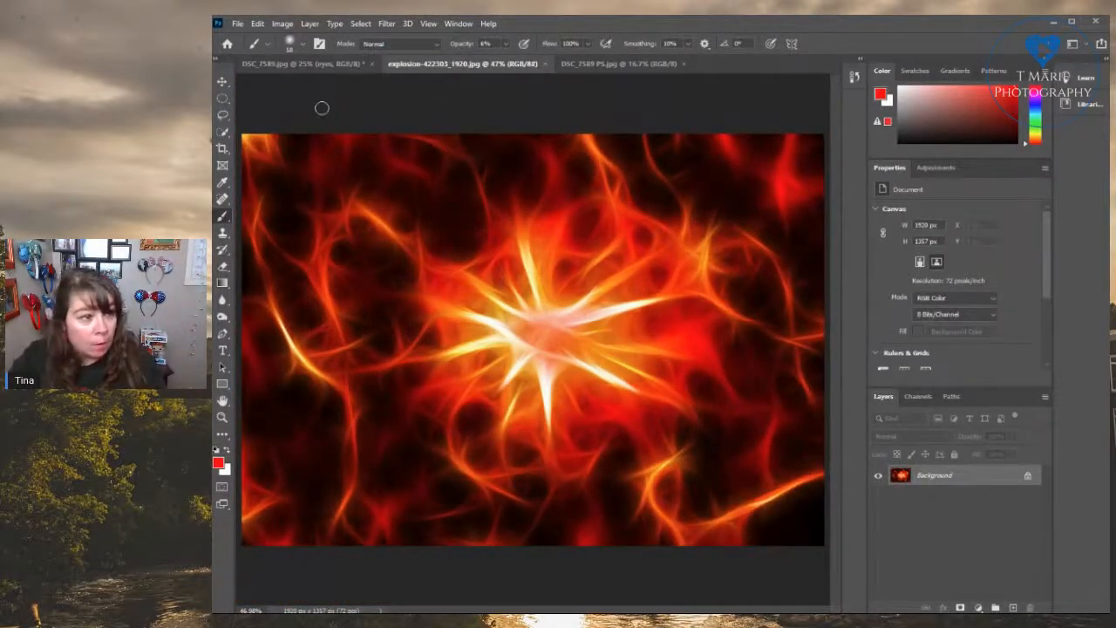
pyautogui.hotkey('ctrl', 'a')
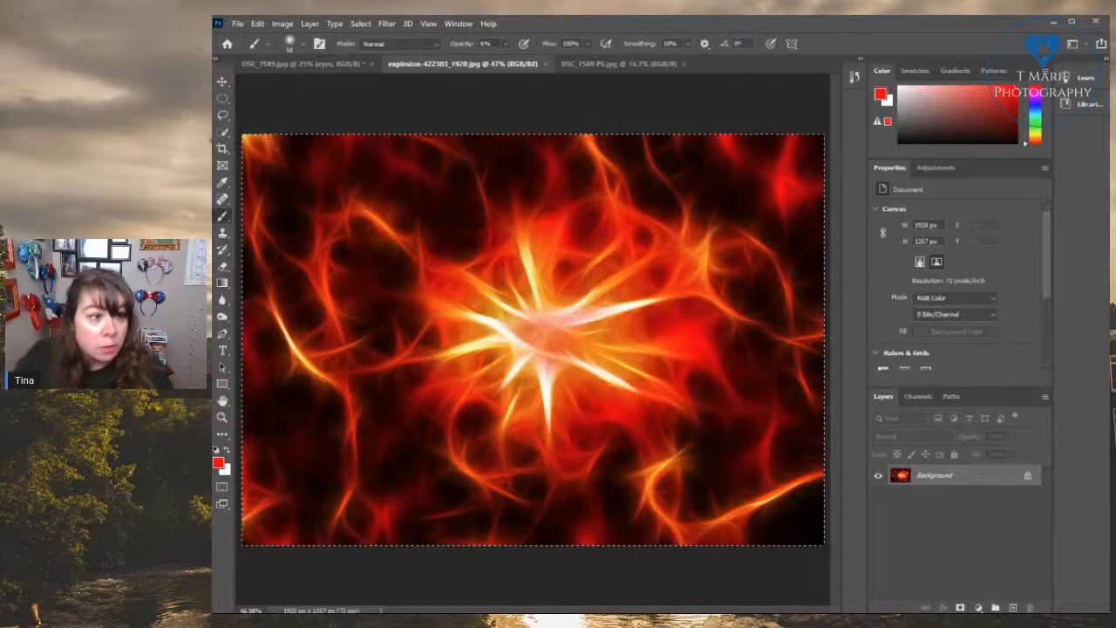
pyautogui.click(329, 65)
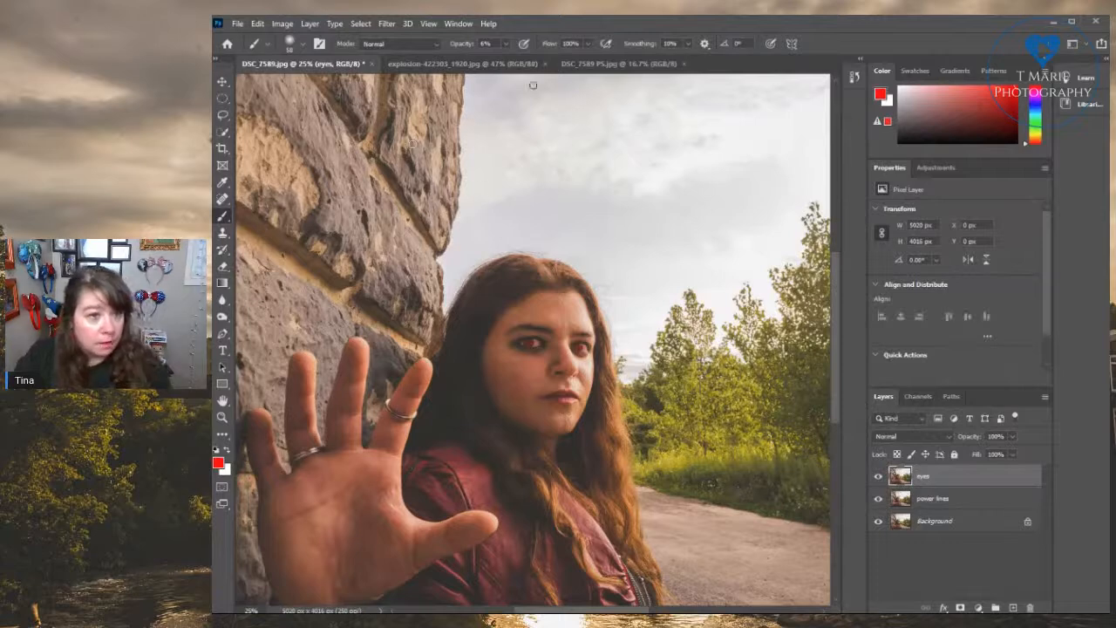
pyautogui.click(429, 23)
pyautogui.click(471, 146)
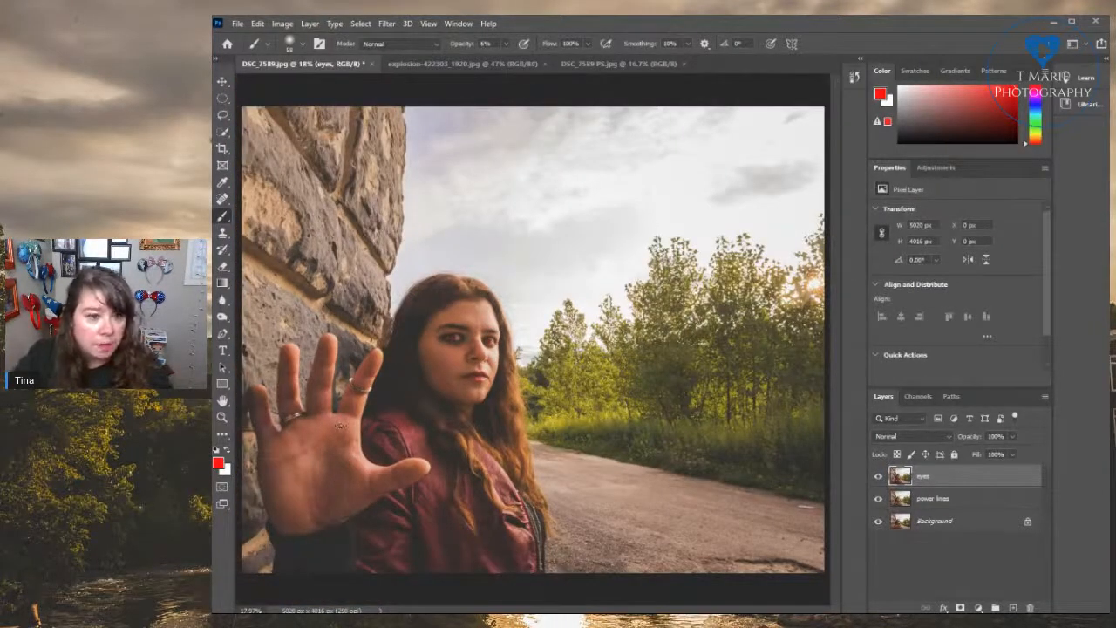
pyautogui.hotkey('ctrl', 'v')
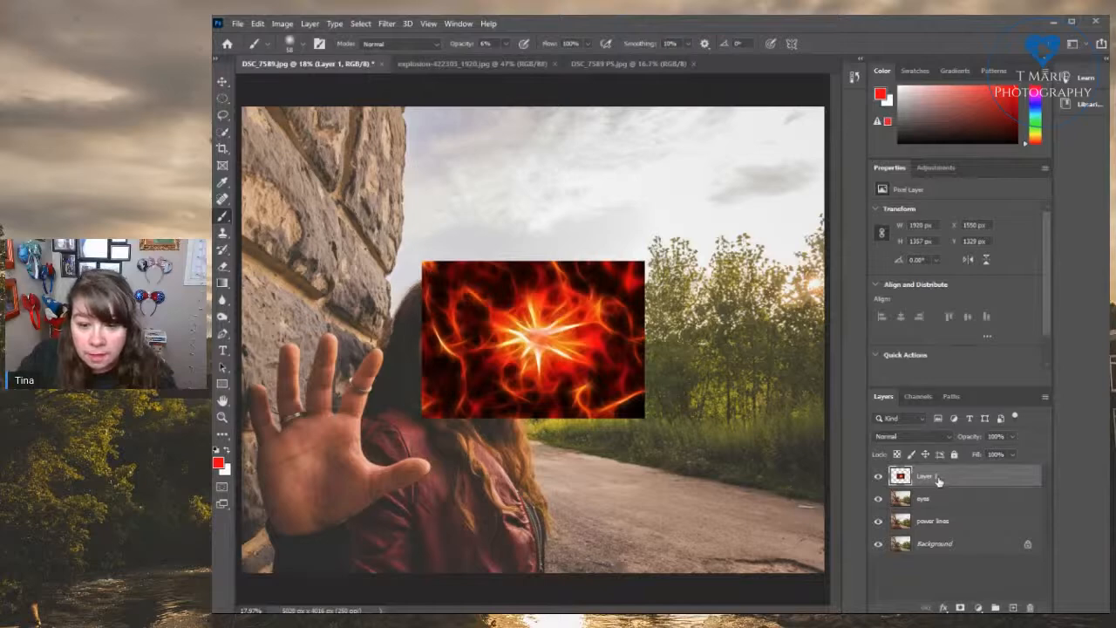
# Set the pasted explosion layer's blend mode to Screen
pyautogui.click(947, 435)
pyautogui.press('Down')
pyautogui.press('Down')
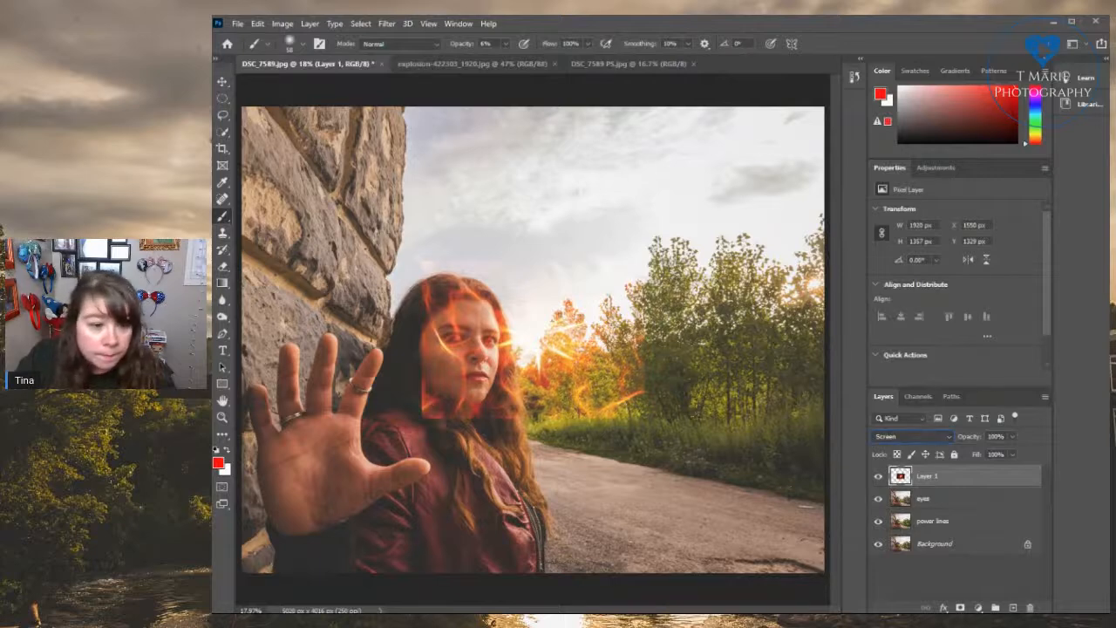
# Move the explosion layer over the raised palm, scale it to about 88% and rotate it about 37 degrees
pyautogui.click(224, 82)
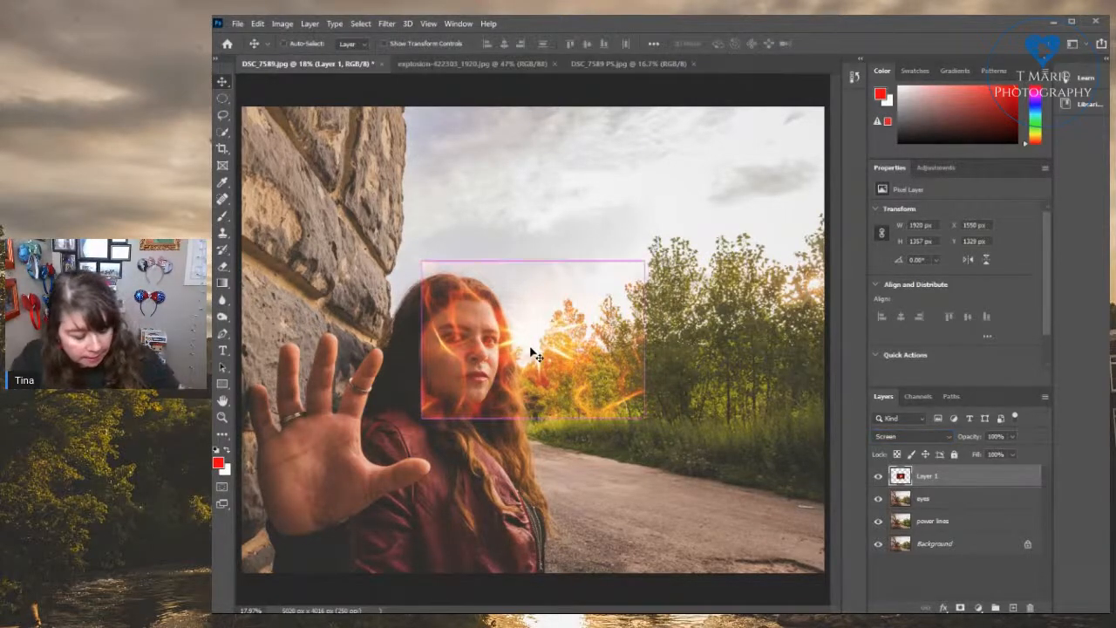
pyautogui.hotkey('ctrl', 't')
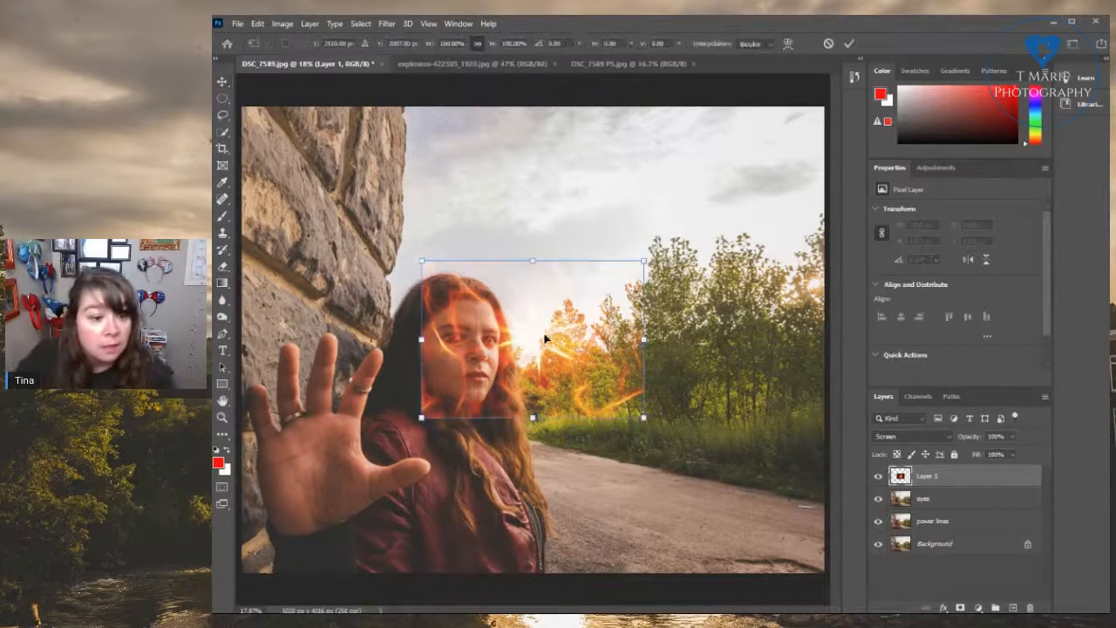
pyautogui.moveTo(550, 342); pyautogui.dragTo(322, 459)
pyautogui.moveTo(432, 371); pyautogui.dragTo(457, 480)
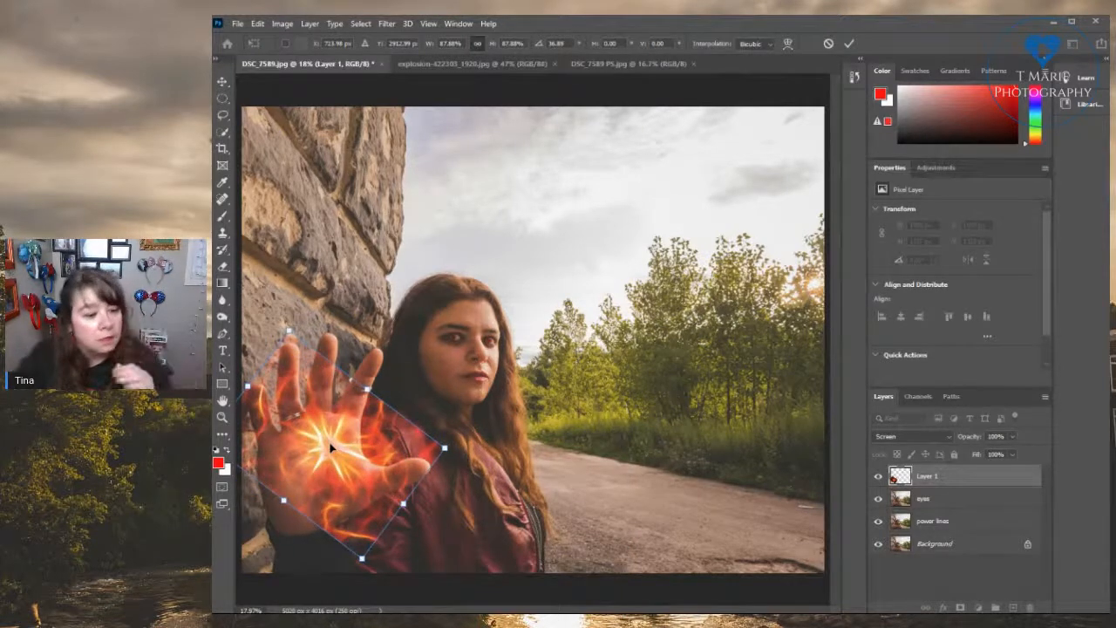
pyautogui.press('Return')
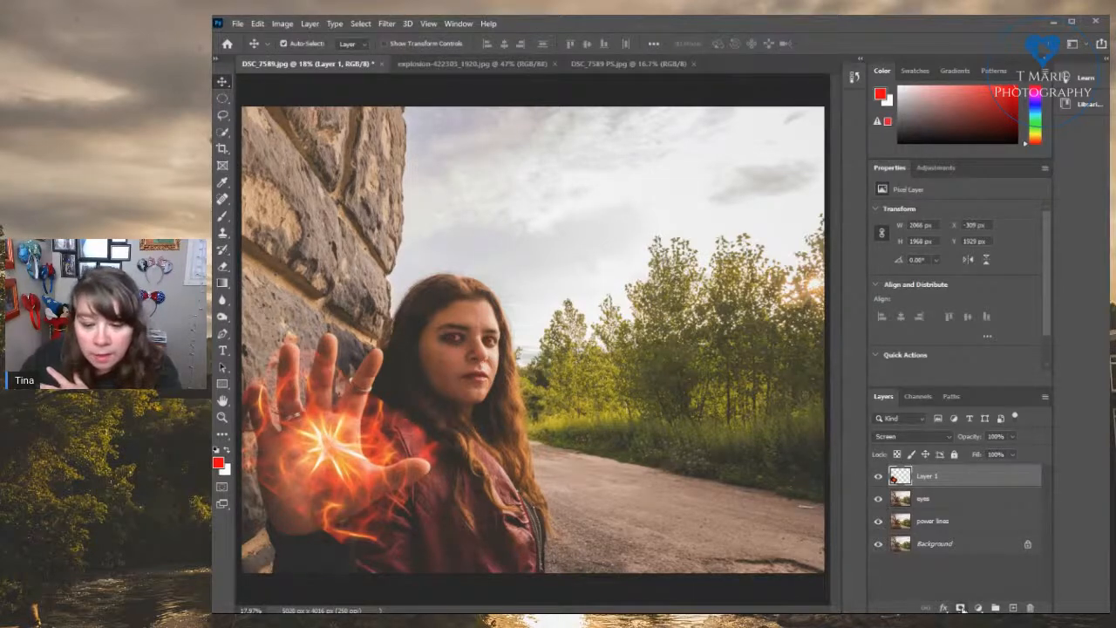
# Add a white layer mask to the explosion layer and keep black (000000) as the foreground color
pyautogui.click(961, 608)
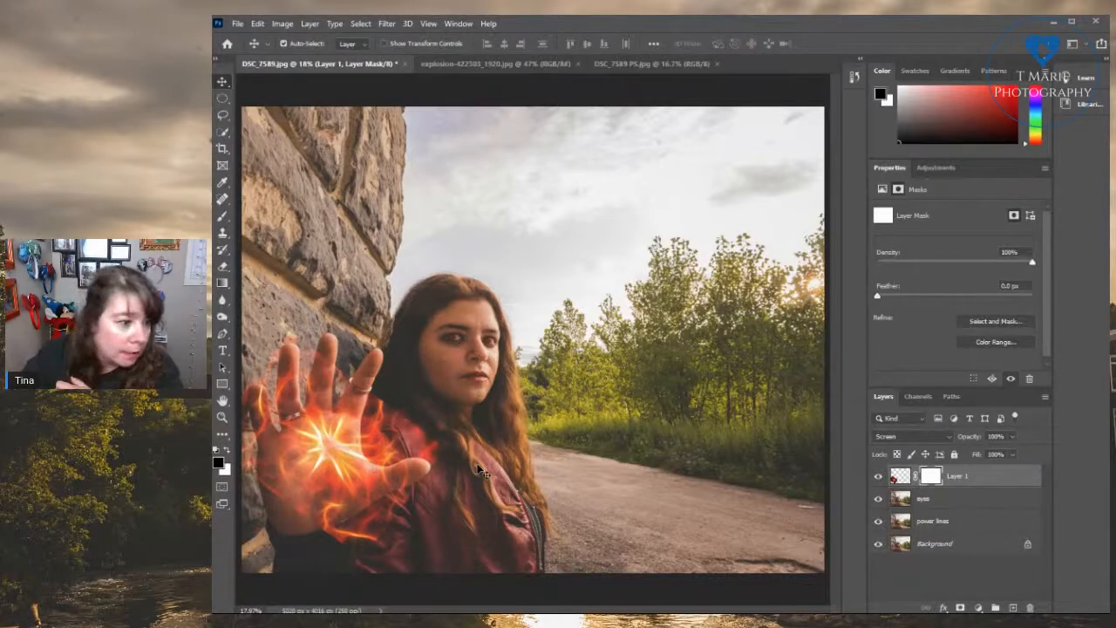
pyautogui.click(222, 467)
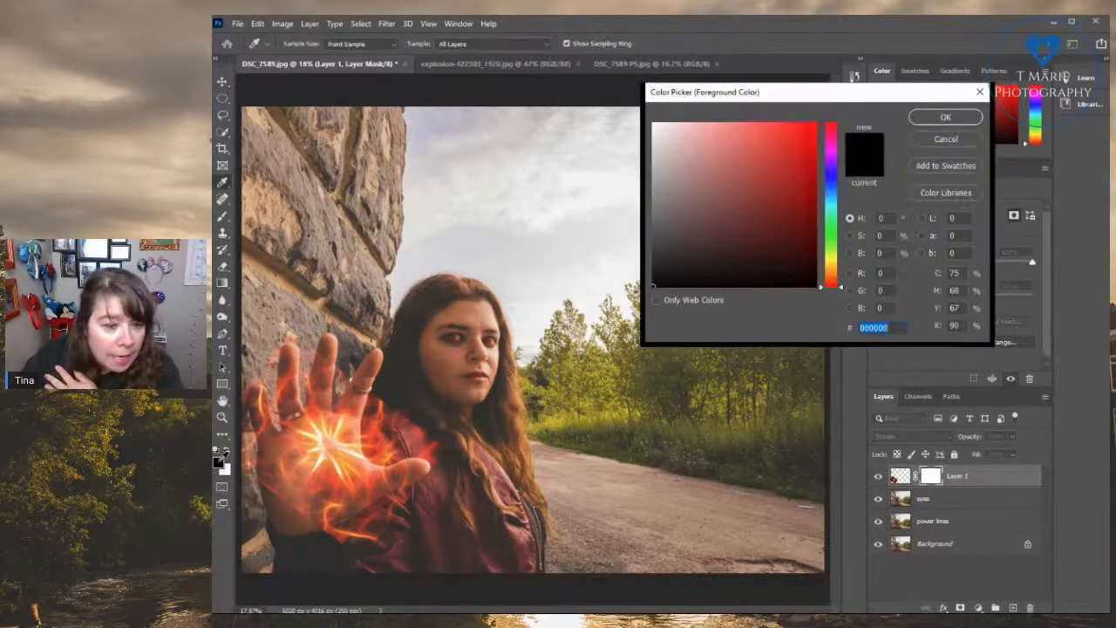
pyautogui.click(942, 115)
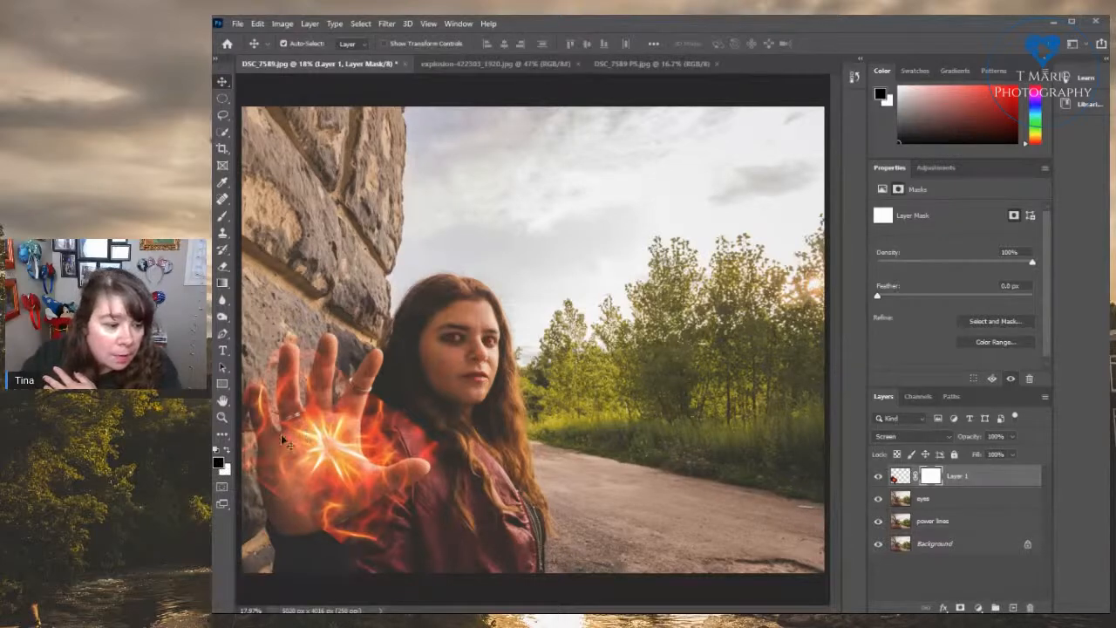
# Mask out the explosion spilling onto the stone wall around the fingers with a 100 px black brush at 100% opacity
pyautogui.click(222, 216)
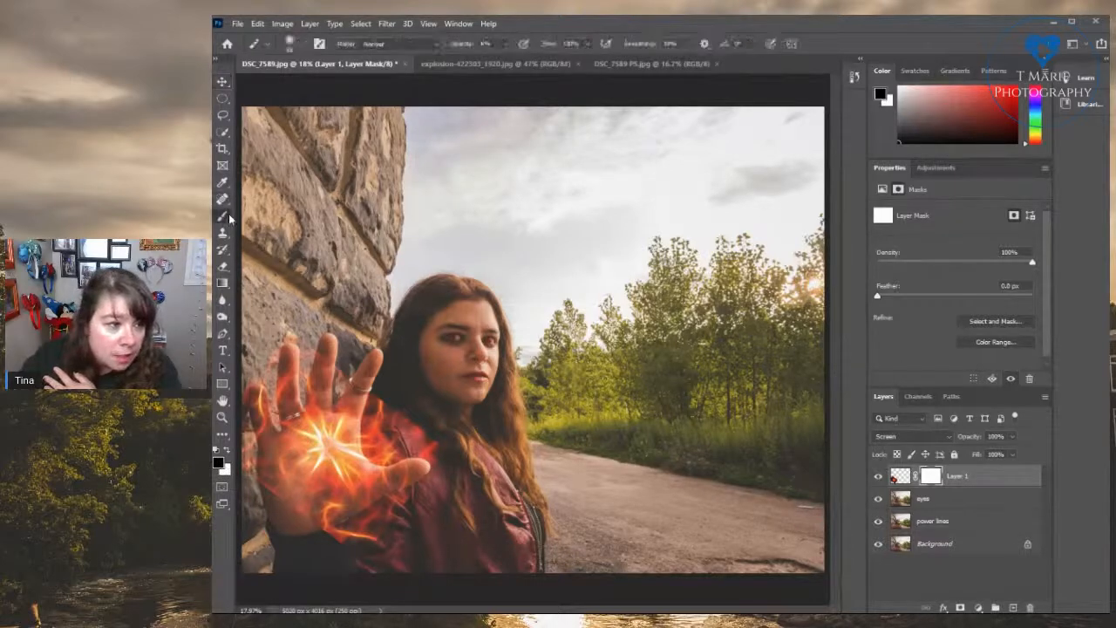
pyautogui.click(429, 24)
pyautogui.click(301, 44)
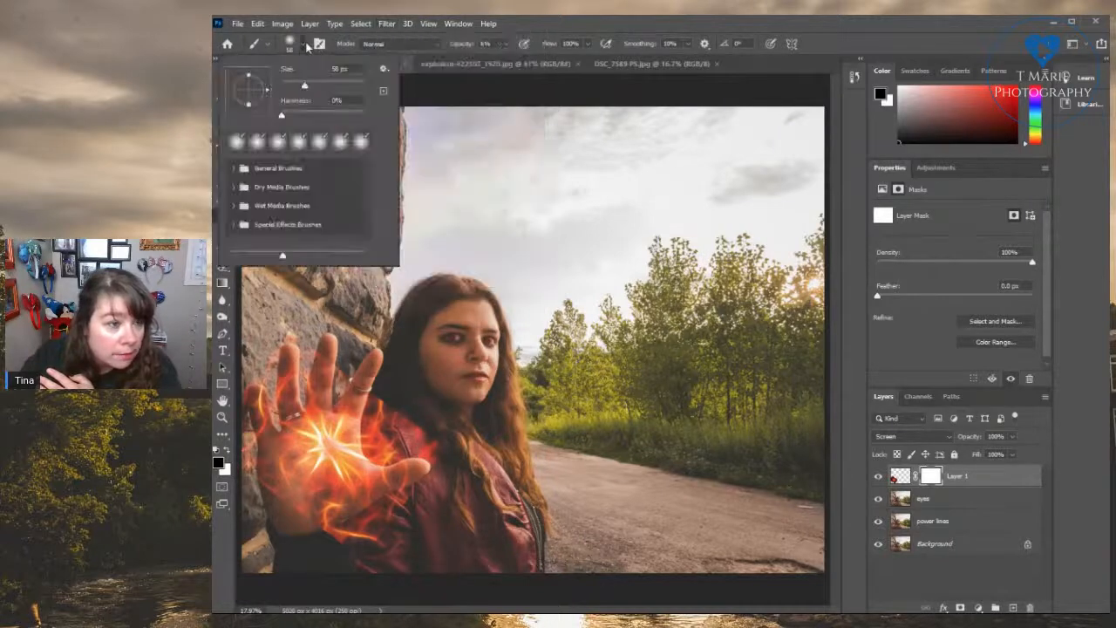
pyautogui.click(506, 44)
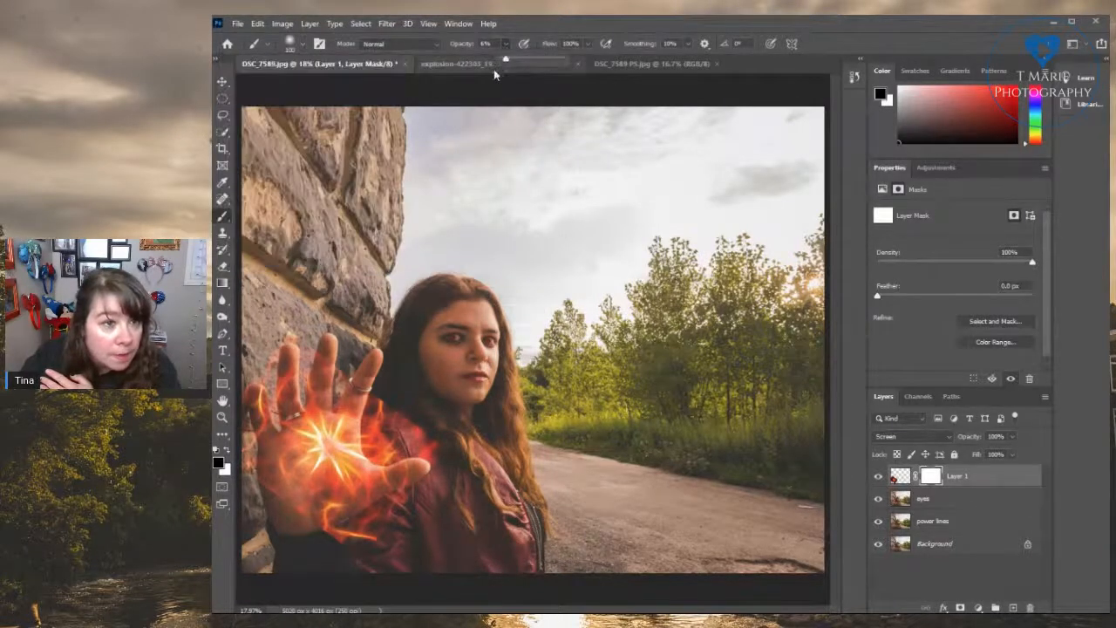
pyautogui.moveTo(510, 59); pyautogui.dragTo(590, 59)
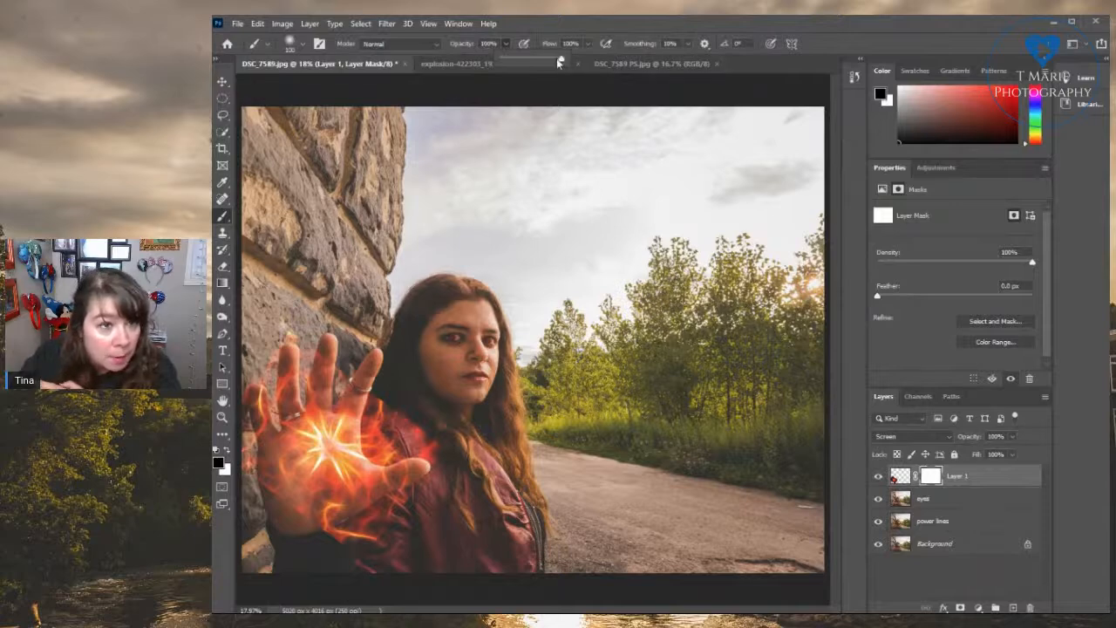
pyautogui.click(570, 23)
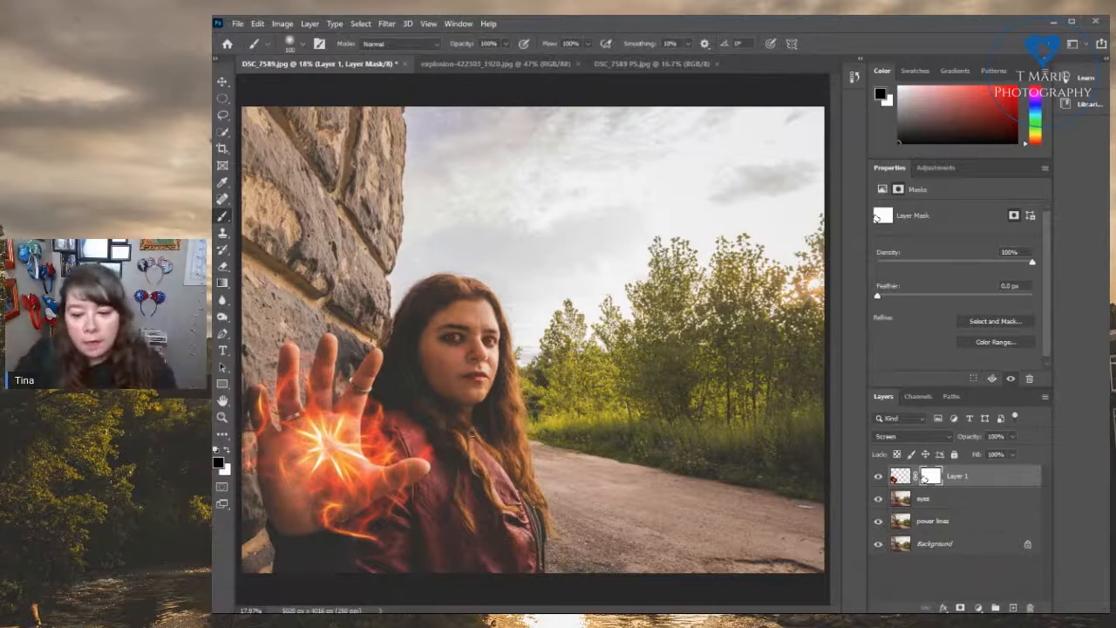
# Duplicate the masked explosion layer as Layer 1 copy in DSC_7589.jpg
pyautogui.rightClick(967, 478)
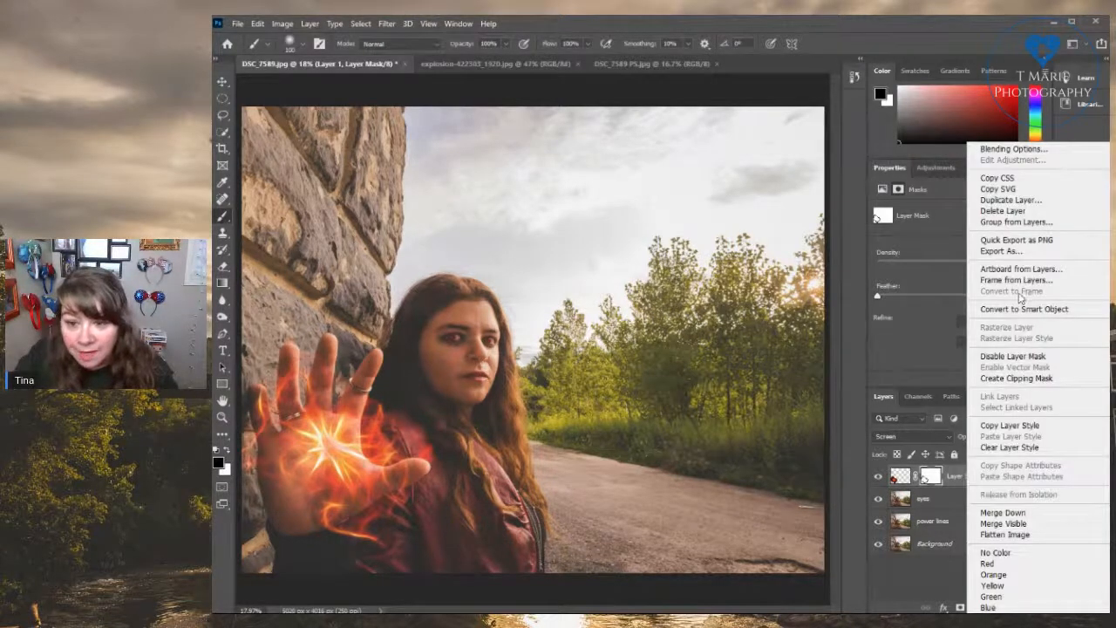
pyautogui.click(1000, 201)
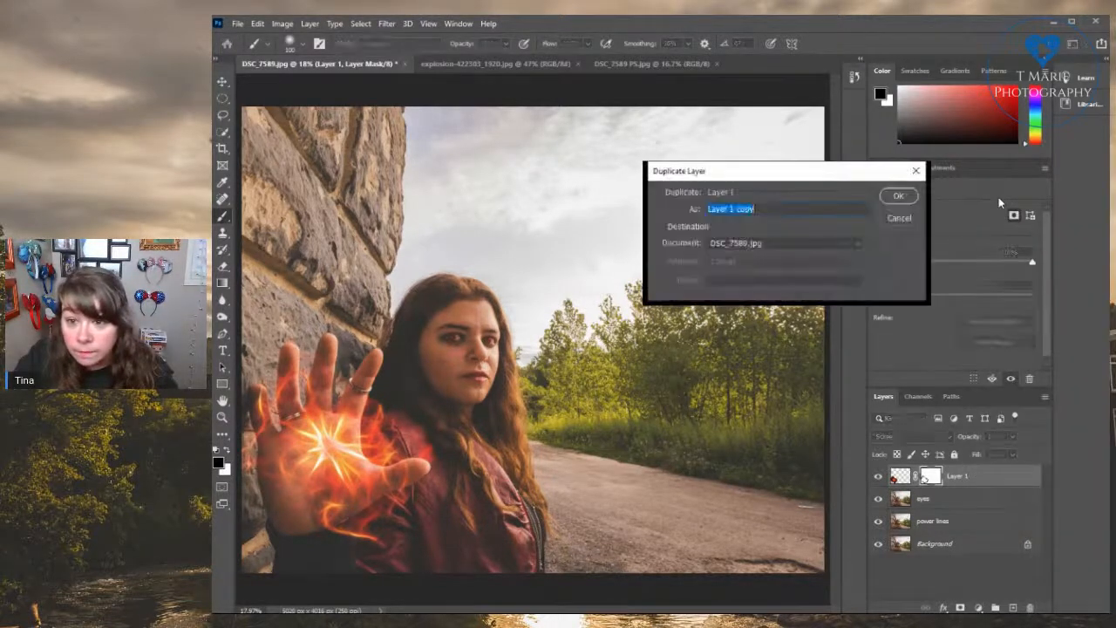
pyautogui.click(899, 195)
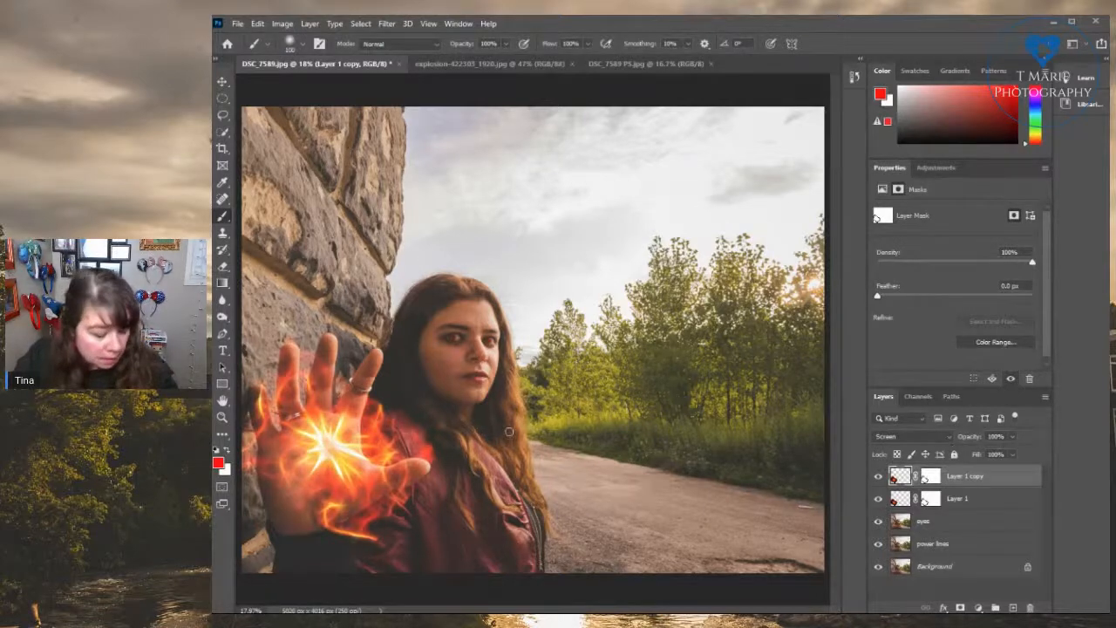
# Rotate the duplicate explosion about 106 degrees, shrink it slightly and center its burst on the palm
pyautogui.hotkey('ctrl', 't')
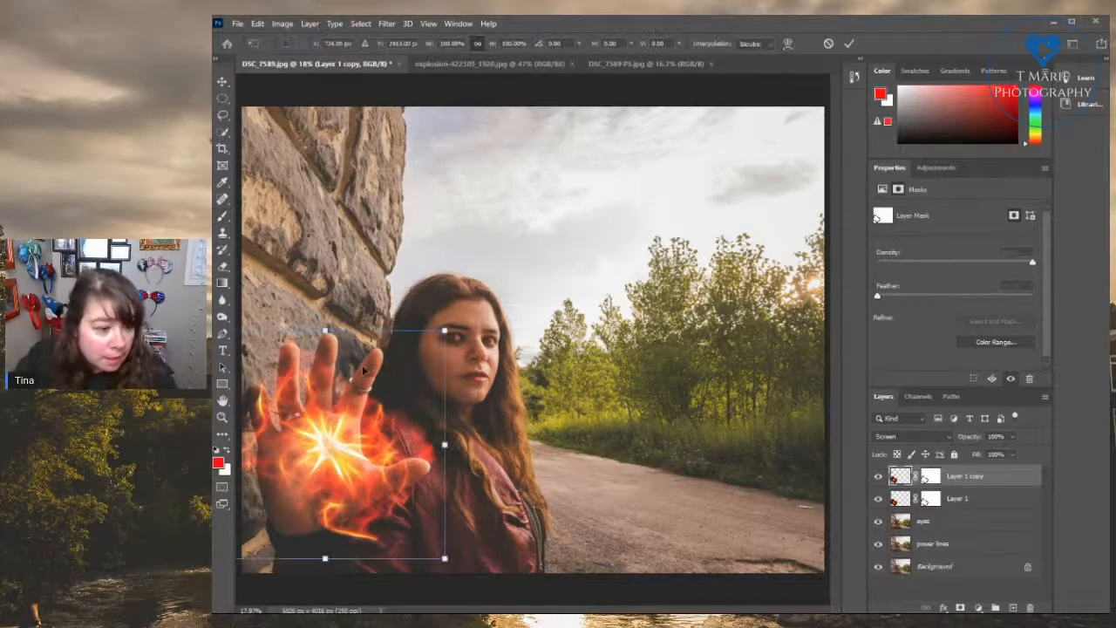
pyautogui.moveTo(485, 426); pyautogui.dragTo(314, 528)
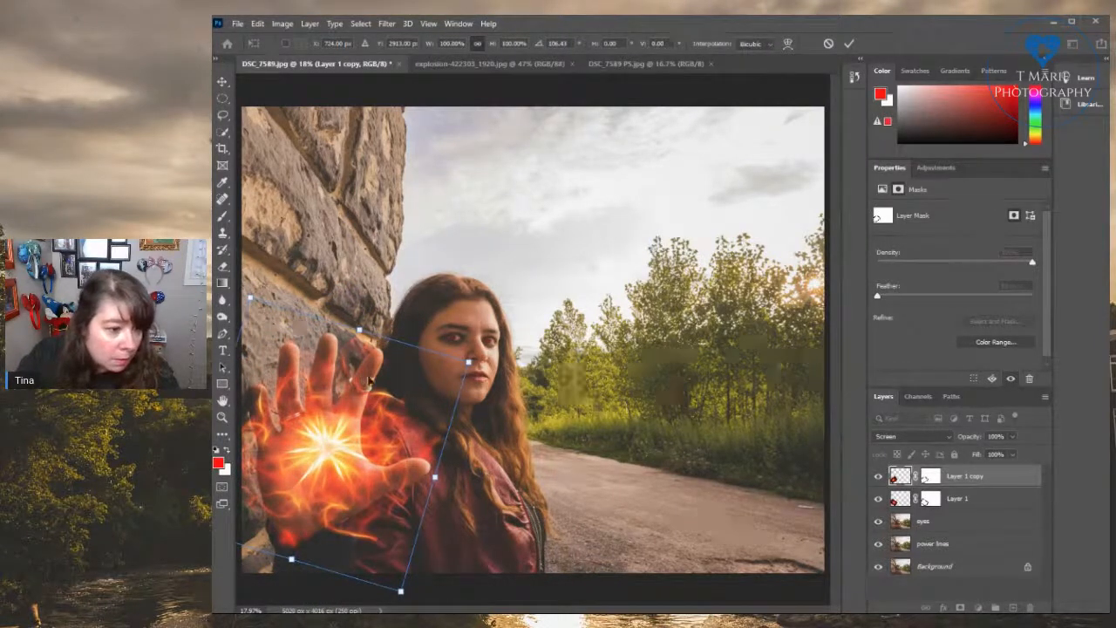
pyautogui.moveTo(357, 435)
pyautogui.mouseDown()
pyautogui.moveTo(363, 453)
pyautogui.moveTo(358, 433)
pyautogui.mouseUp()
pyautogui.moveTo(468, 360); pyautogui.dragTo(431, 383)
pyautogui.moveTo(316, 463); pyautogui.dragTo(335, 450)
pyautogui.press('Return')
# Activate the layer mask of Layer 1 copy for brushing, ending with black as the foreground color
pyautogui.press('b')
pyautogui.click(930, 477)
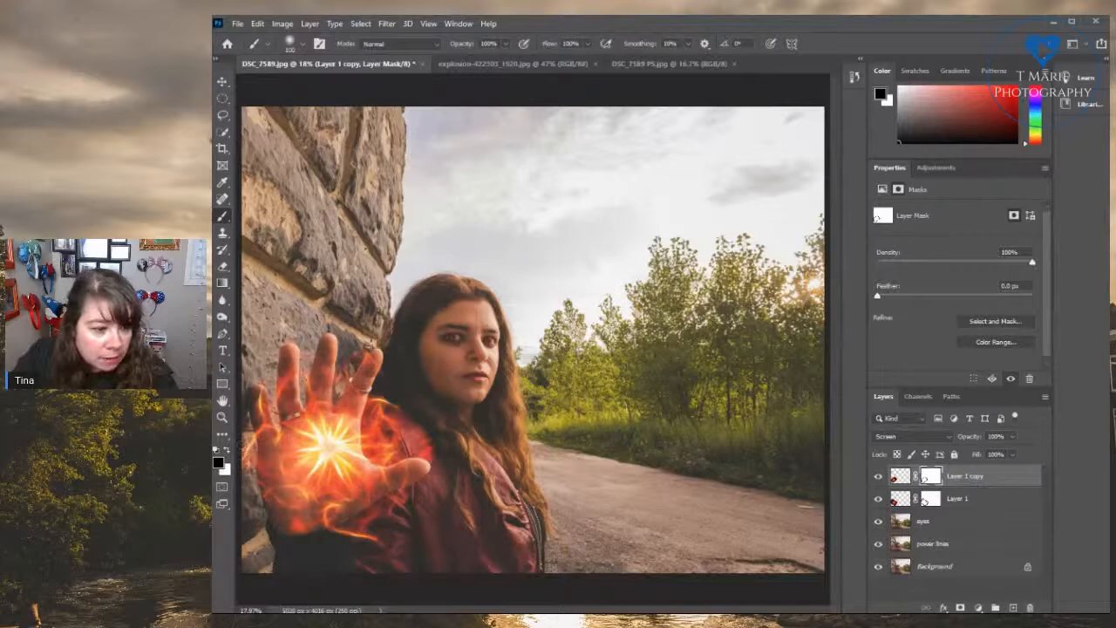
pyautogui.click(226, 450)
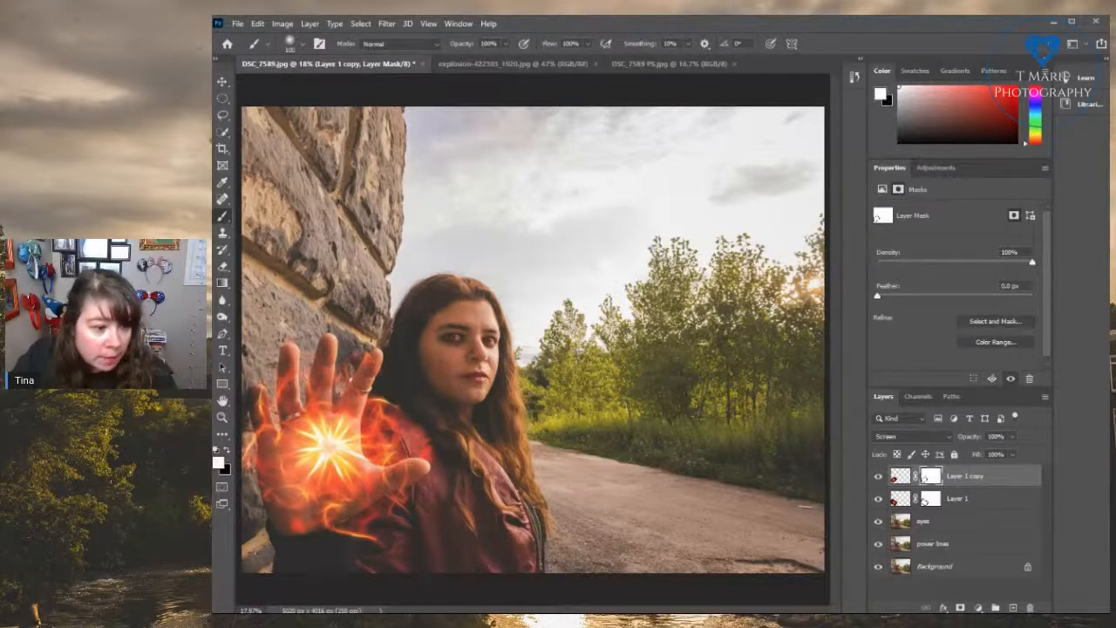
pyautogui.click(225, 451)
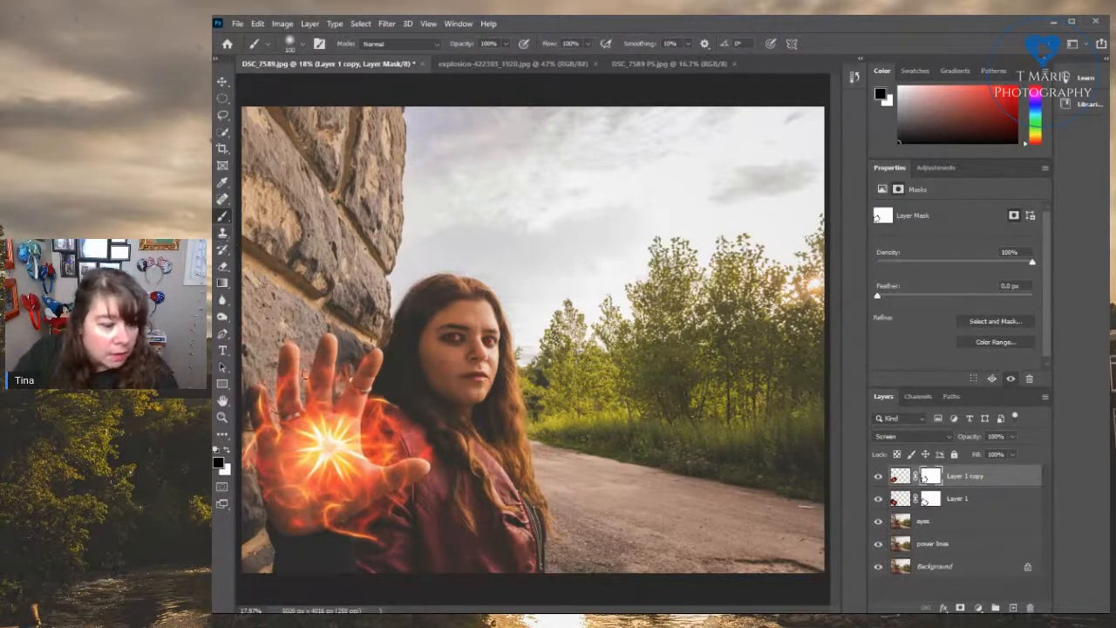
pyautogui.click(930, 499)
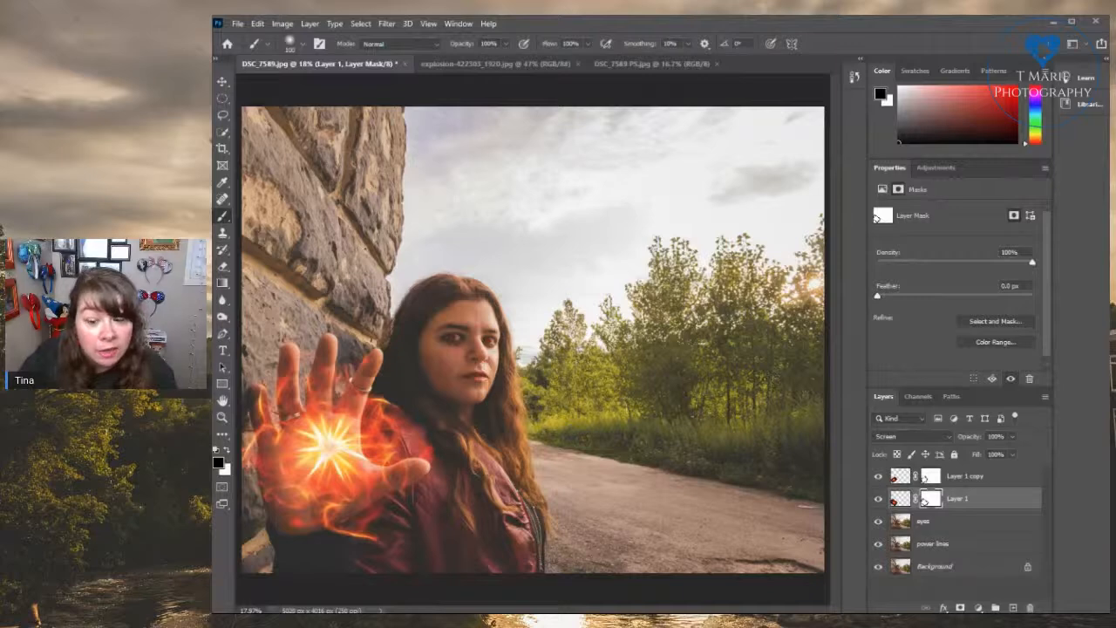
pyautogui.click(933, 544)
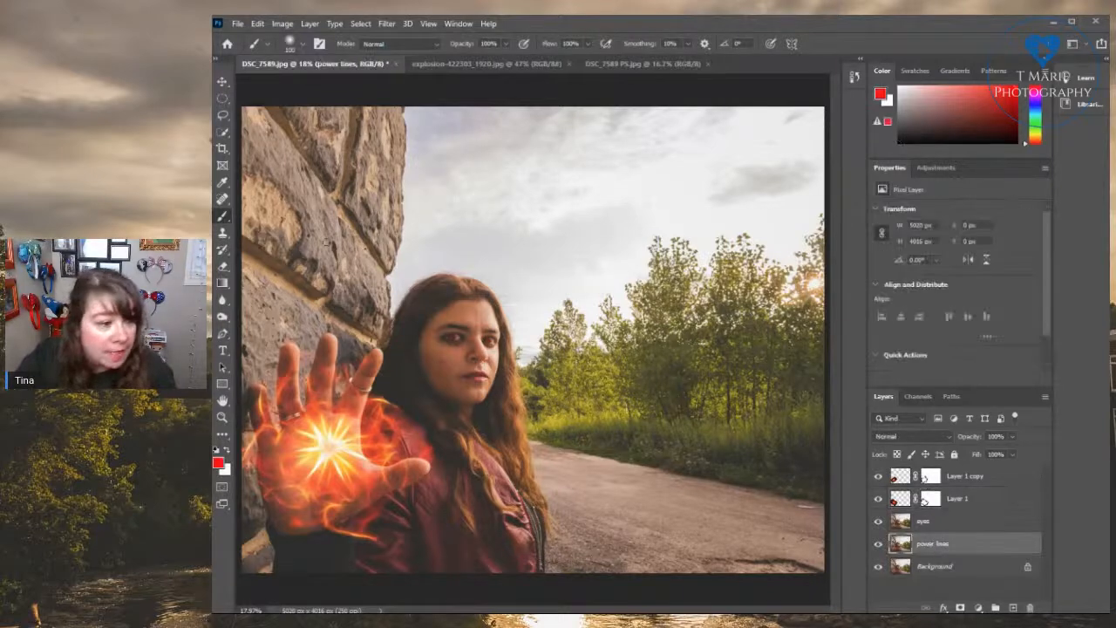
pyautogui.click(222, 199)
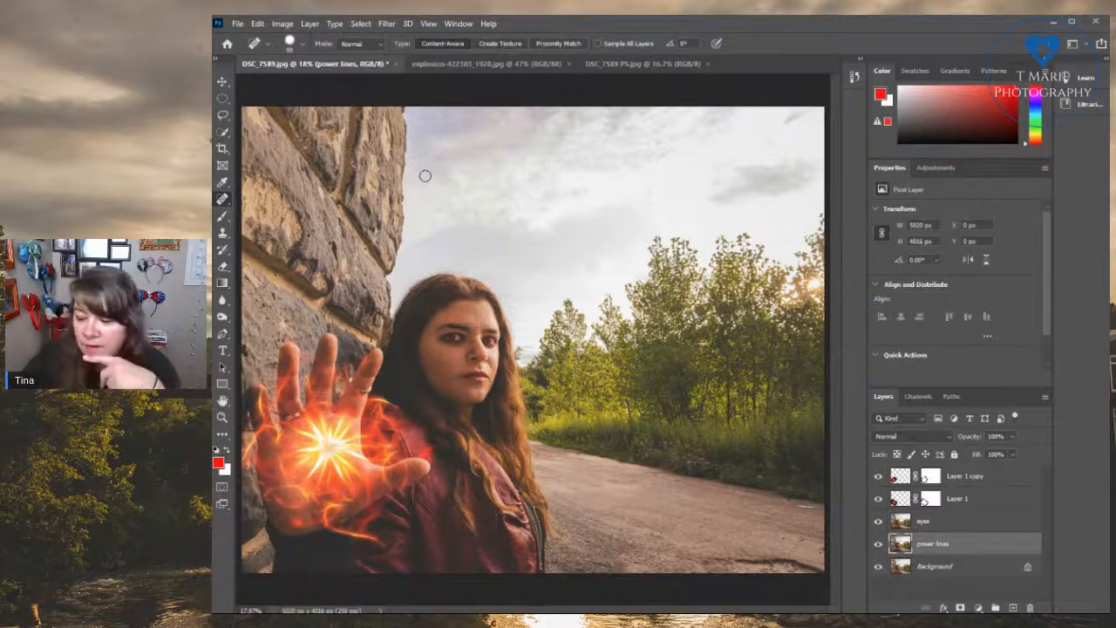
# Compare the working composite with the finished version in DSC_7589 PS.jpg
pyautogui.click(608, 64)
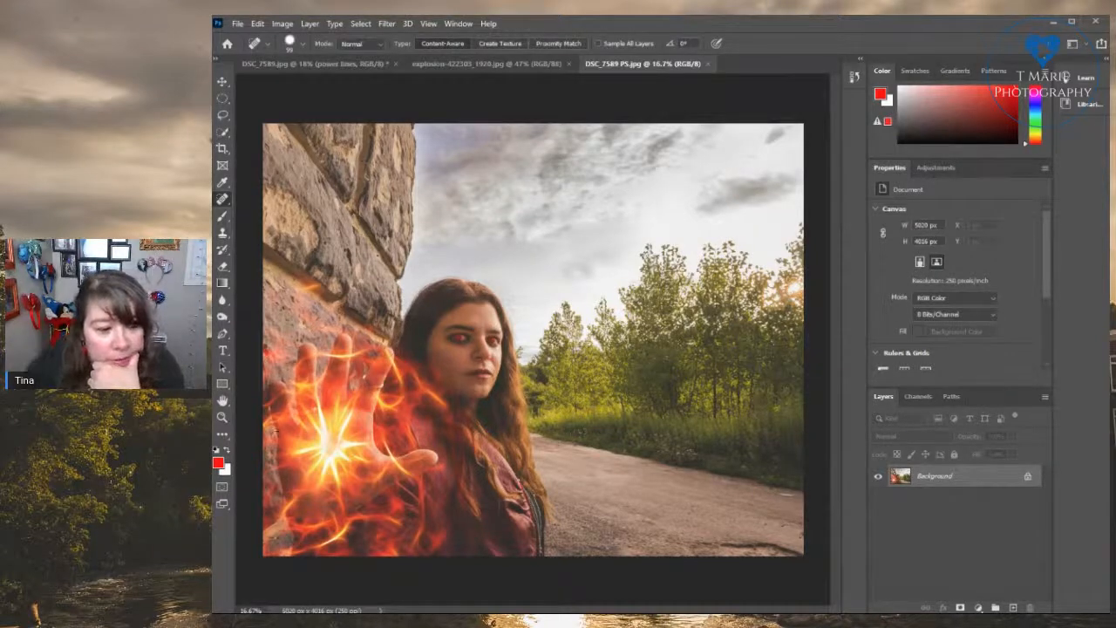
pyautogui.click(309, 75)
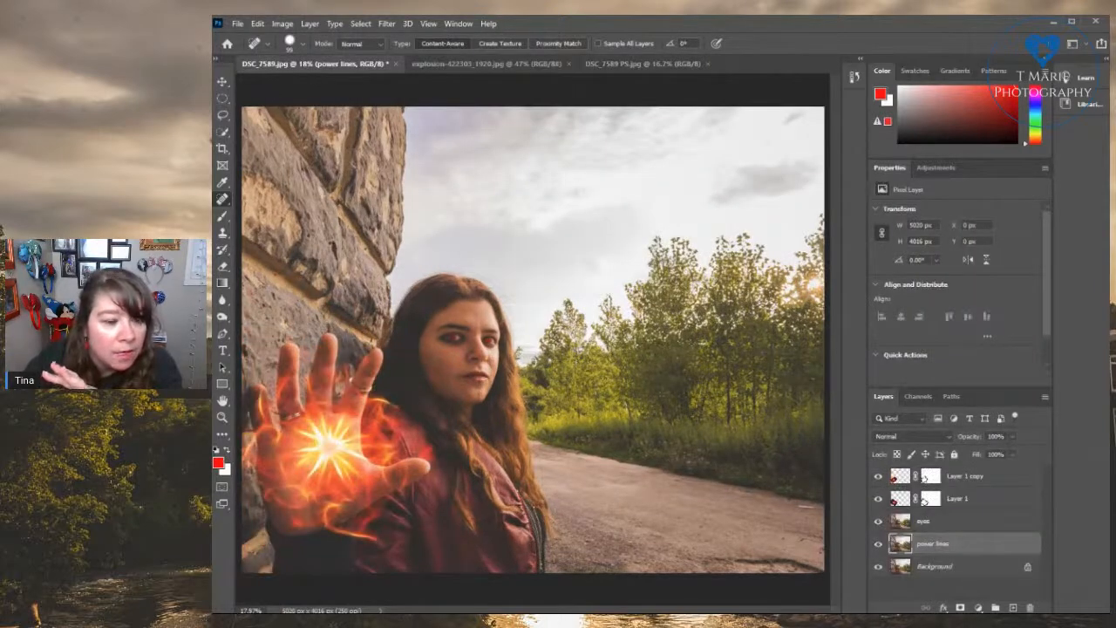
pyautogui.click(621, 65)
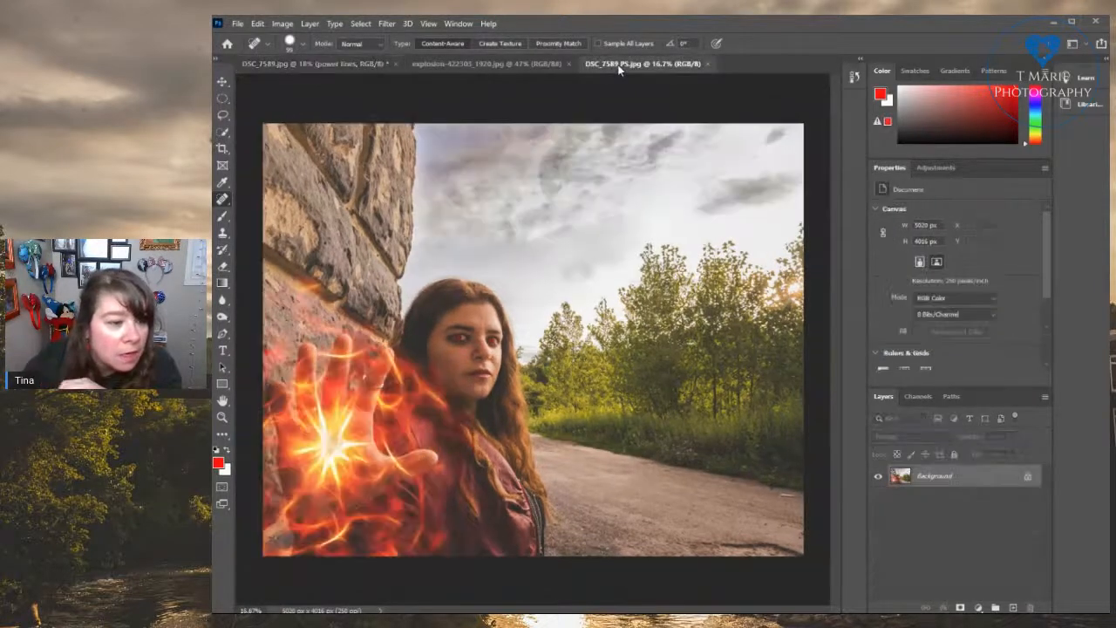
pyautogui.click(353, 66)
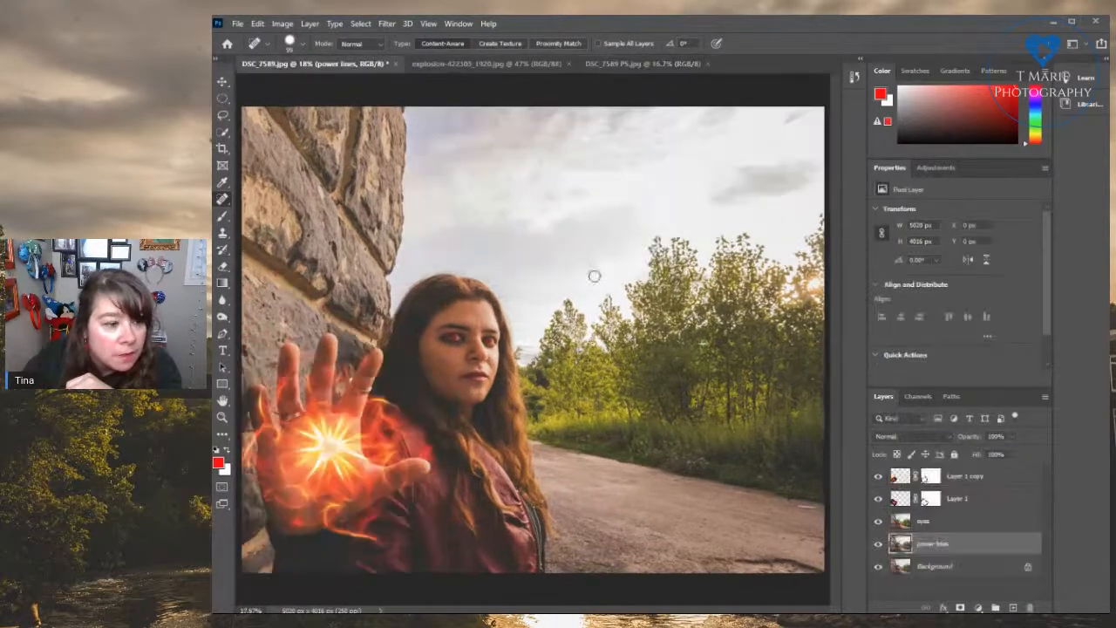
# Enlarge the Layer 1 explosion to about 119%, rotate it about 23 degrees and reposition it over the palm
pyautogui.click(932, 502)
pyautogui.press('d')
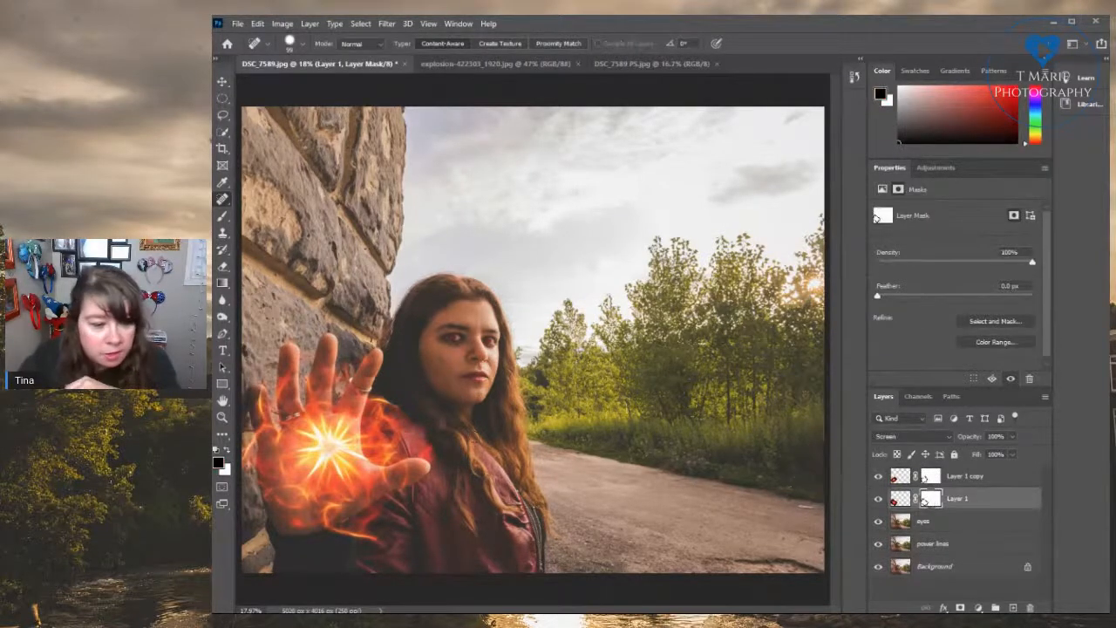
pyautogui.hotkey('ctrl', 't')
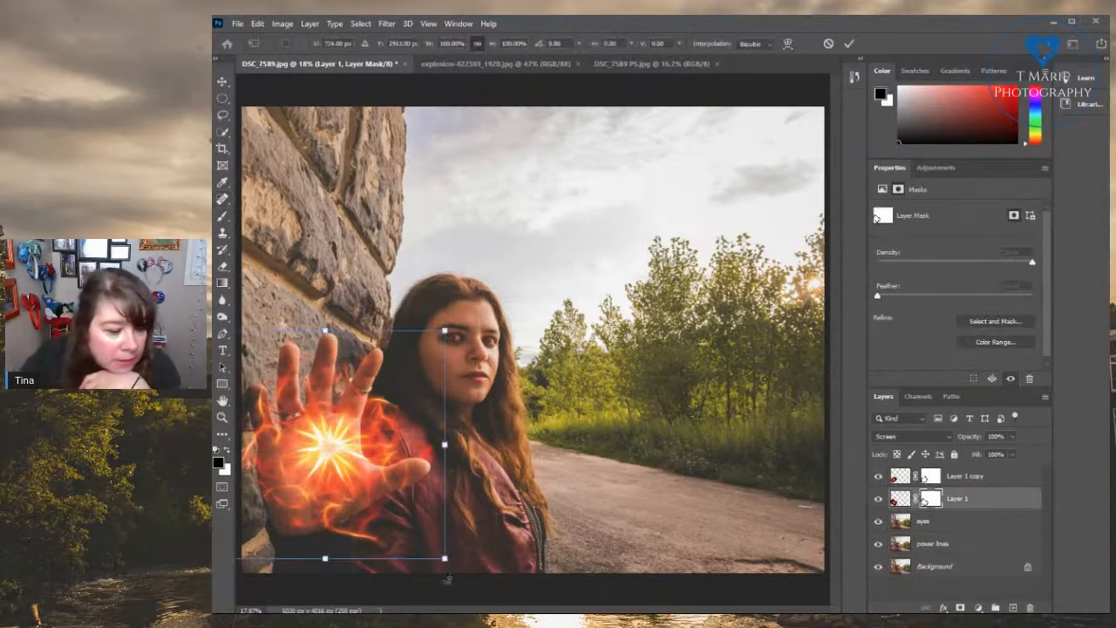
pyautogui.moveTo(443, 558); pyautogui.dragTo(316, 474)
pyautogui.moveTo(506, 472); pyautogui.dragTo(471, 538)
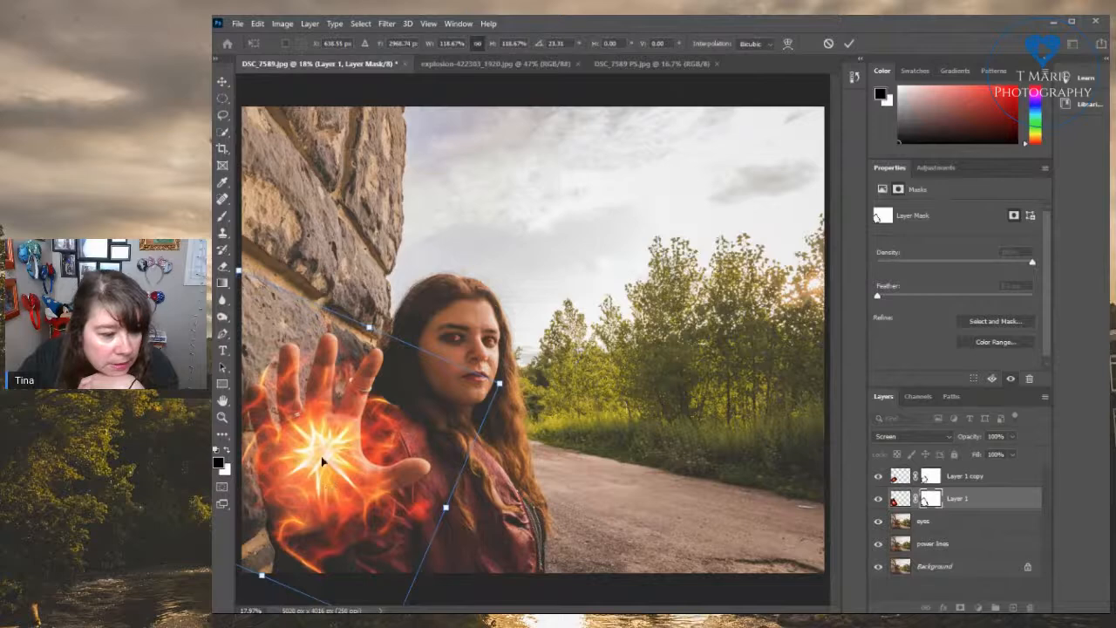
# Scale the Layer 1 copy explosion to about 120% and center its burst on the palm
pyautogui.click(931, 478)
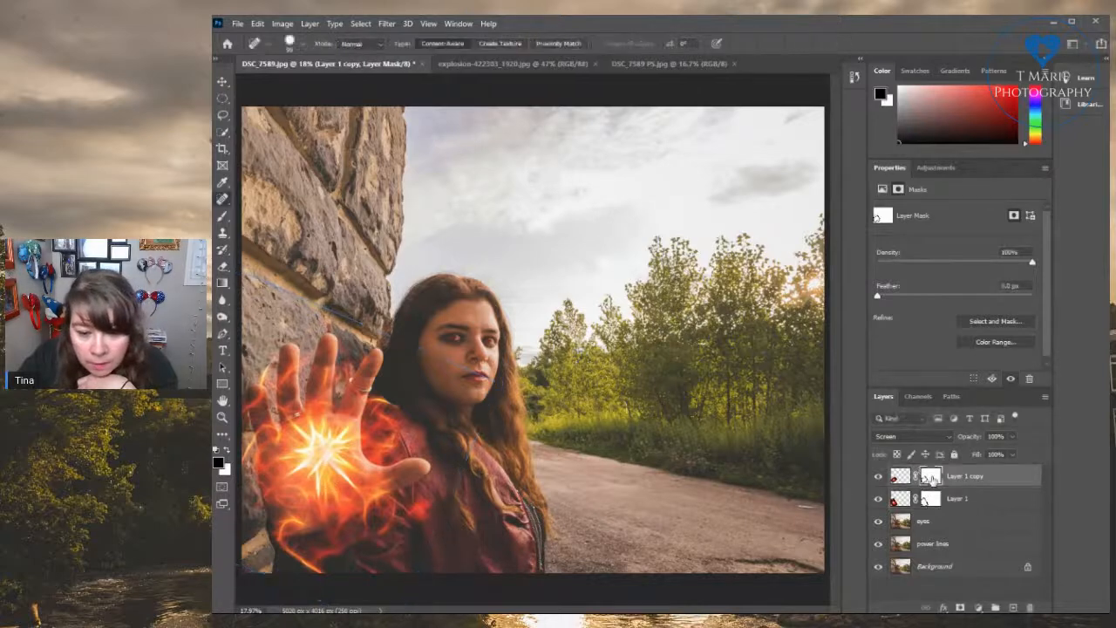
pyautogui.click(900, 477)
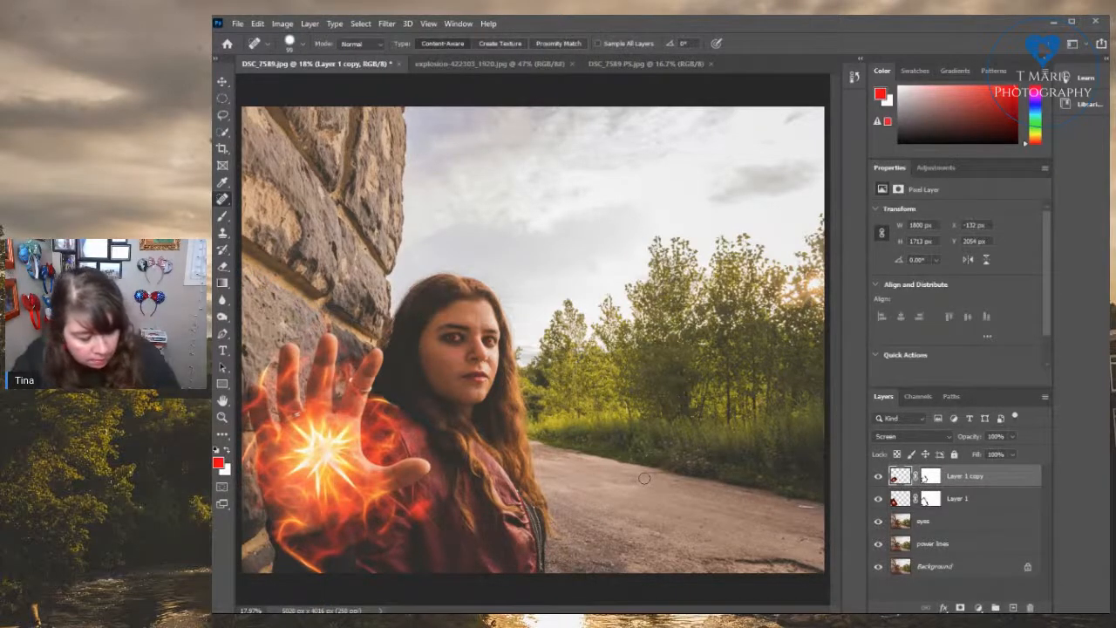
pyautogui.hotkey('ctrl', 't')
pyautogui.moveTo(437, 536); pyautogui.dragTo(474, 576)
pyautogui.moveTo(356, 473); pyautogui.dragTo(323, 456)
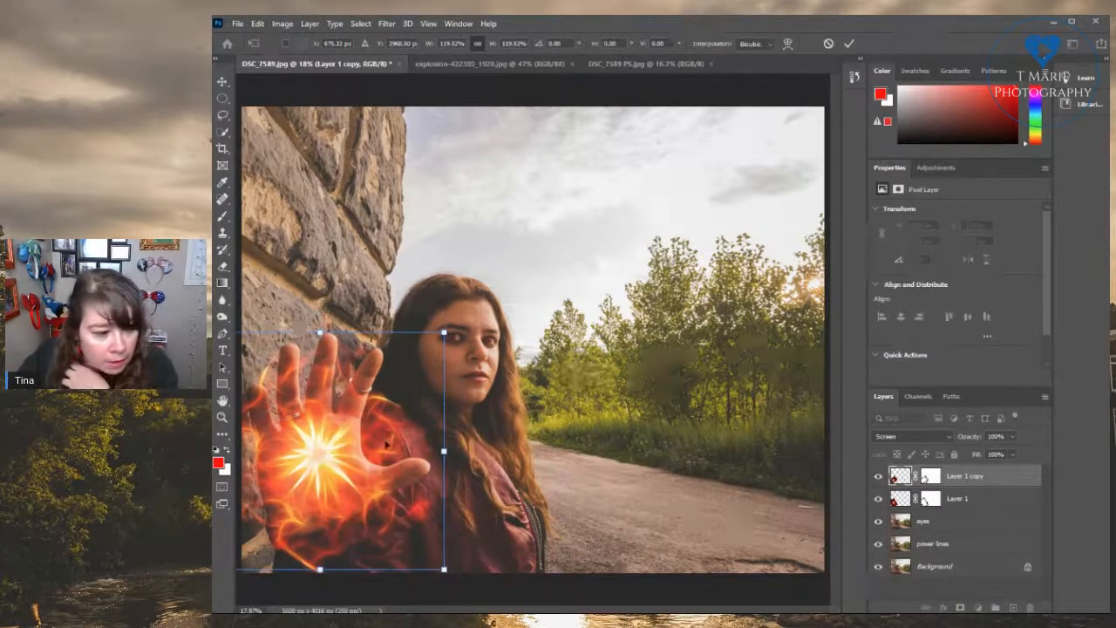
pyautogui.press('Return')
pyautogui.press('j')
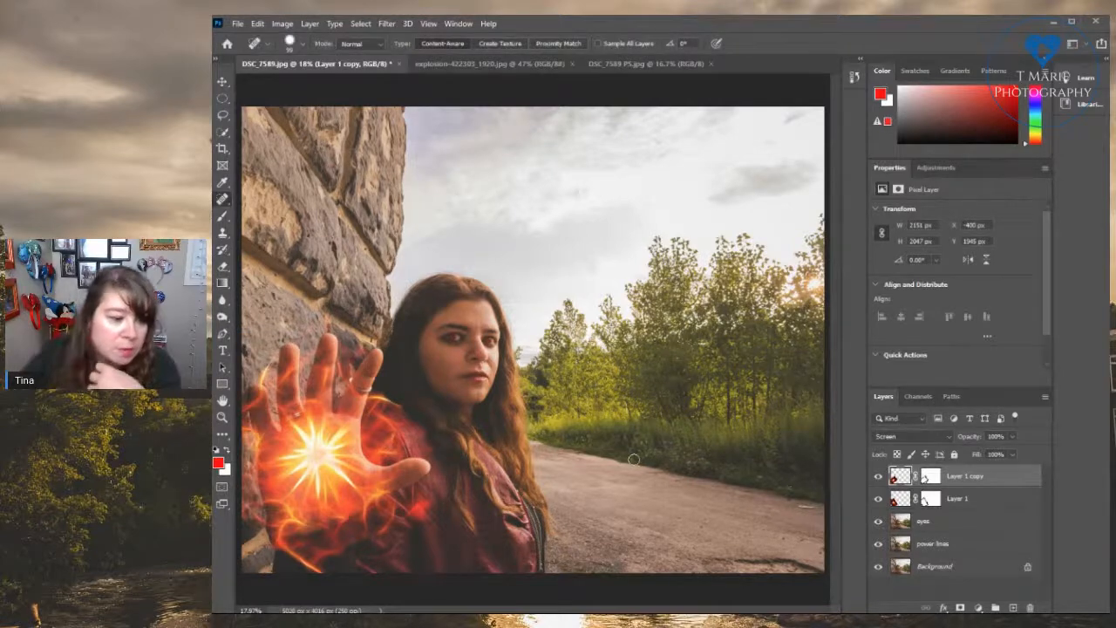
# Check the explosion's size and spread around the hand against the finished DSC_7589 PS.jpg image
pyautogui.click(634, 65)
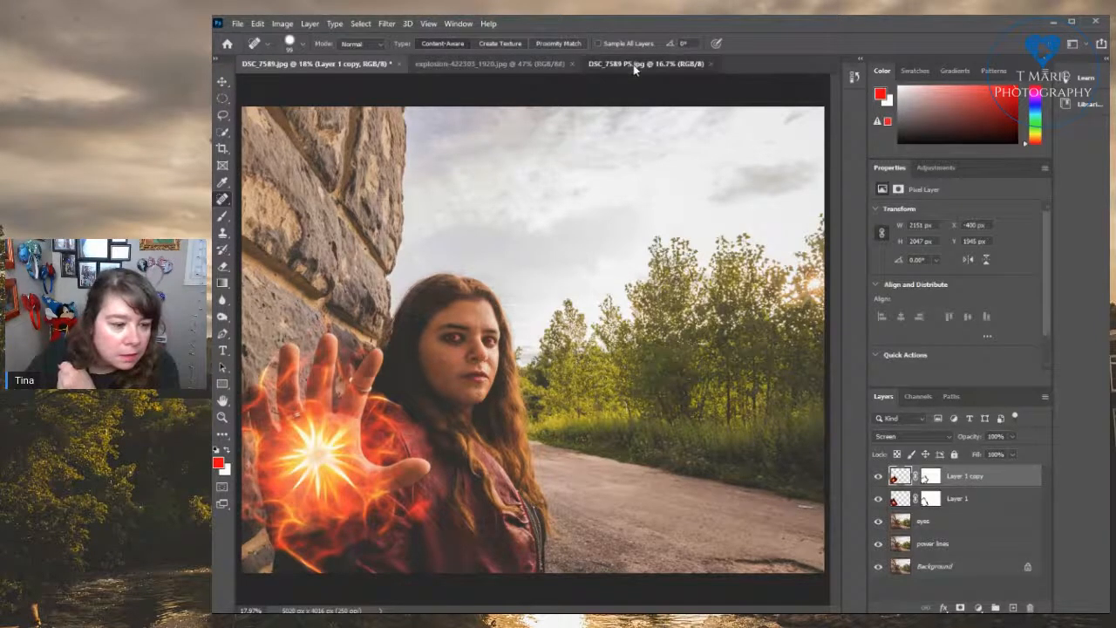
pyautogui.click(321, 65)
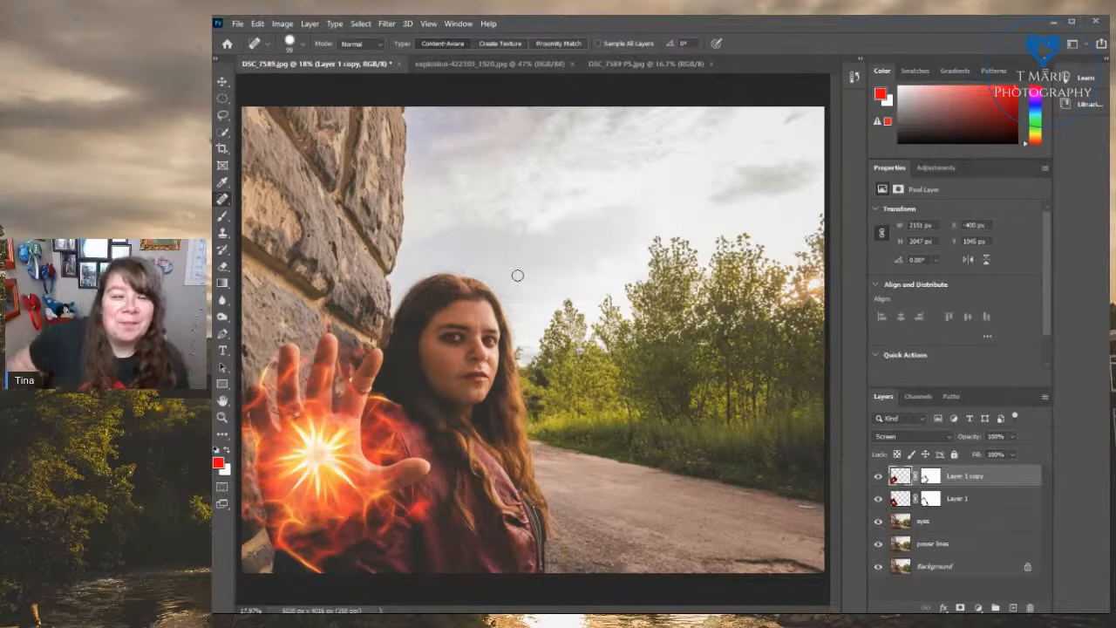
pyautogui.click(628, 66)
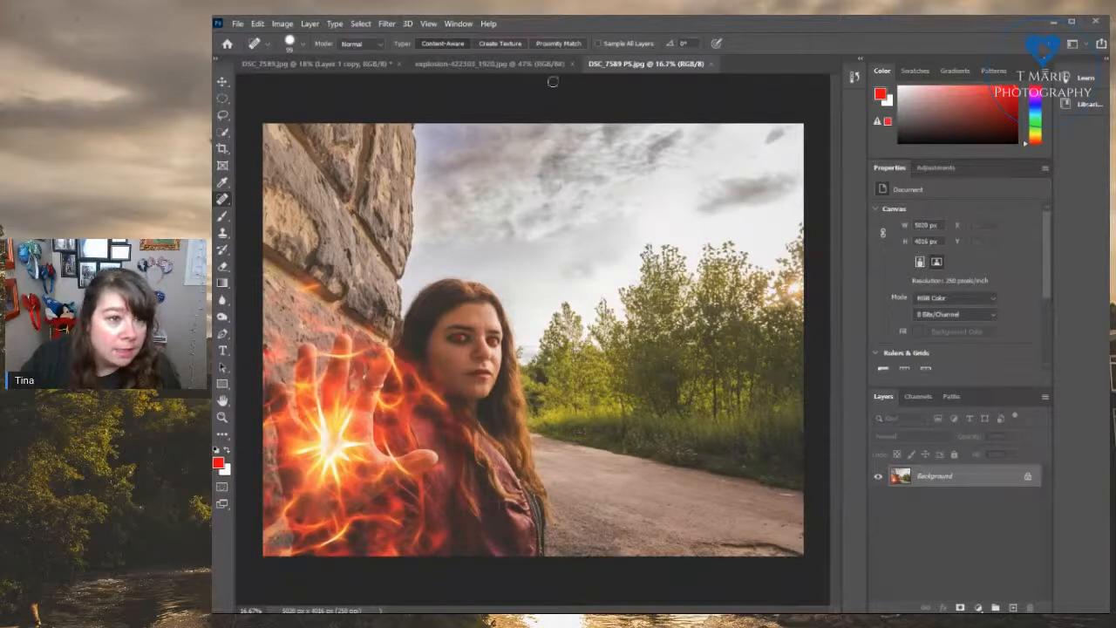
pyautogui.click(318, 64)
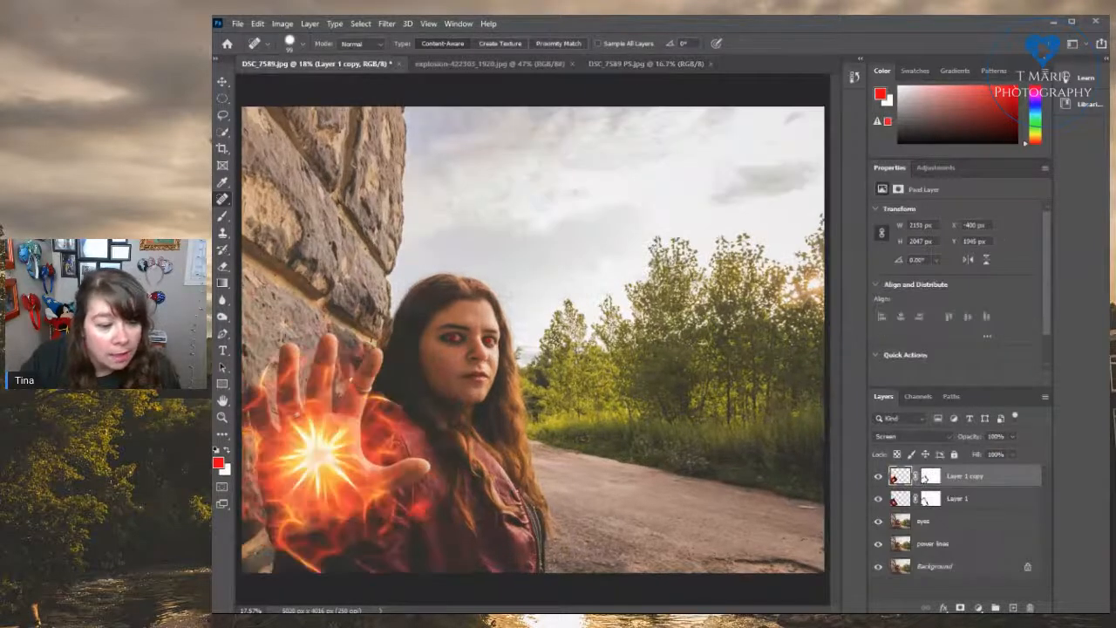
pyautogui.click(629, 63)
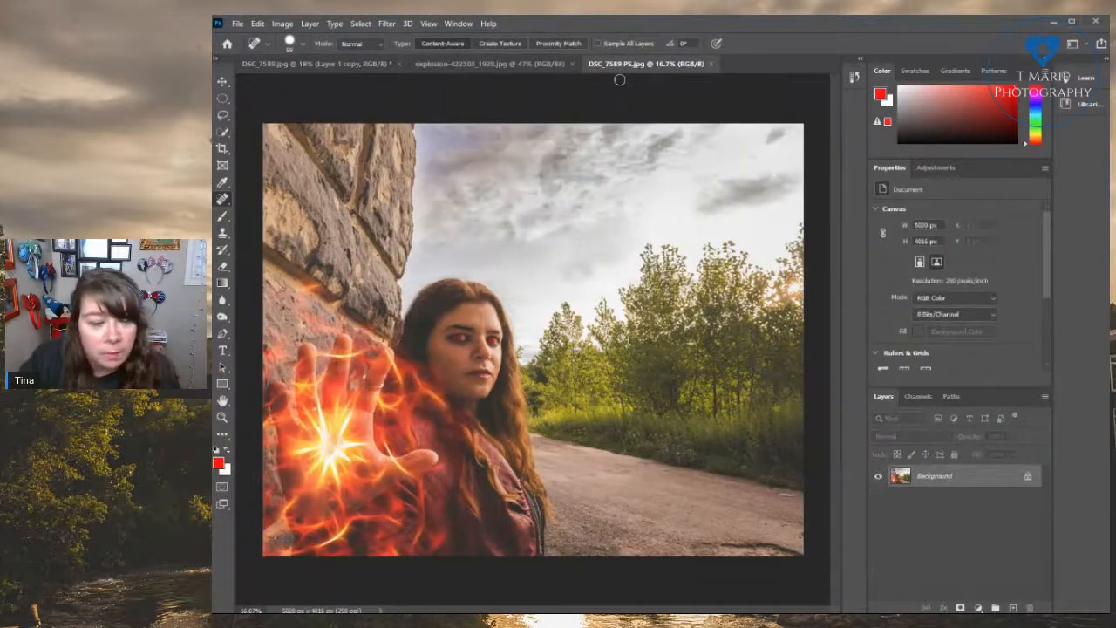
pyautogui.click(371, 70)
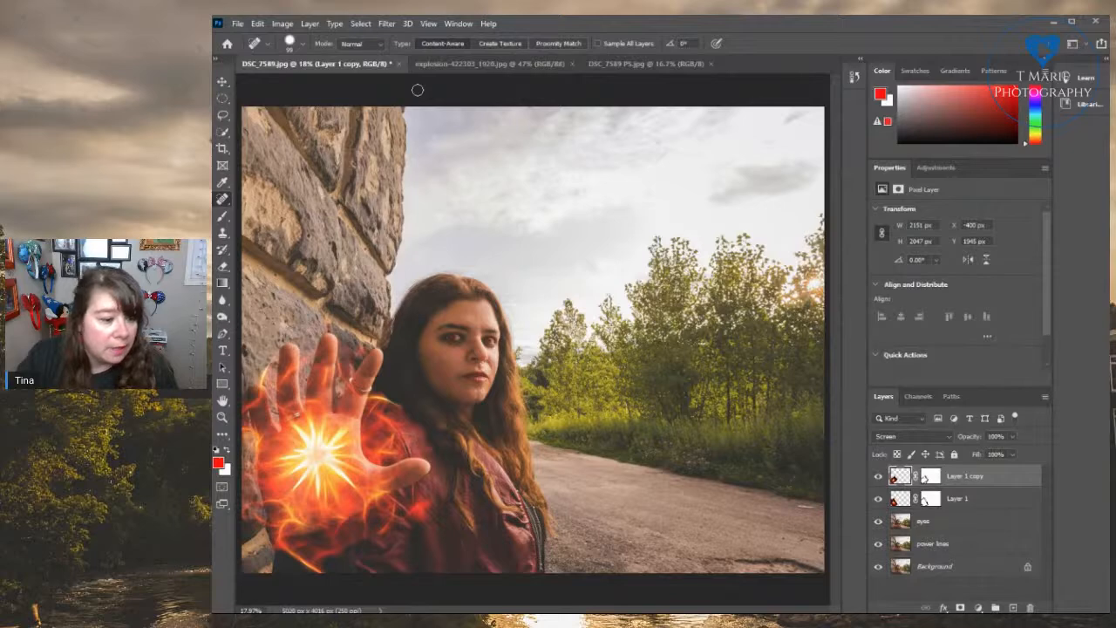
# Duplicate Layer 1 copy as Layer 1 copy 2 in DSC_7589.jpg
pyautogui.rightClick(963, 477)
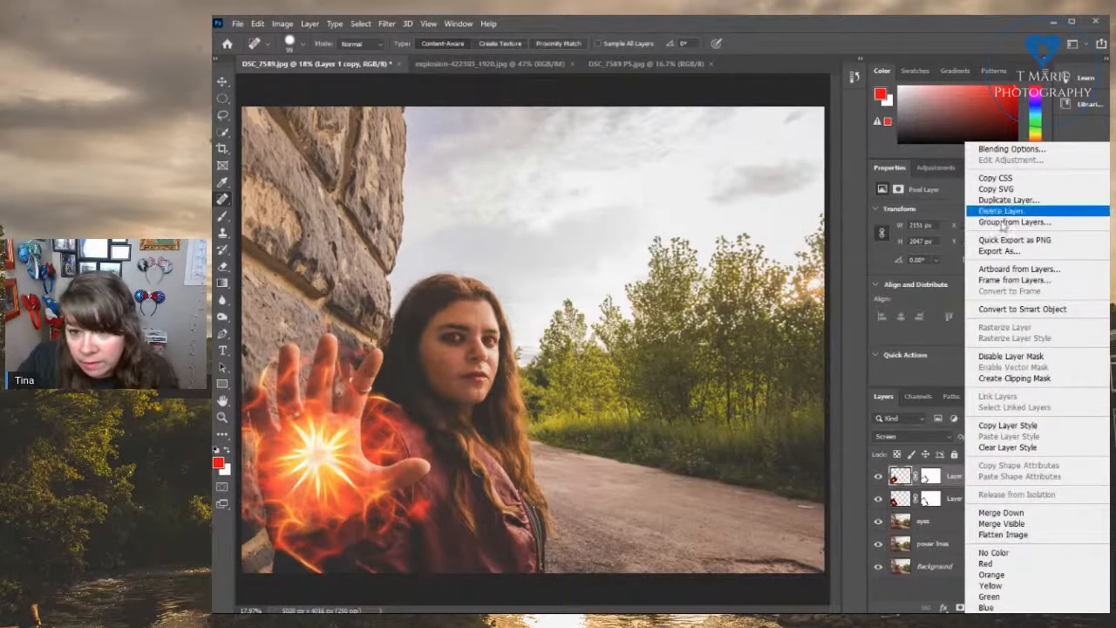
pyautogui.click(999, 200)
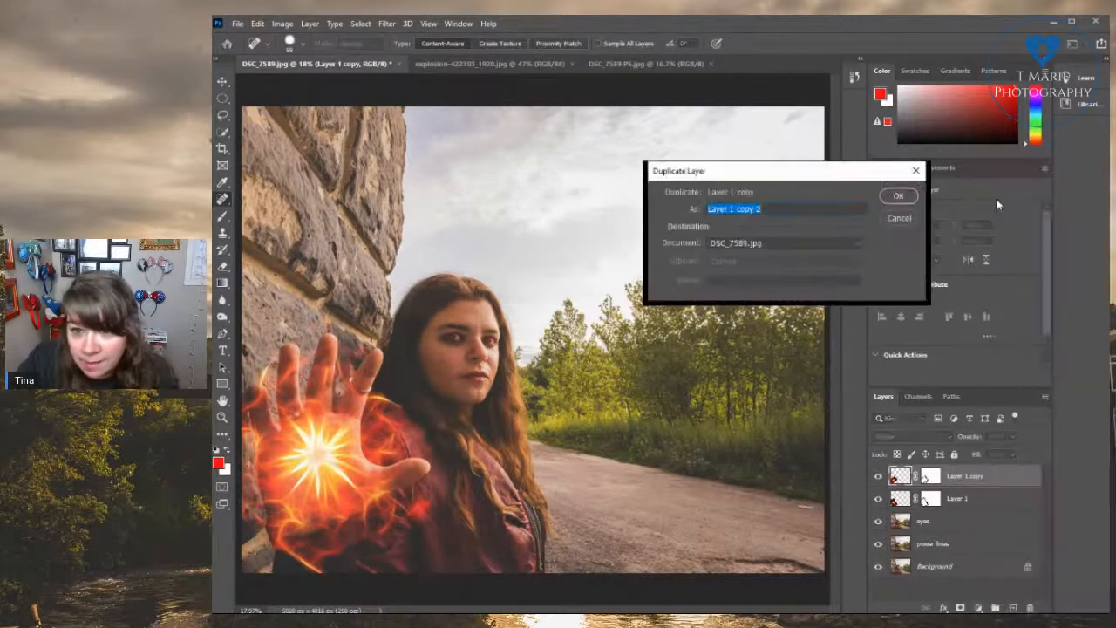
pyautogui.click(896, 198)
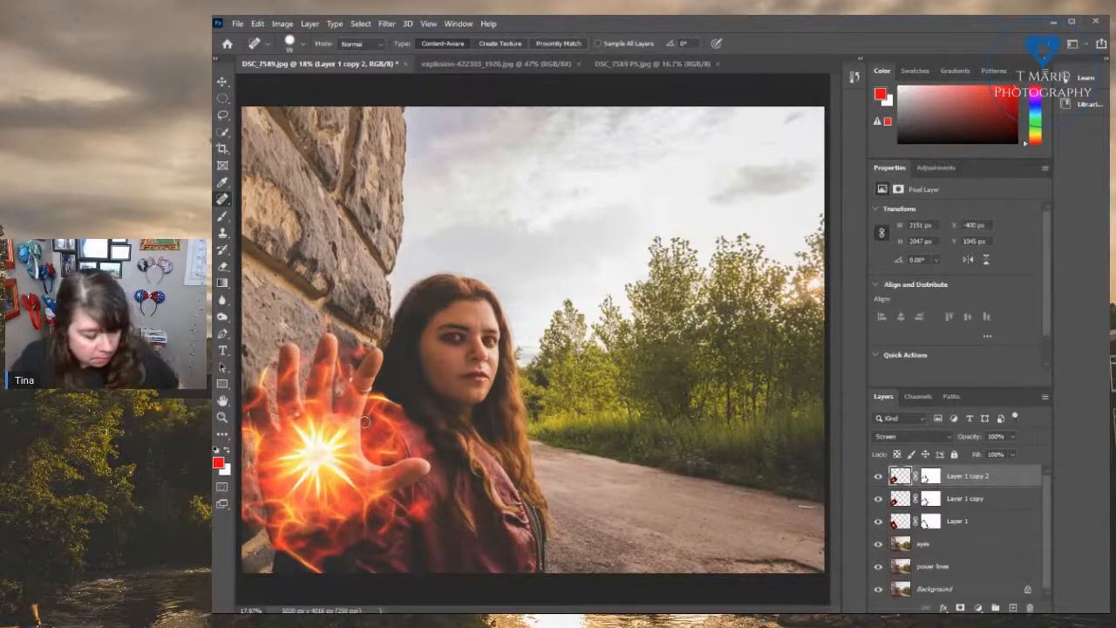
# Scale the Layer 1 copy 2 explosion to about 135%, rotate it about 62 degrees and keep its burst on the palm
pyautogui.hotkey('ctrl', 't')
pyautogui.moveTo(443, 331); pyautogui.dragTo(461, 321)
pyautogui.moveTo(366, 440); pyautogui.dragTo(358, 451)
pyautogui.moveTo(481, 410); pyautogui.dragTo(442, 539)
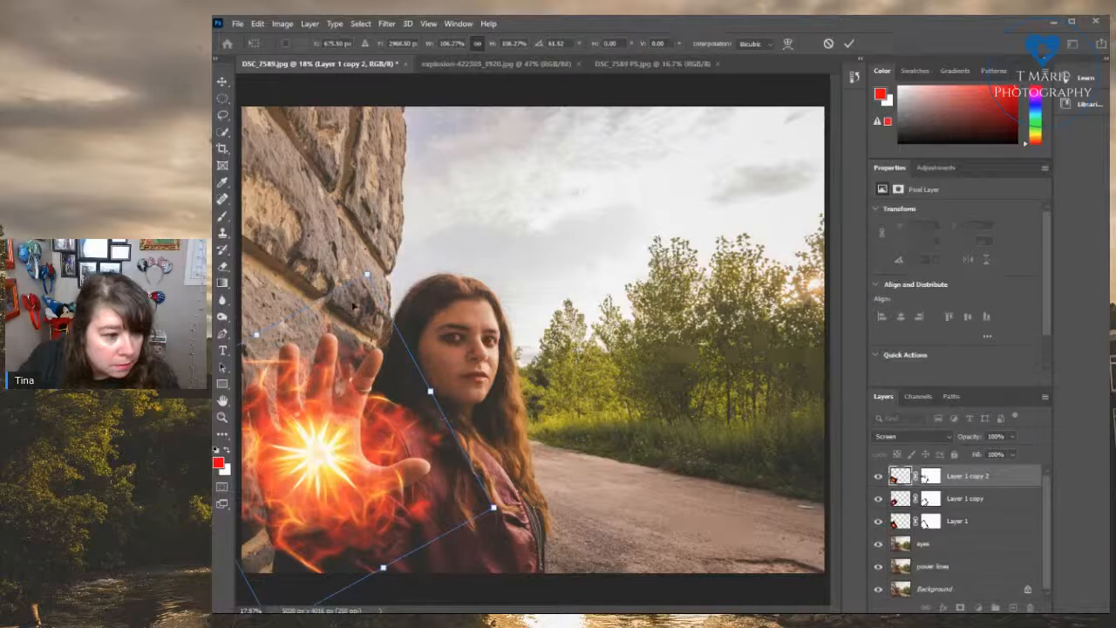
pyautogui.moveTo(367, 275); pyautogui.dragTo(382, 179)
pyautogui.moveTo(323, 428); pyautogui.dragTo(321, 461)
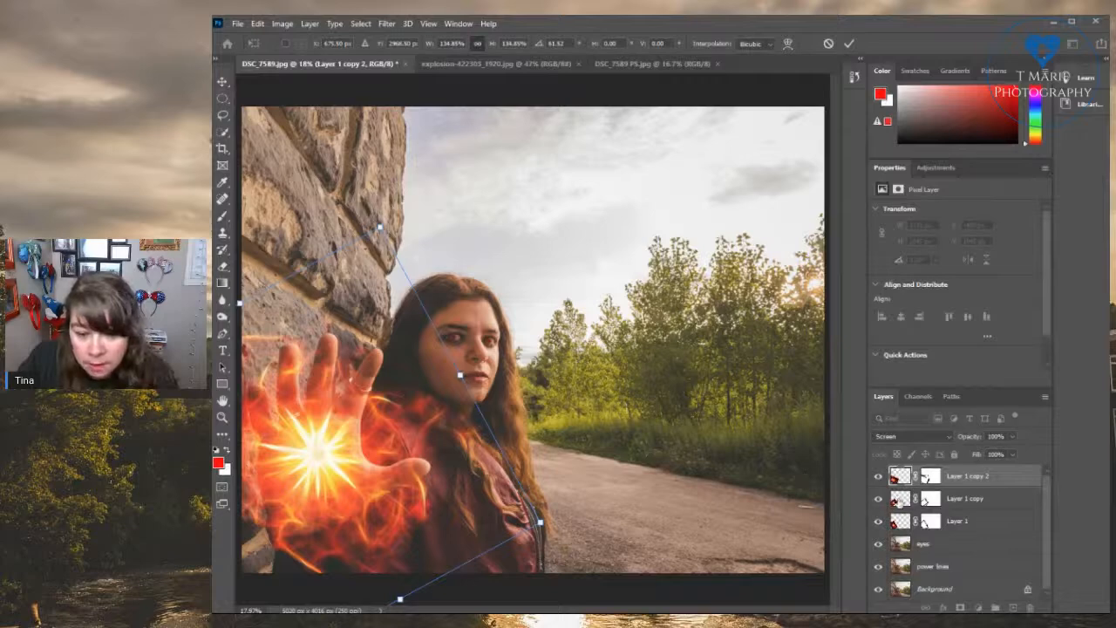
# Scale the Layer 1 copy explosion to about 125% and keep its burst centered on the palm
pyautogui.click(899, 500)
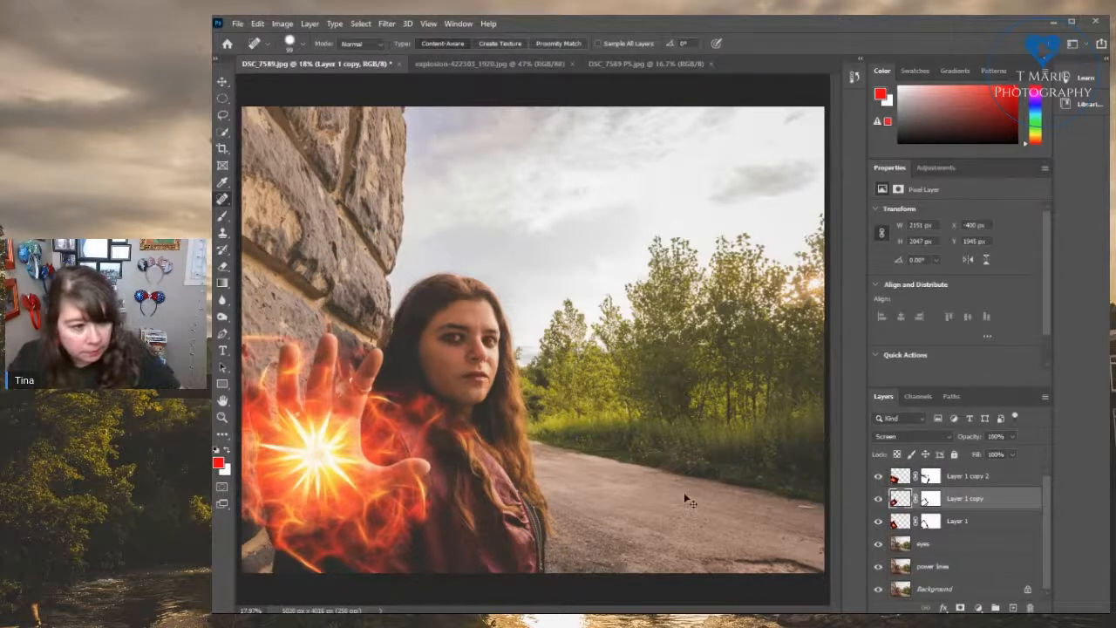
pyautogui.hotkey('ctrl', 't')
pyautogui.moveTo(447, 334); pyautogui.dragTo(508, 273)
pyautogui.moveTo(352, 428); pyautogui.dragTo(322, 452)
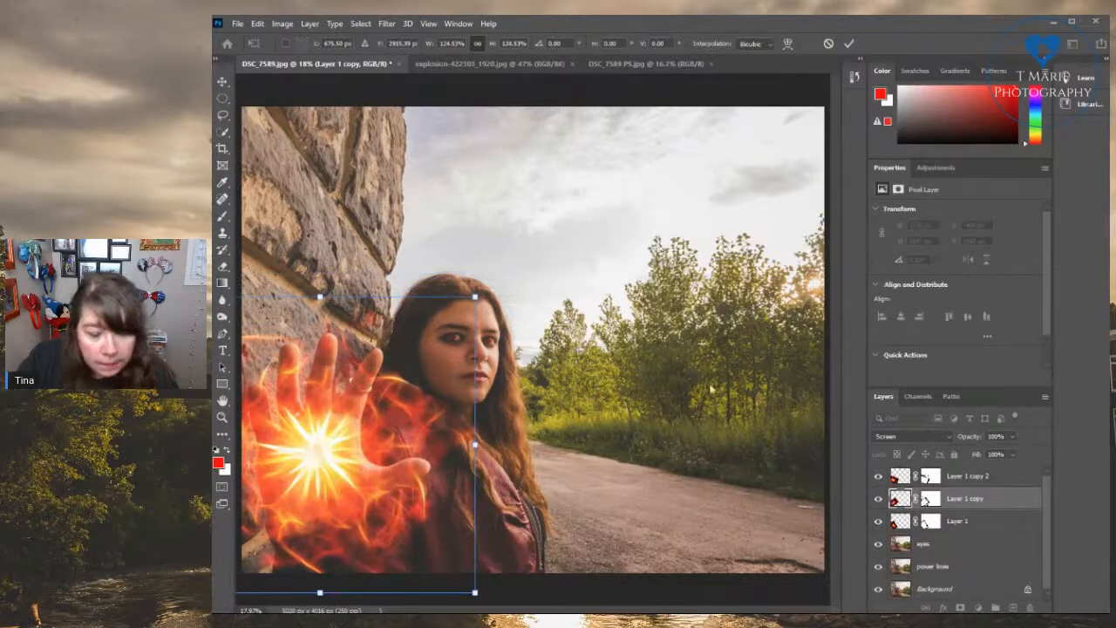
# Scale the original Layer 1 explosion to about 116% and center its burst on the palm
pyautogui.click(895, 525)
pyautogui.press('j')
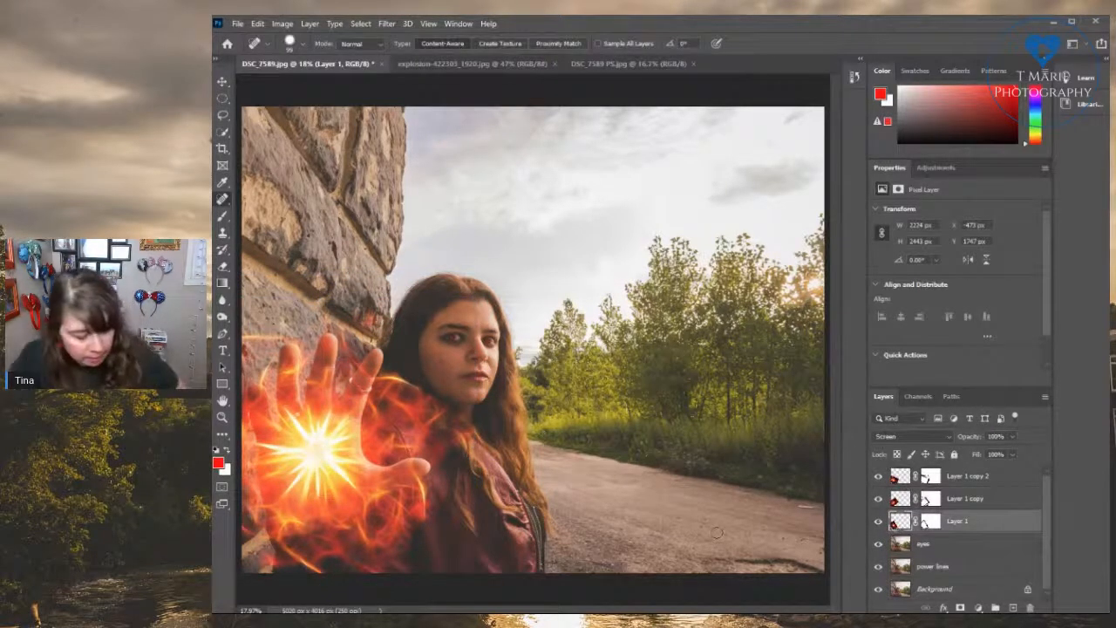
pyautogui.hotkey('ctrl', 't')
pyautogui.moveTo(443, 309); pyautogui.dragTo(485, 264)
pyautogui.moveTo(343, 445); pyautogui.dragTo(327, 444)
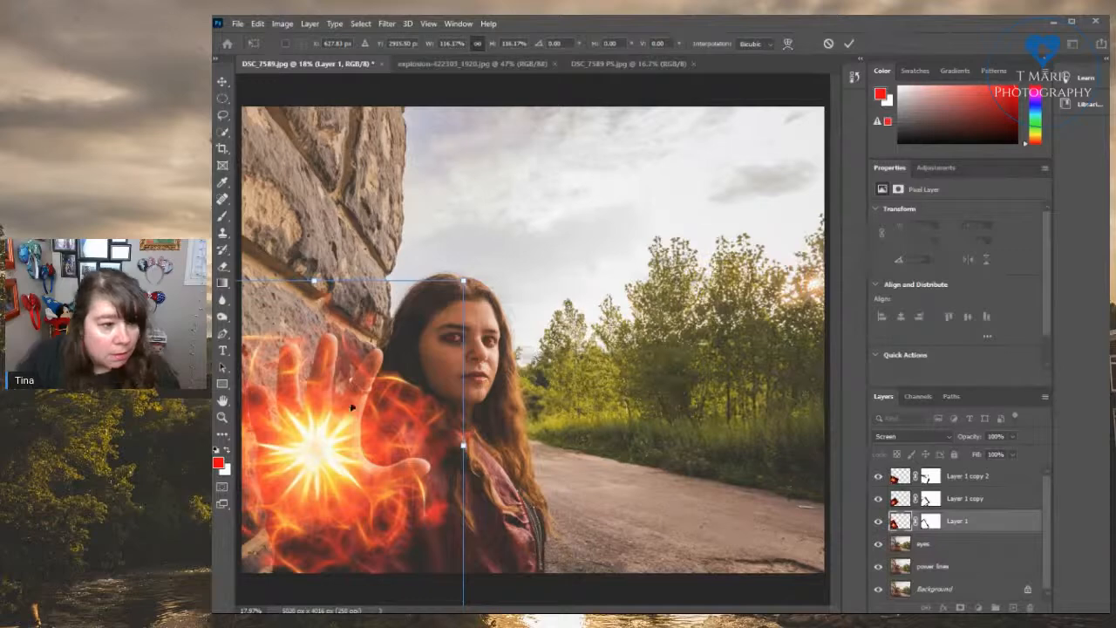
pyautogui.press('Return')
pyautogui.press('j')
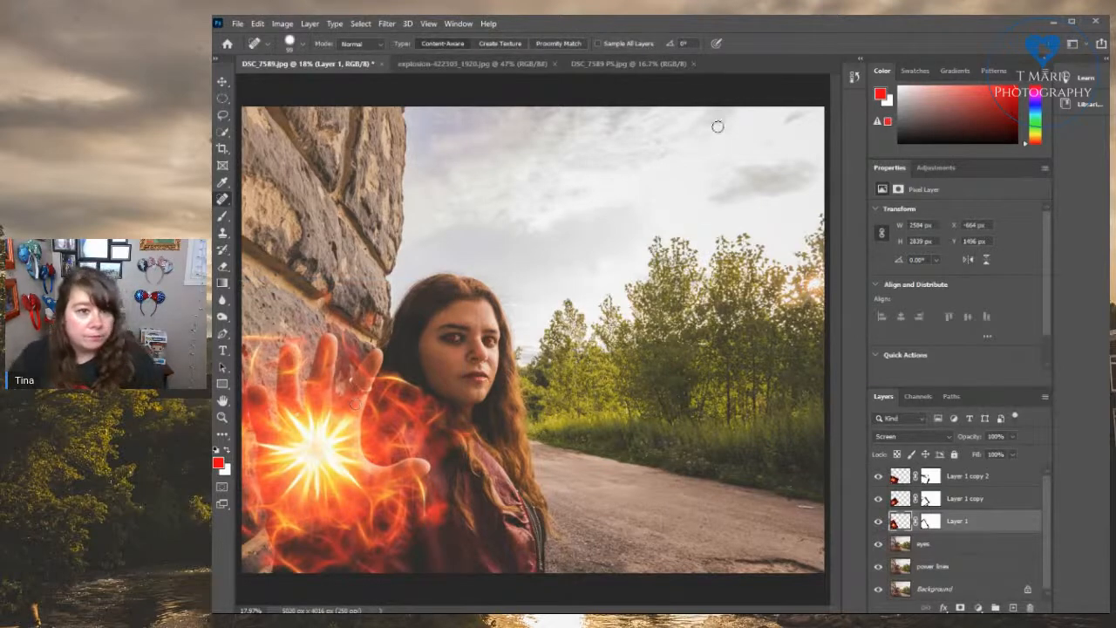
# Compare the layered explosions in DSC_7589.jpg with the finished DSC_7589 PS.jpg image
pyautogui.click(617, 66)
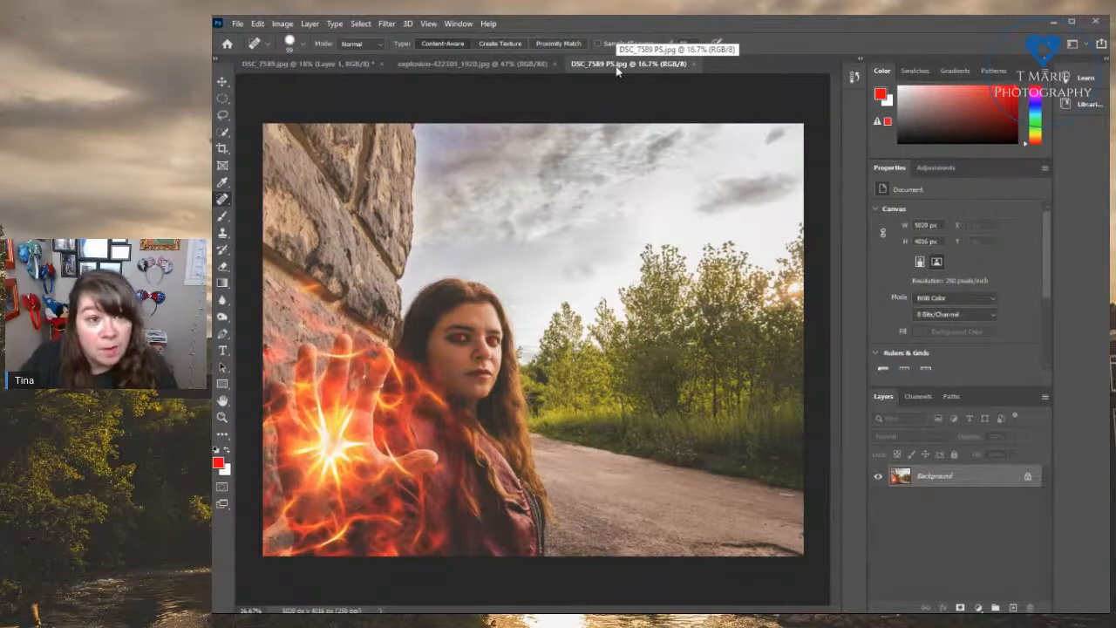
pyautogui.click(307, 66)
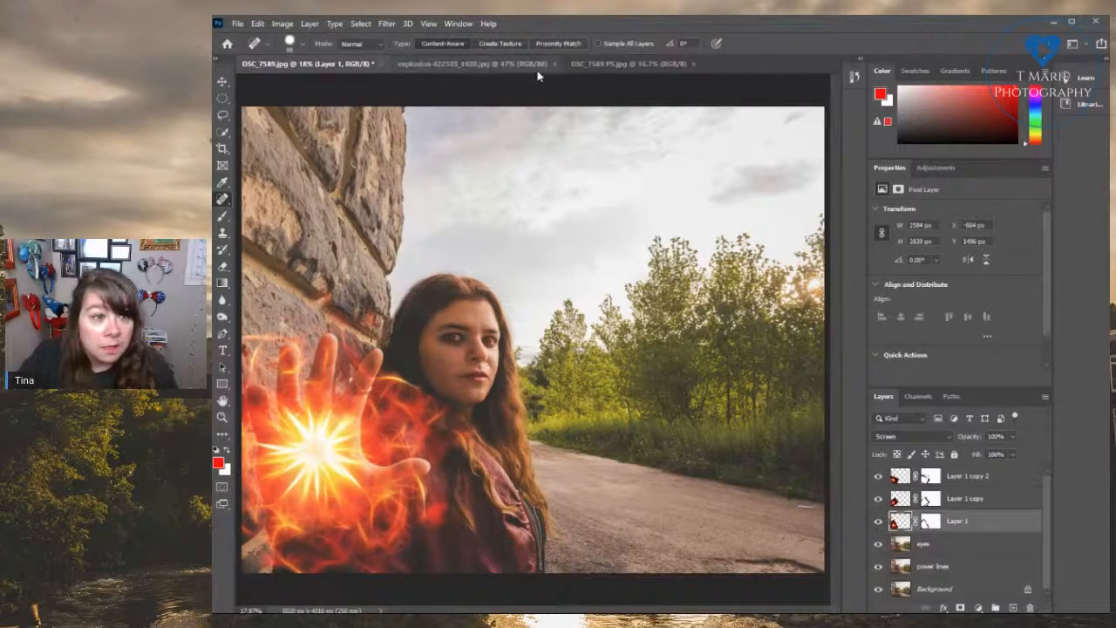
pyautogui.click(627, 64)
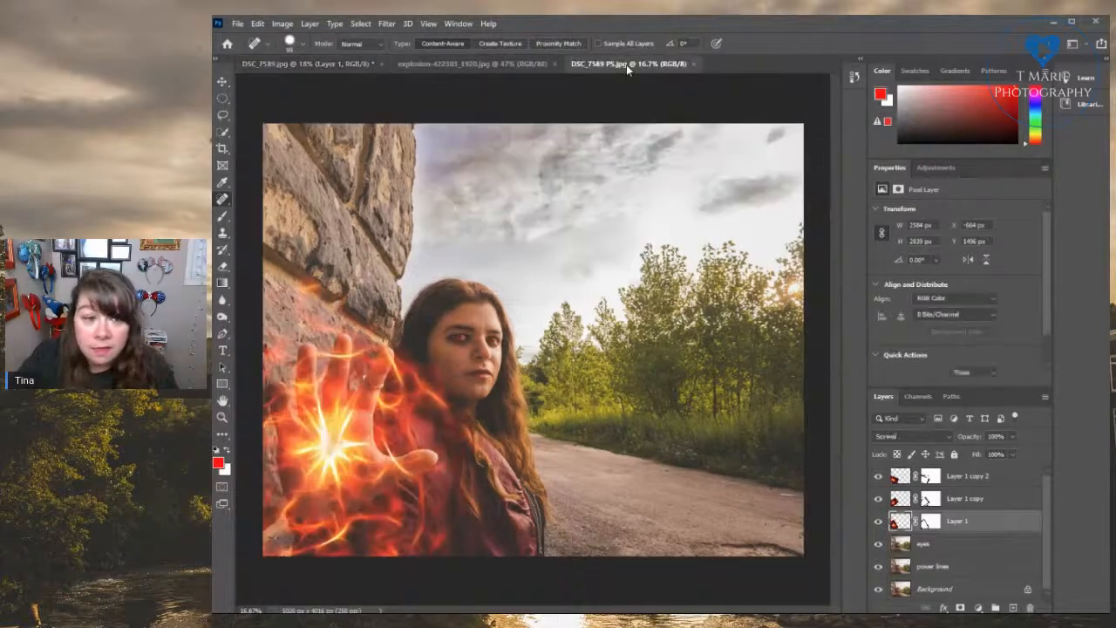
# Close DSC_7589 PS.jpg and DSC_7589.jpg, discarding the unsaved changes
pyautogui.click(694, 64)
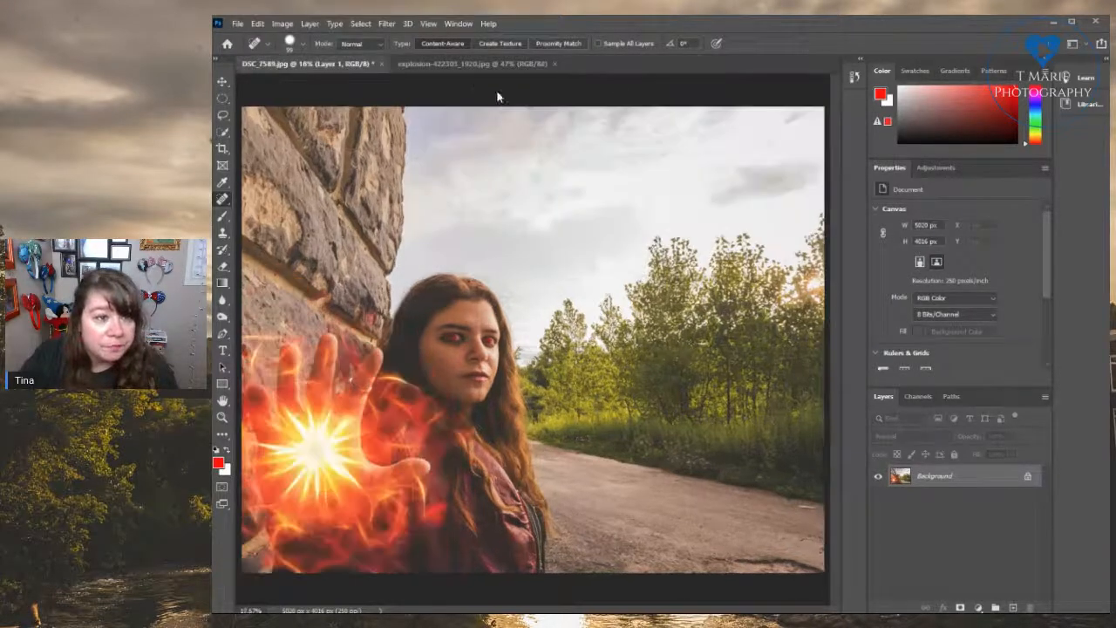
pyautogui.click(380, 64)
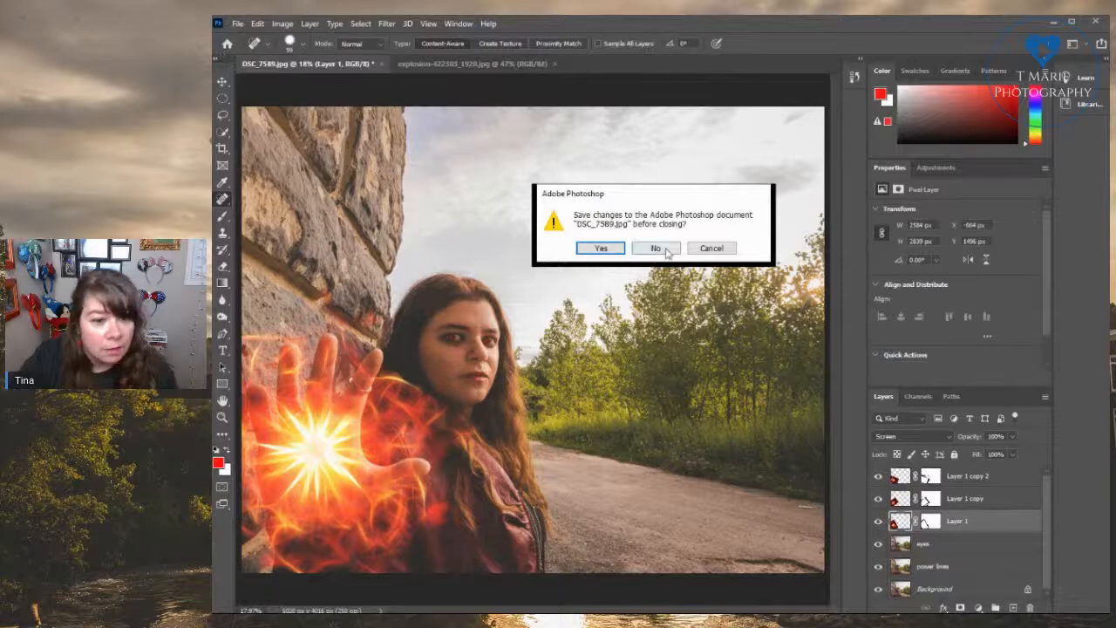
pyautogui.click(656, 247)
# Open DSC_7515 PS.jpg and DSC_7515.jpg together from the NW folder
pyautogui.click(238, 23)
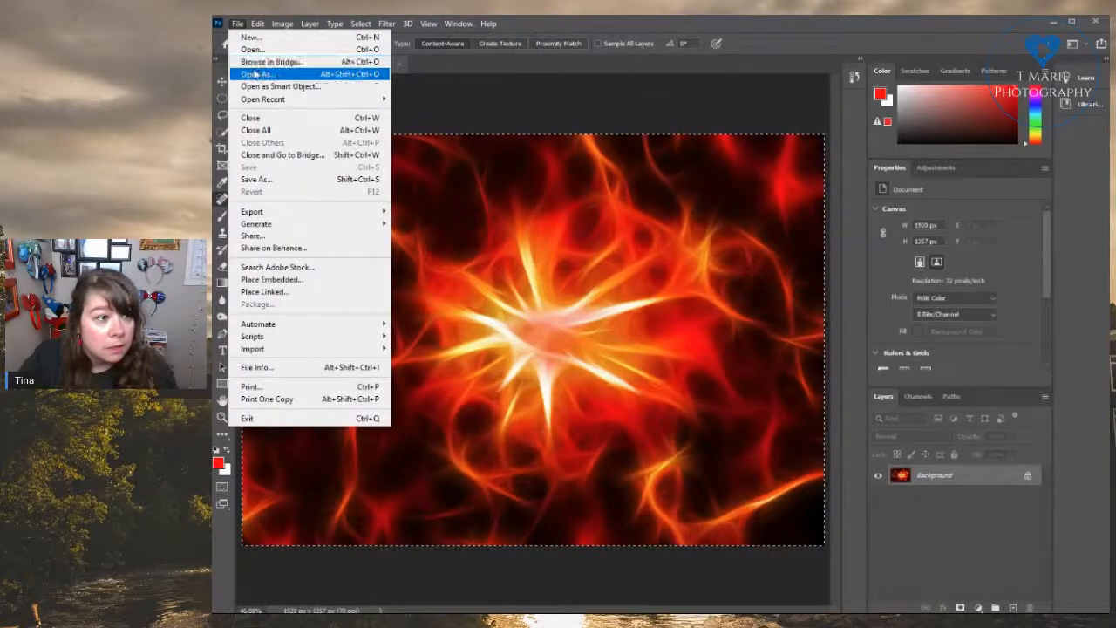
pyautogui.click(266, 50)
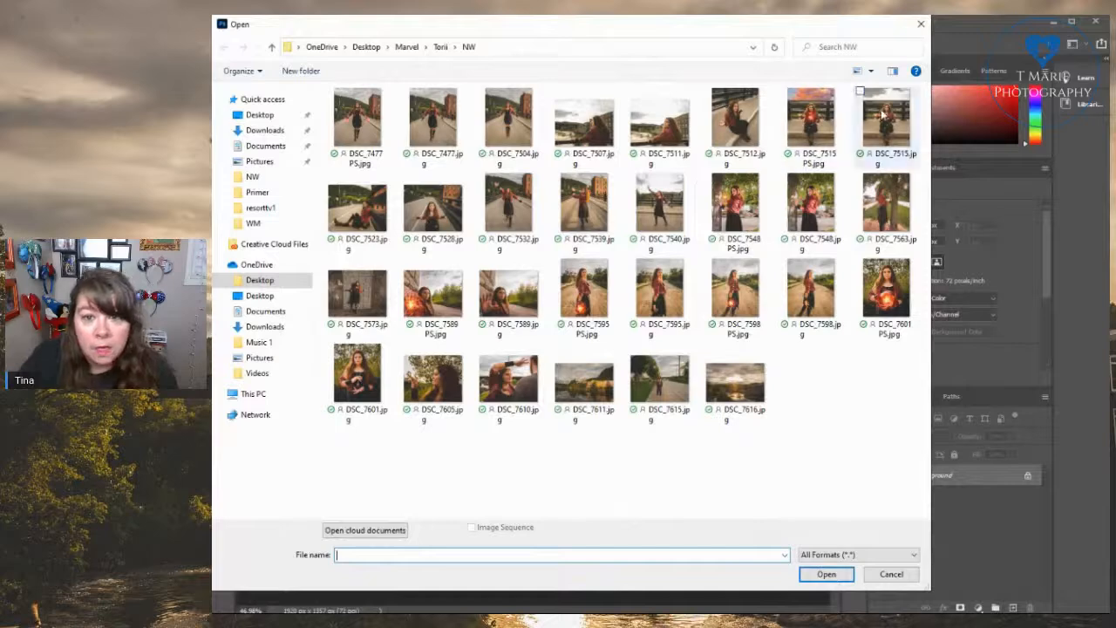
pyautogui.click(812, 128)
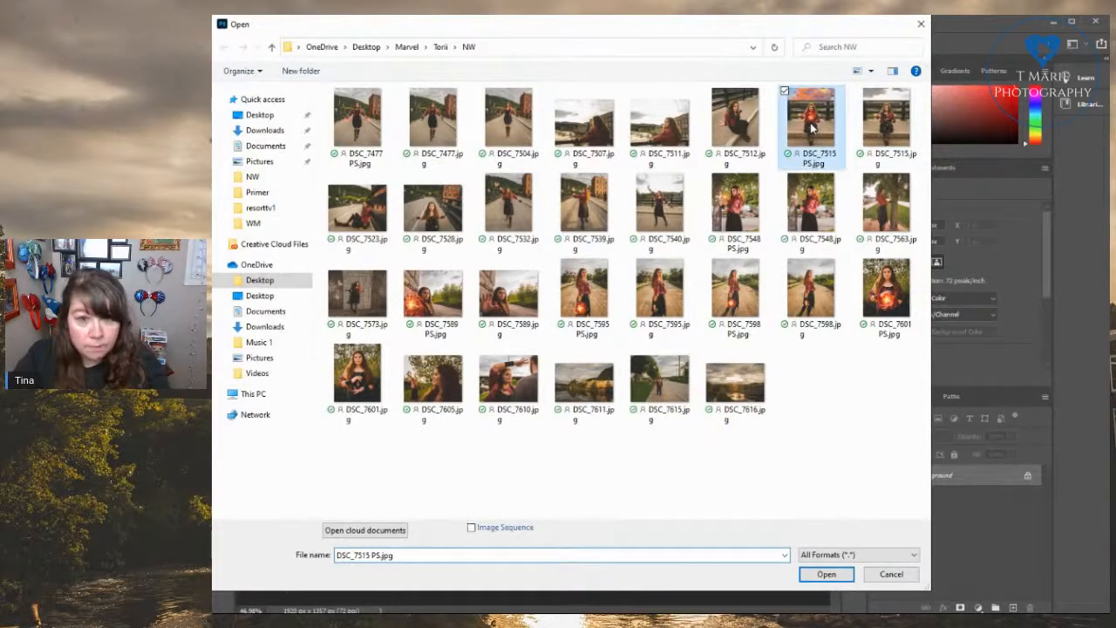
pyautogui.keyDown('ctrl'); pyautogui.click(886, 122); pyautogui.keyUp('ctrl')
pyautogui.click(828, 575)
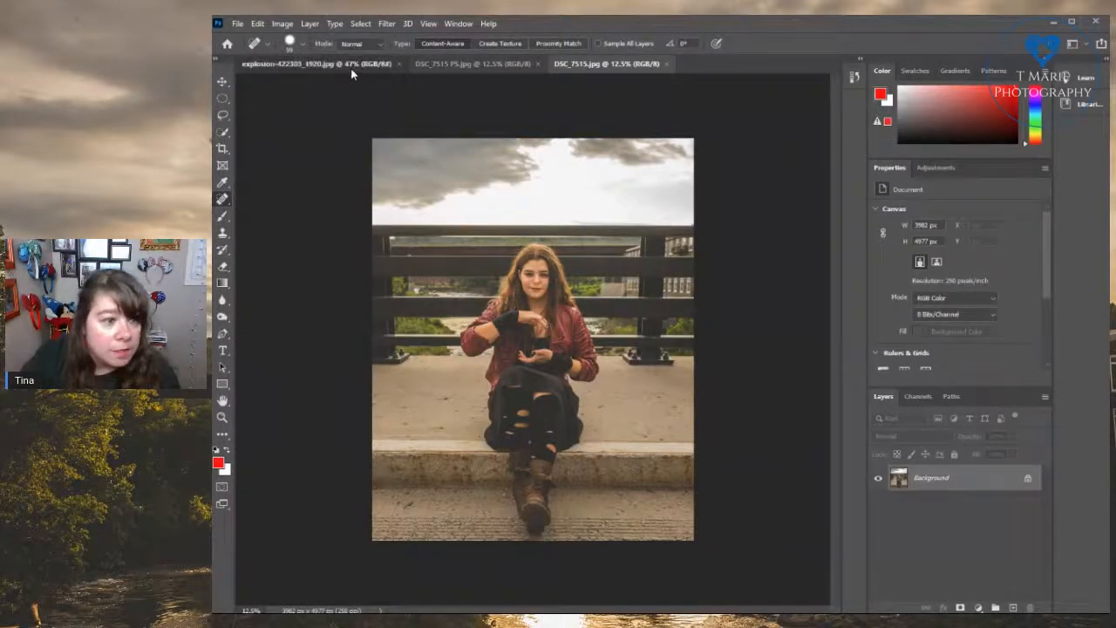
# Compare the original DSC_7515.jpg with the finished DSC_7515 PS.jpg, looking at the sky and the fireball between the hands
pyautogui.click(351, 69)
pyautogui.click(444, 66)
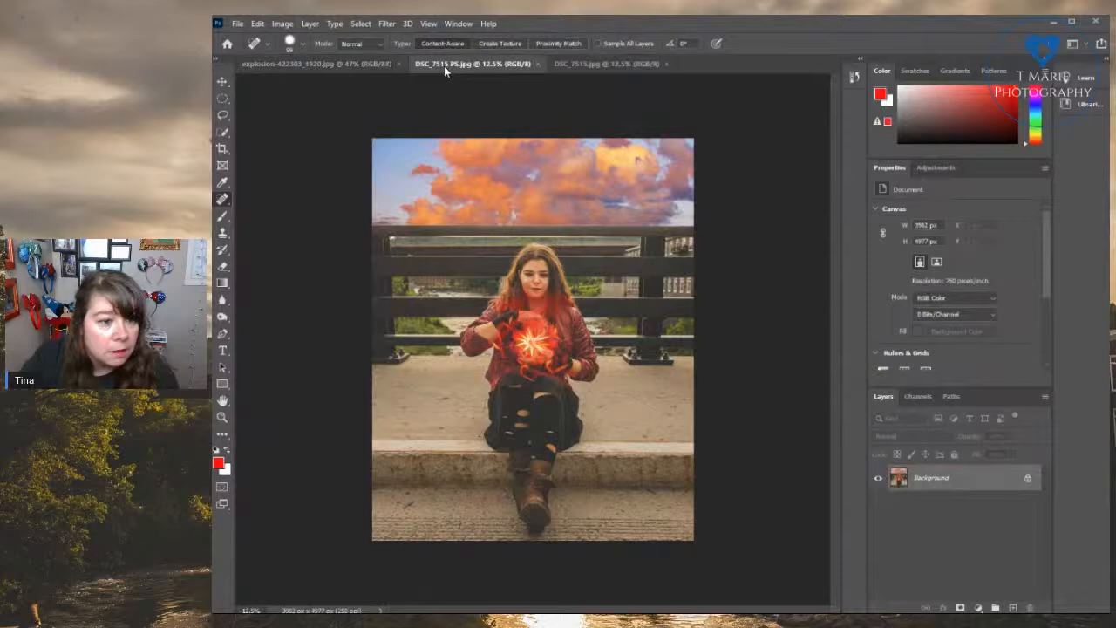
pyautogui.click(602, 66)
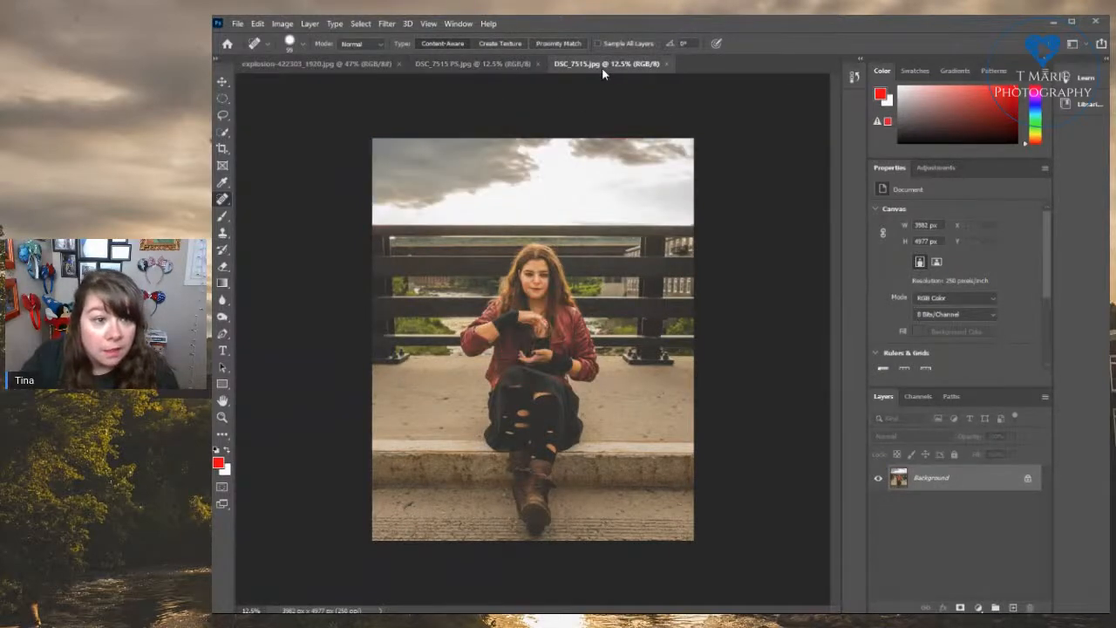
pyautogui.click(486, 67)
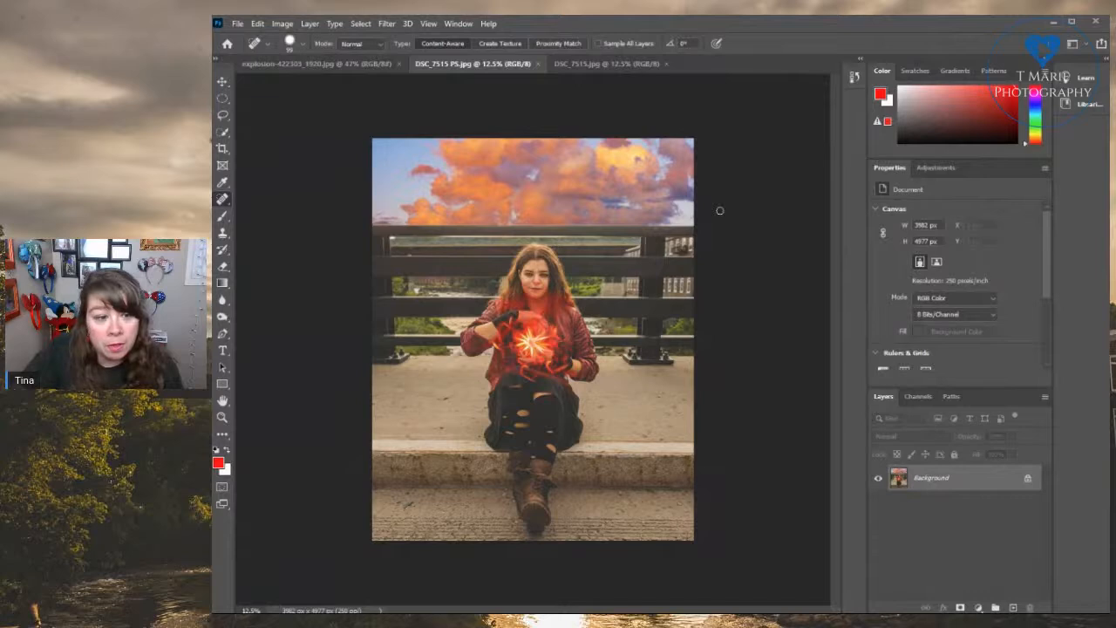
pyautogui.click(630, 67)
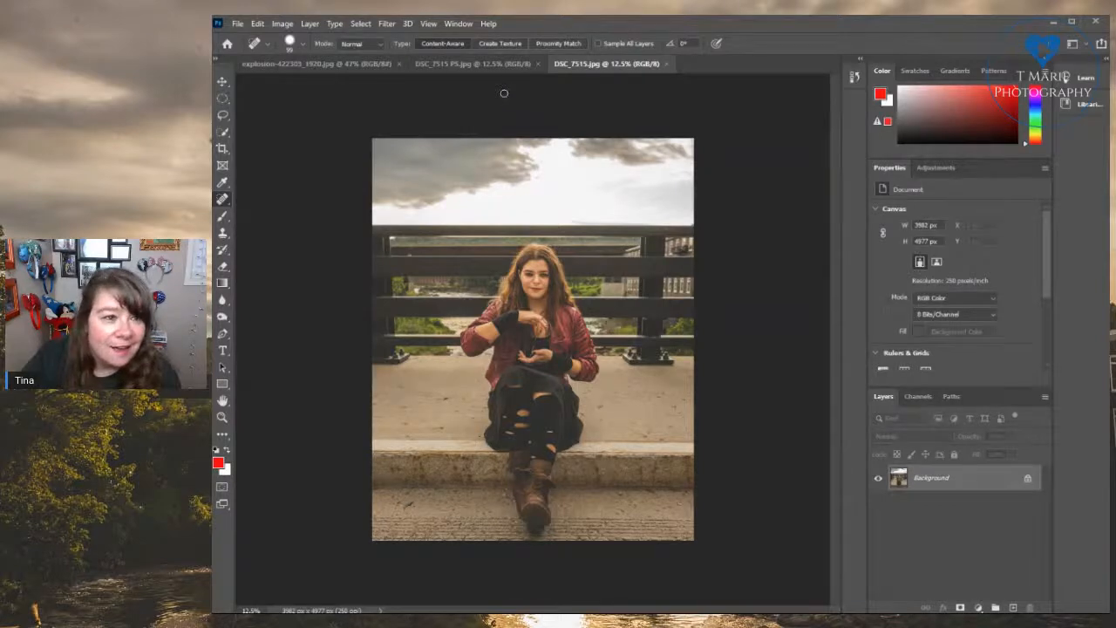
pyautogui.click(476, 64)
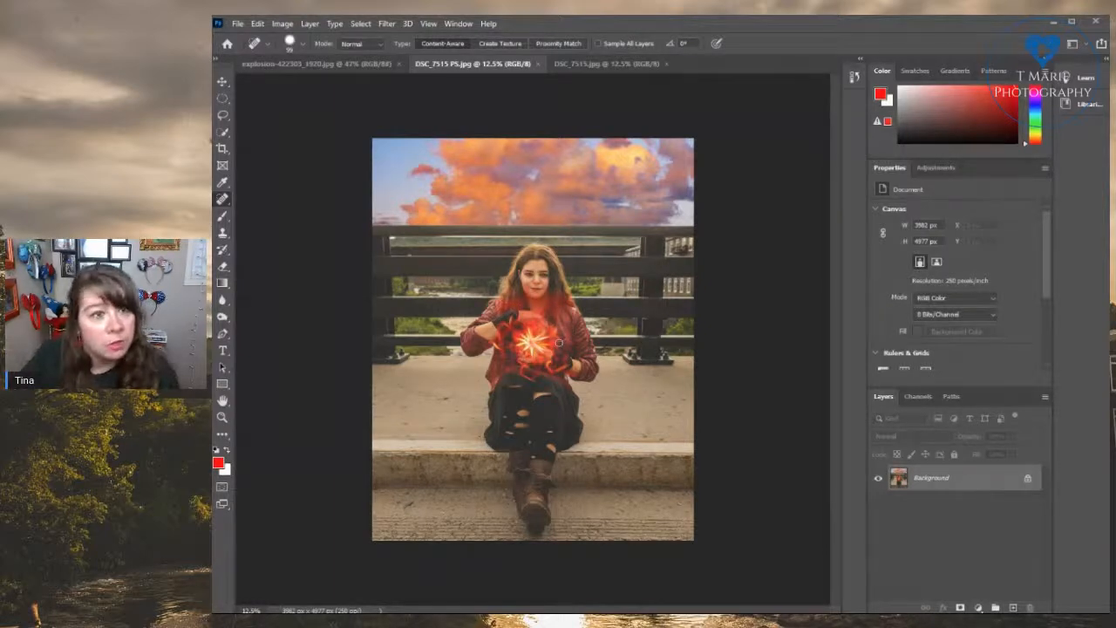
# Duplicate the Background layer of DSC_7515.jpg as Background copy
pyautogui.click(582, 67)
pyautogui.click(428, 23)
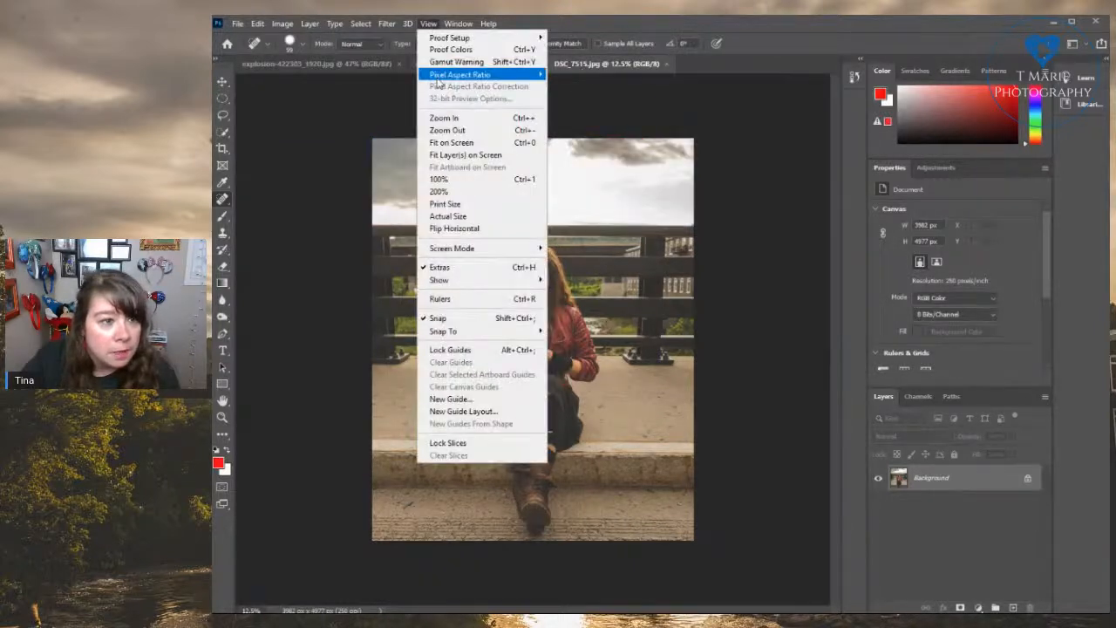
pyautogui.click(451, 116)
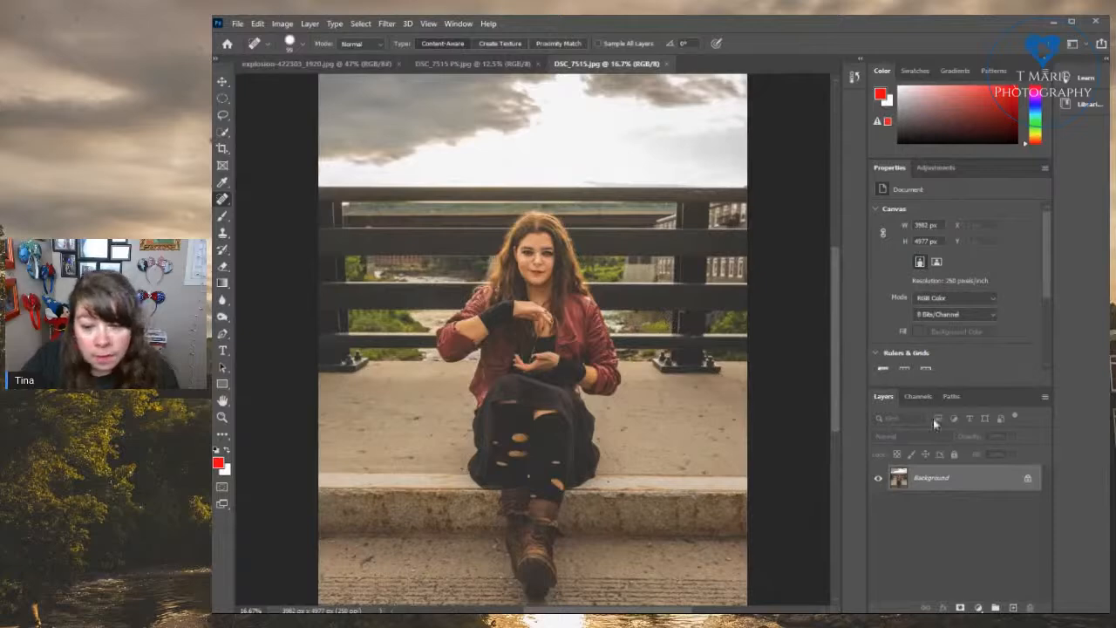
pyautogui.rightClick(947, 480)
pyautogui.click(978, 507)
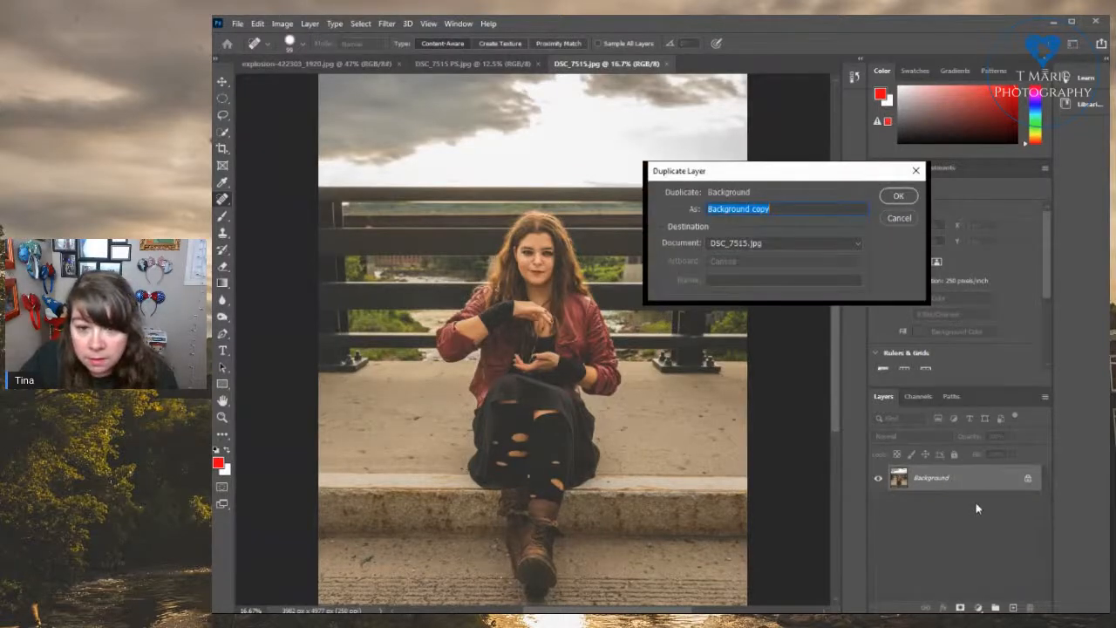
pyautogui.click(894, 199)
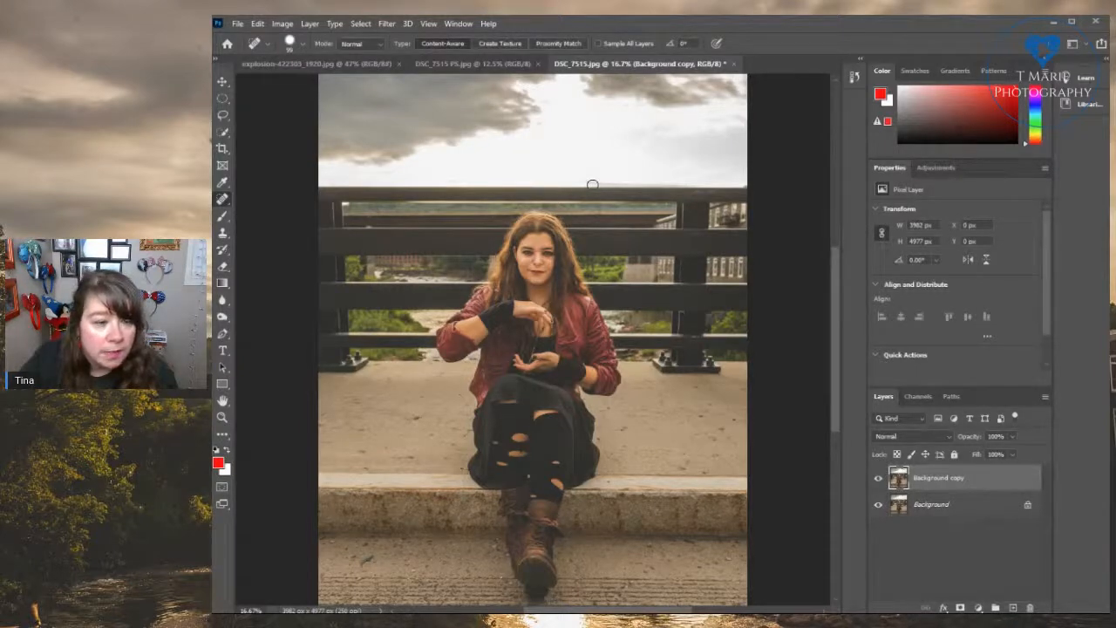
# Paste the copied explosion image into DSC_7515.jpg as a new layer and set its blend mode to Screen
pyautogui.click(351, 64)
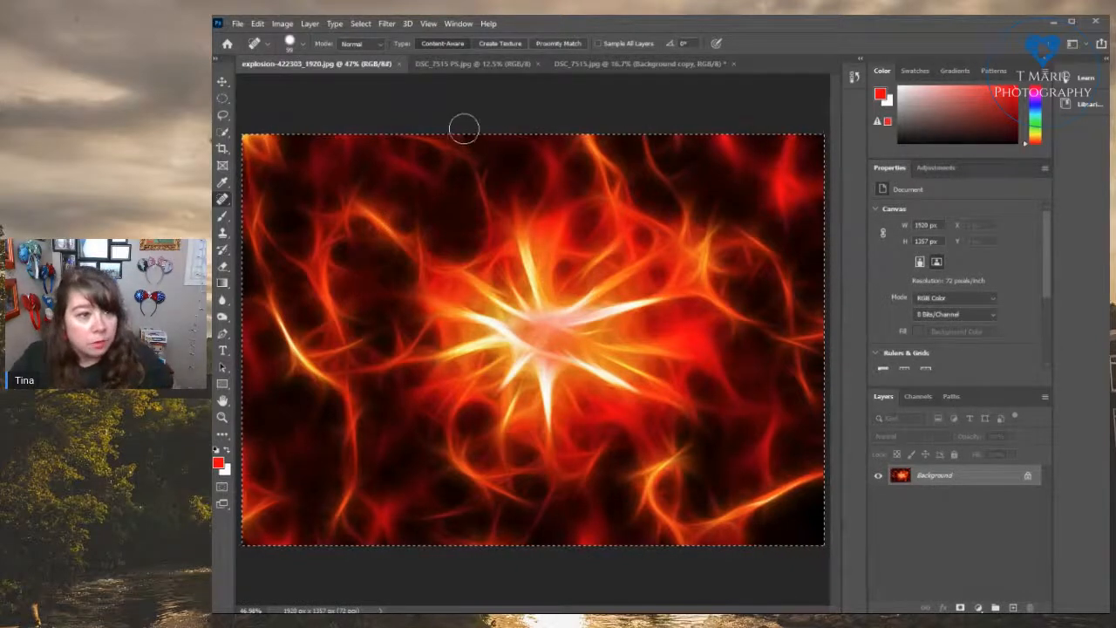
pyautogui.click(584, 64)
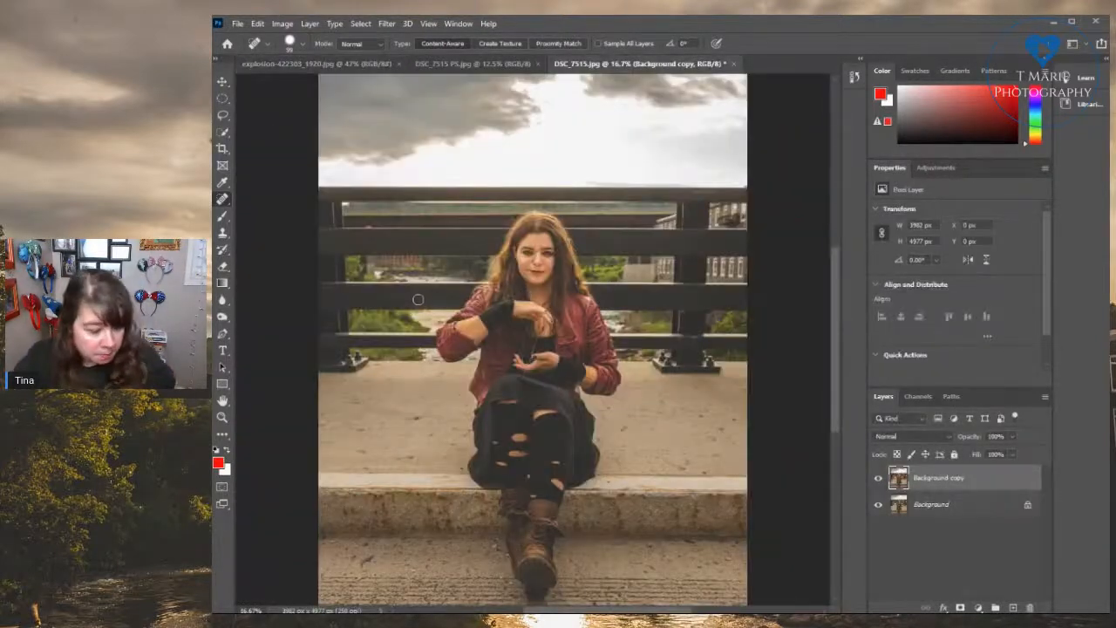
pyautogui.hotkey('ctrl', 'v')
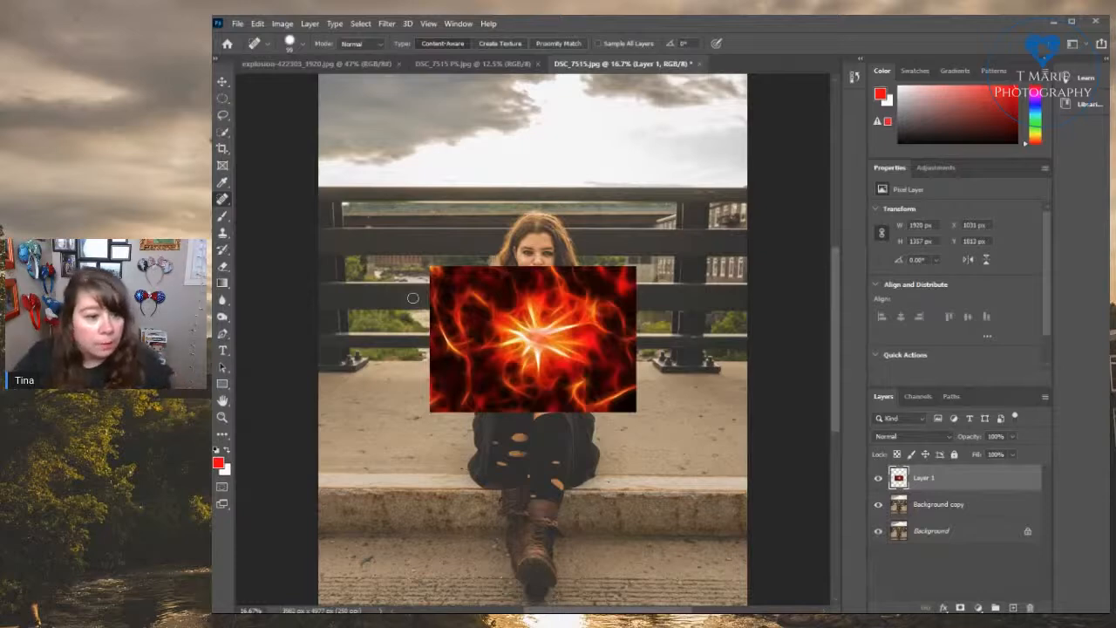
pyautogui.scroll(-8, 907, 438)
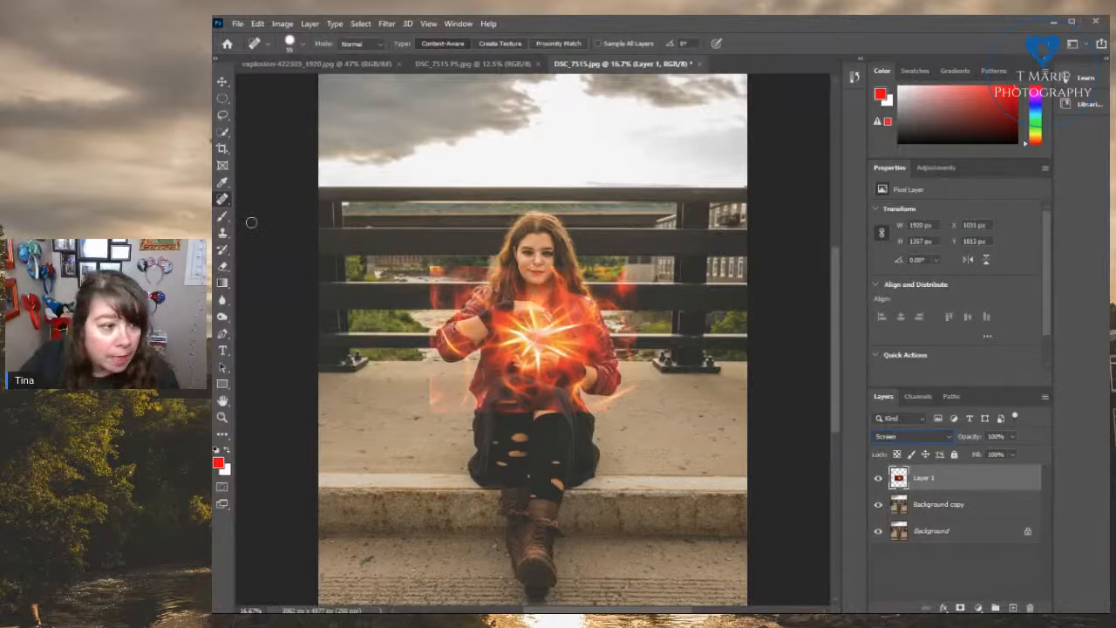
# Add a layer mask to Layer 1 and brush black over the explosion's hard rectangular edges to hide them
pyautogui.click(223, 216)
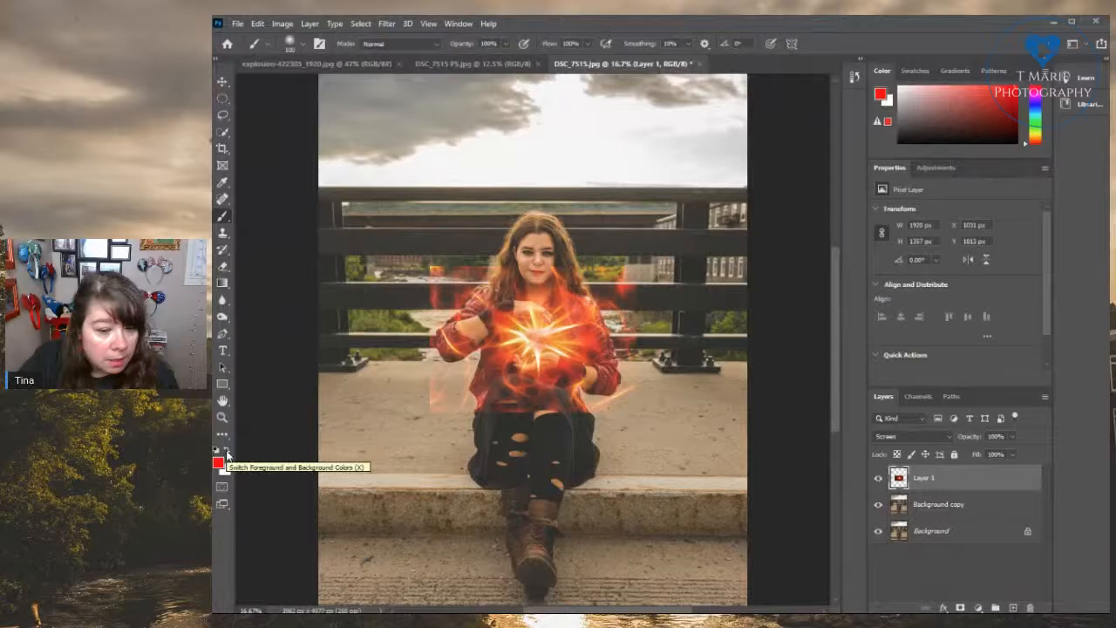
pyautogui.click(961, 608)
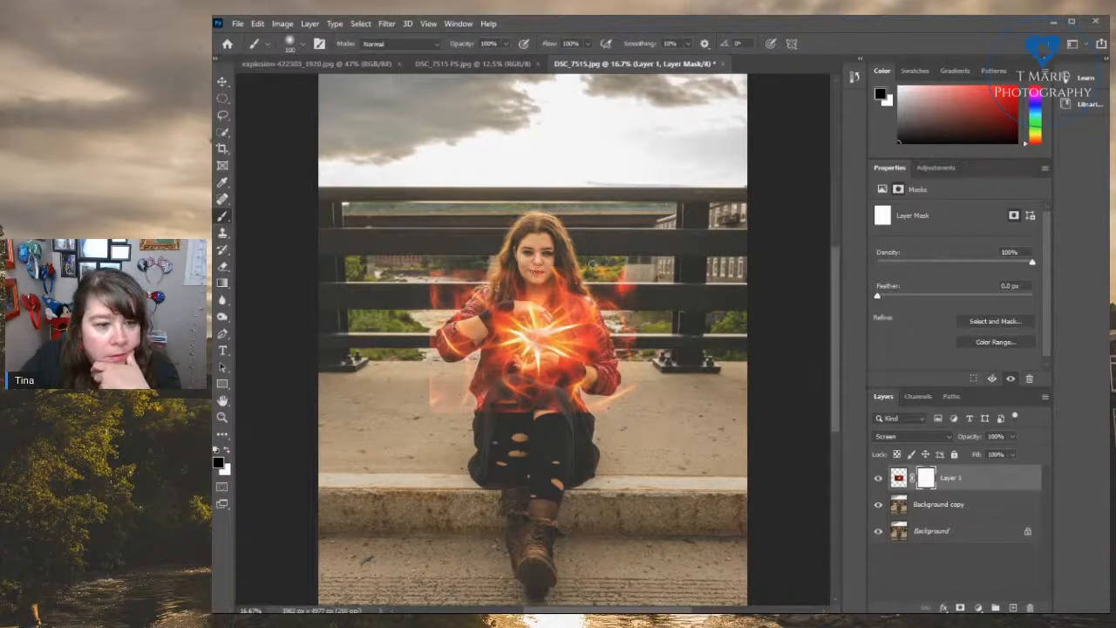
pyautogui.moveTo(637, 285); pyautogui.dragTo(631, 312)
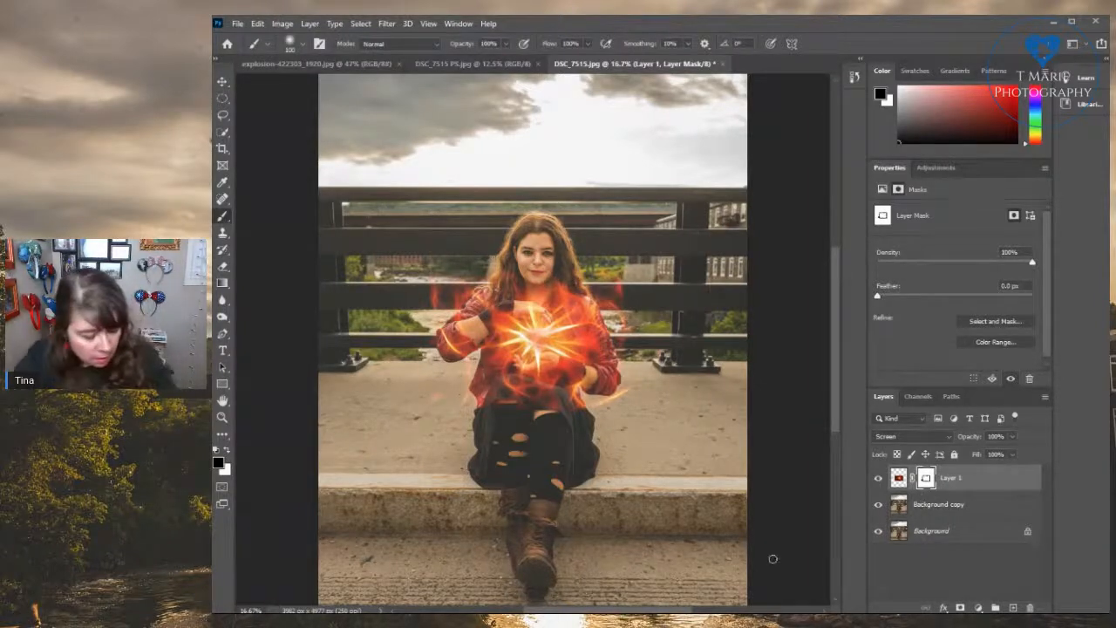
# Scale the masked explosion to about 58%, rotate it about -15 degrees and place its burst between the two hands
pyautogui.hotkey('ctrl', 't')
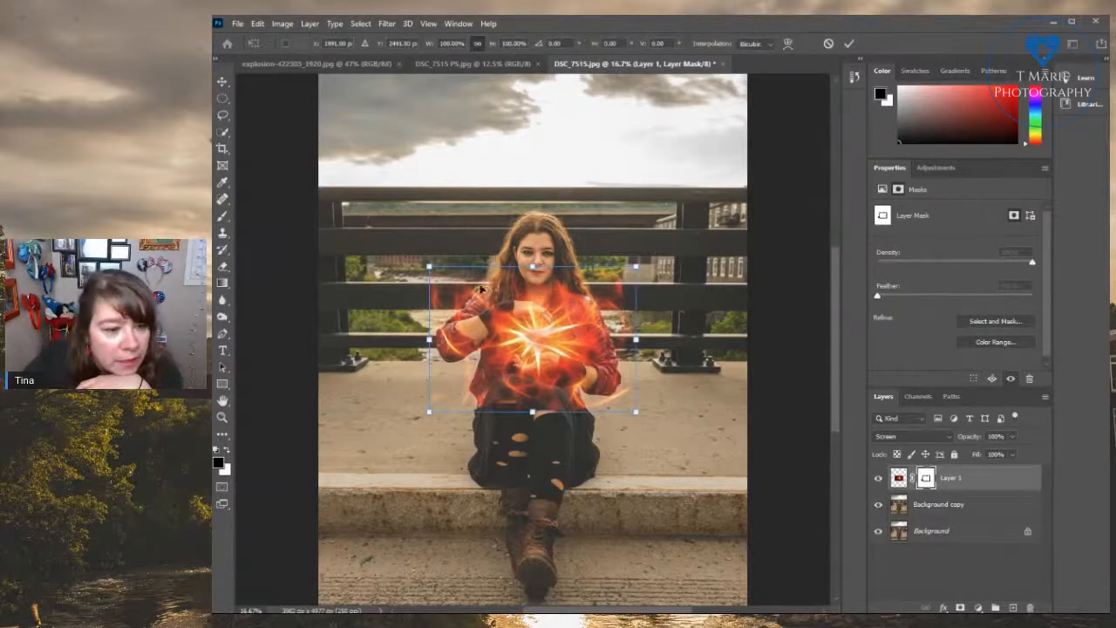
pyautogui.moveTo(429, 266); pyautogui.dragTo(479, 301)
pyautogui.moveTo(566, 361); pyautogui.dragTo(535, 347)
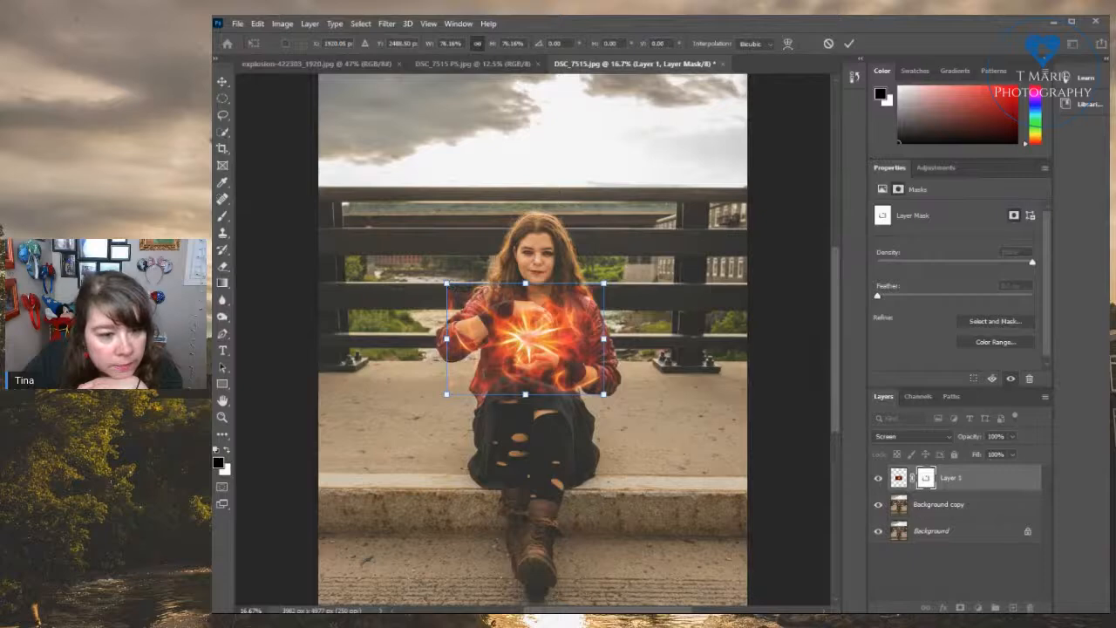
pyautogui.moveTo(605, 396); pyautogui.dragTo(590, 384)
pyautogui.moveTo(413, 317)
pyautogui.mouseDown()
pyautogui.moveTo(450, 383)
pyautogui.moveTo(467, 392)
pyautogui.moveTo(410, 337)
pyautogui.mouseUp()
pyautogui.moveTo(519, 335); pyautogui.dragTo(538, 343)
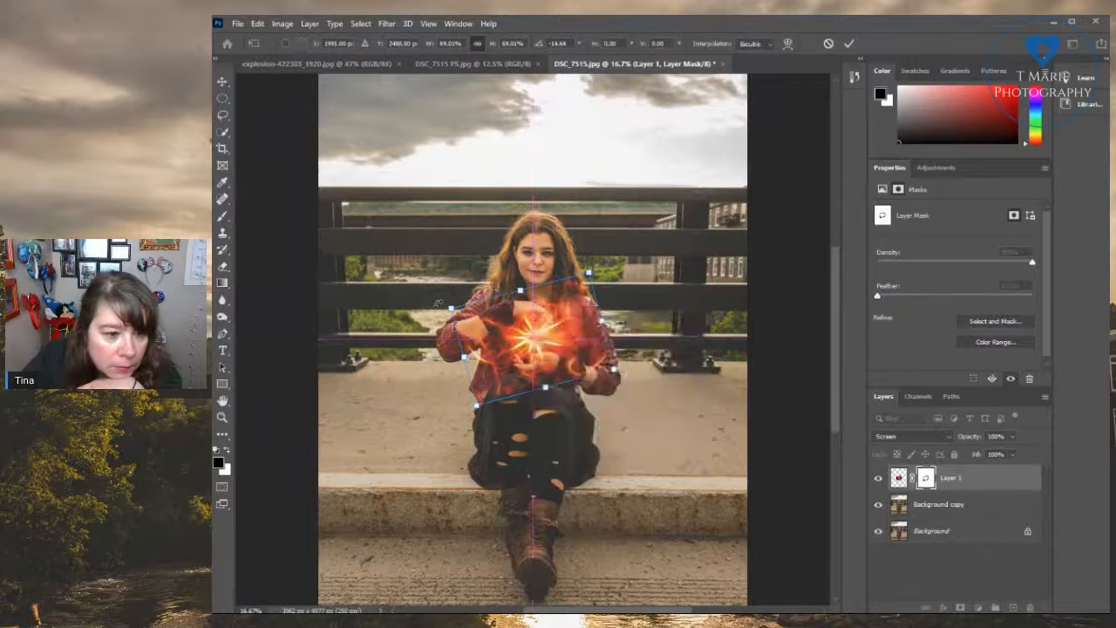
pyautogui.moveTo(451, 308); pyautogui.dragTo(476, 319)
pyautogui.moveTo(554, 346); pyautogui.dragTo(538, 344)
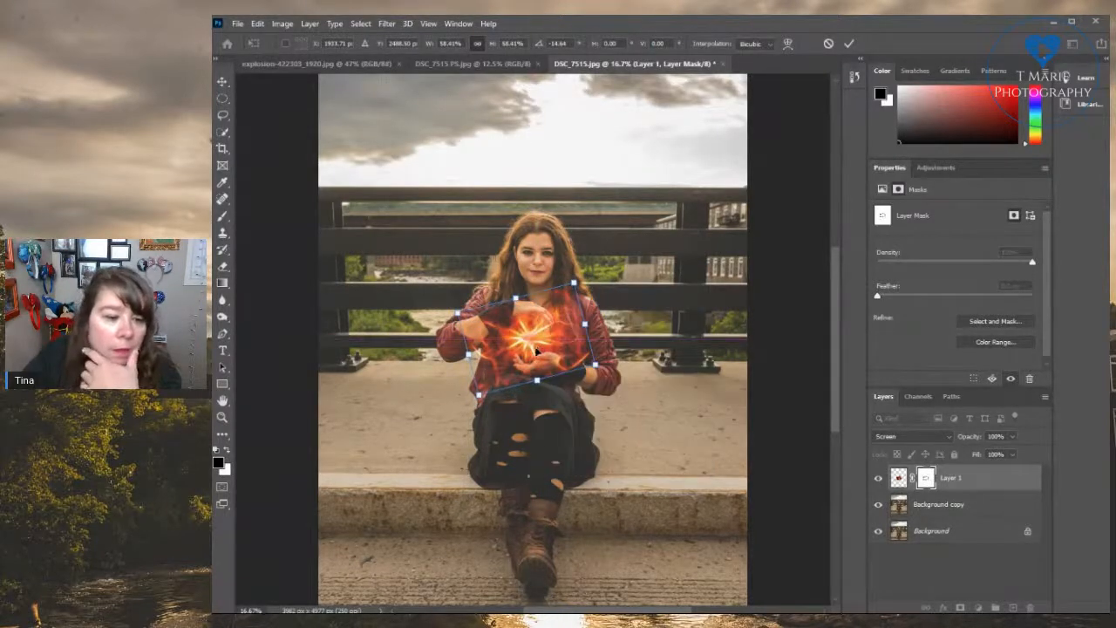
pyautogui.press('Return')
pyautogui.press('b')
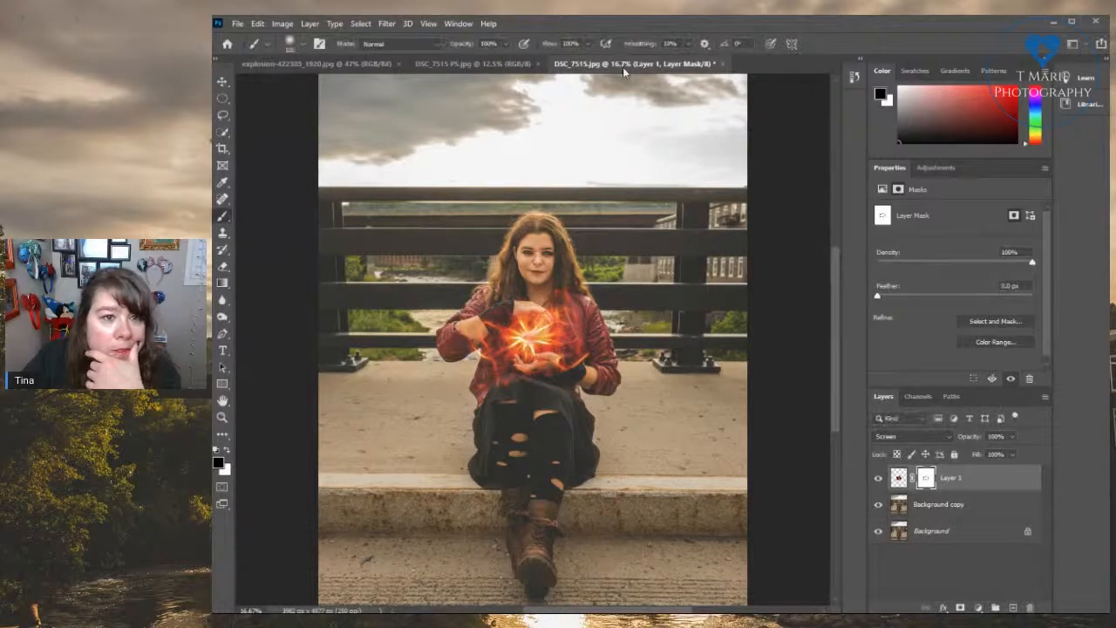
# Compare the composite with the finished DSC_7515 PS.jpg and rotate the explosion on Layer 1 between the hands
pyautogui.click(495, 63)
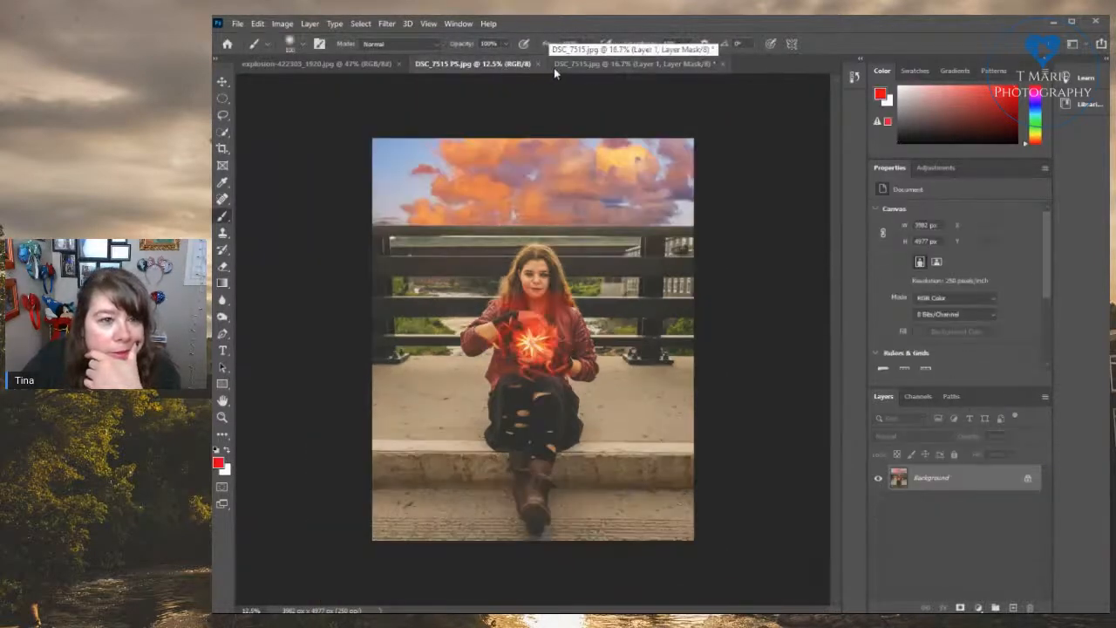
pyautogui.click(593, 63)
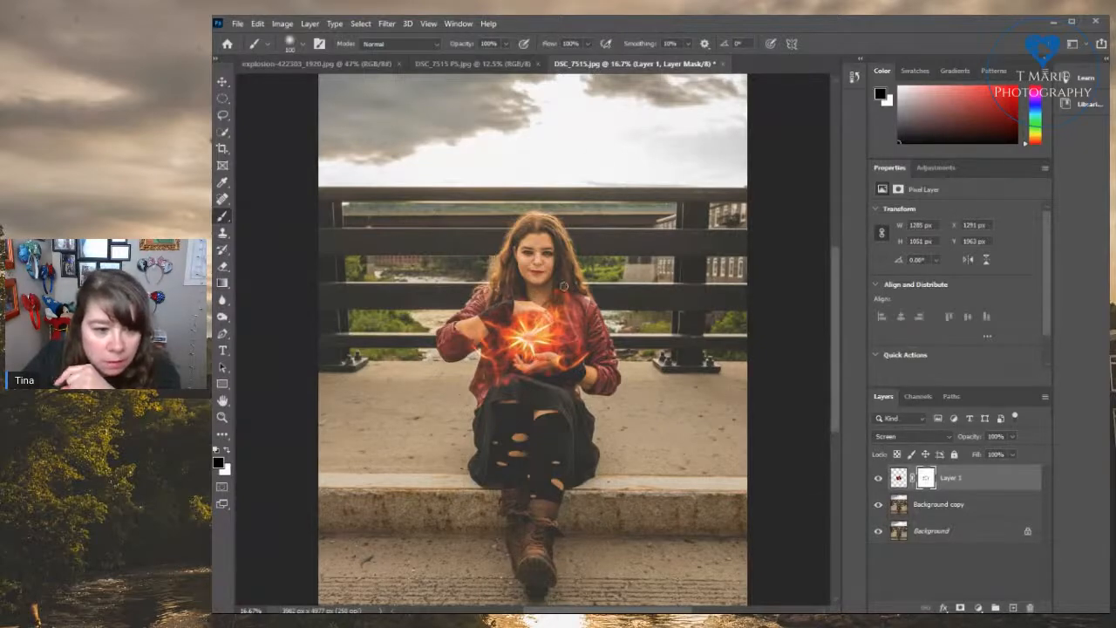
pyautogui.click(502, 65)
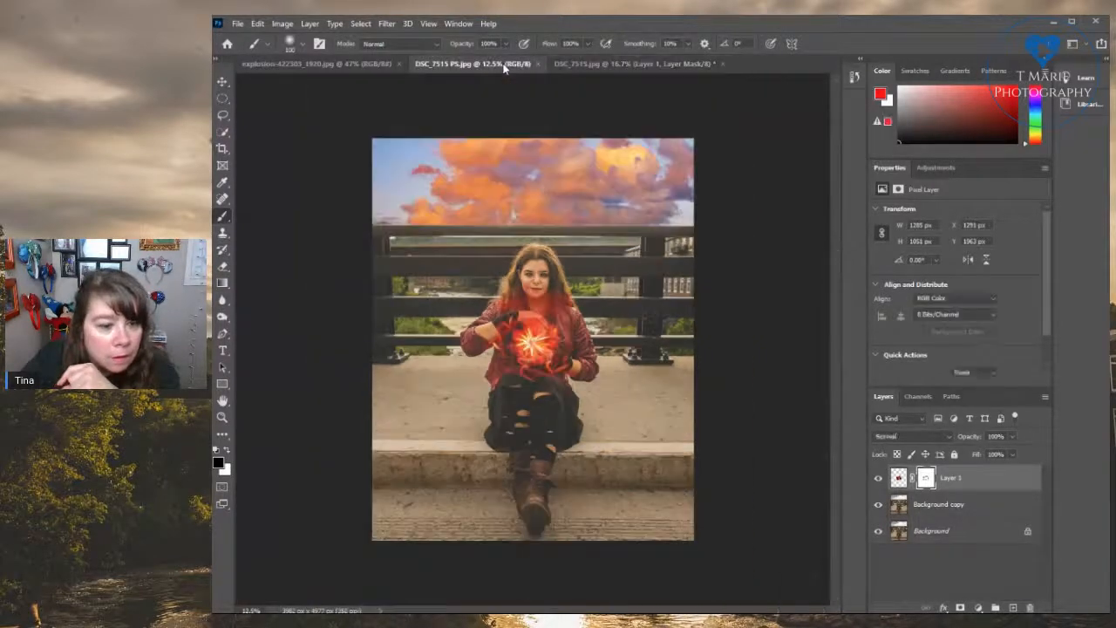
pyautogui.click(588, 63)
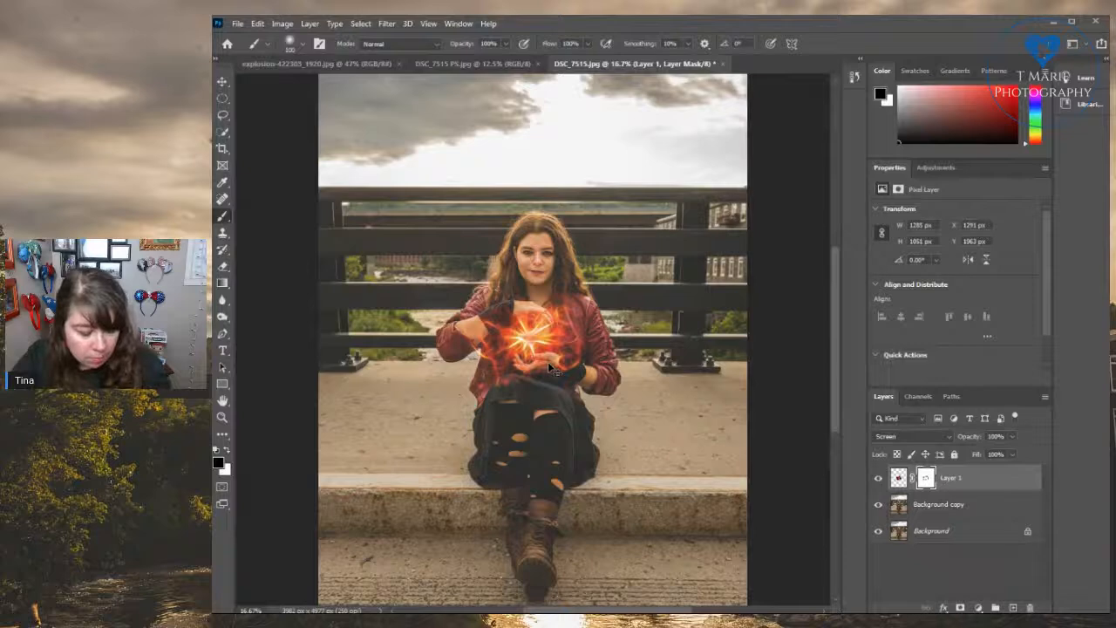
pyautogui.hotkey('ctrl', 't')
pyautogui.moveTo(434, 320); pyautogui.dragTo(457, 367)
pyautogui.press('Return')
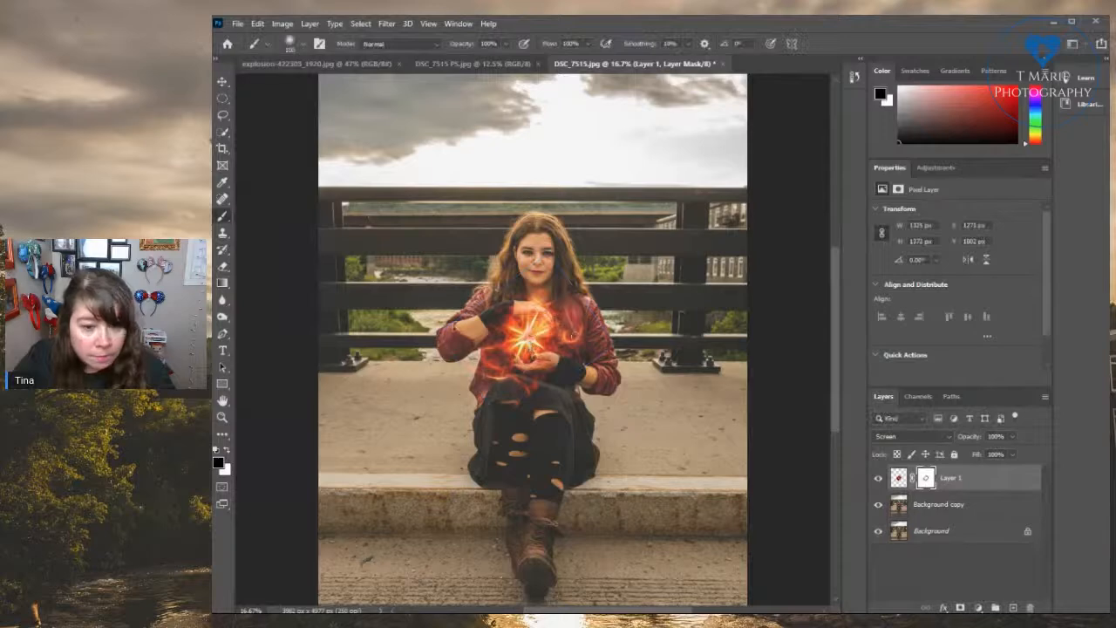
# Duplicate Layer 1 as Layer 1 copy within DSC_7515.jpg
pyautogui.rightClick(960, 479)
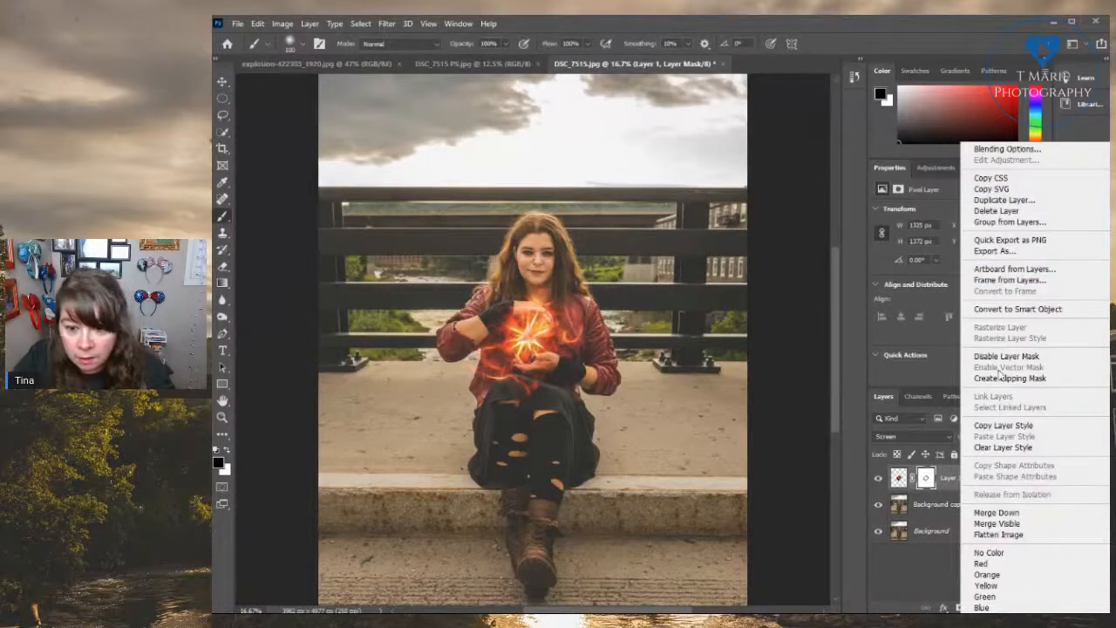
pyautogui.click(994, 200)
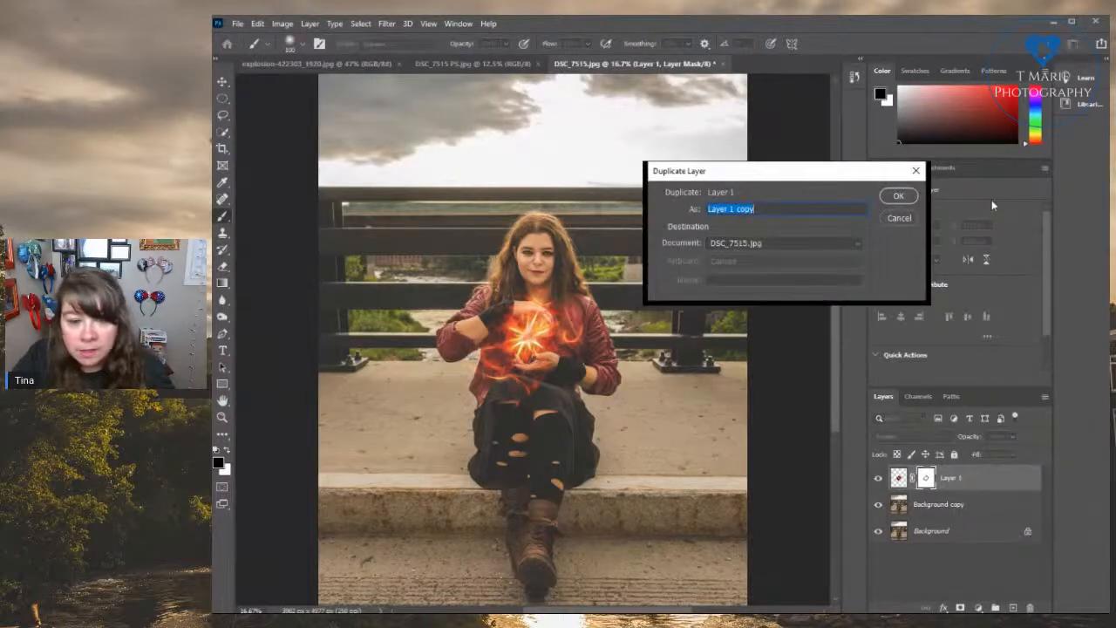
pyautogui.click(898, 197)
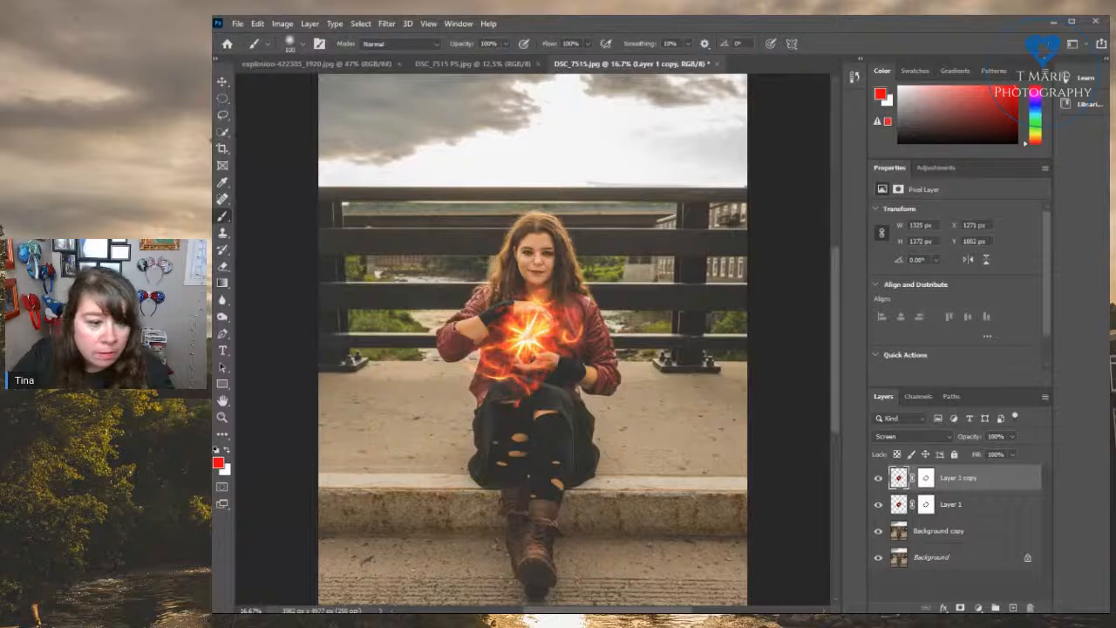
# Scale Layer 1 copy to about 87%, rotate it about -96 degrees and align its burst with the fireball between the hands
pyautogui.hotkey('ctrl', 't')
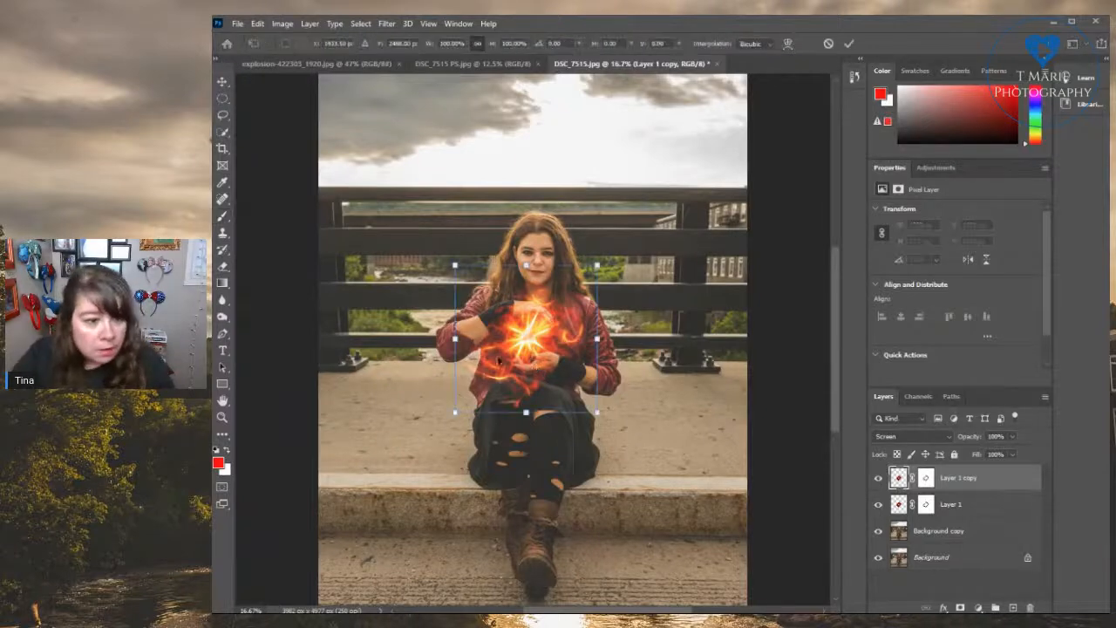
pyautogui.moveTo(442, 361); pyautogui.dragTo(520, 379)
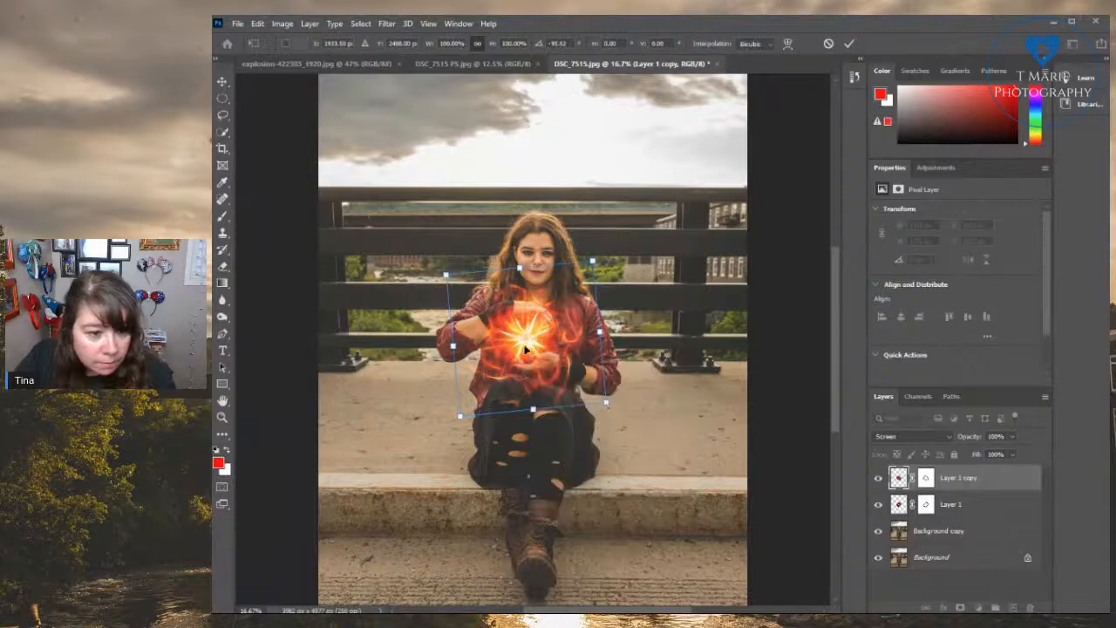
pyautogui.moveTo(446, 275); pyautogui.dragTo(467, 291)
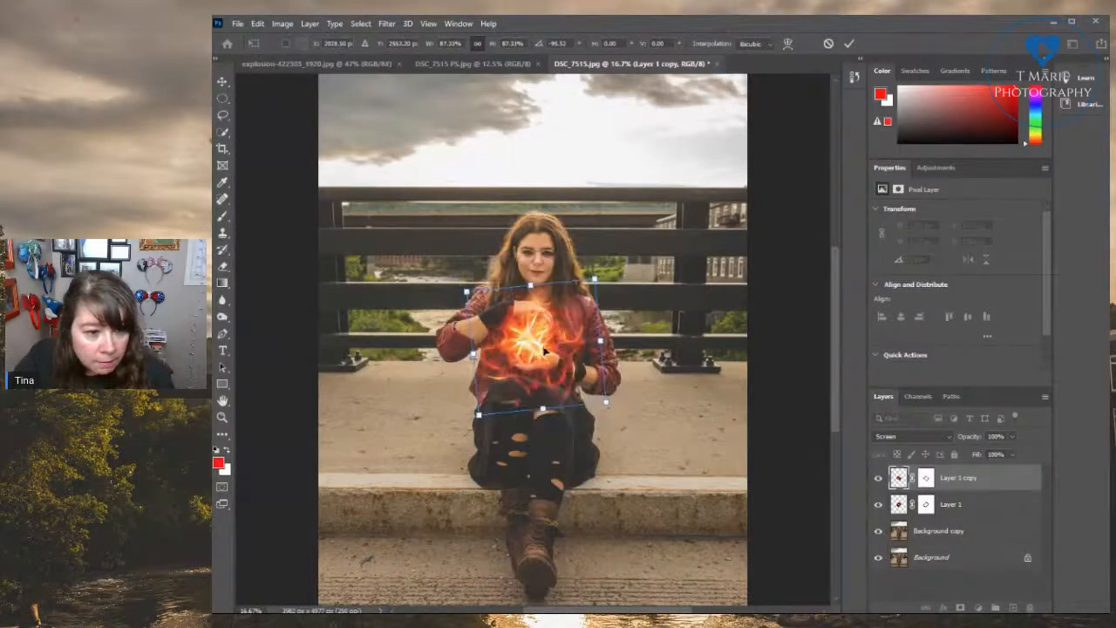
pyautogui.moveTo(545, 351); pyautogui.dragTo(537, 343)
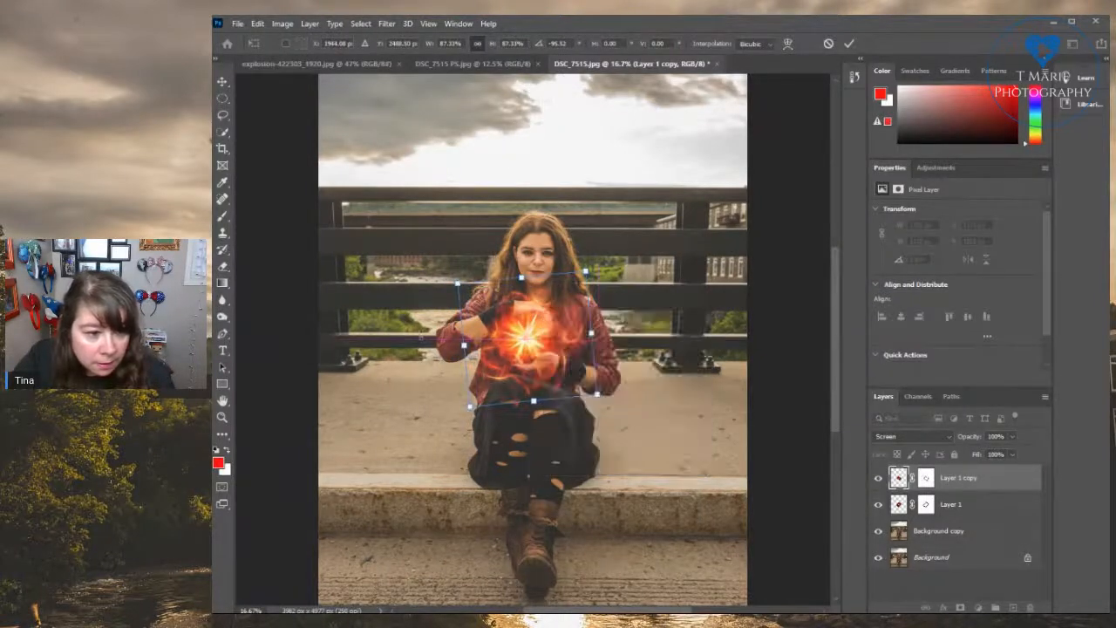
pyautogui.press('Return')
pyautogui.press('b')
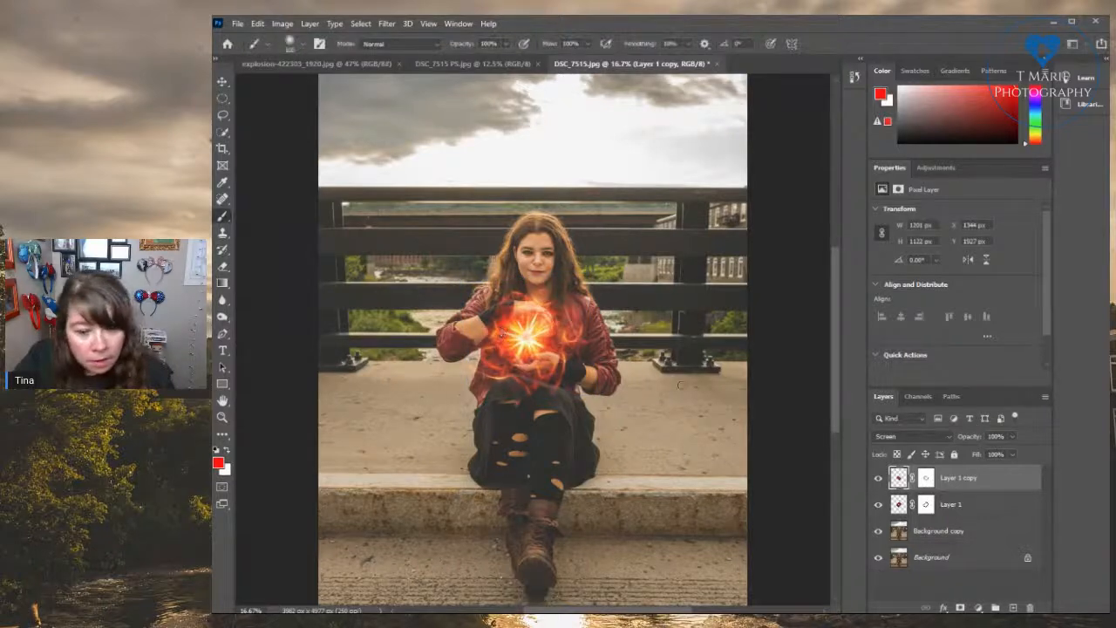
# Duplicate Layer 1 copy as Layer 1 copy 2 within DSC_7515.jpg
pyautogui.rightClick(951, 478)
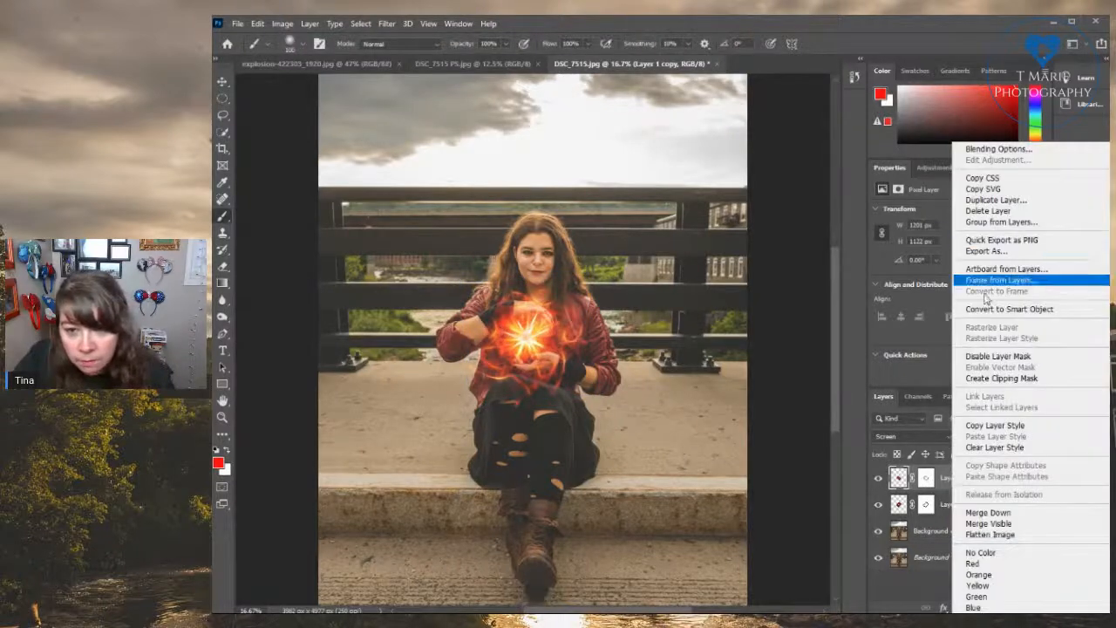
pyautogui.click(984, 202)
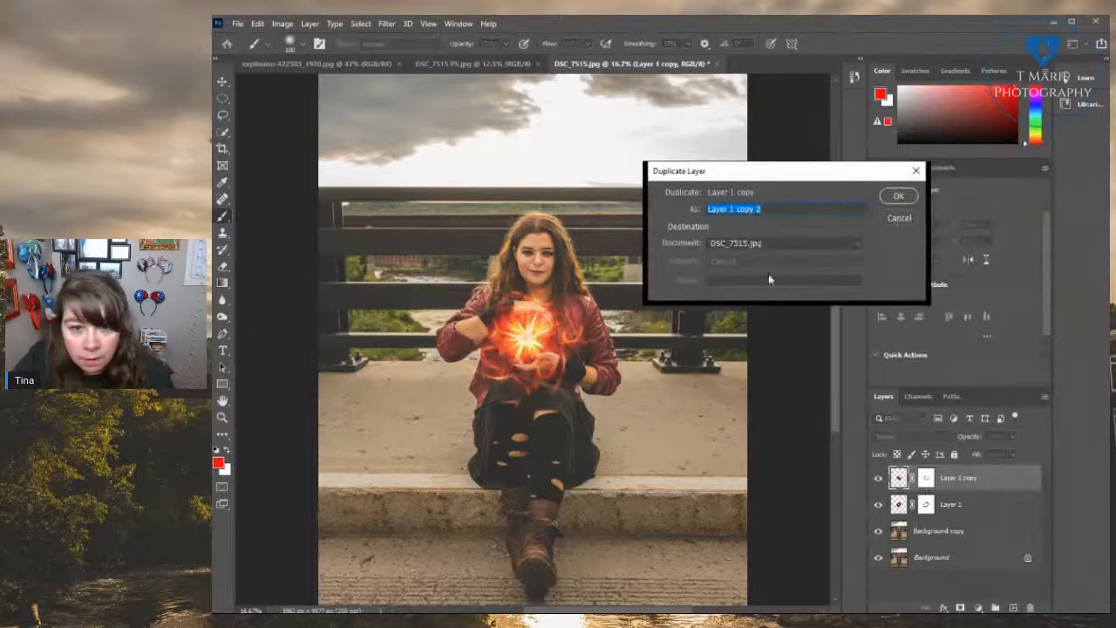
pyautogui.click(899, 197)
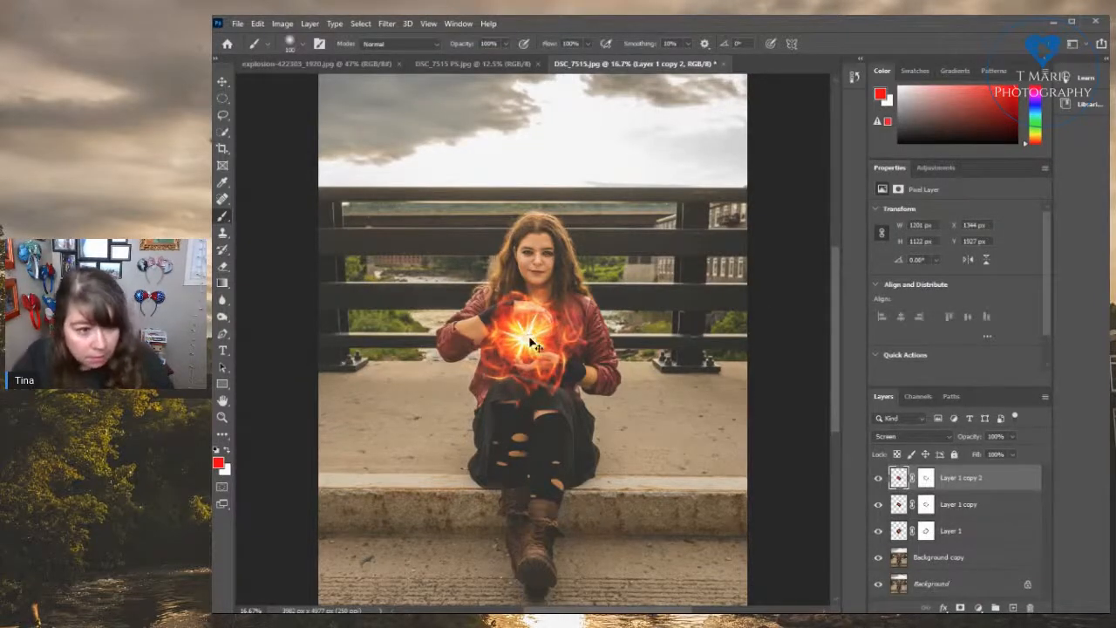
# Scale Layer 1 copy 2 down, rotate it about 132 degrees and centre its burst on the fireball
pyautogui.hotkey('ctrl', 't')
pyautogui.moveTo(543, 351); pyautogui.dragTo(533, 342)
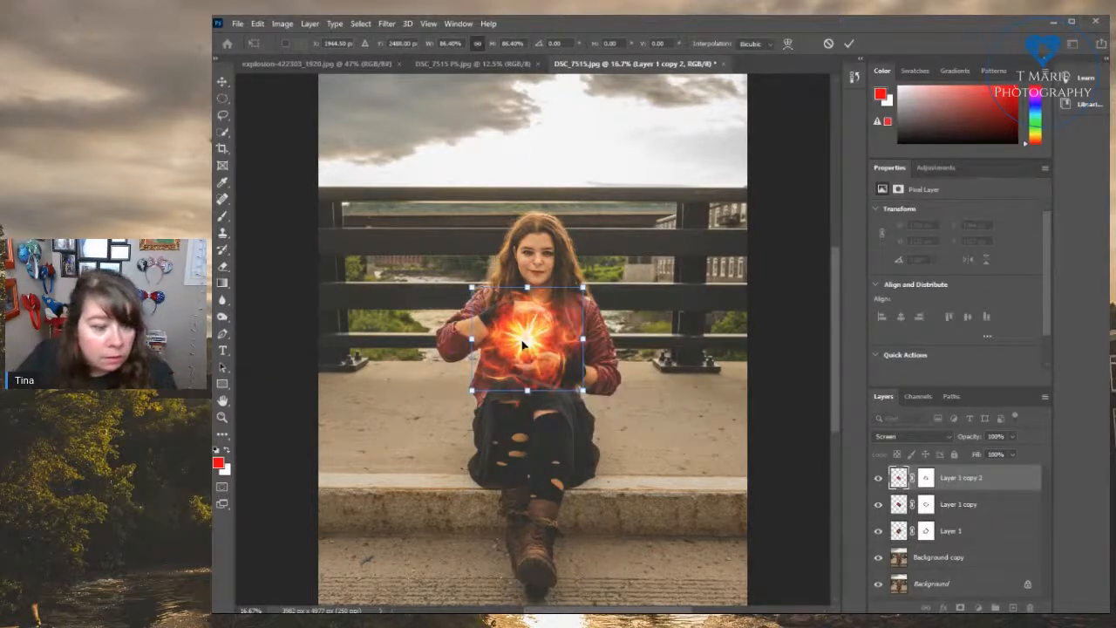
pyautogui.moveTo(597, 305); pyautogui.dragTo(481, 377)
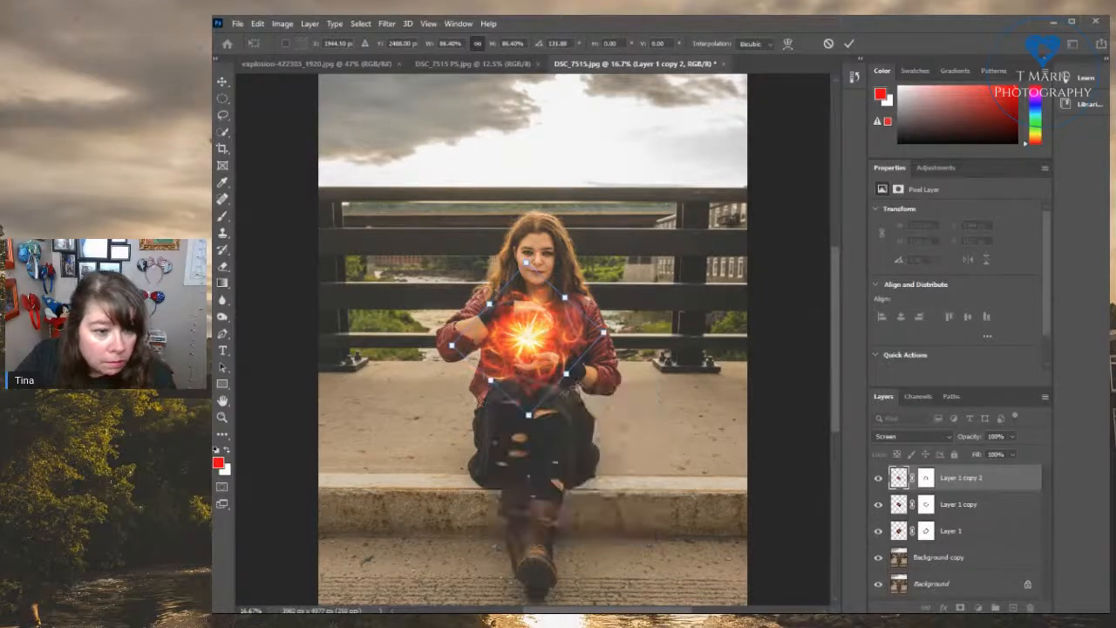
pyautogui.moveTo(527, 336); pyautogui.dragTo(533, 336)
pyautogui.moveTo(529, 263); pyautogui.dragTo(530, 269)
pyautogui.moveTo(531, 344); pyautogui.dragTo(529, 341)
pyautogui.press('Return')
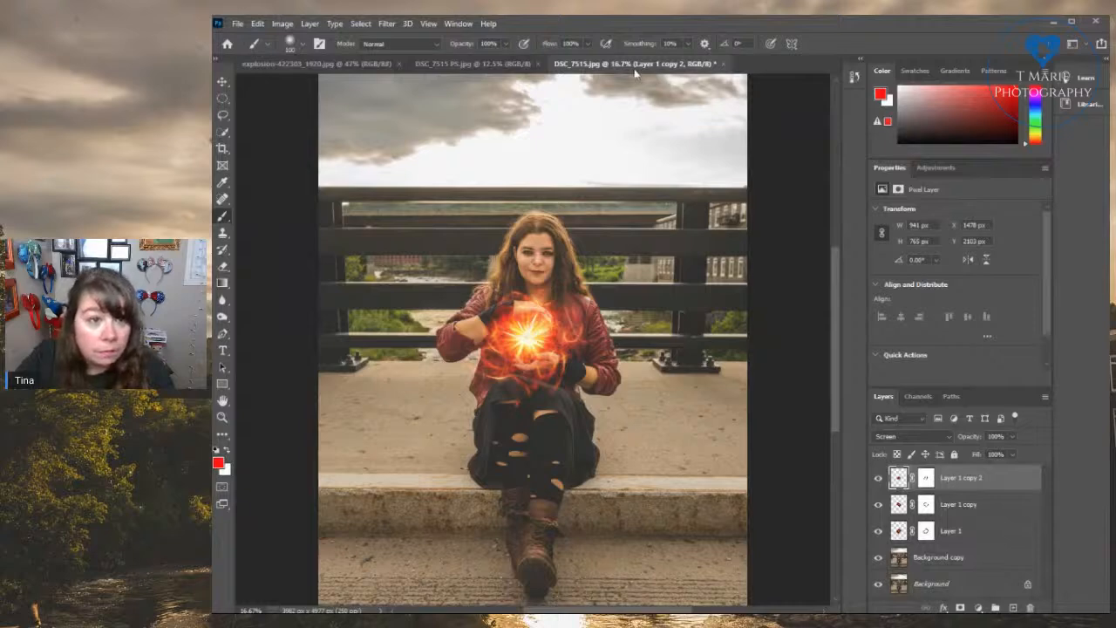
# Apply Hue/Saturation to Layer 1 copy 2, lowering the master hue slightly and setting Yellows to hue -45 and saturation +10
pyautogui.click(483, 66)
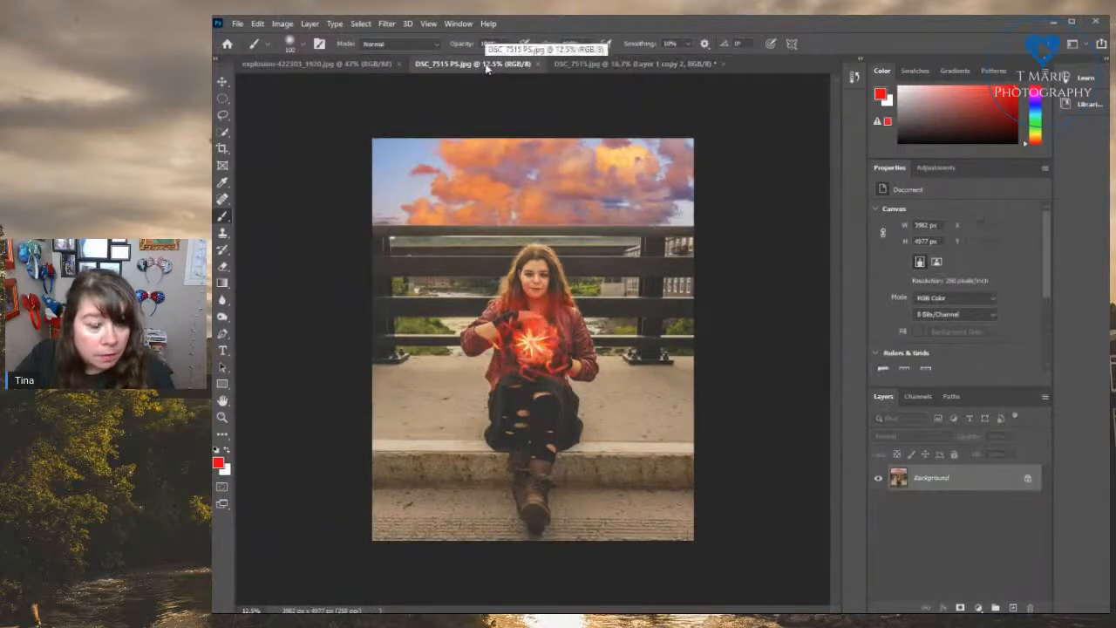
pyautogui.click(608, 63)
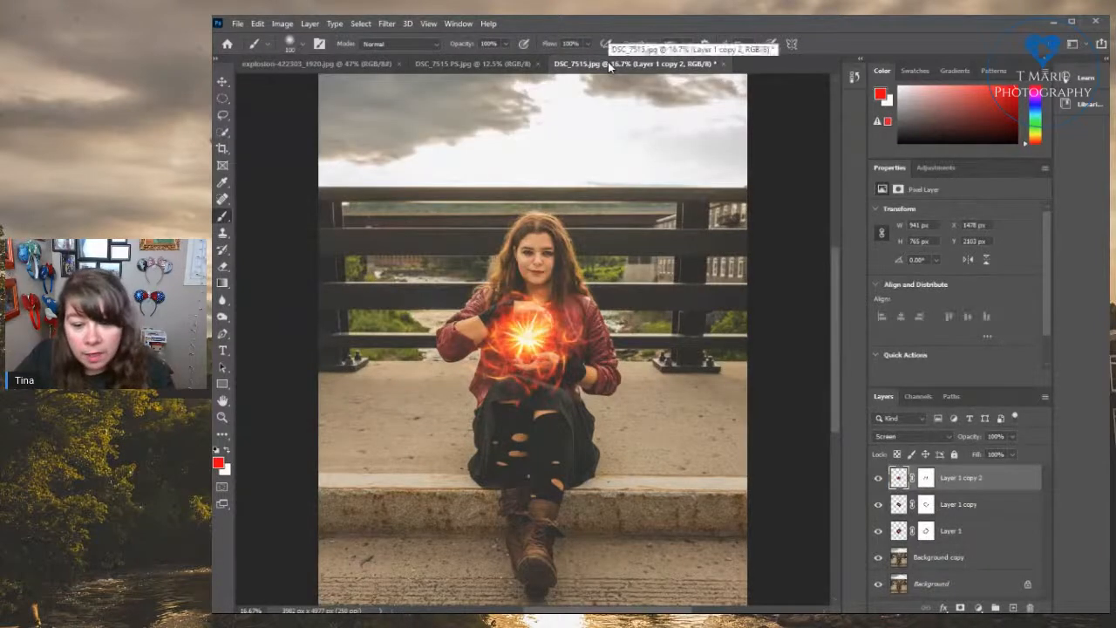
pyautogui.click(282, 25)
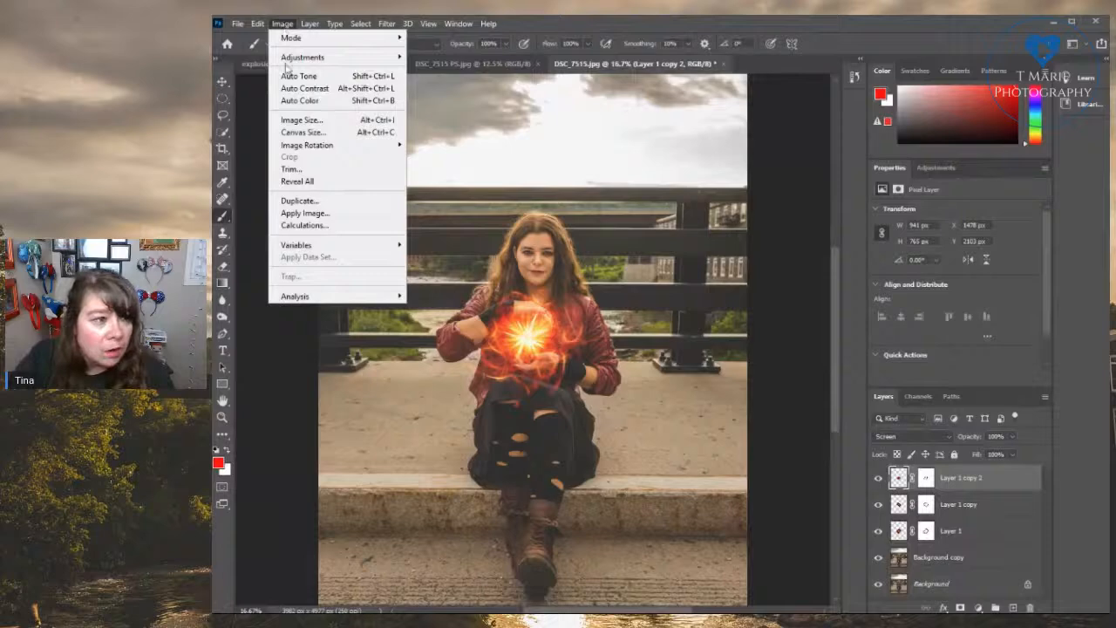
pyautogui.moveTo(301, 61)
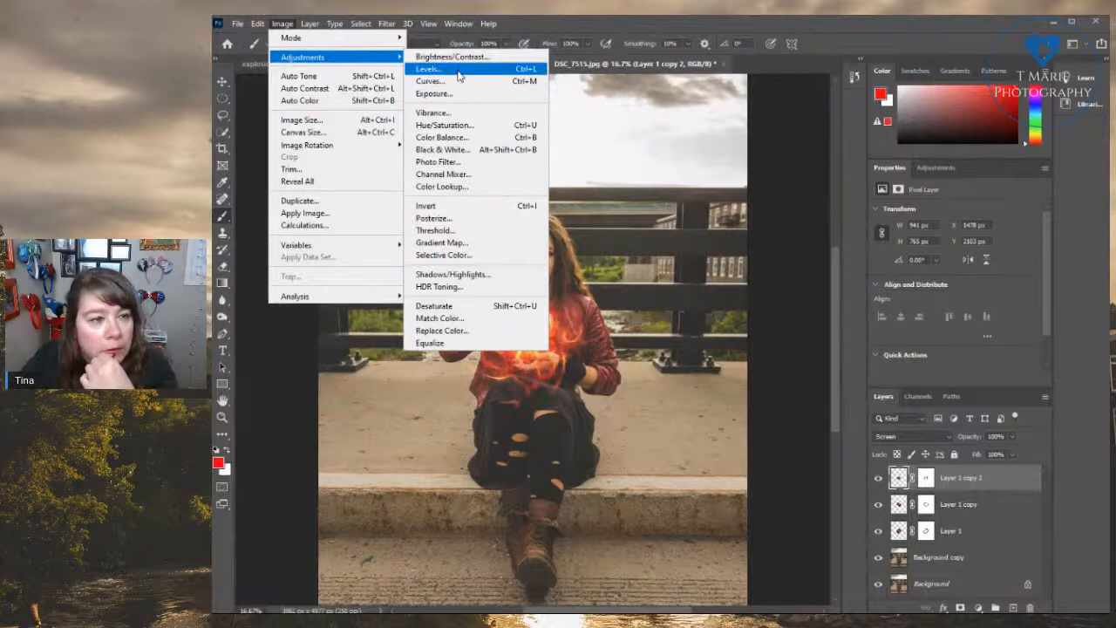
pyautogui.click(464, 128)
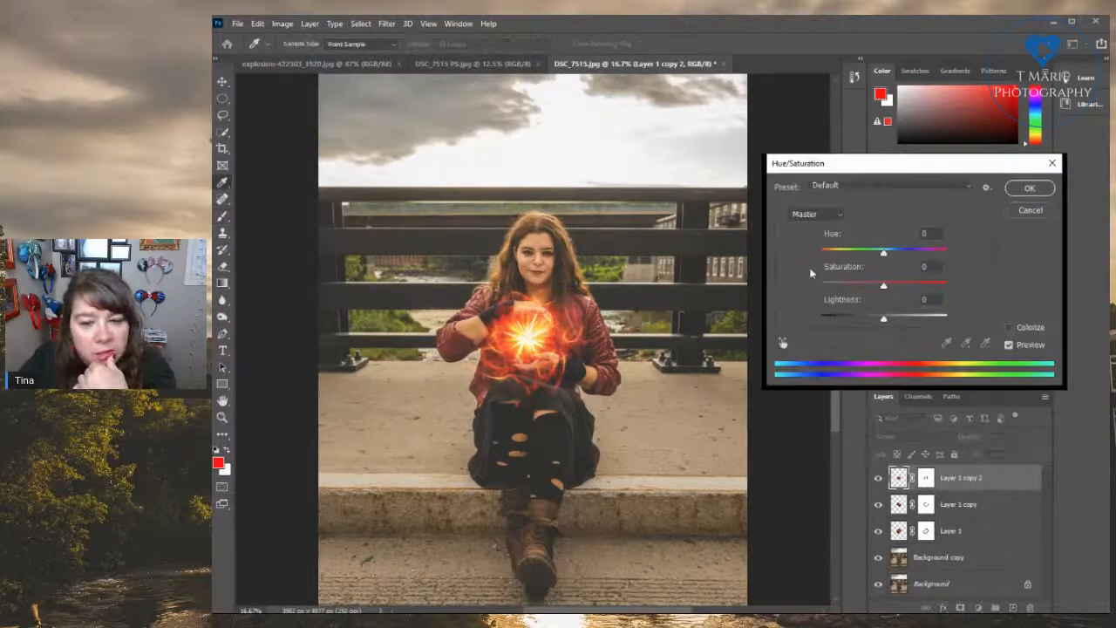
pyautogui.moveTo(881, 255)
pyautogui.mouseDown()
pyautogui.moveTo(858, 255)
pyautogui.moveTo(875, 255)
pyautogui.moveTo(885, 288)
pyautogui.moveTo(897, 288)
pyautogui.moveTo(877, 261)
pyautogui.mouseUp()
pyautogui.click(841, 214)
pyautogui.click(821, 255)
pyautogui.moveTo(886, 259); pyautogui.dragTo(890, 289)
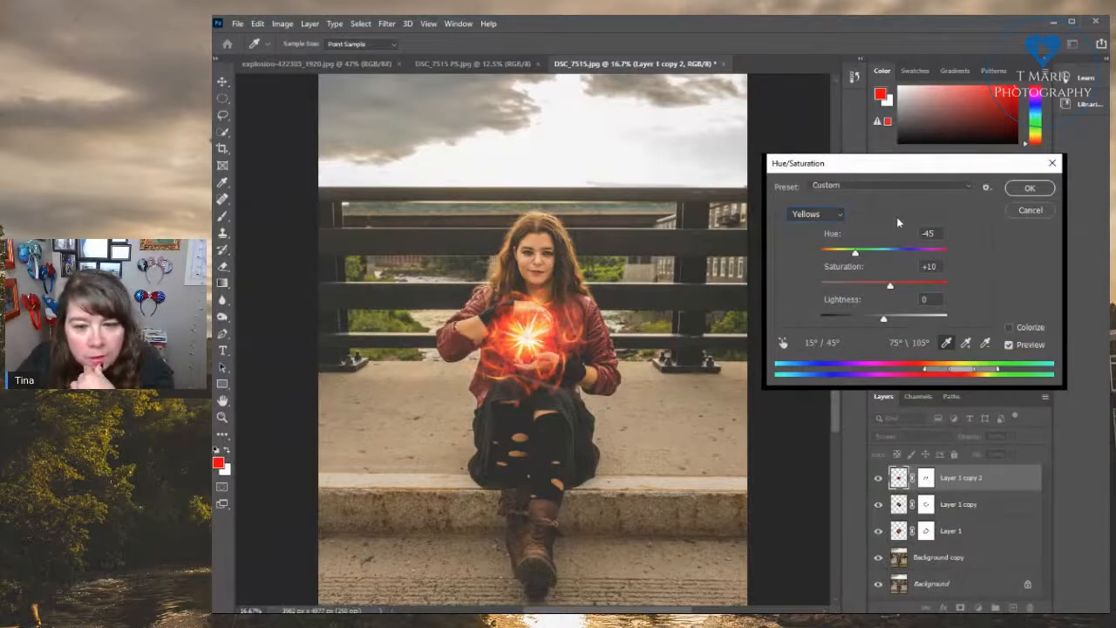
pyautogui.click(1030, 189)
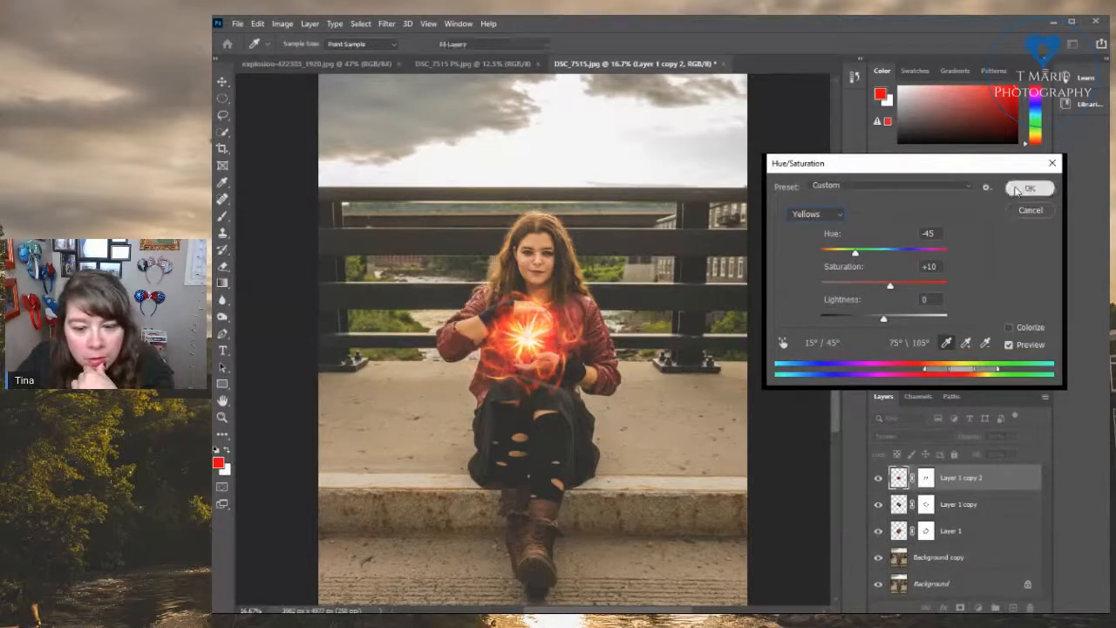
# Start a Hue/Saturation adjustment on Layer 1 copy with master hue -11 and saturation +19
pyautogui.click(899, 508)
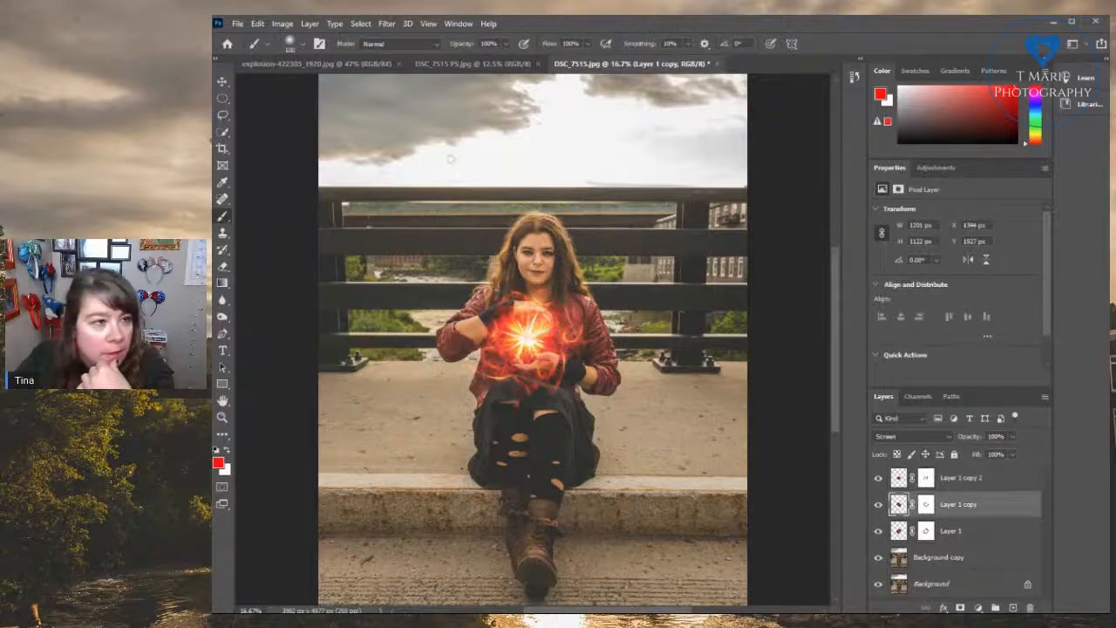
pyautogui.click(259, 25)
pyautogui.moveTo(284, 26)
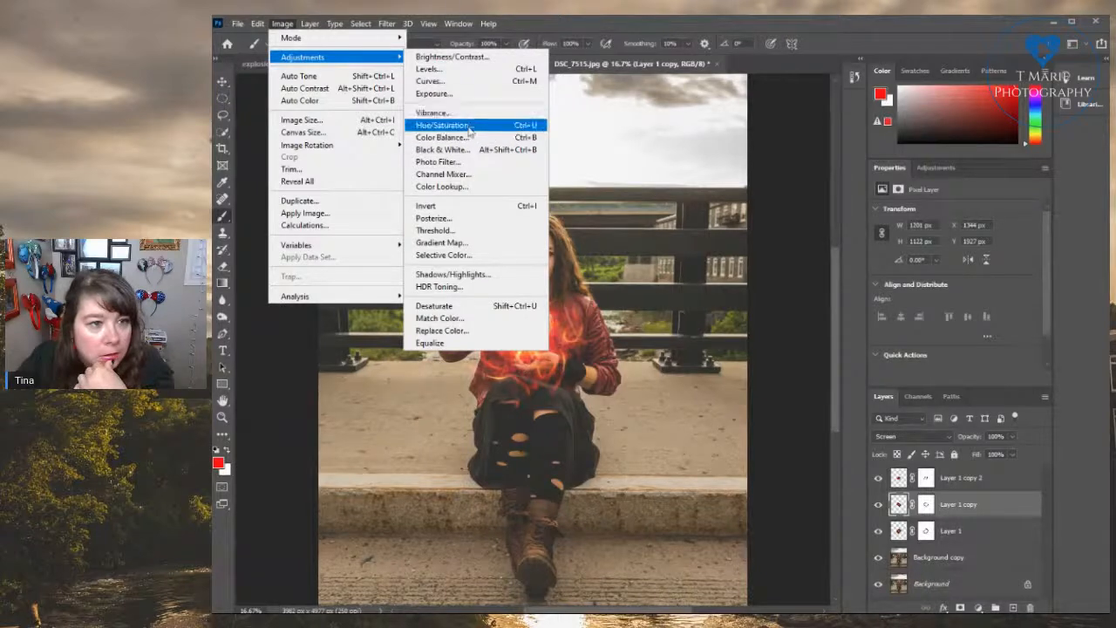
pyautogui.click(471, 125)
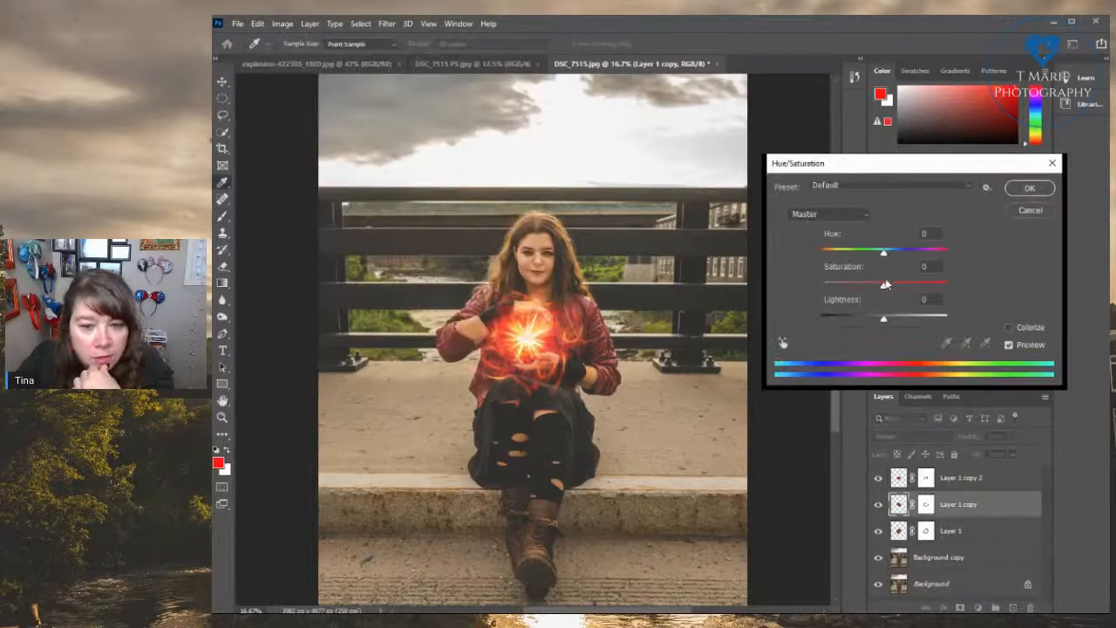
pyautogui.moveTo(885, 254); pyautogui.dragTo(896, 285)
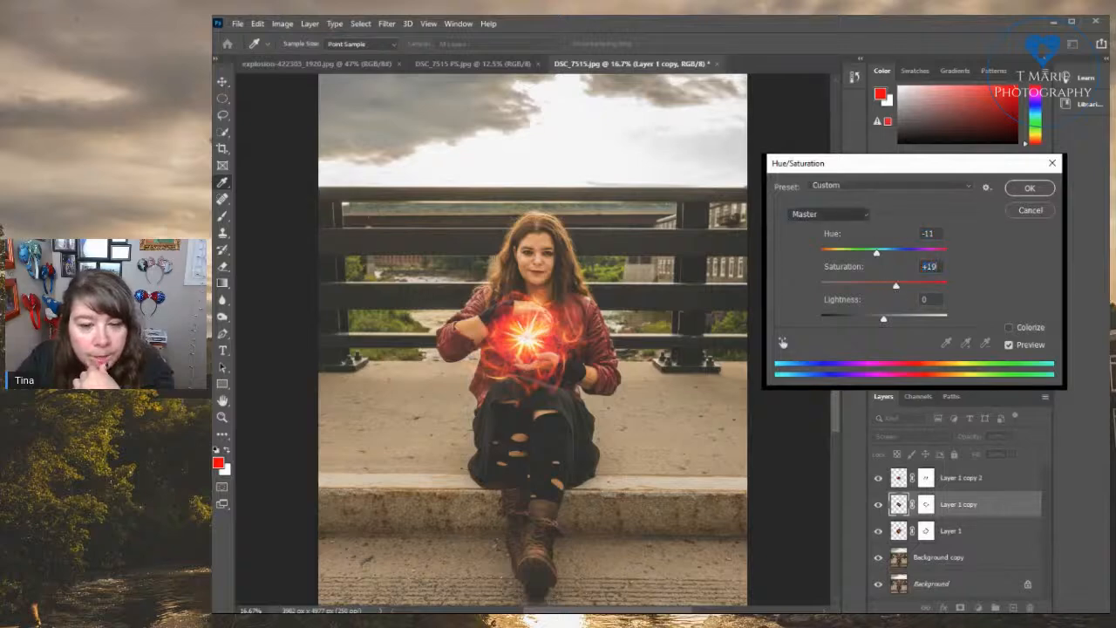
# Set Layer 1 copy's Yellows to hue -43 and saturation +12 and its Reds to hue +3 and saturation +11, and apply the adjustment
pyautogui.click(814, 252)
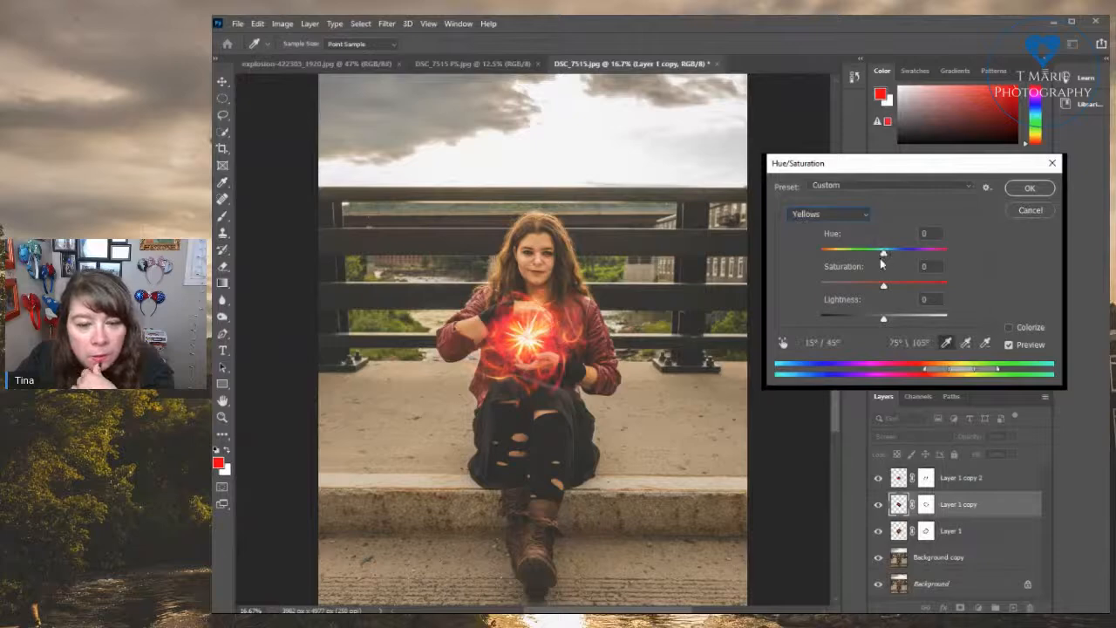
pyautogui.moveTo(885, 257); pyautogui.dragTo(891, 286)
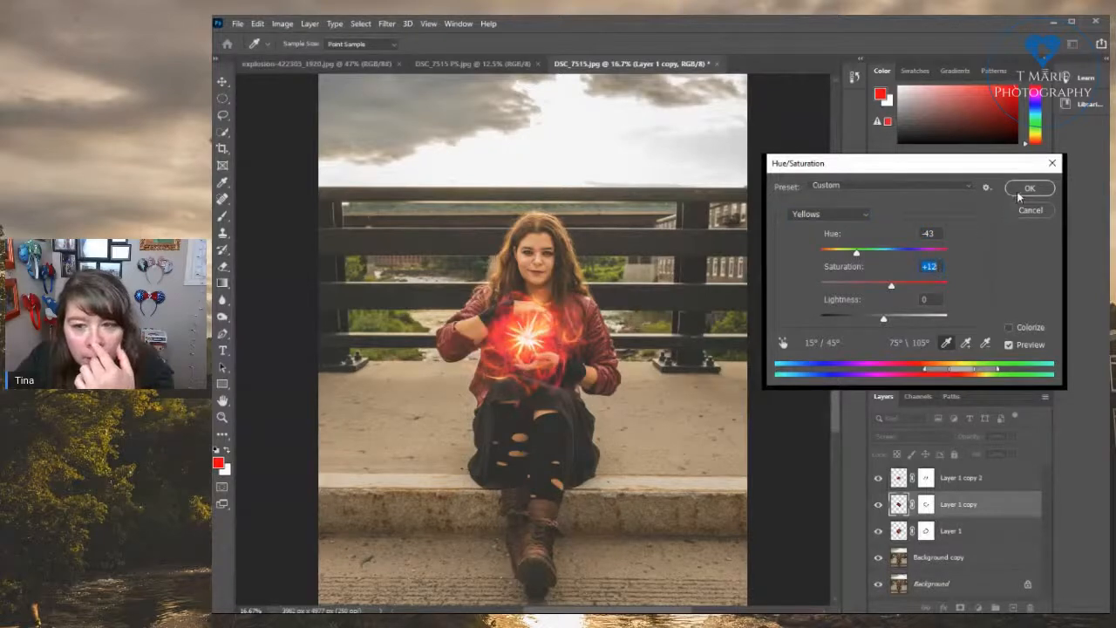
pyautogui.click(857, 215)
pyautogui.click(825, 244)
pyautogui.moveTo(884, 286); pyautogui.dragTo(886, 254)
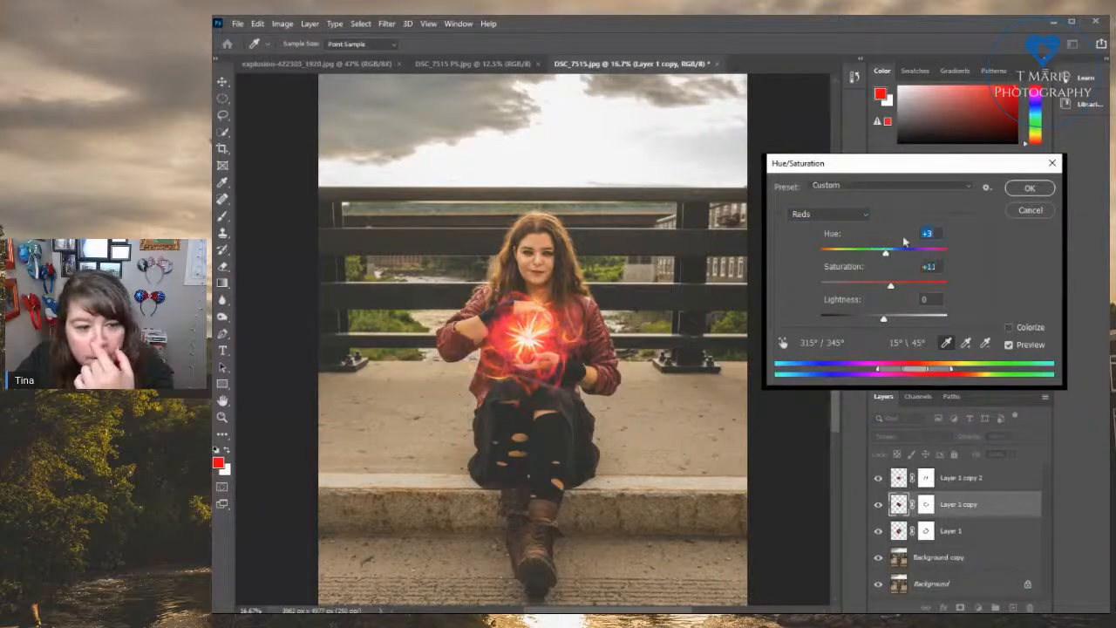
pyautogui.click(1016, 189)
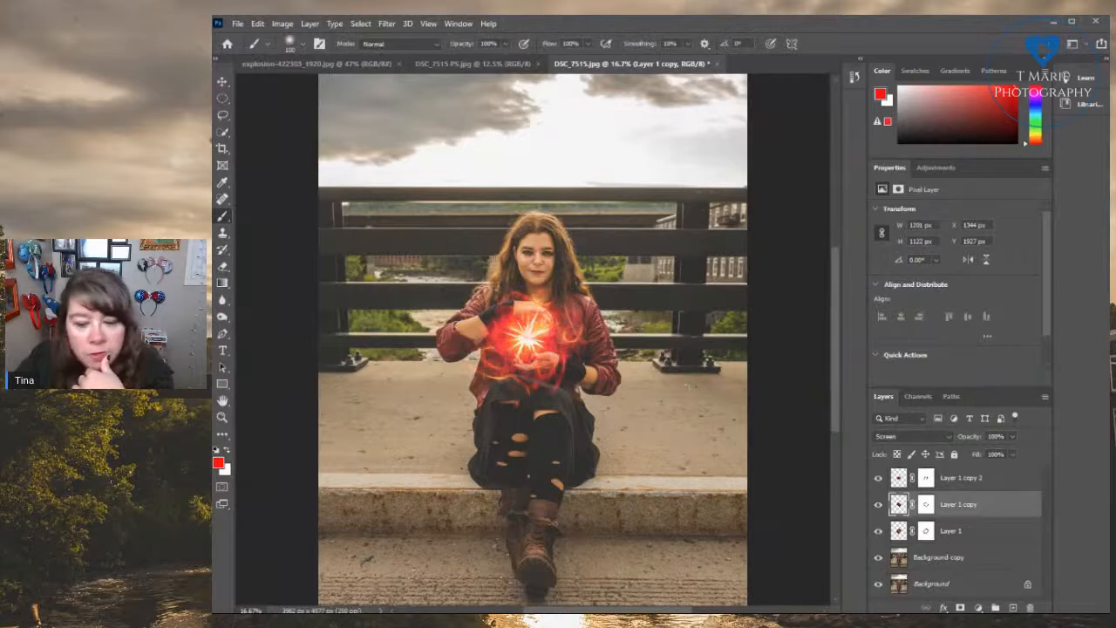
# Apply Hue/Saturation to Layer 1 copy 2, setting its Reds to hue +11 and saturation +8
pyautogui.click(900, 482)
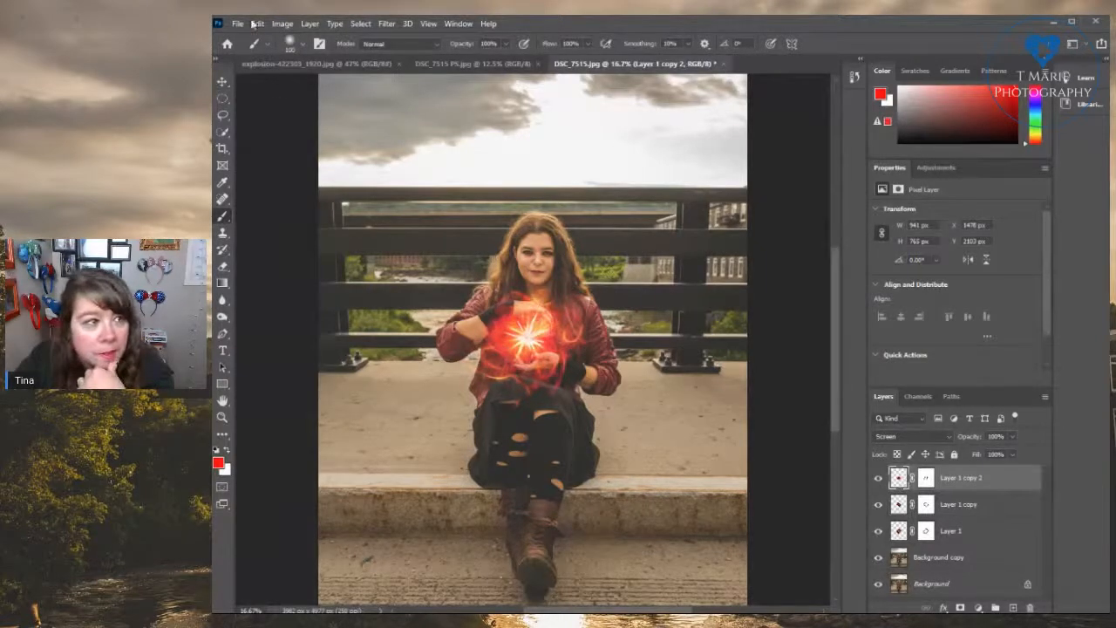
pyautogui.click(258, 24)
pyautogui.moveTo(285, 24)
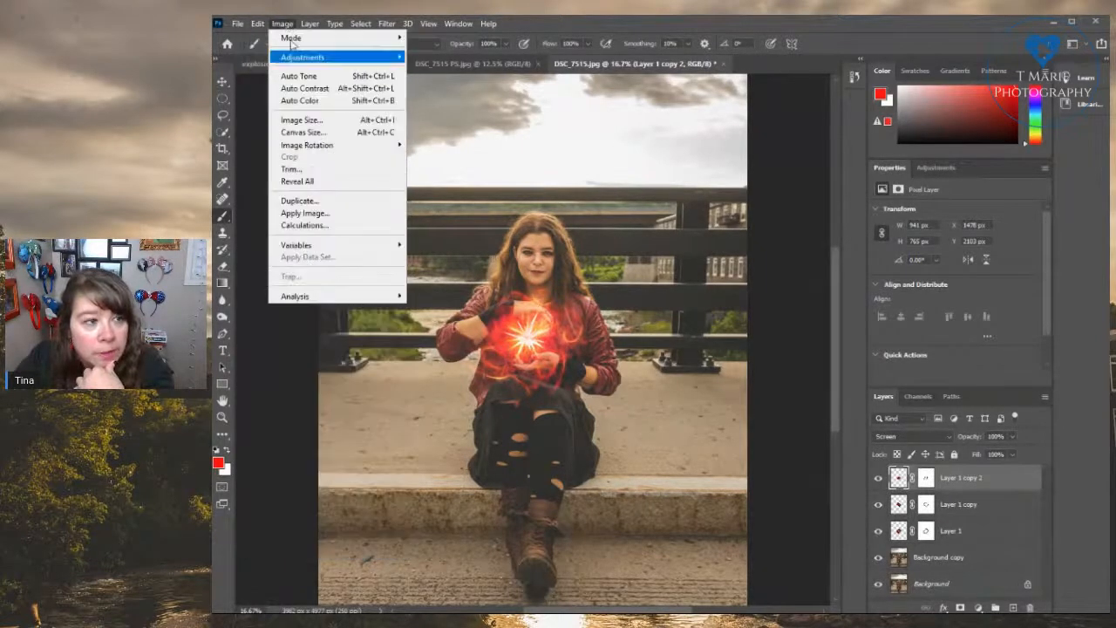
pyautogui.moveTo(301, 57)
pyautogui.click(442, 121)
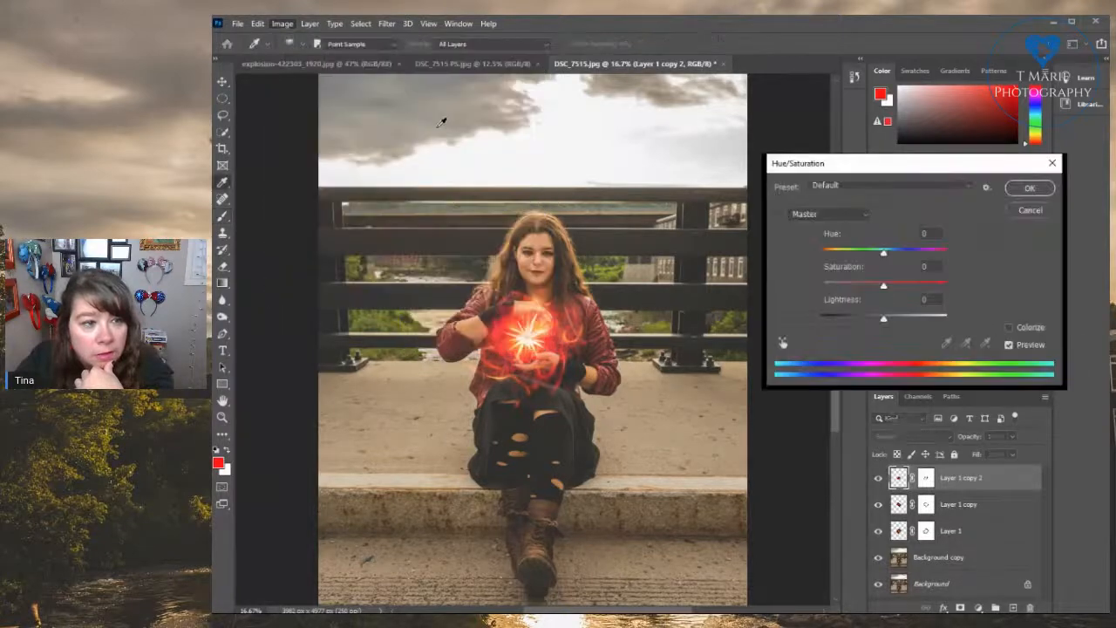
pyautogui.click(815, 214)
pyautogui.click(811, 240)
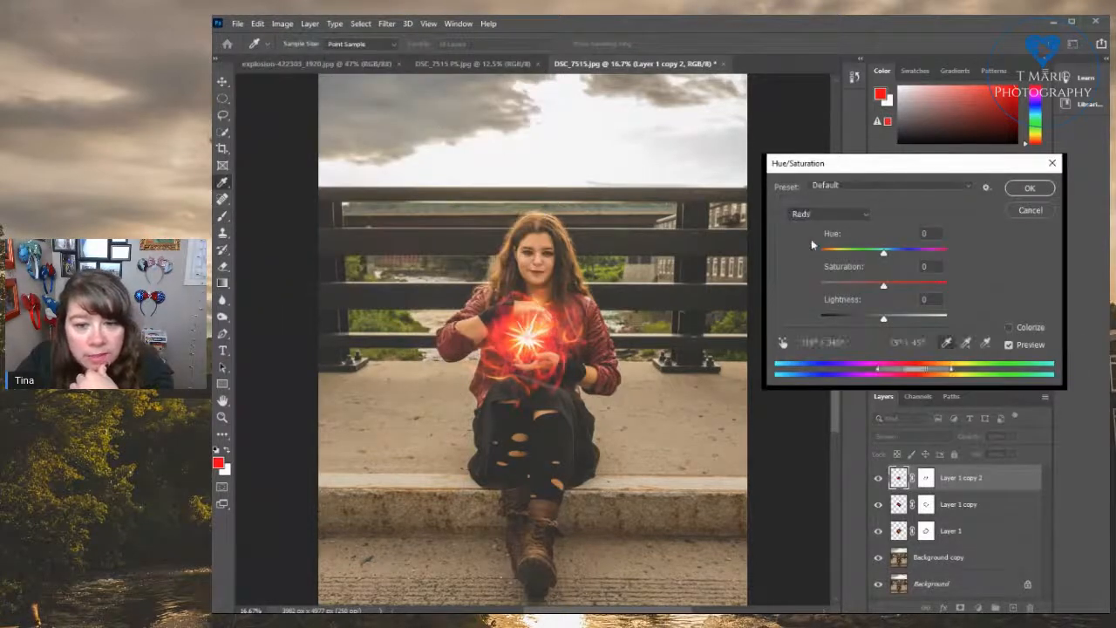
pyautogui.moveTo(885, 254)
pyautogui.mouseDown()
pyautogui.moveTo(873, 254)
pyautogui.moveTo(886, 254)
pyautogui.moveTo(889, 287)
pyautogui.moveTo(903, 258)
pyautogui.moveTo(891, 258)
pyautogui.mouseUp()
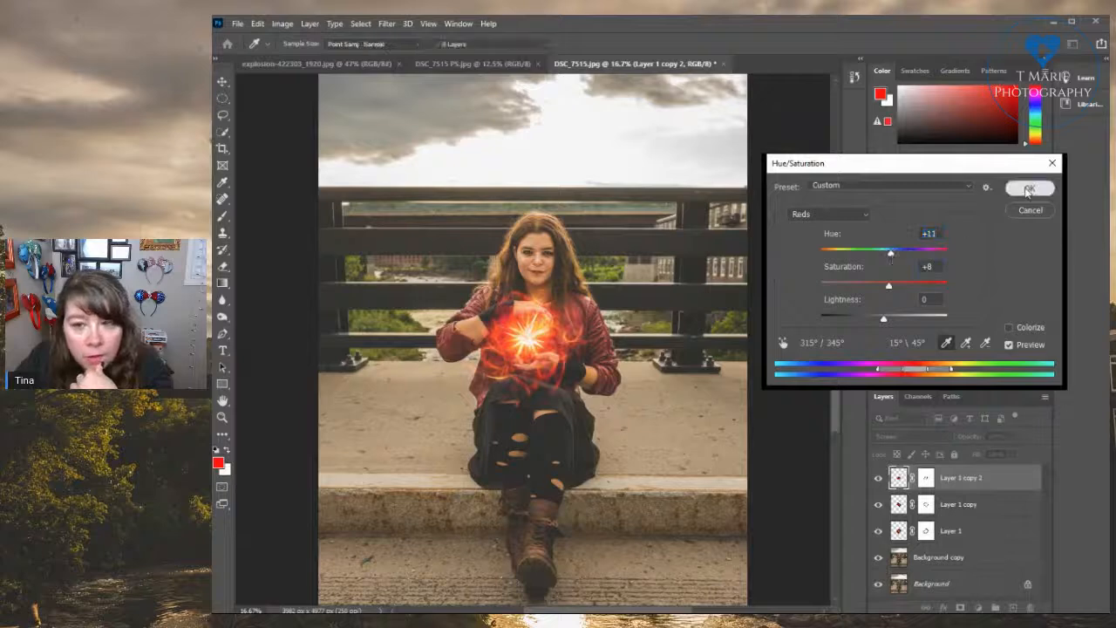
pyautogui.click(1027, 187)
# Start a Hue/Saturation adjustment on Layer 1, tweaking the master values and setting Reds to hue -3 and saturation +15
pyautogui.click(909, 528)
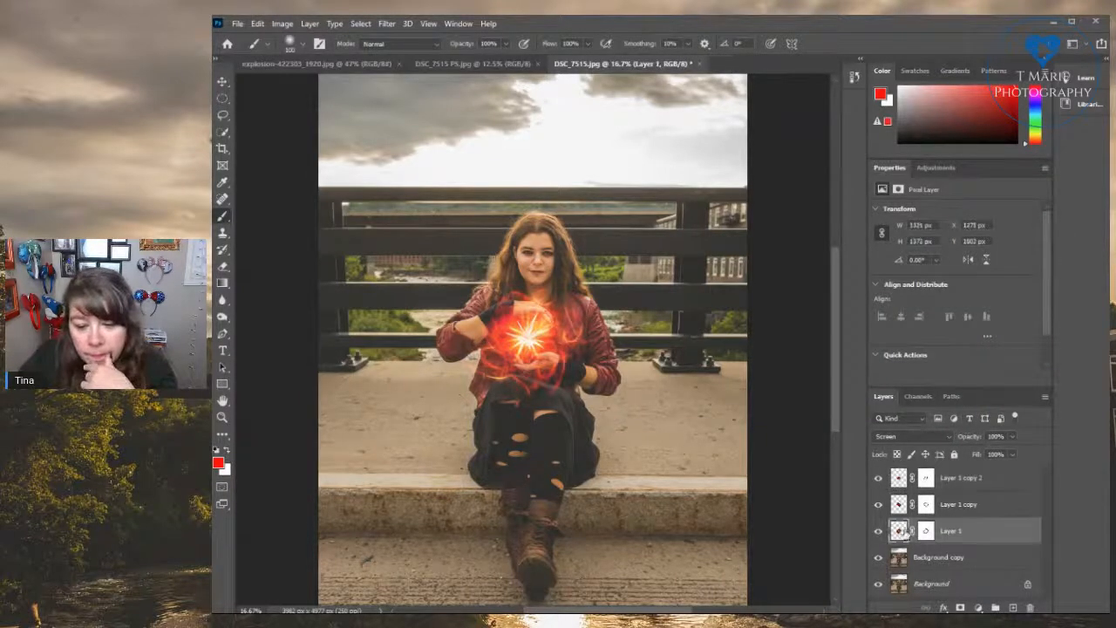
pyautogui.click(257, 24)
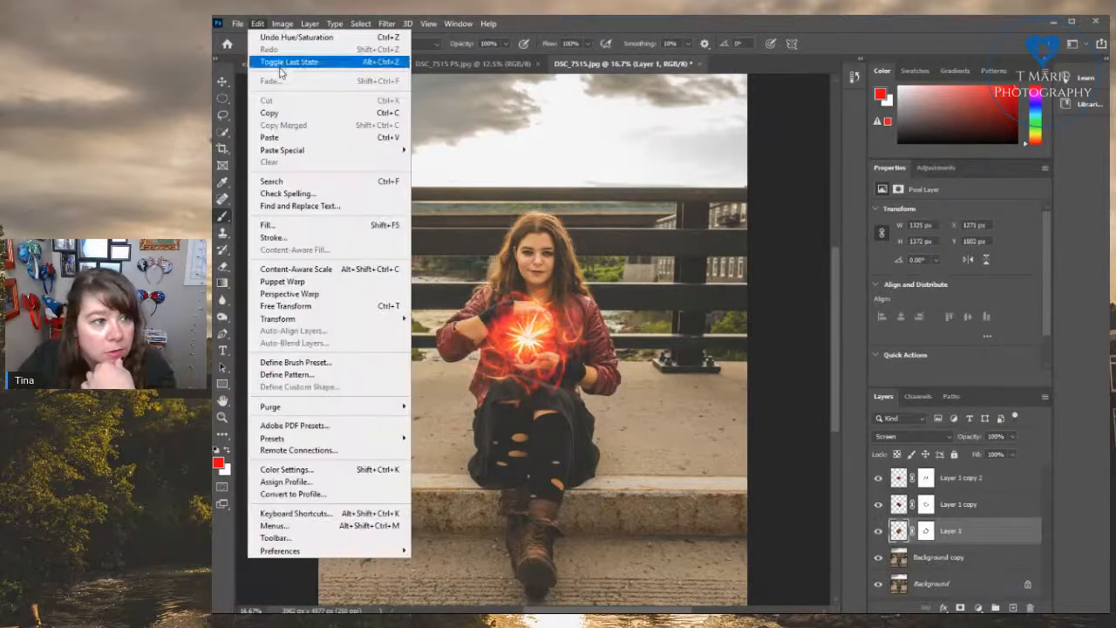
pyautogui.moveTo(282, 23)
pyautogui.moveTo(302, 57)
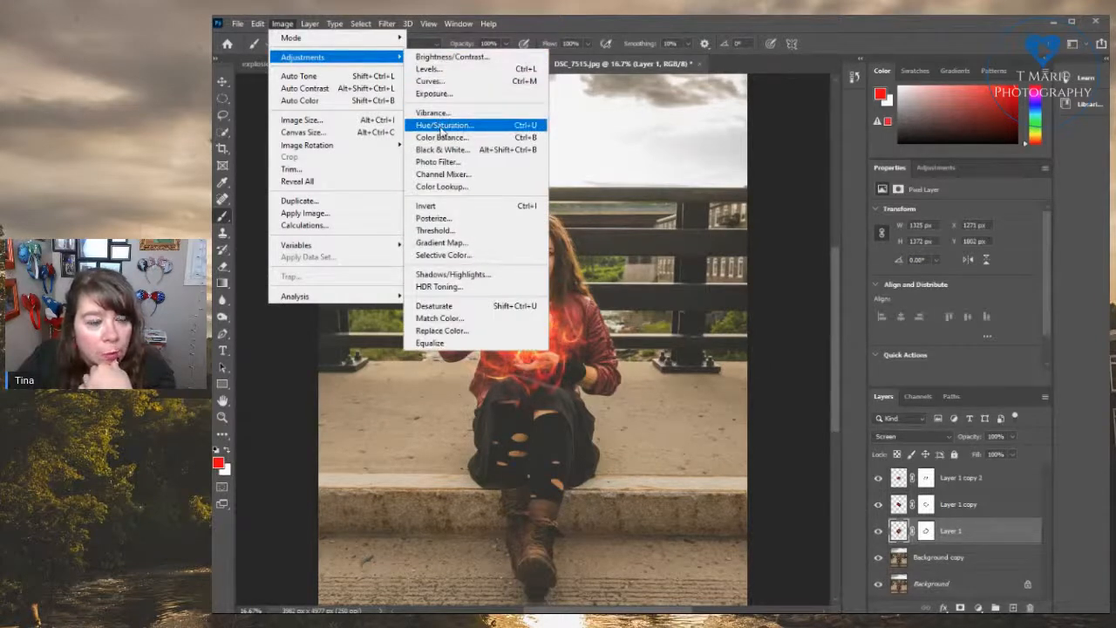
pyautogui.click(444, 127)
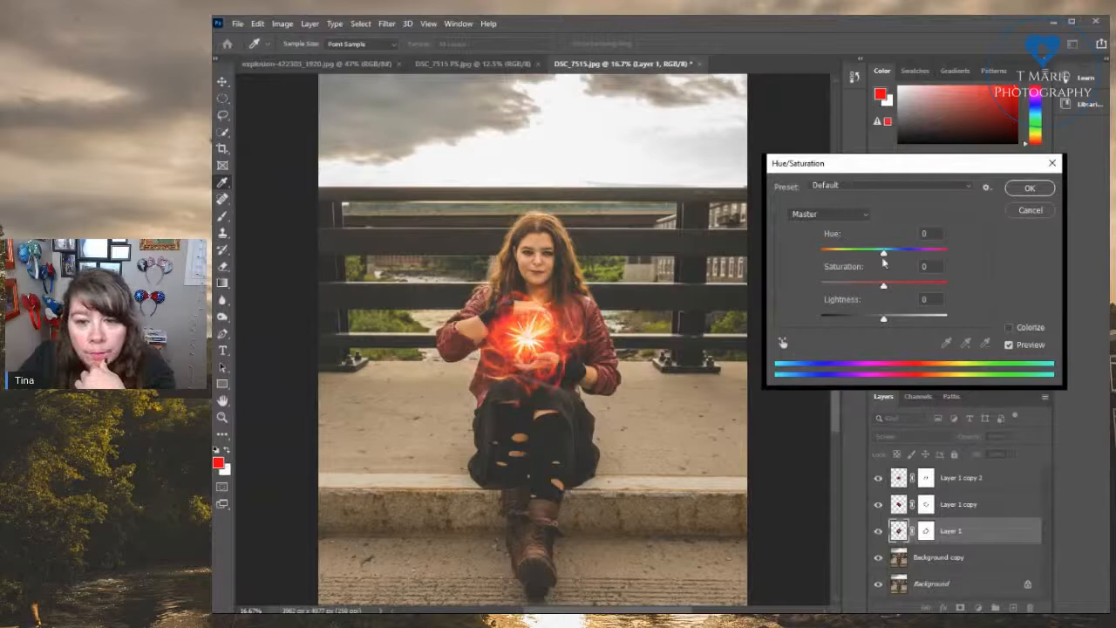
pyautogui.moveTo(885, 256); pyautogui.dragTo(890, 290)
pyautogui.click(852, 217)
pyautogui.click(845, 240)
pyautogui.moveTo(885, 257)
pyautogui.mouseDown()
pyautogui.moveTo(870, 256)
pyautogui.moveTo(895, 289)
pyautogui.moveTo(882, 254)
pyautogui.mouseUp()
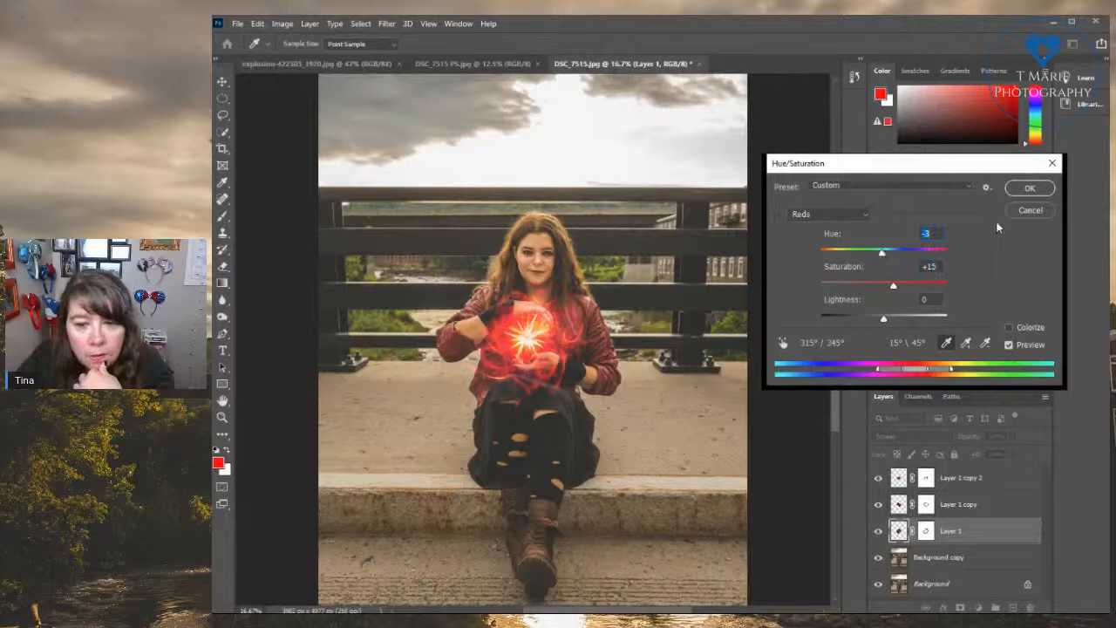
# Set Layer 1's Yellows to hue -12 and apply the Hue/Saturation adjustment
pyautogui.click(843, 251)
pyautogui.moveTo(884, 255)
pyautogui.mouseDown()
pyautogui.moveTo(894, 259)
pyautogui.moveTo(866, 256)
pyautogui.moveTo(879, 267)
pyautogui.mouseUp()
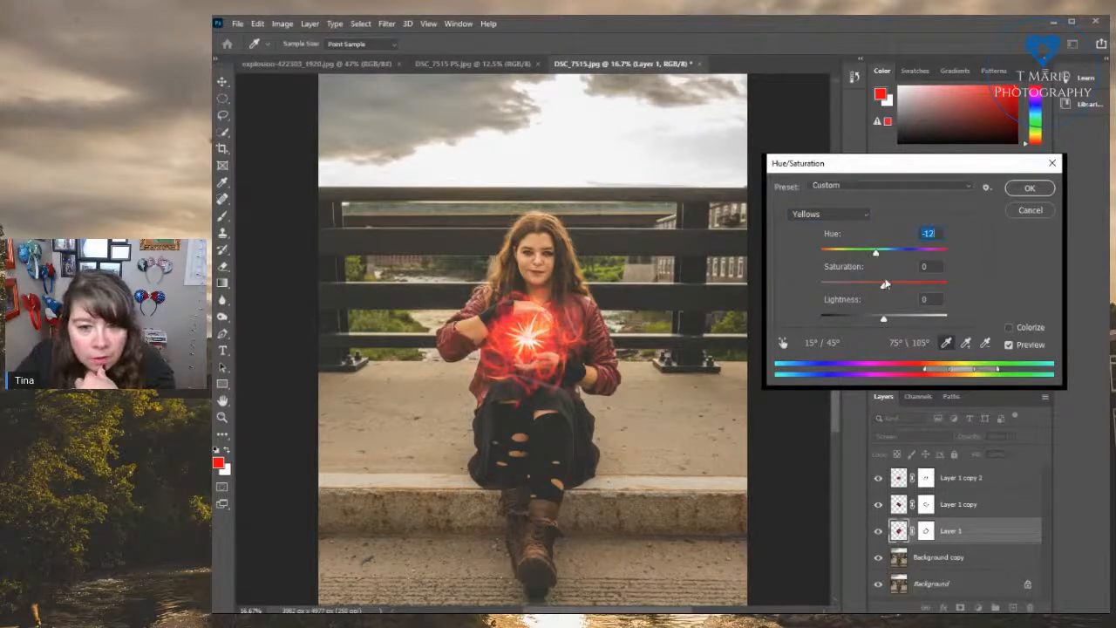
pyautogui.click(1029, 188)
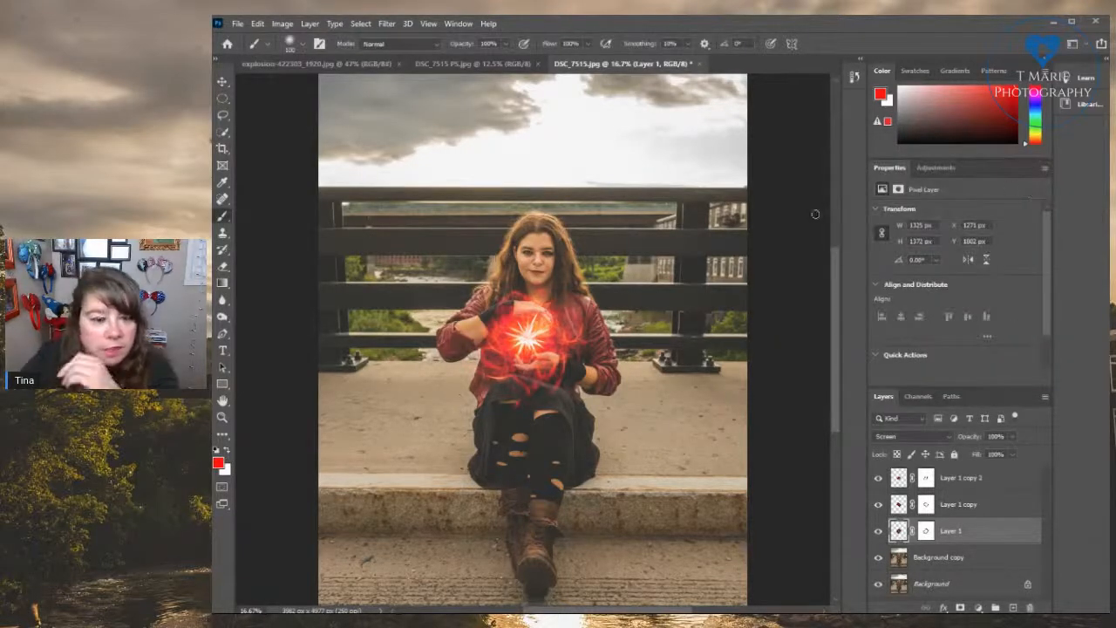
# Examine the recoloured fireball up close and within the whole composition
pyautogui.click(429, 24)
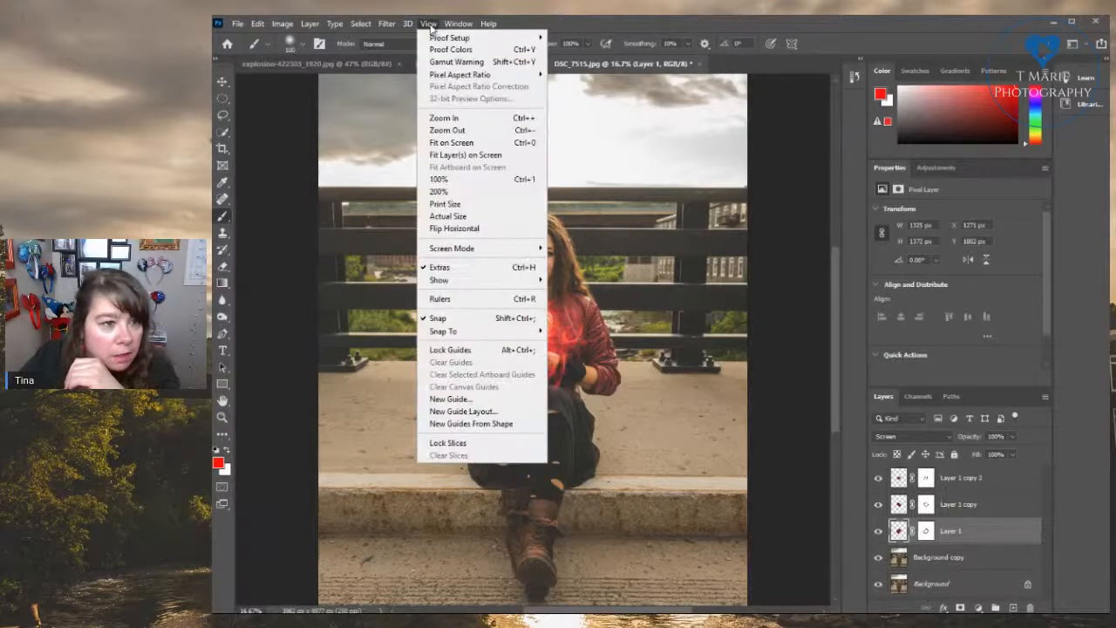
pyautogui.moveTo(388, 27)
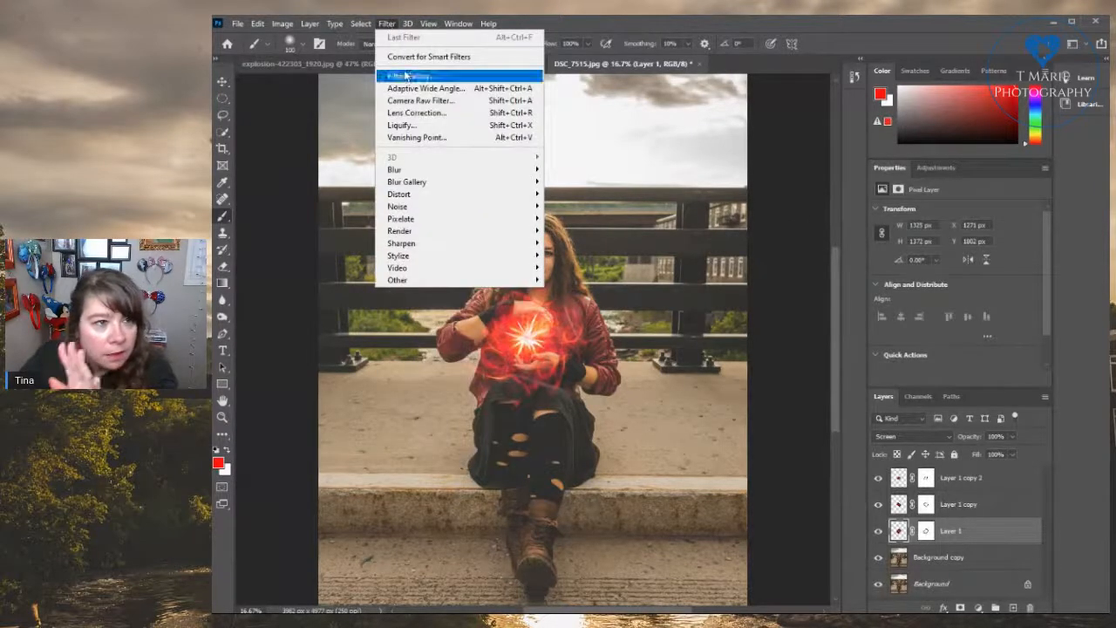
pyautogui.moveTo(434, 26)
pyautogui.click(455, 118)
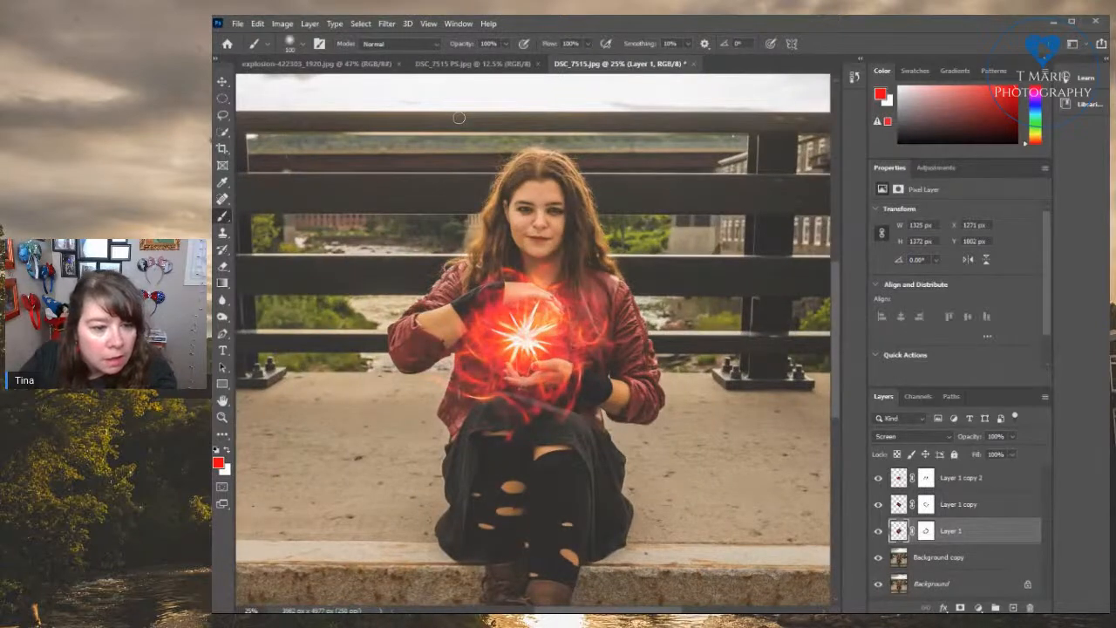
pyautogui.click(429, 24)
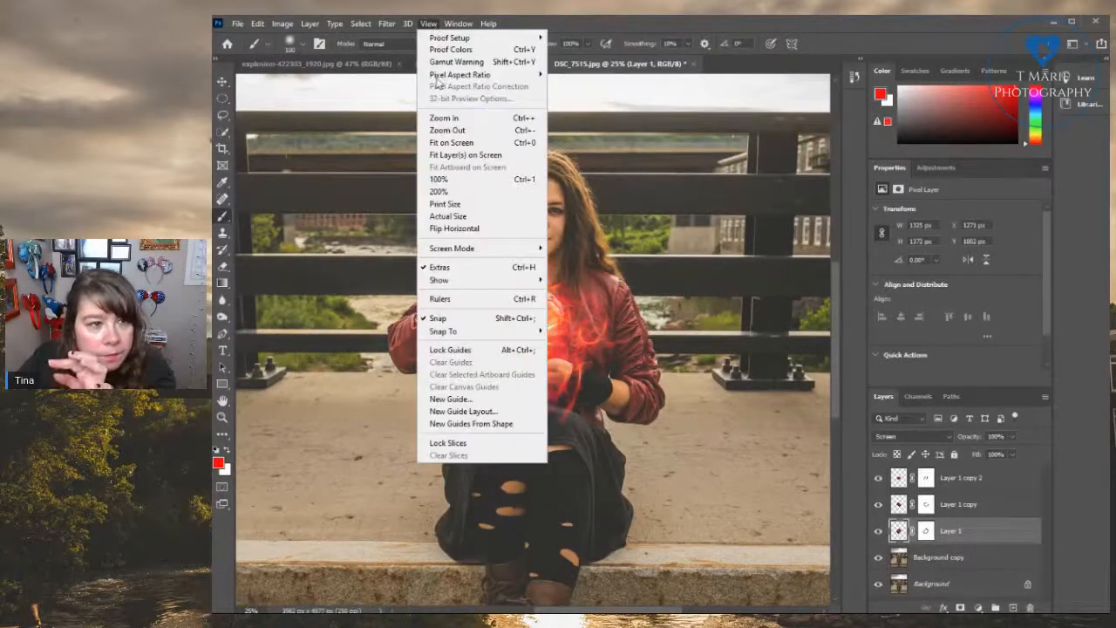
pyautogui.click(449, 131)
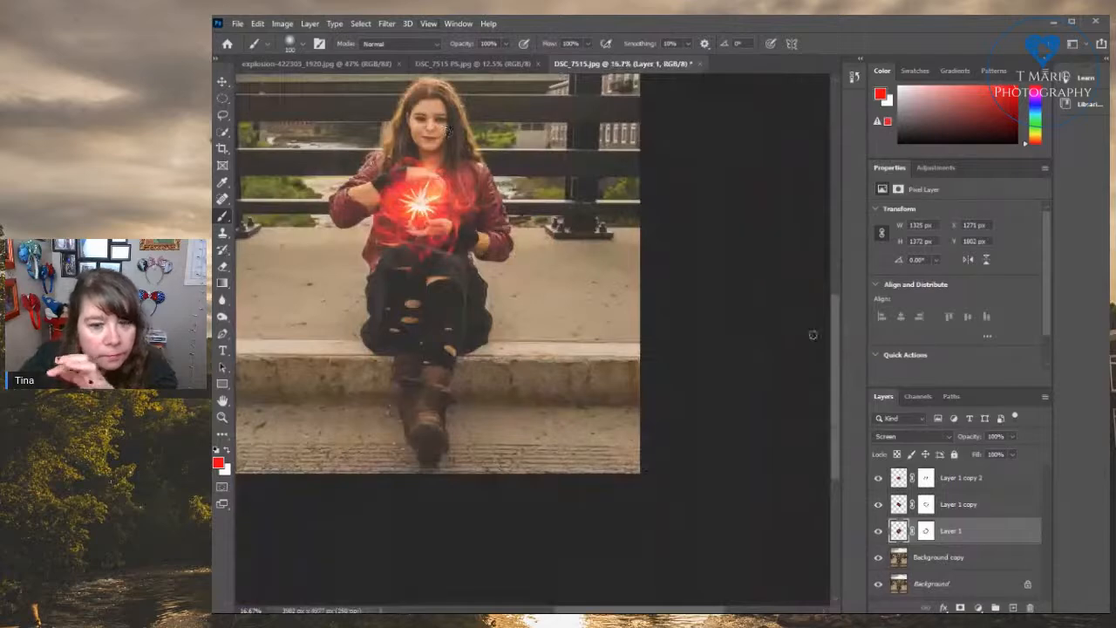
pyautogui.click(429, 23)
pyautogui.click(455, 130)
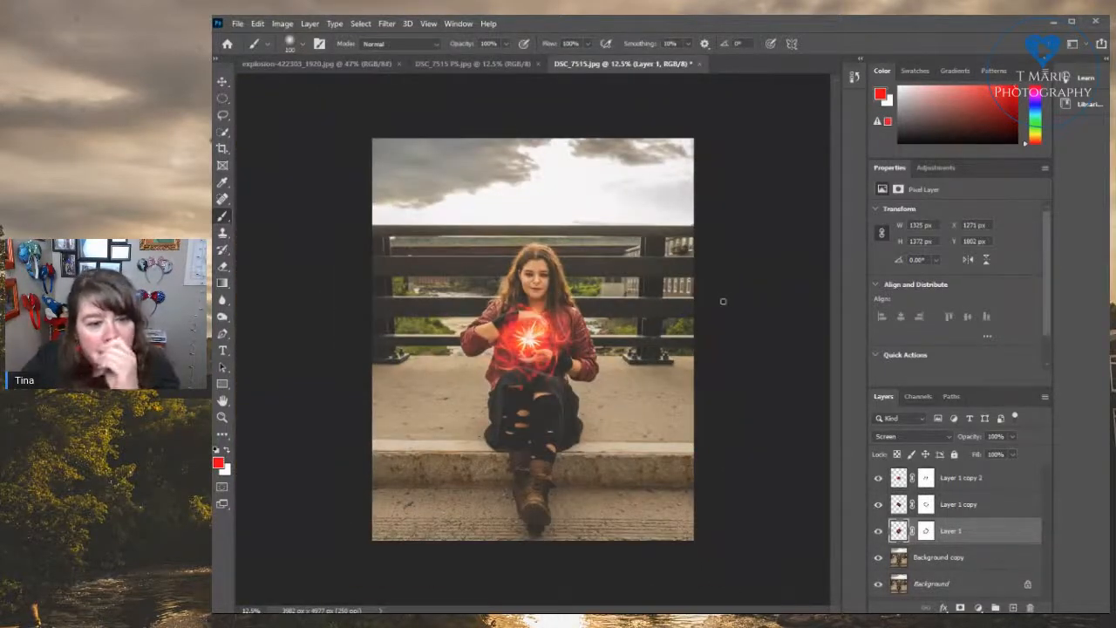
# Add a blank layer above Layer 1 copy 2 and set the brush to 6% opacity and 39 px size
pyautogui.click(975, 484)
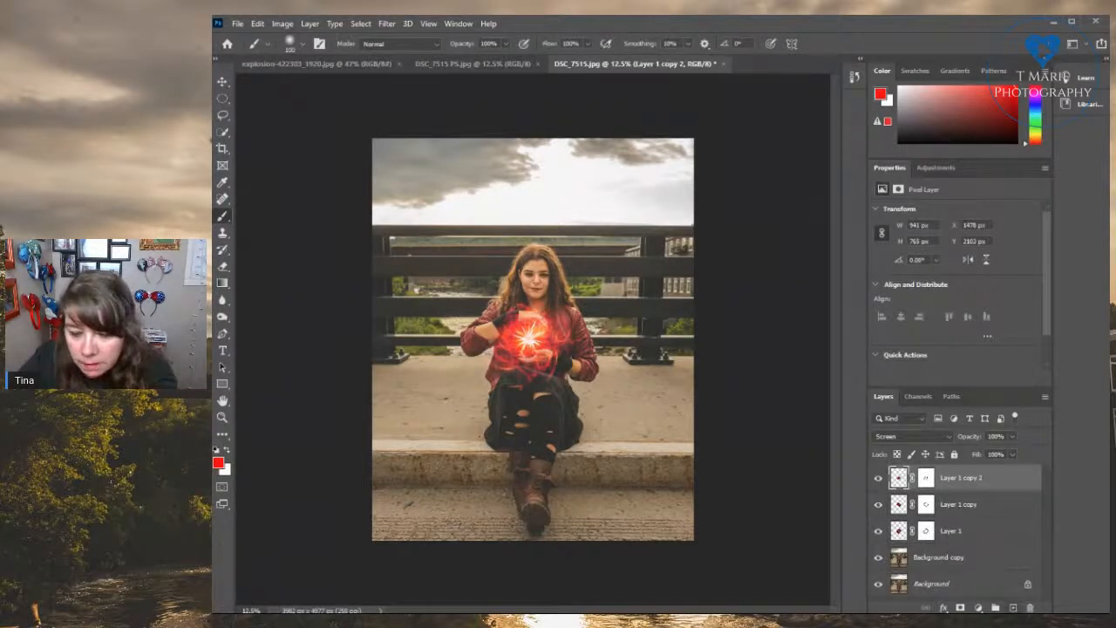
pyautogui.click(1013, 607)
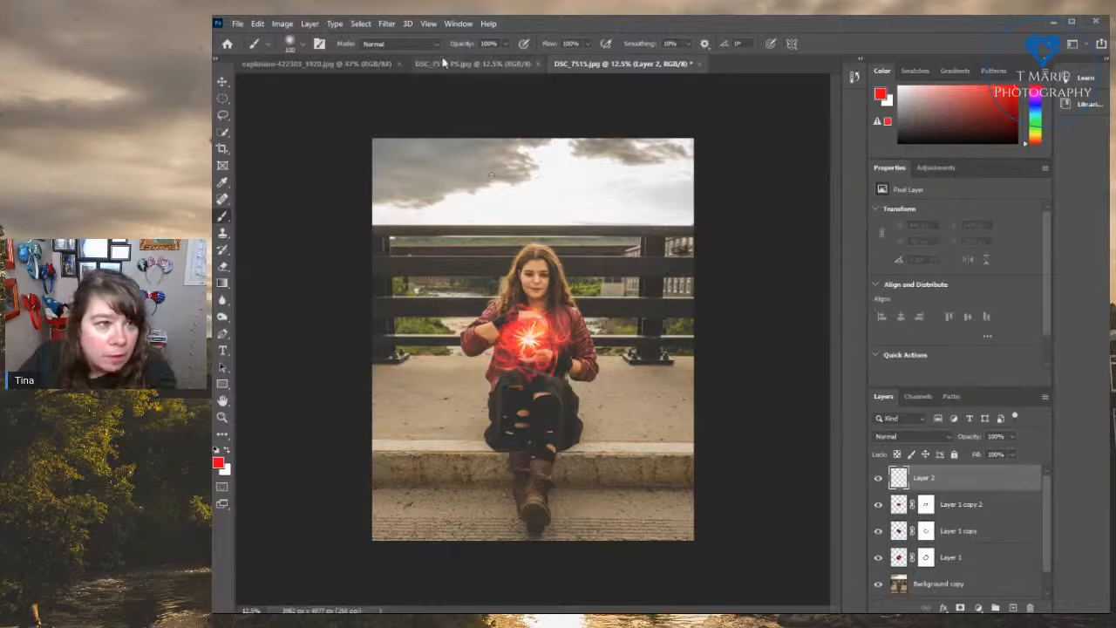
pyautogui.click(429, 24)
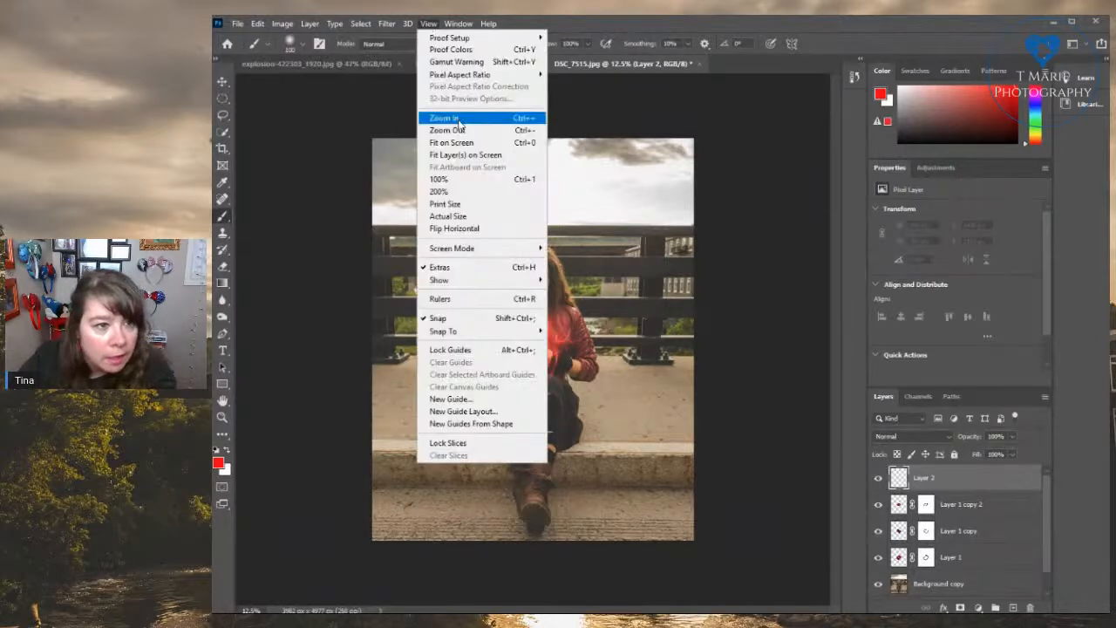
pyautogui.click(450, 118)
pyautogui.click(428, 23)
pyautogui.click(449, 117)
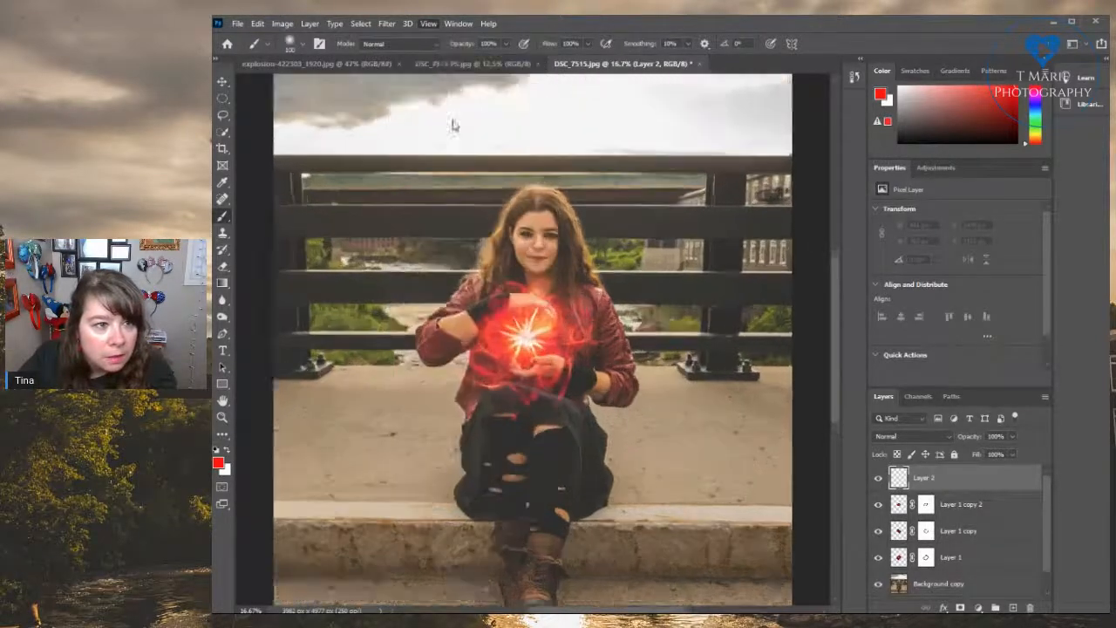
pyautogui.scroll(-3, 524, 188)
pyautogui.click(428, 23)
pyautogui.click(461, 120)
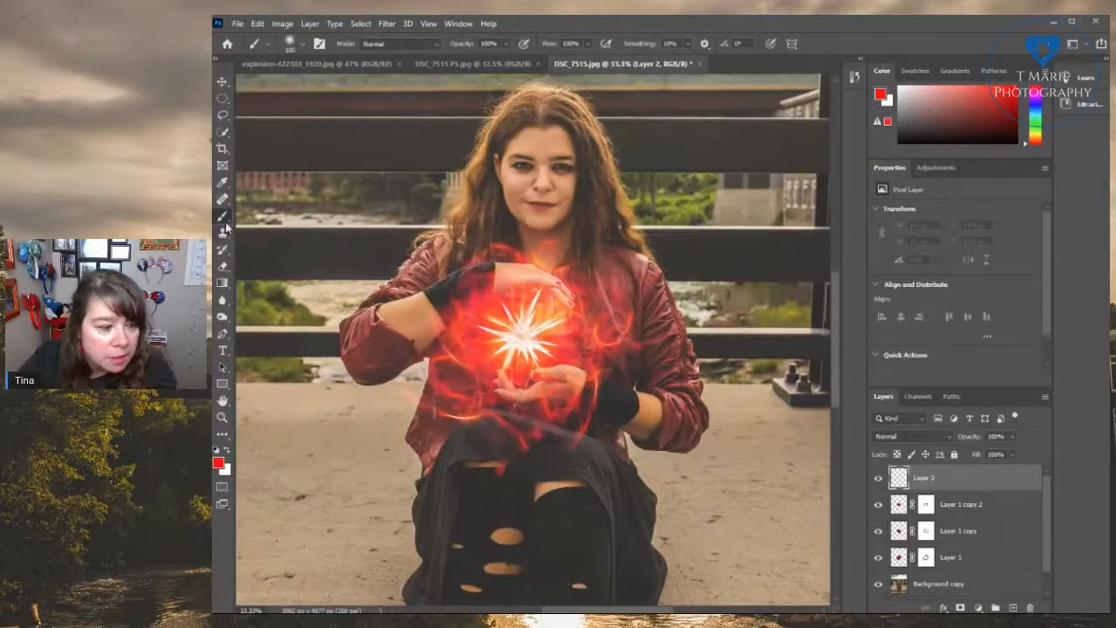
pyautogui.click(506, 44)
pyautogui.moveTo(504, 61); pyautogui.dragTo(452, 59)
pyautogui.click(598, 19)
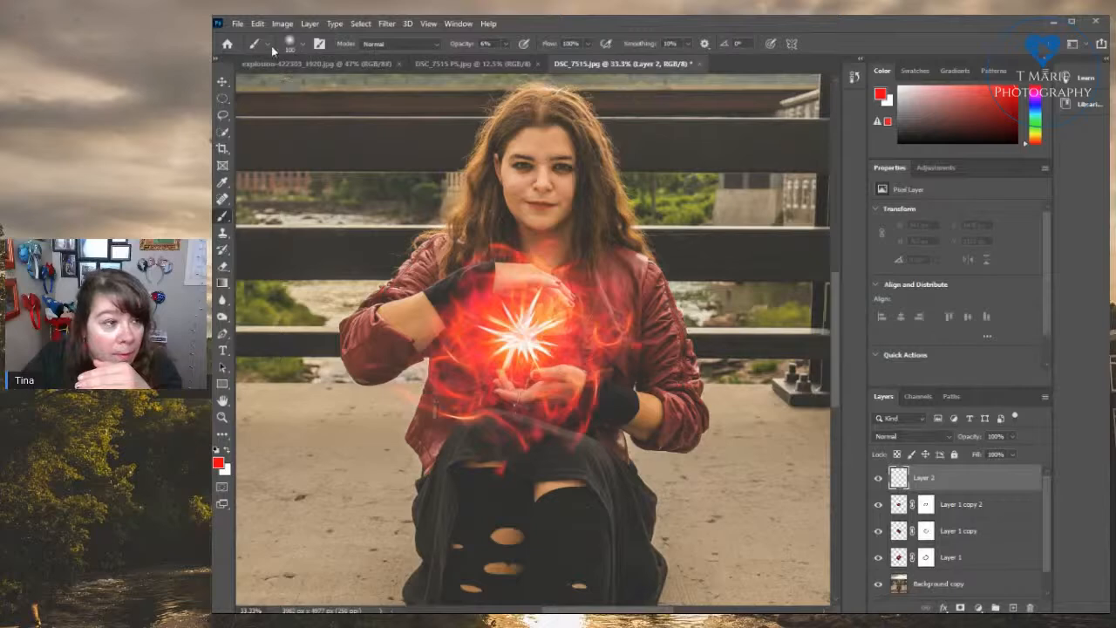
pyautogui.click(269, 44)
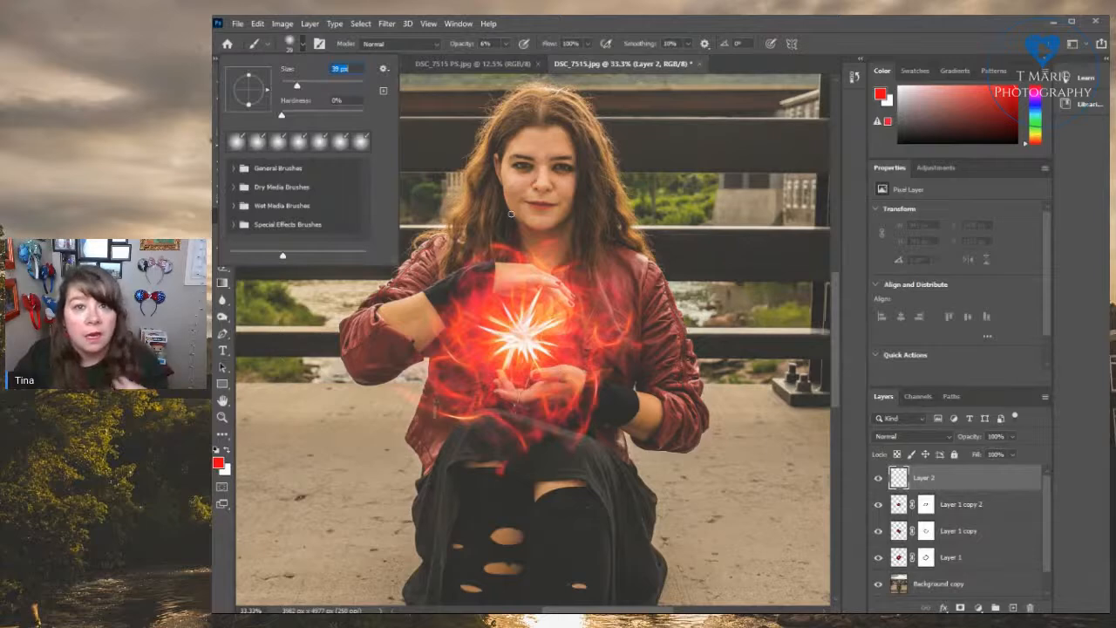
pyautogui.click(610, 33)
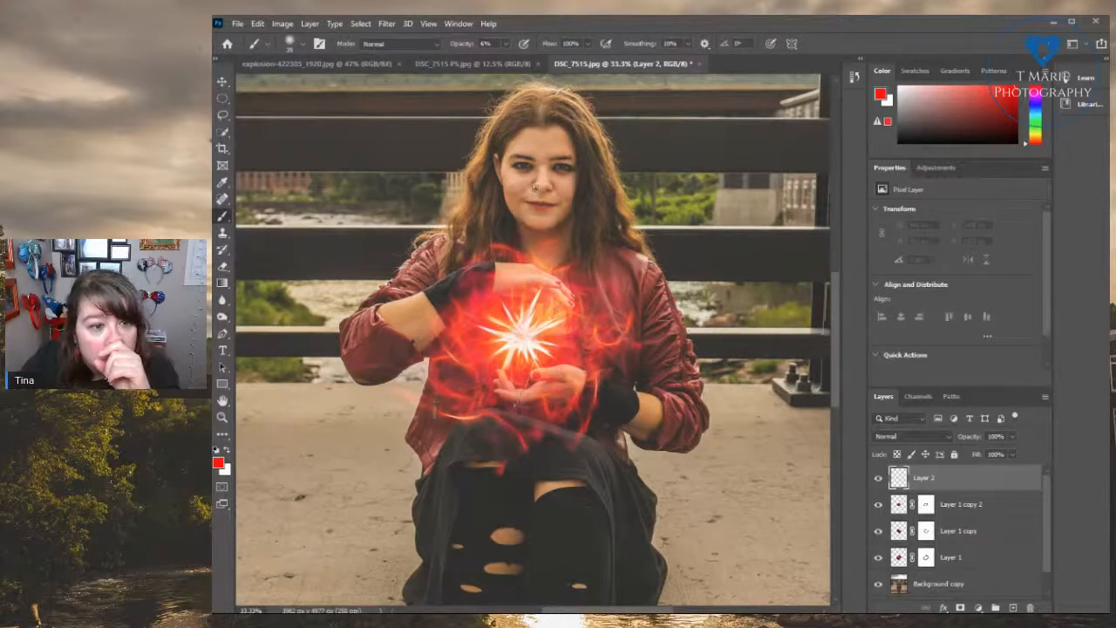
# Paint a faint red glow on Layer 2 beneath the woman's nose and along her jaw
pyautogui.moveTo(538, 188); pyautogui.dragTo(547, 191)
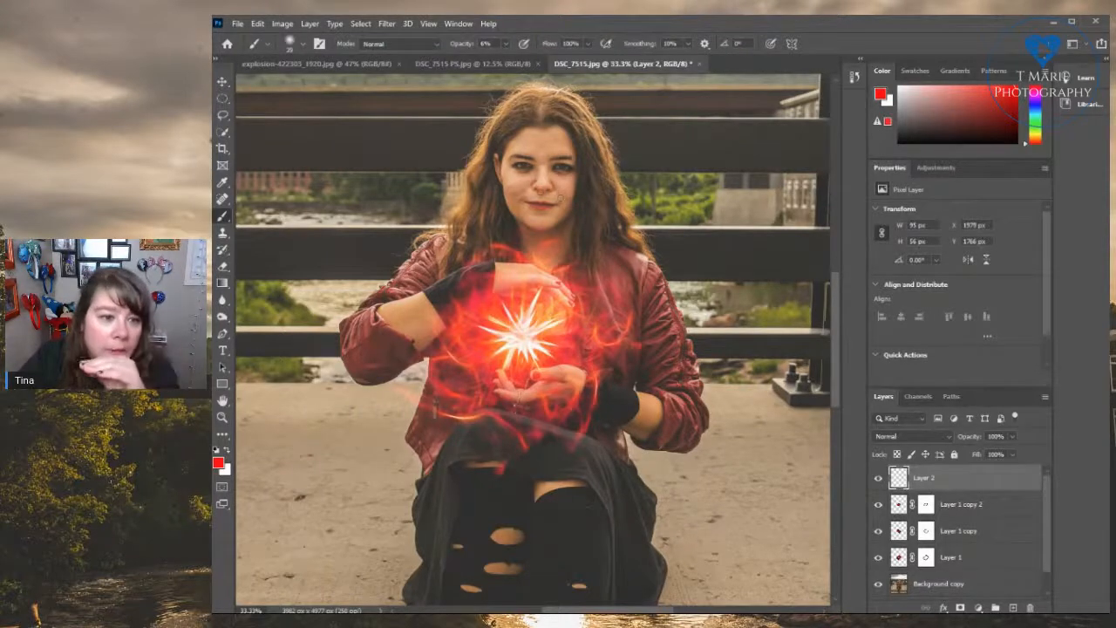
pyautogui.moveTo(540, 187); pyautogui.dragTo(551, 189)
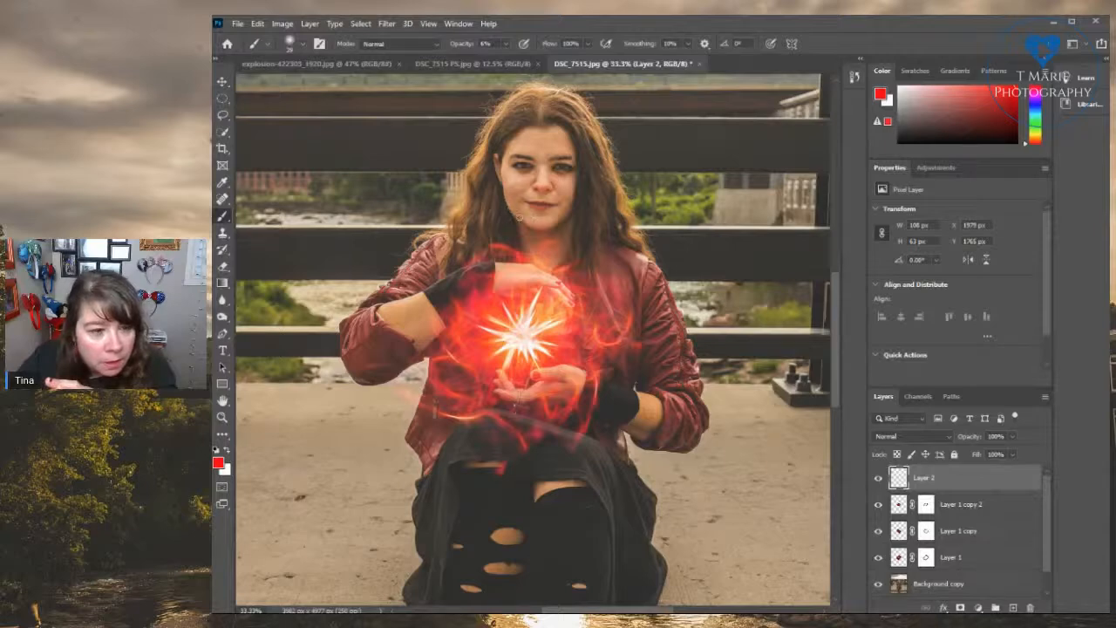
pyautogui.moveTo(557, 226); pyautogui.dragTo(573, 213)
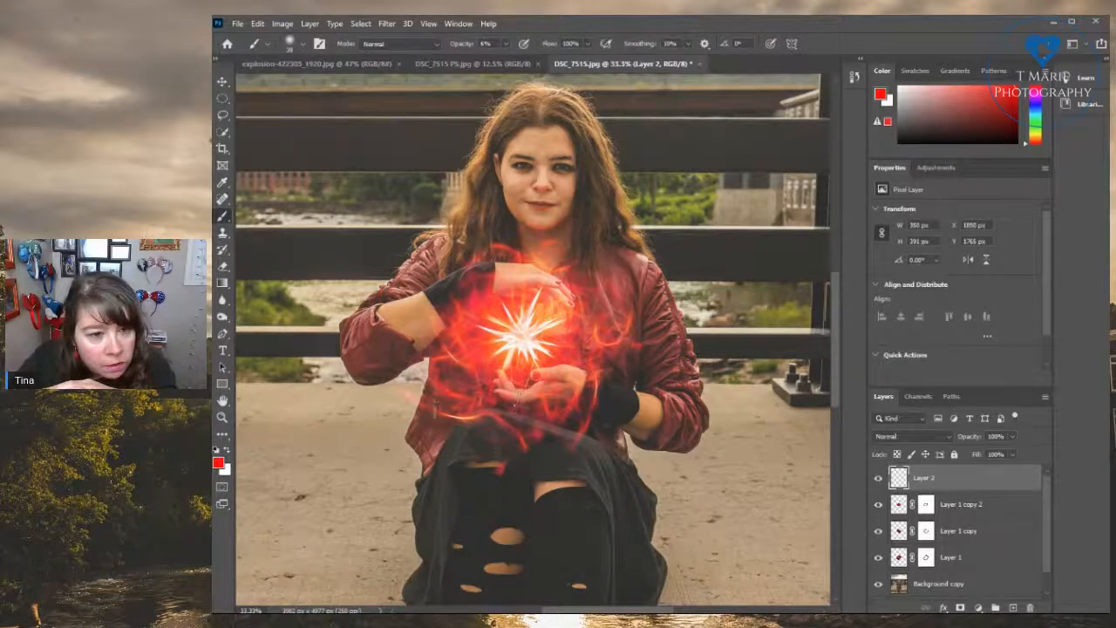
# Enlarge the brush to about 62 px and paint faint red light over the neck, nearby hair and upper gloved hand
pyautogui.click(302, 44)
pyautogui.click(307, 84)
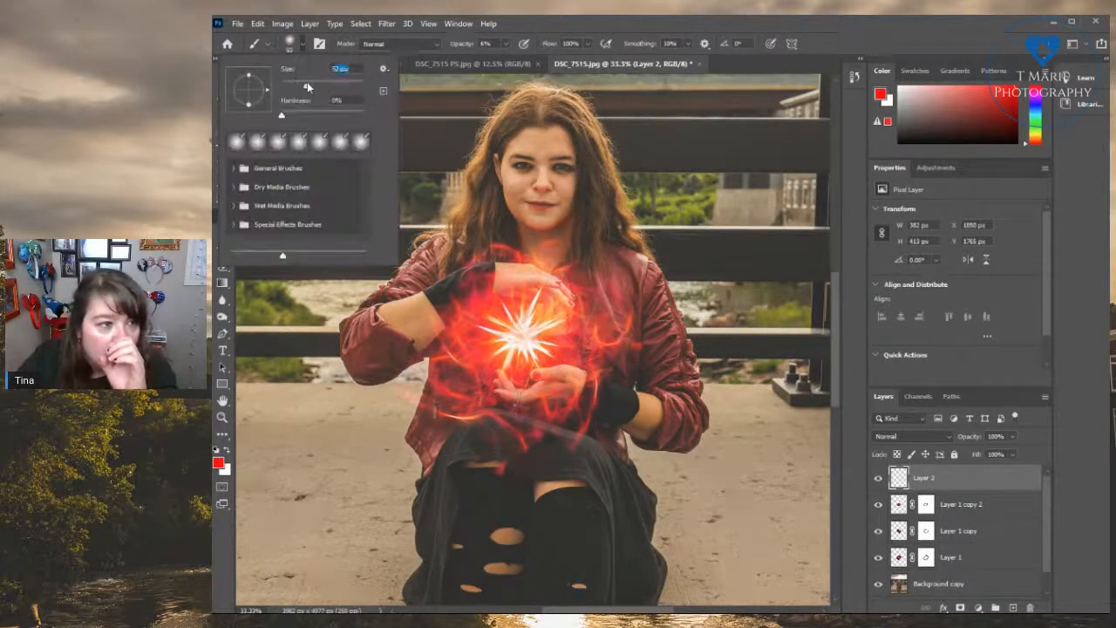
pyautogui.click(529, 234)
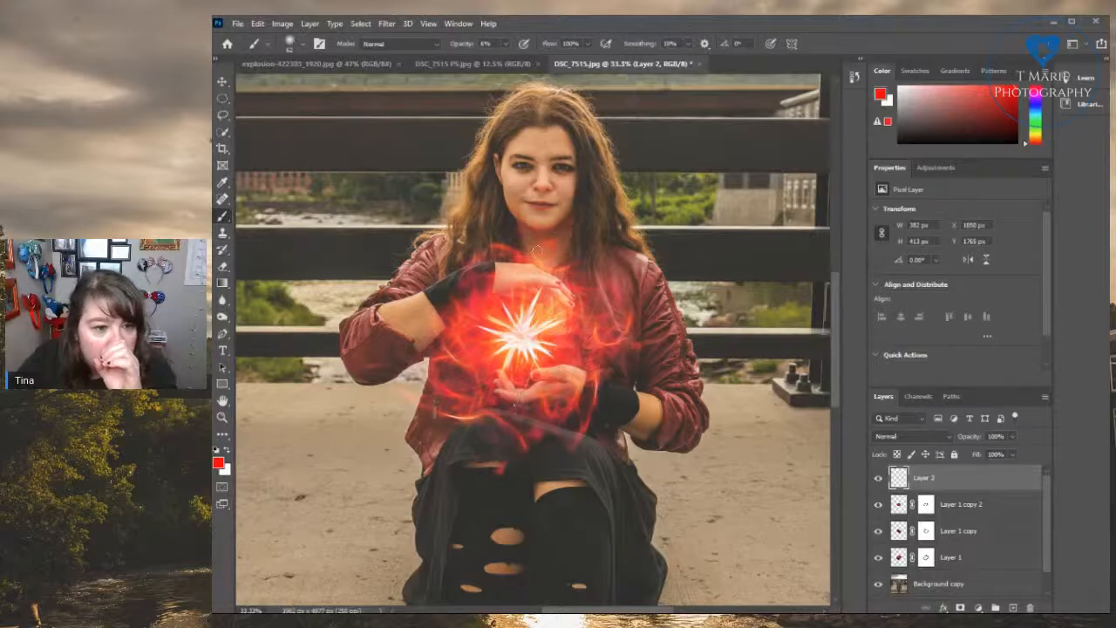
pyautogui.moveTo(502, 218)
pyautogui.mouseDown()
pyautogui.moveTo(512, 254)
pyautogui.moveTo(517, 236)
pyautogui.mouseUp()
pyautogui.moveTo(573, 216)
pyautogui.mouseDown()
pyautogui.moveTo(572, 236)
pyautogui.moveTo(583, 229)
pyautogui.moveTo(599, 269)
pyautogui.moveTo(586, 258)
pyautogui.moveTo(574, 269)
pyautogui.moveTo(607, 274)
pyautogui.moveTo(555, 247)
pyautogui.mouseUp()
pyautogui.moveTo(464, 279)
pyautogui.mouseDown()
pyautogui.moveTo(482, 223)
pyautogui.moveTo(485, 242)
pyautogui.moveTo(492, 226)
pyautogui.moveTo(471, 266)
pyautogui.moveTo(503, 278)
pyautogui.mouseUp()
pyautogui.moveTo(479, 221); pyautogui.dragTo(479, 266)
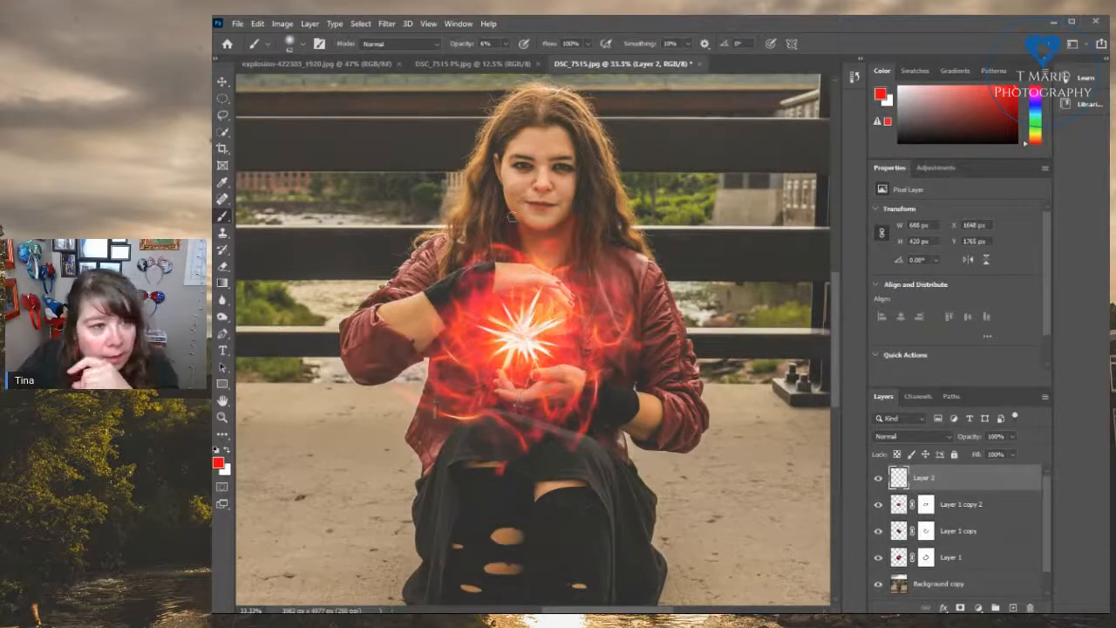
# Reduce the brush to 34 px and paint faint red light along the fingers of the upper hand
pyautogui.click(302, 44)
pyautogui.moveTo(306, 85); pyautogui.dragTo(295, 85)
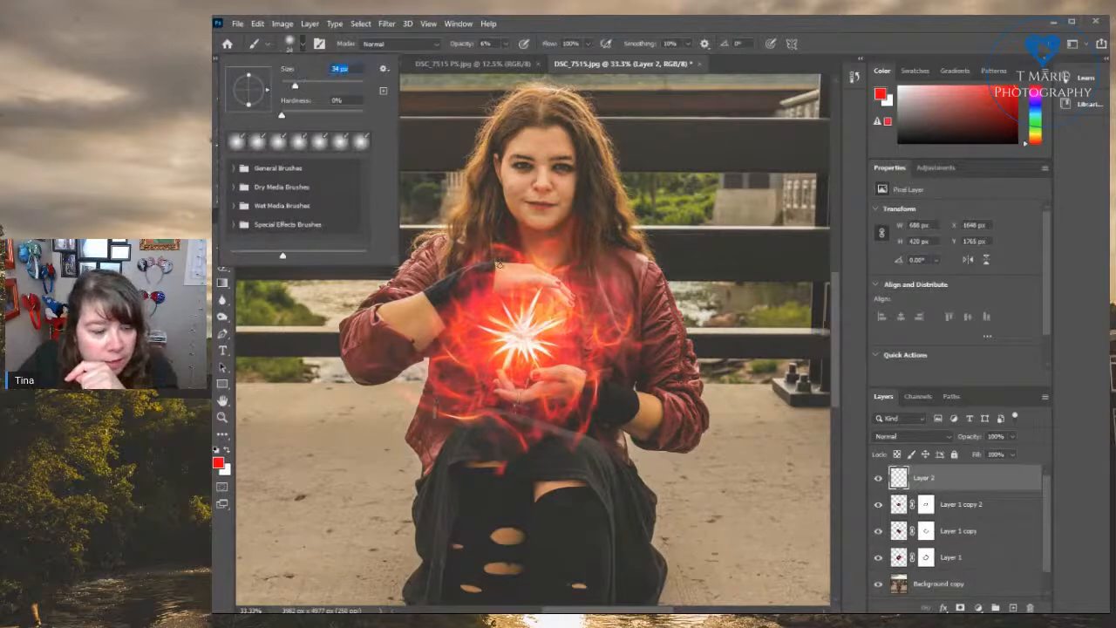
pyautogui.click(523, 287)
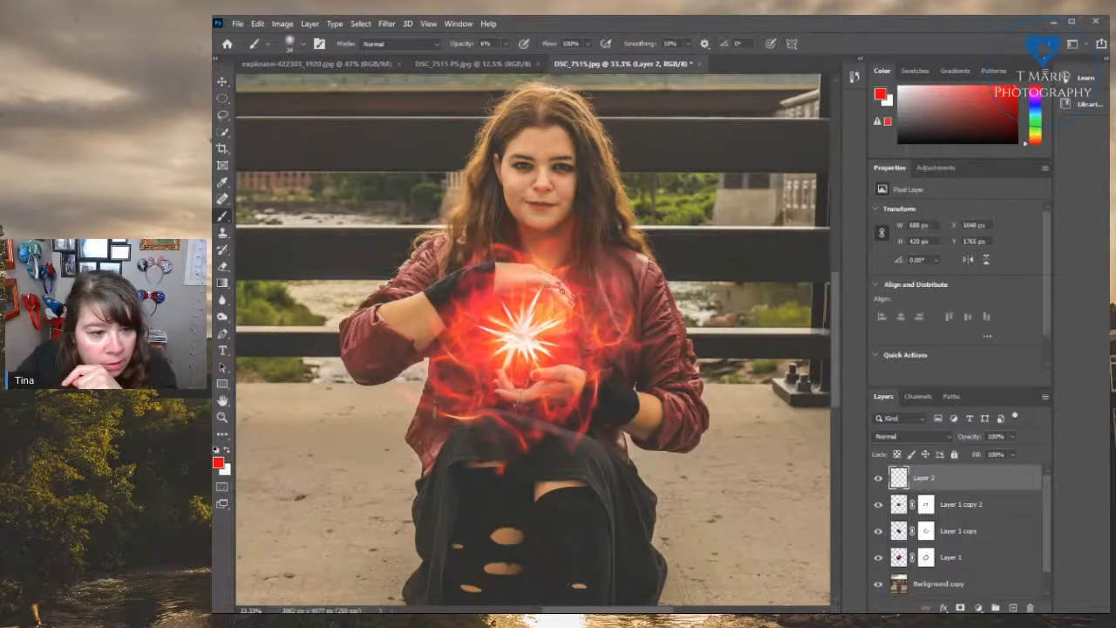
pyautogui.moveTo(542, 286); pyautogui.dragTo(567, 309)
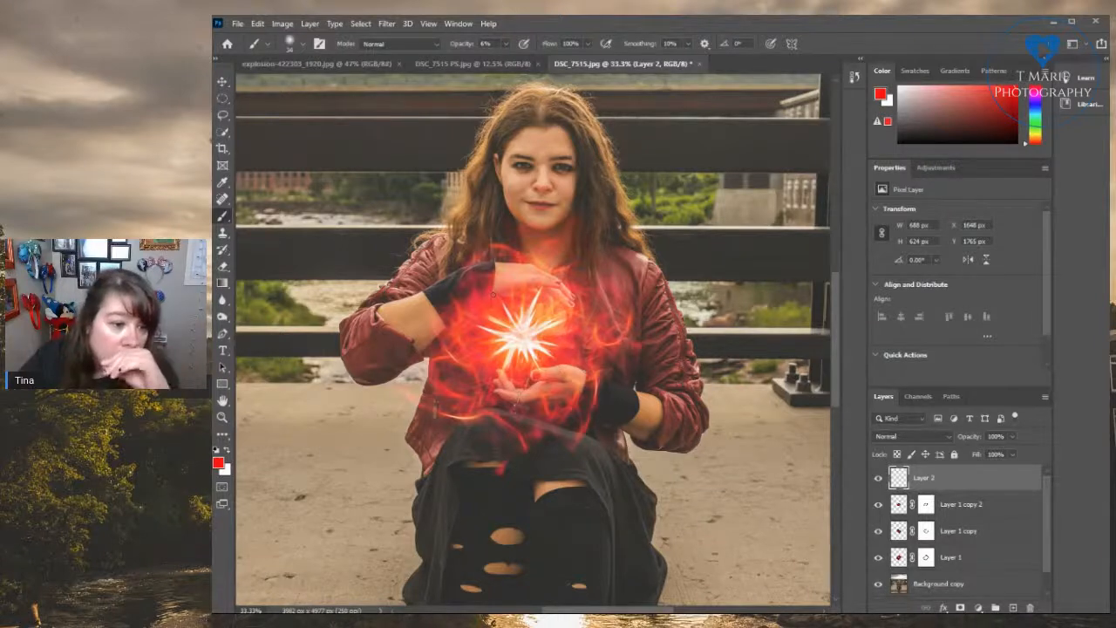
# Paint faint red light on the upper gloved hand near the fireball and compare with the finished DSC_7515 PS image
pyautogui.moveTo(466, 300); pyautogui.dragTo(493, 287)
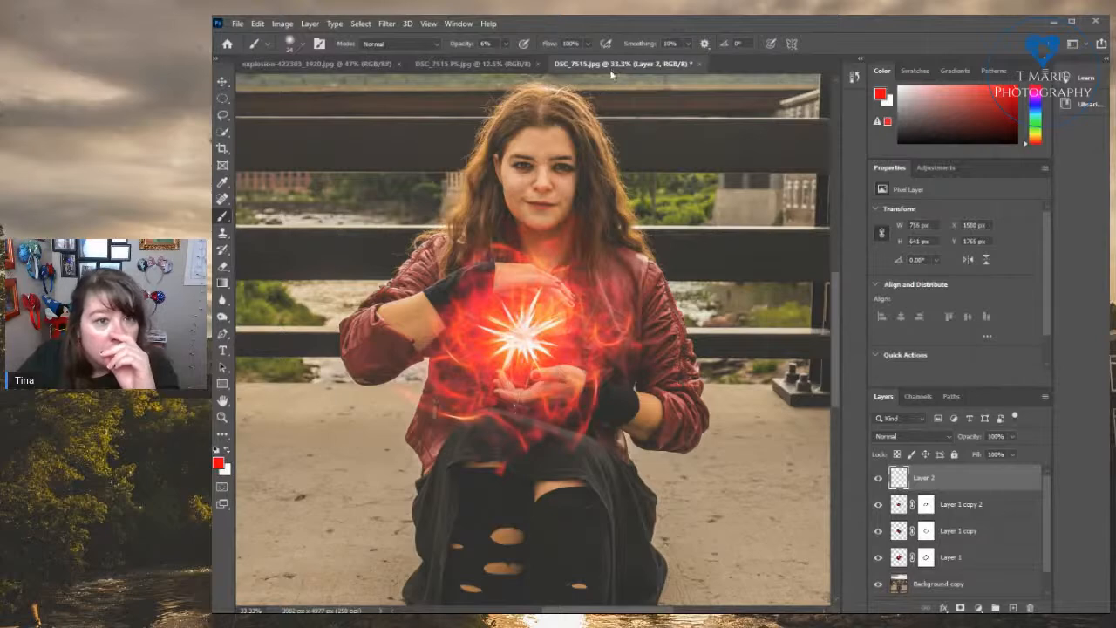
pyautogui.click(497, 68)
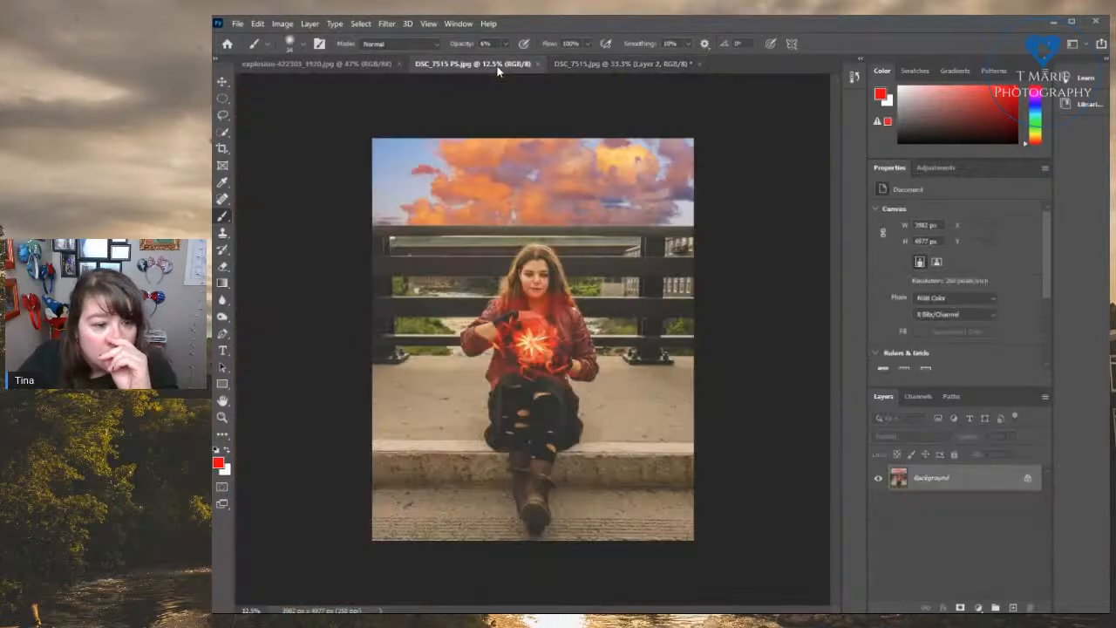
pyautogui.click(580, 64)
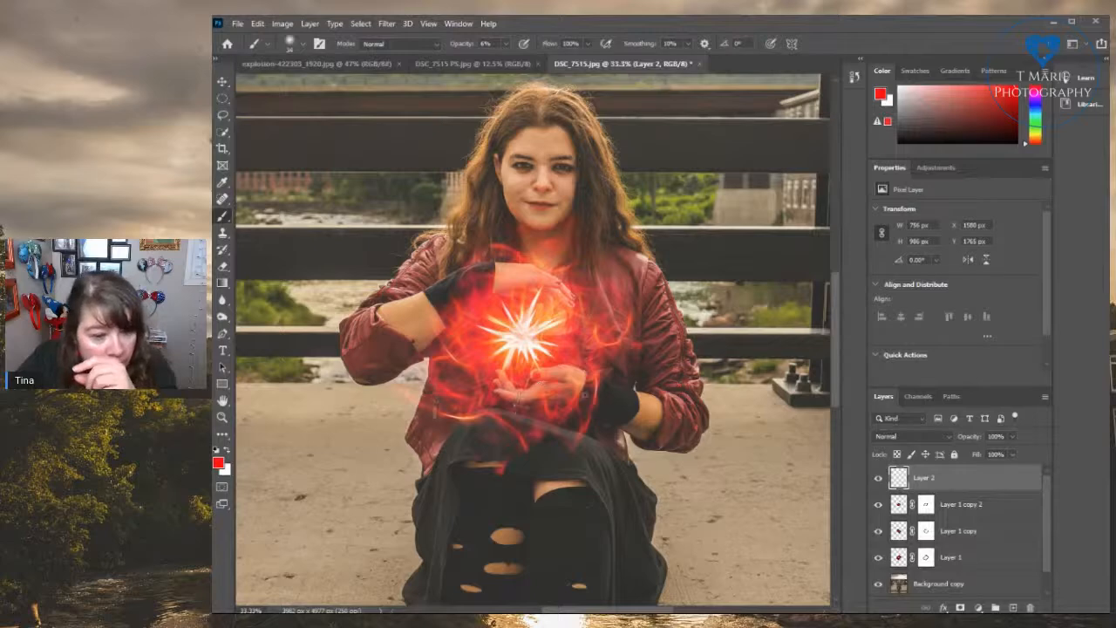
# Paint faint red light on the lower hand's glove and the jacket sleeves on both sides of the fireball
pyautogui.moveTo(588, 381); pyautogui.dragTo(588, 396)
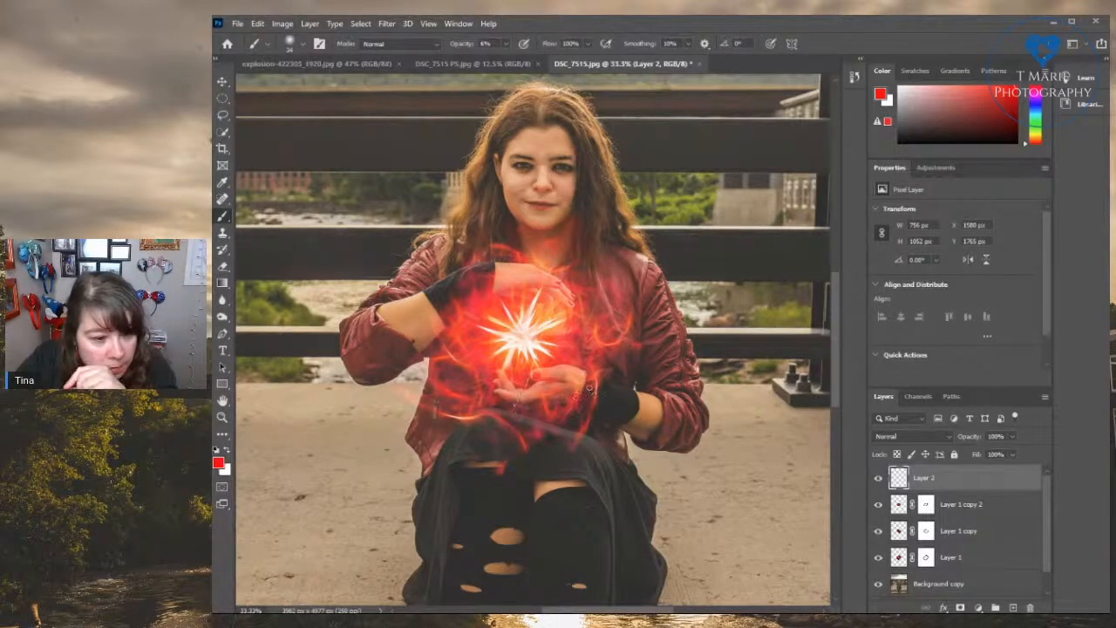
pyautogui.moveTo(596, 381); pyautogui.dragTo(628, 389)
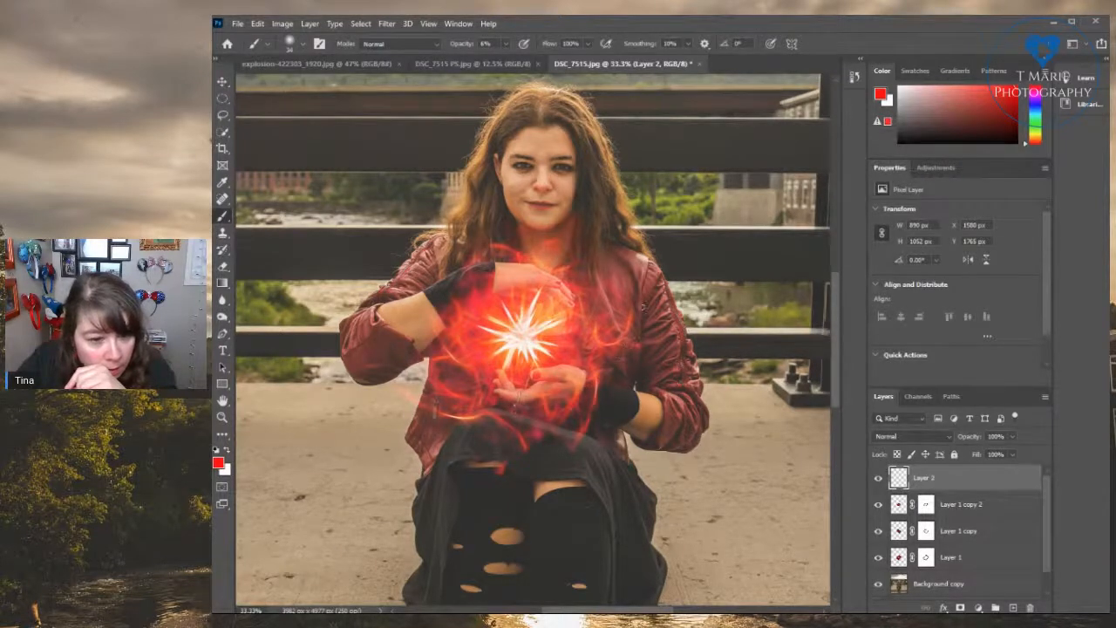
pyautogui.moveTo(644, 355)
pyautogui.mouseDown()
pyautogui.moveTo(643, 312)
pyautogui.moveTo(646, 388)
pyautogui.moveTo(665, 390)
pyautogui.mouseUp()
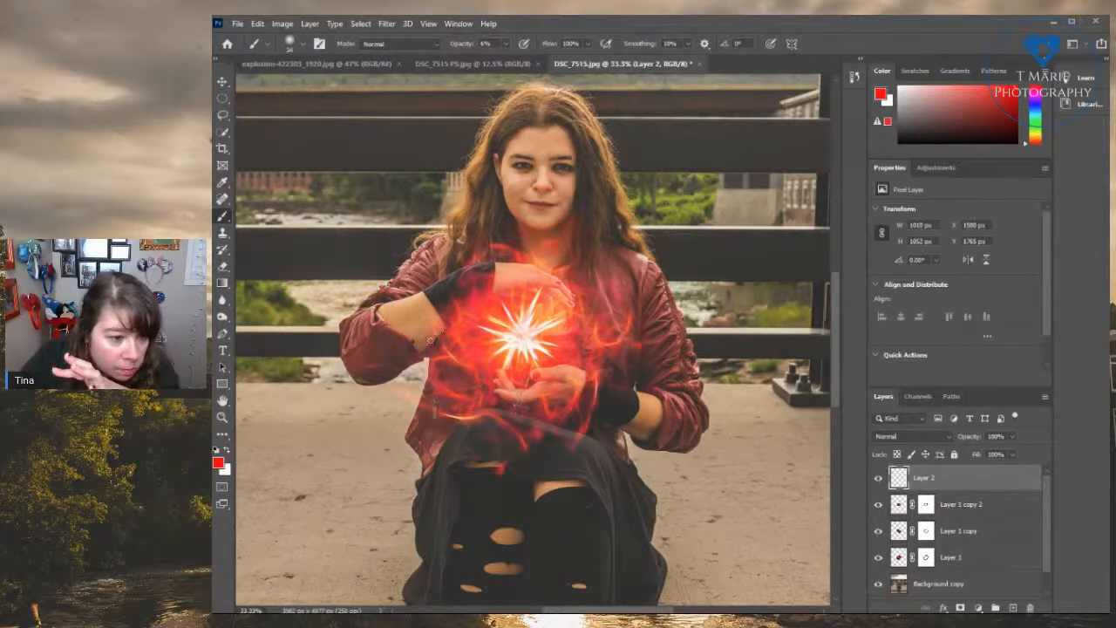
pyautogui.moveTo(413, 349); pyautogui.dragTo(412, 357)
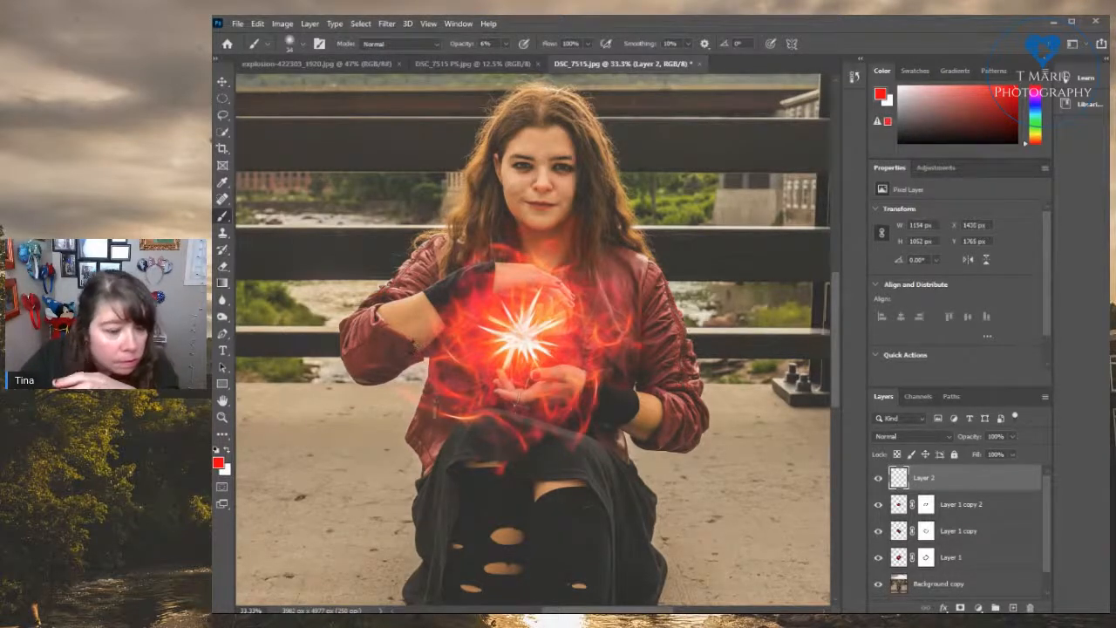
pyautogui.click(409, 356)
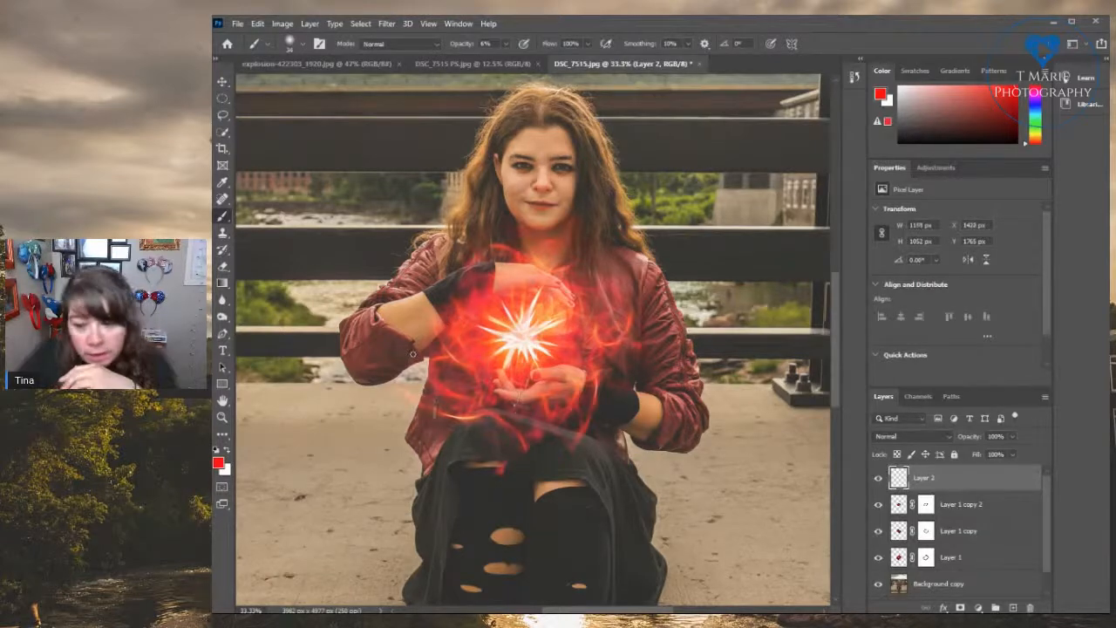
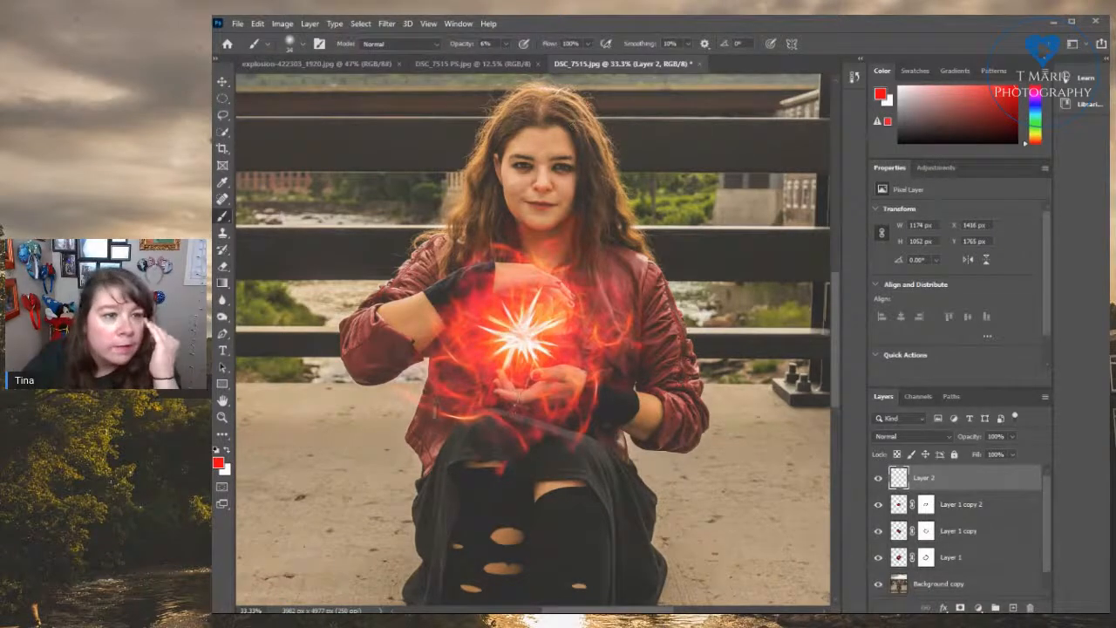
# Fit the whole portrait on screen and rename Layer 2 as shadows
pyautogui.click(428, 24)
pyautogui.click(456, 132)
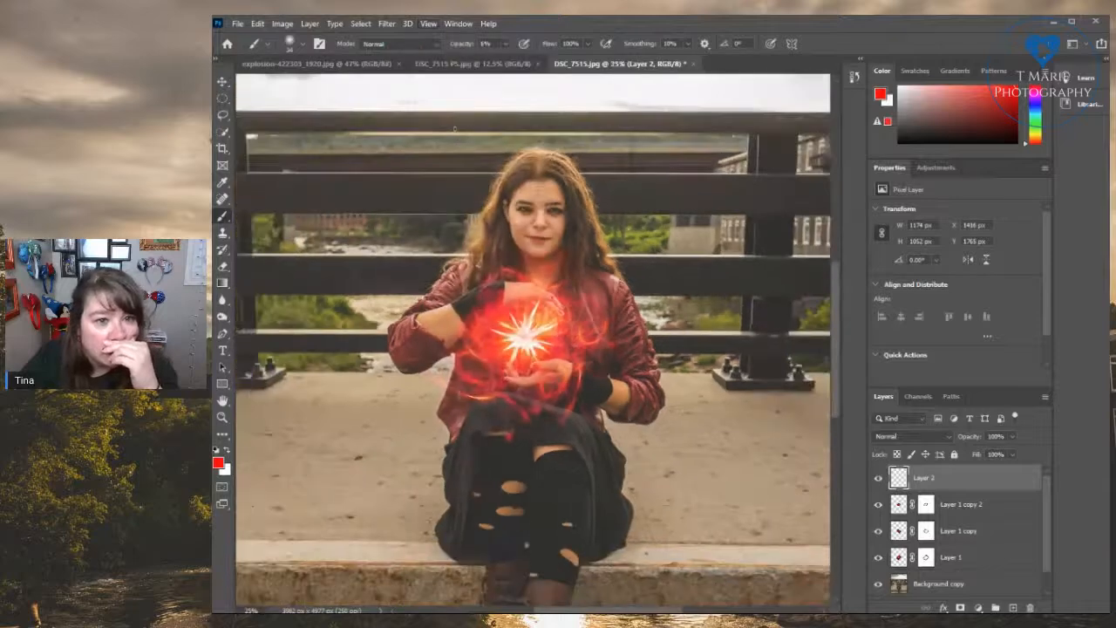
pyautogui.click(430, 24)
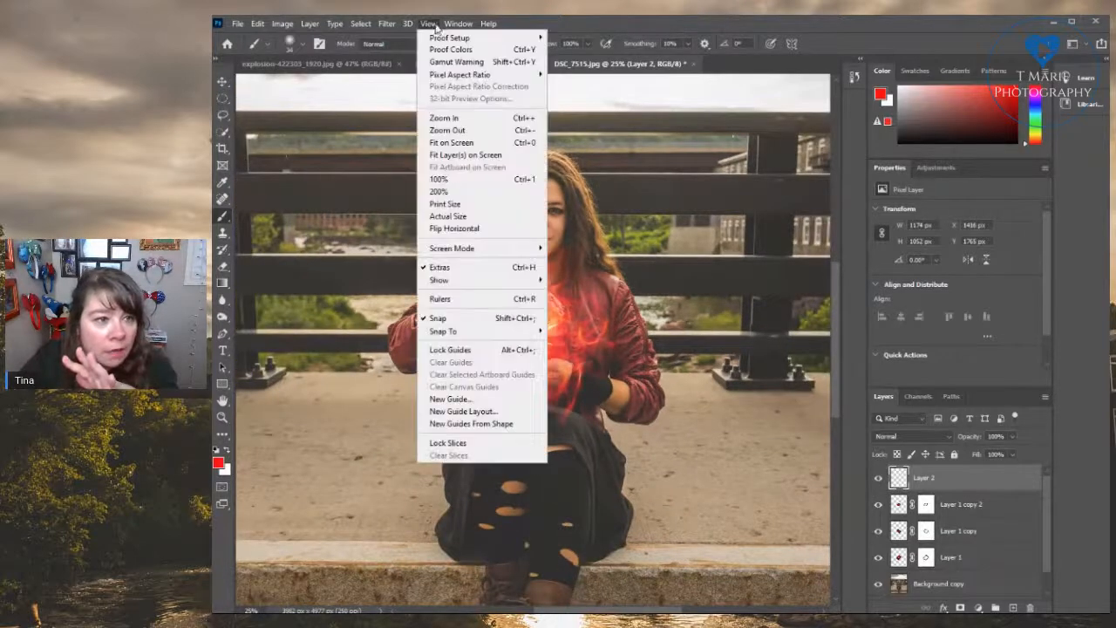
pyautogui.click(454, 139)
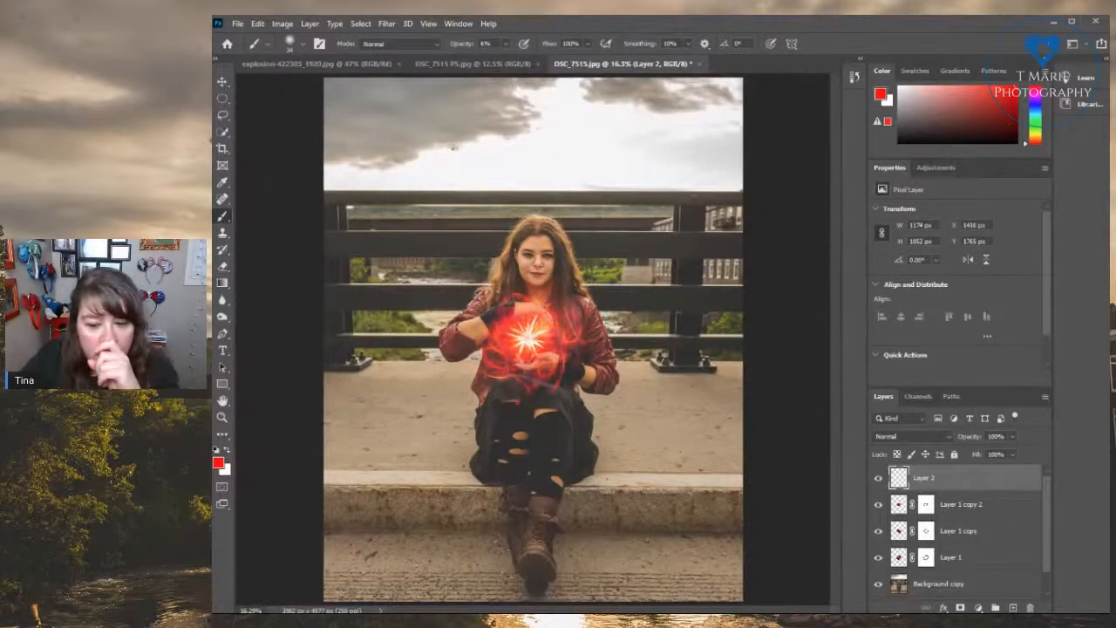
pyautogui.doubleClick(924, 479)
pyautogui.write('glodows')
pyautogui.click(999, 485)
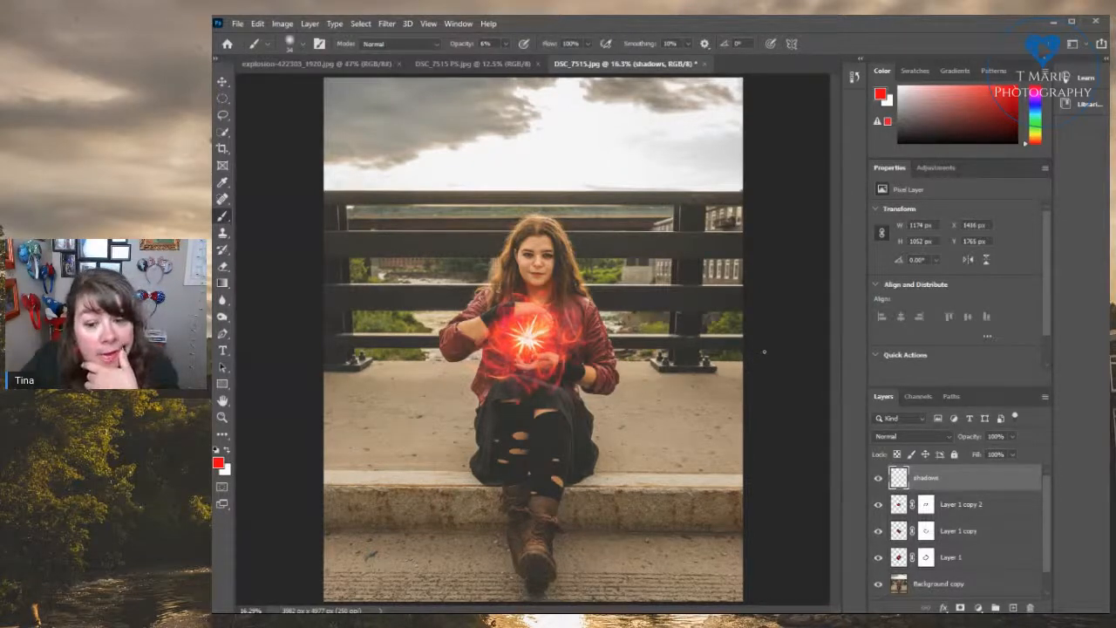
pyautogui.click(1012, 608)
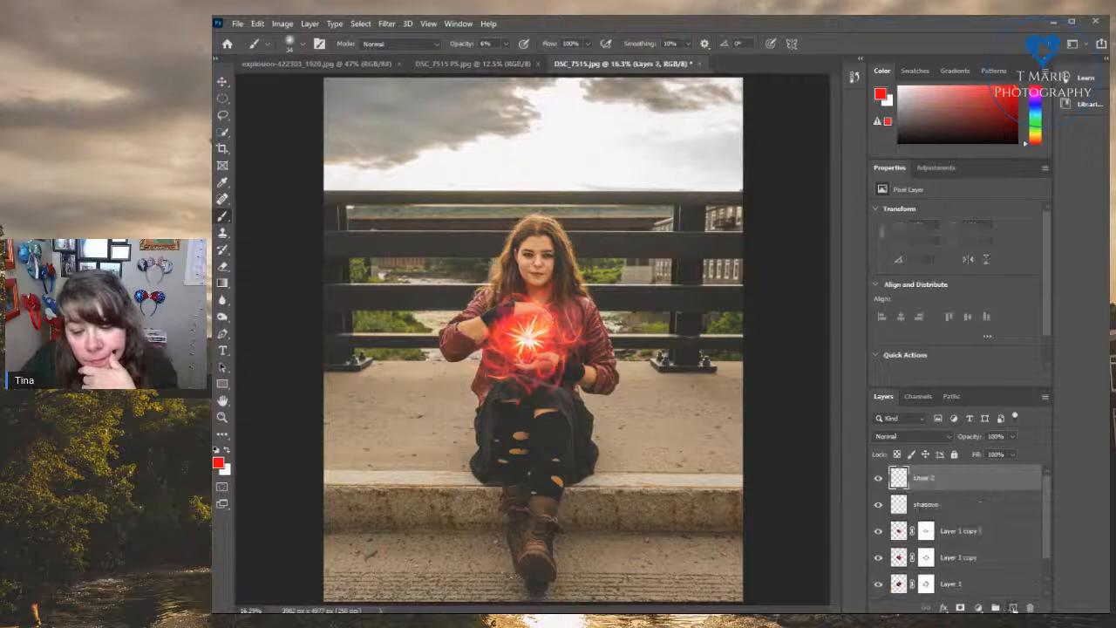
pyautogui.hotkey('ctrl', 'z')
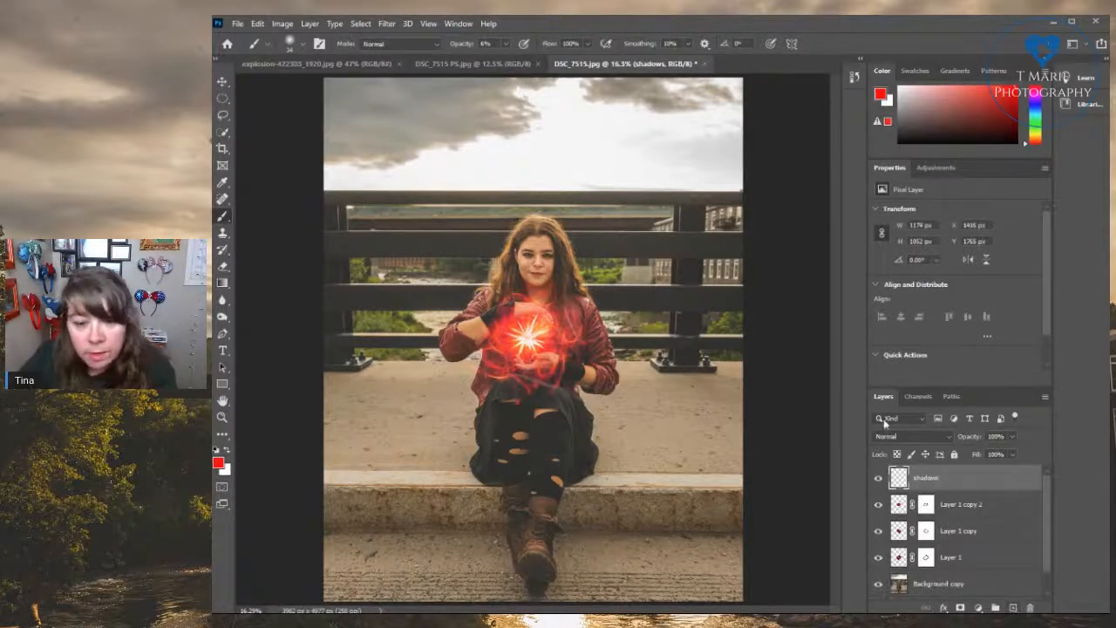
# Browse the Fall 2019 and Fall 2018 folders on the Desktop for a suitable sky photo to open
pyautogui.click(236, 24)
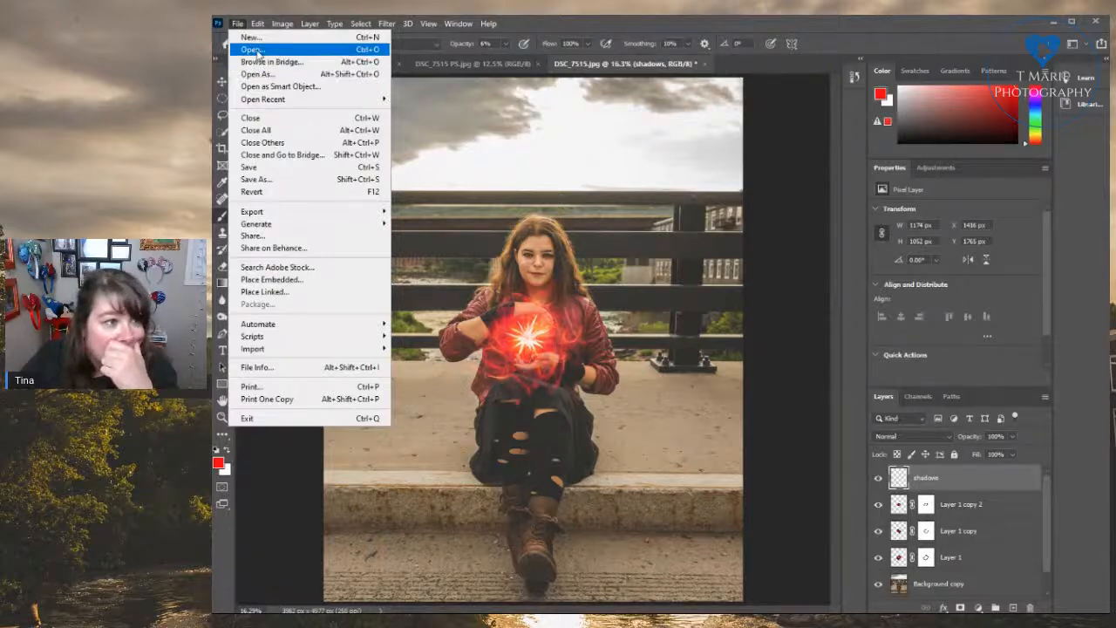
pyautogui.click(252, 50)
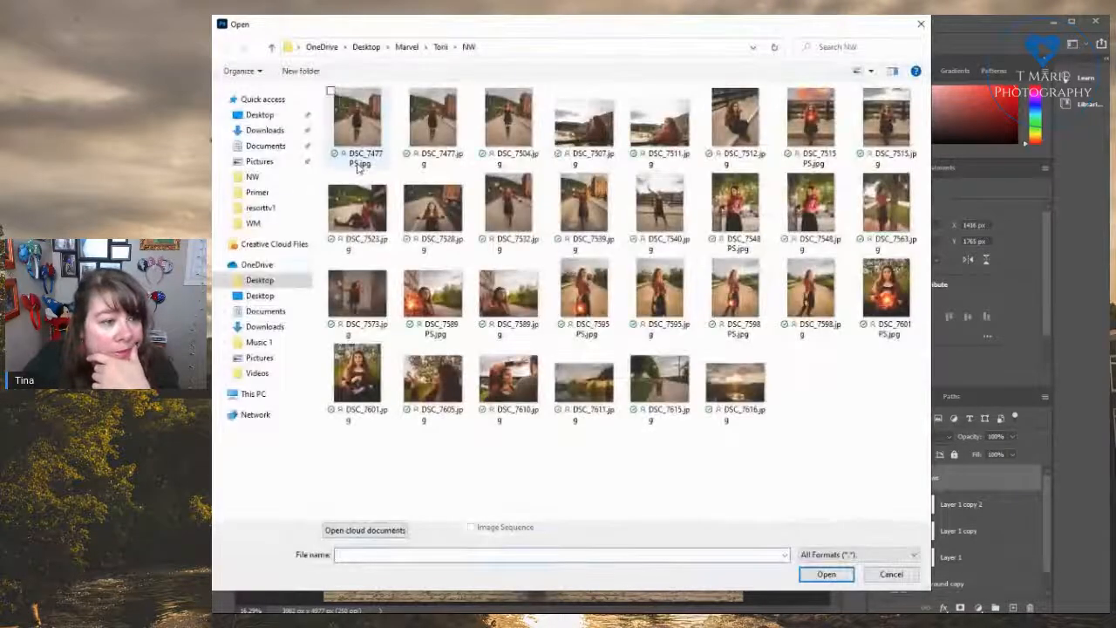
pyautogui.click(271, 276)
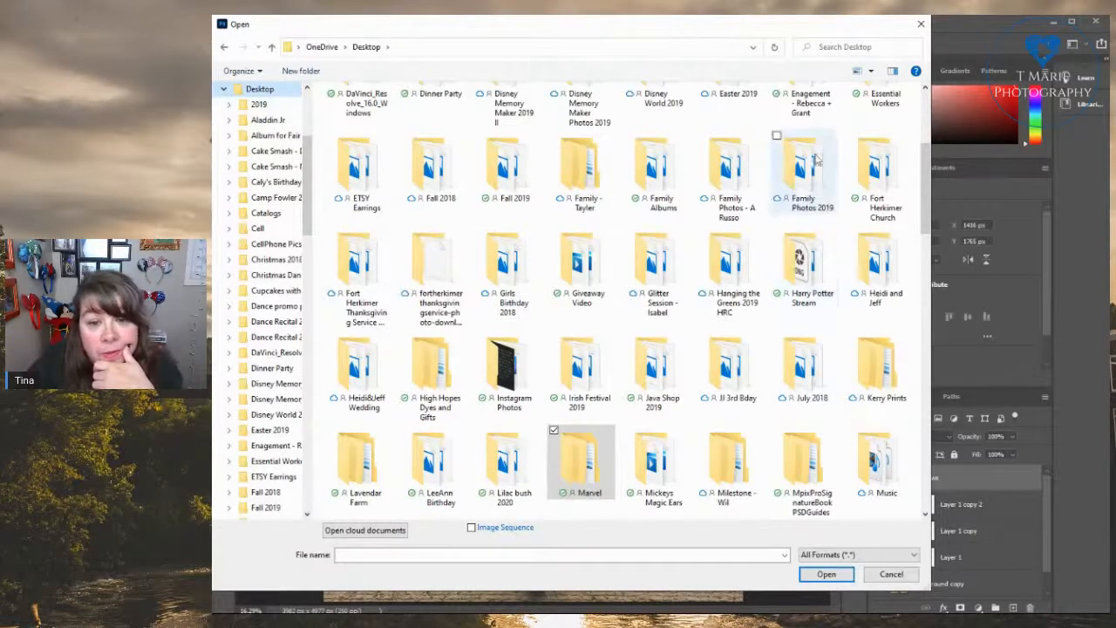
pyautogui.doubleClick(512, 179)
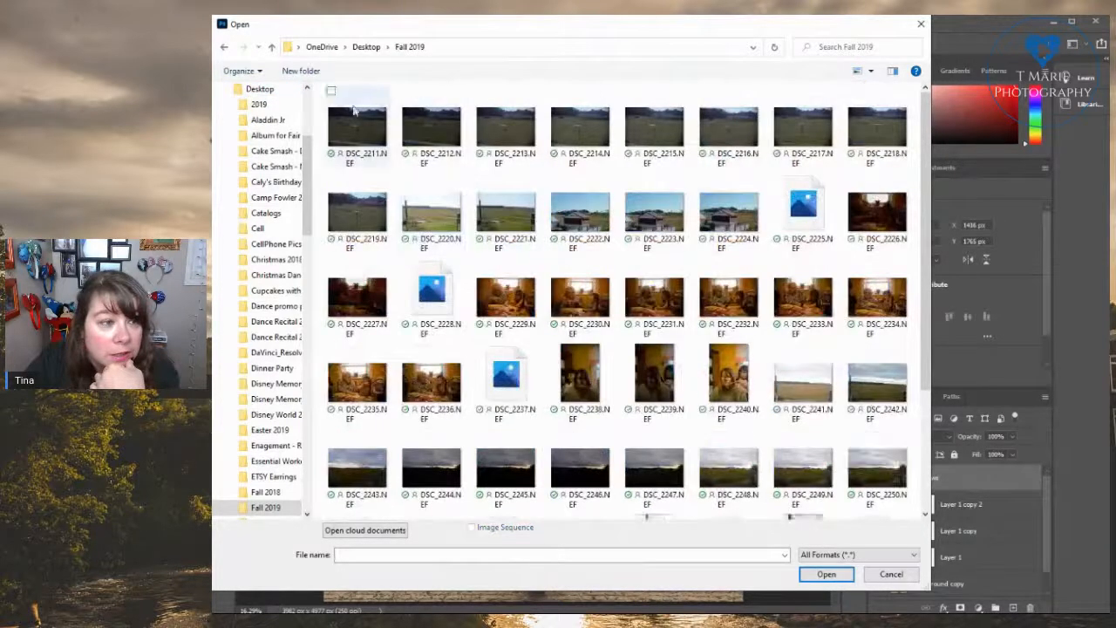
pyautogui.click(271, 46)
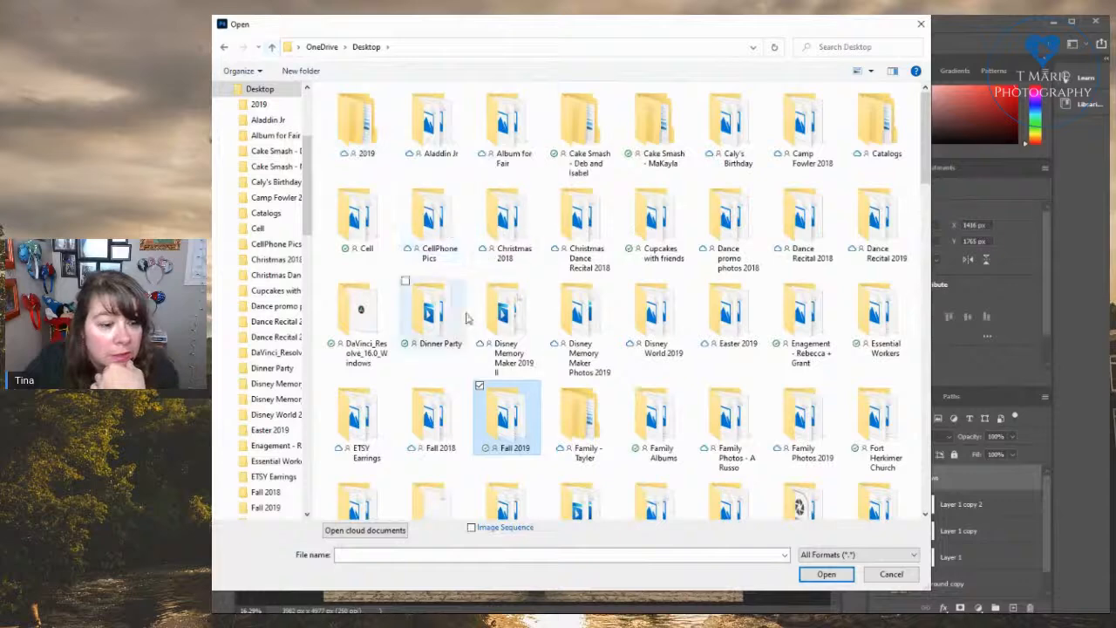
pyautogui.doubleClick(432, 418)
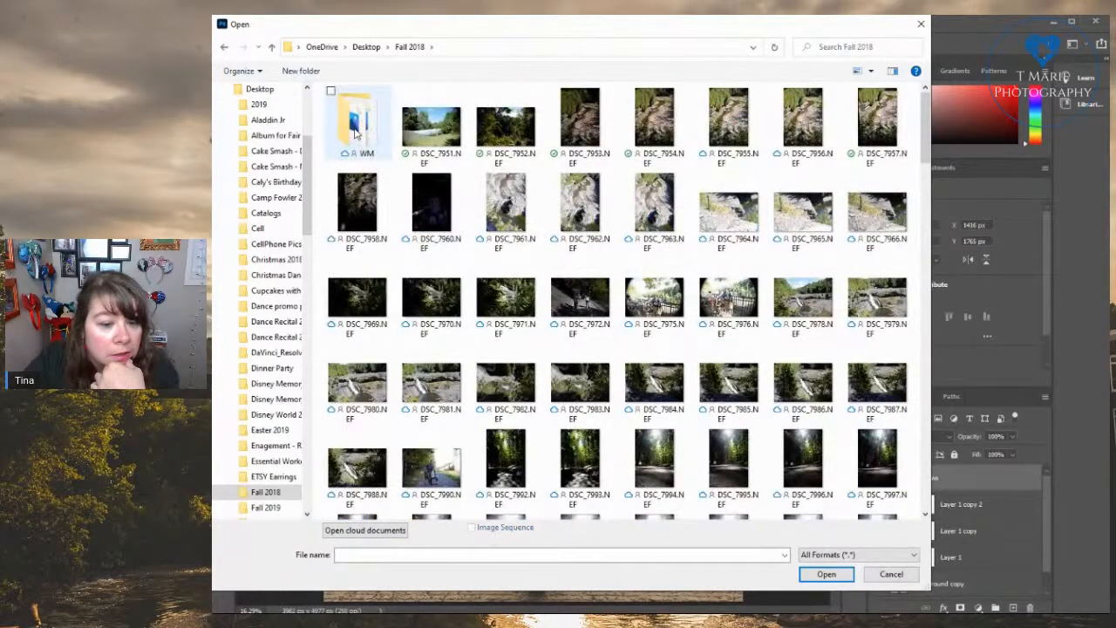
pyautogui.doubleClick(351, 133)
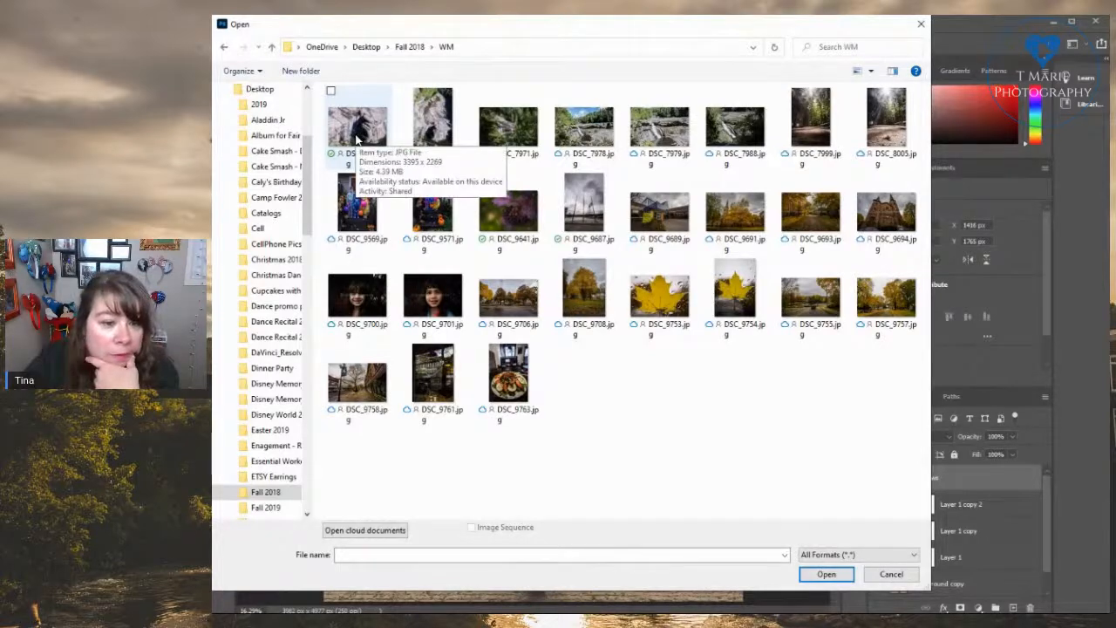
pyautogui.click(271, 47)
pyautogui.click(271, 46)
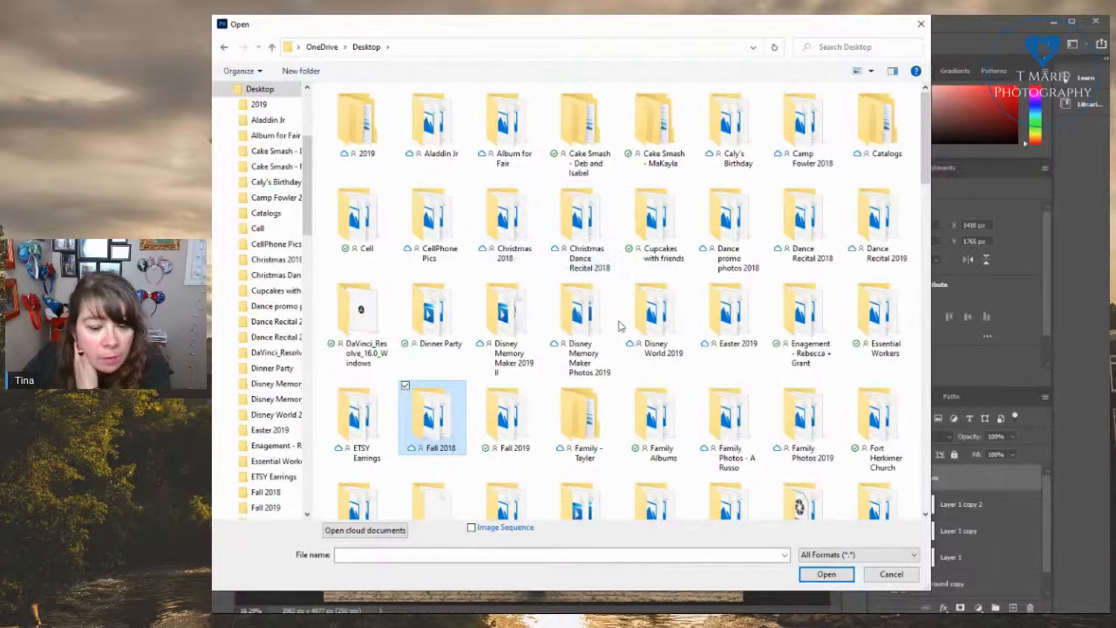
# Examine the sunset photos in the Newport folder and its NW subfolder
pyautogui.scroll(-5, 619, 326)
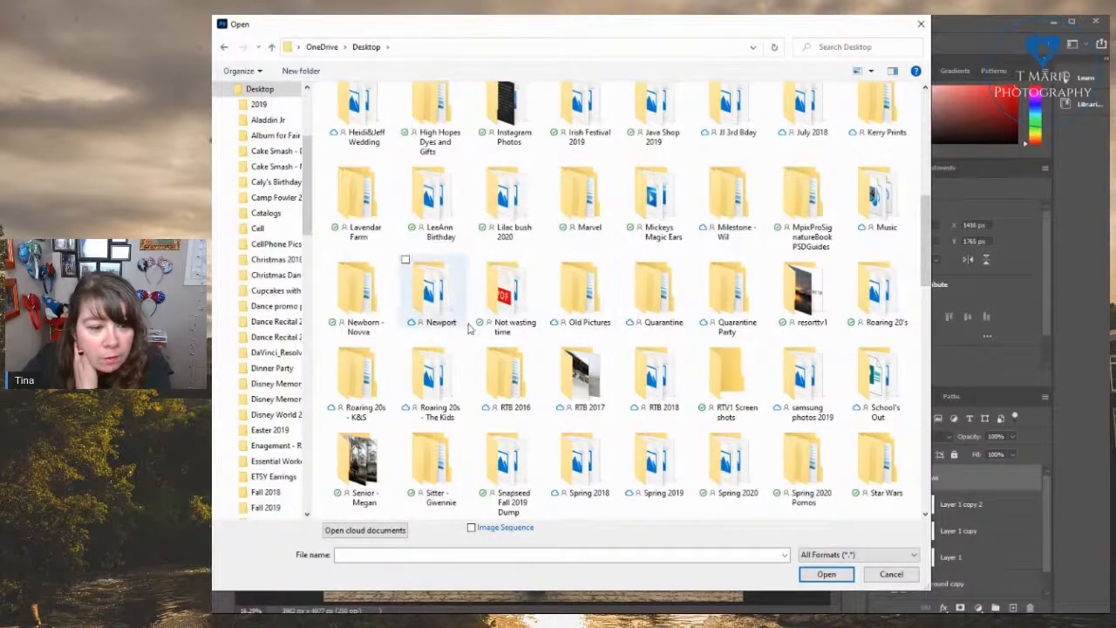
pyautogui.doubleClick(433, 292)
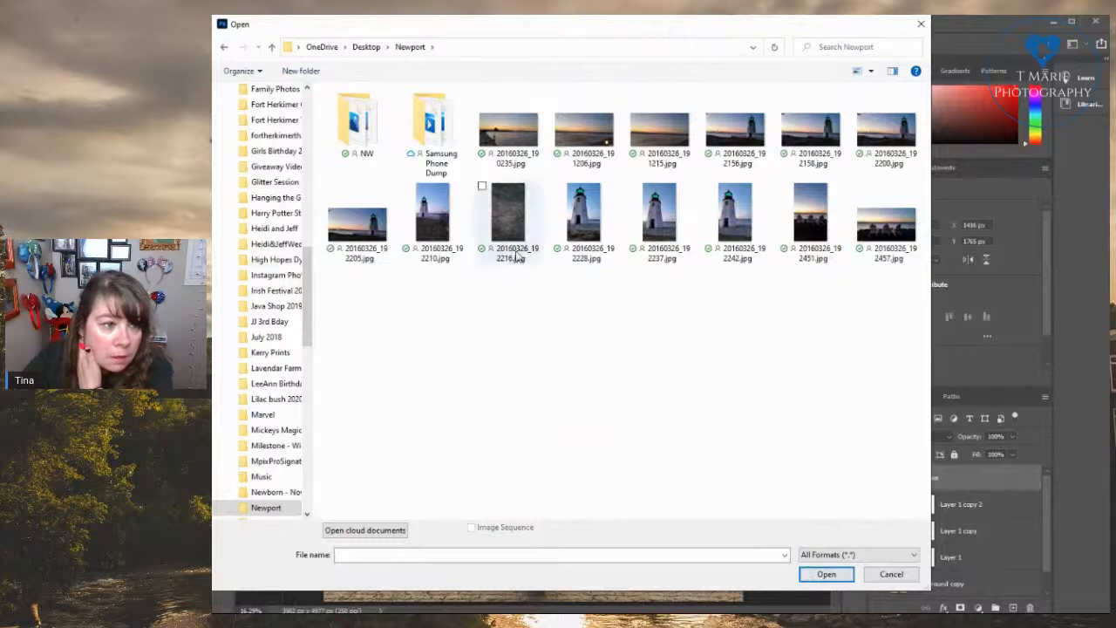
pyautogui.doubleClick(373, 133)
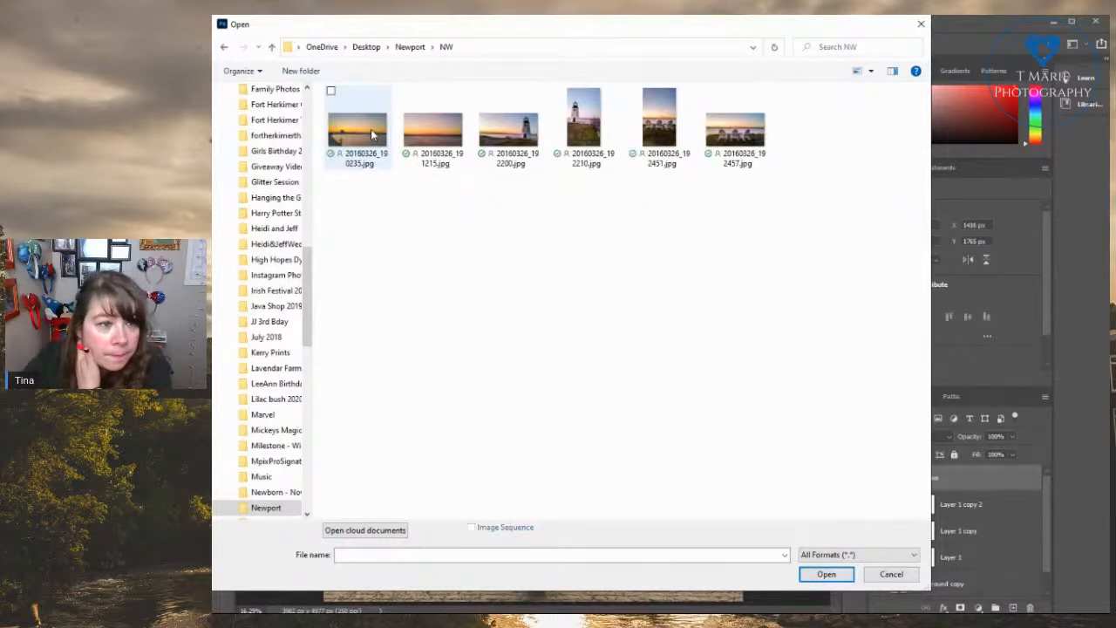
pyautogui.click(273, 47)
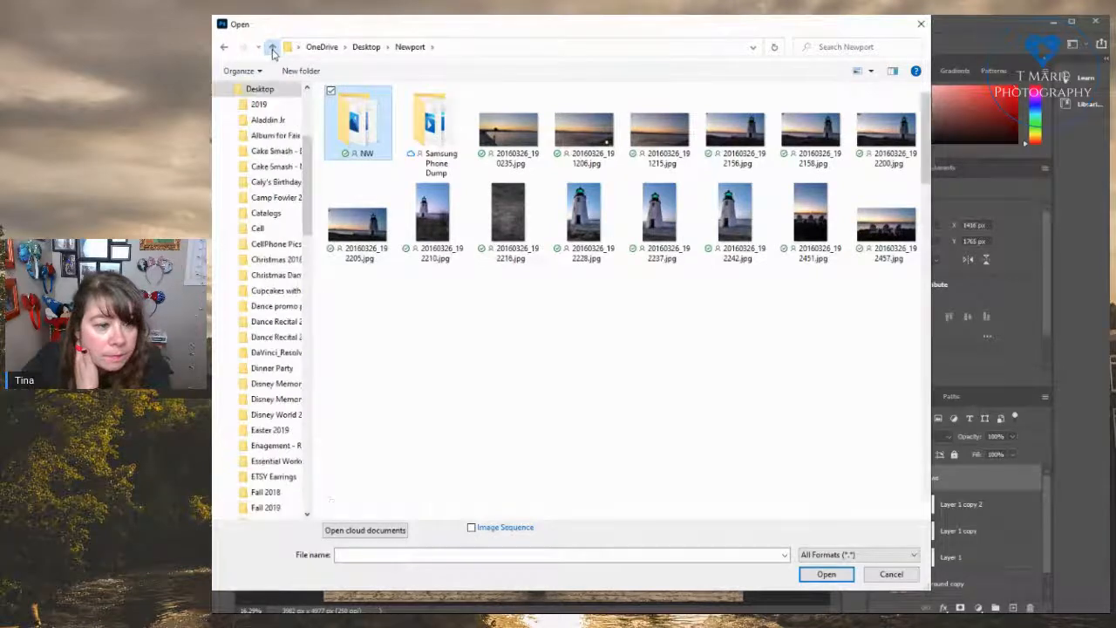
pyautogui.click(272, 47)
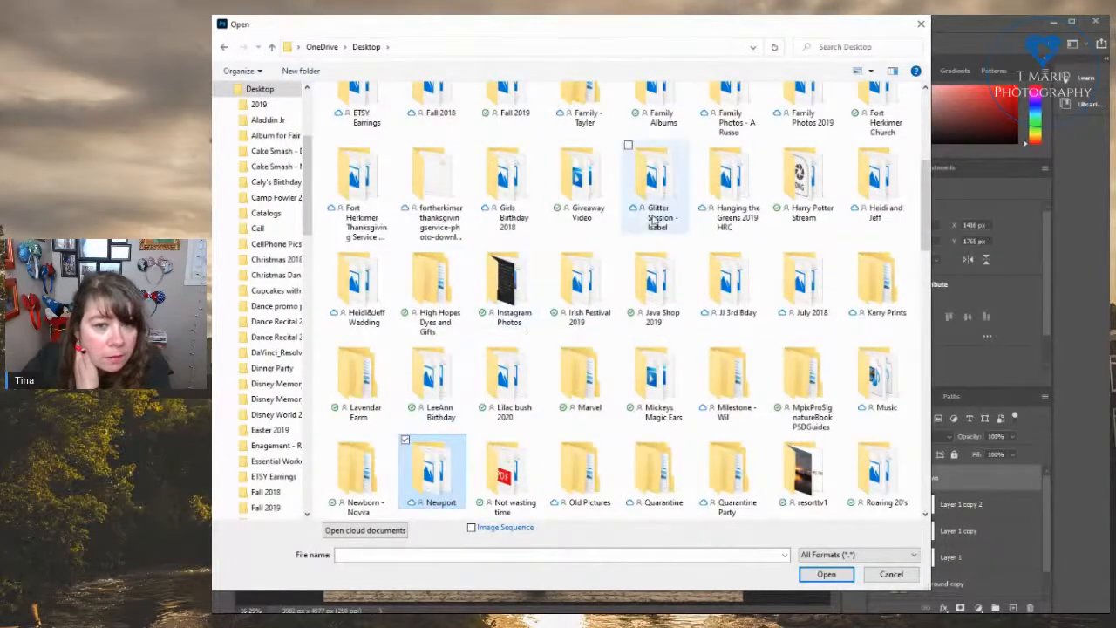
# Open the sunset harbour photo DSC_6619.jpg from the NW subfolder of the July 2018 folder
pyautogui.scroll(3, 655, 221)
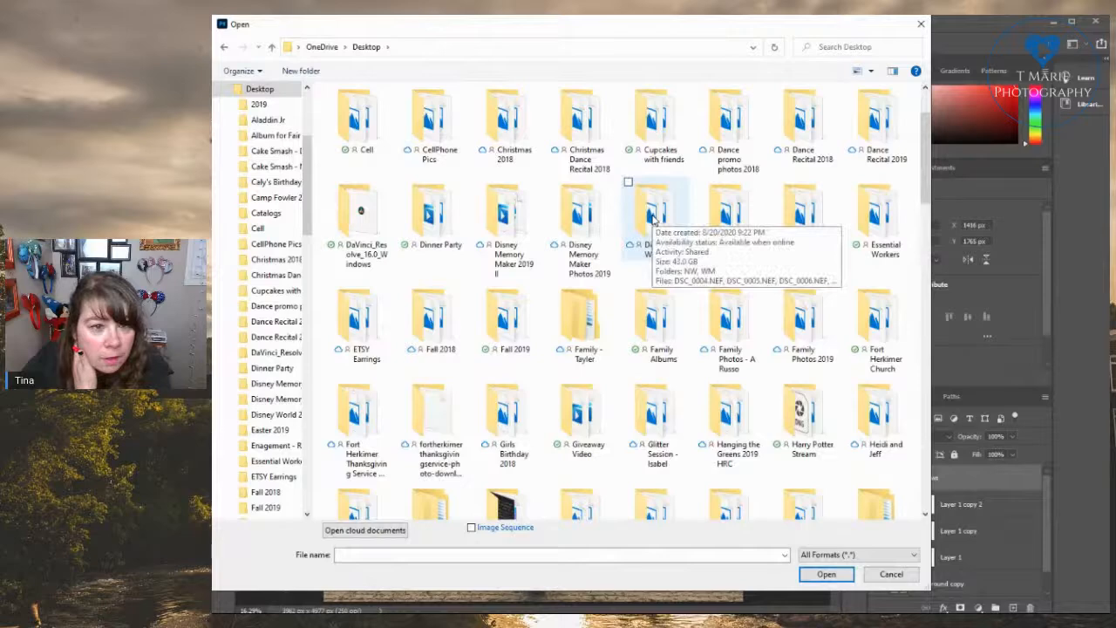
pyautogui.scroll(1, 654, 221)
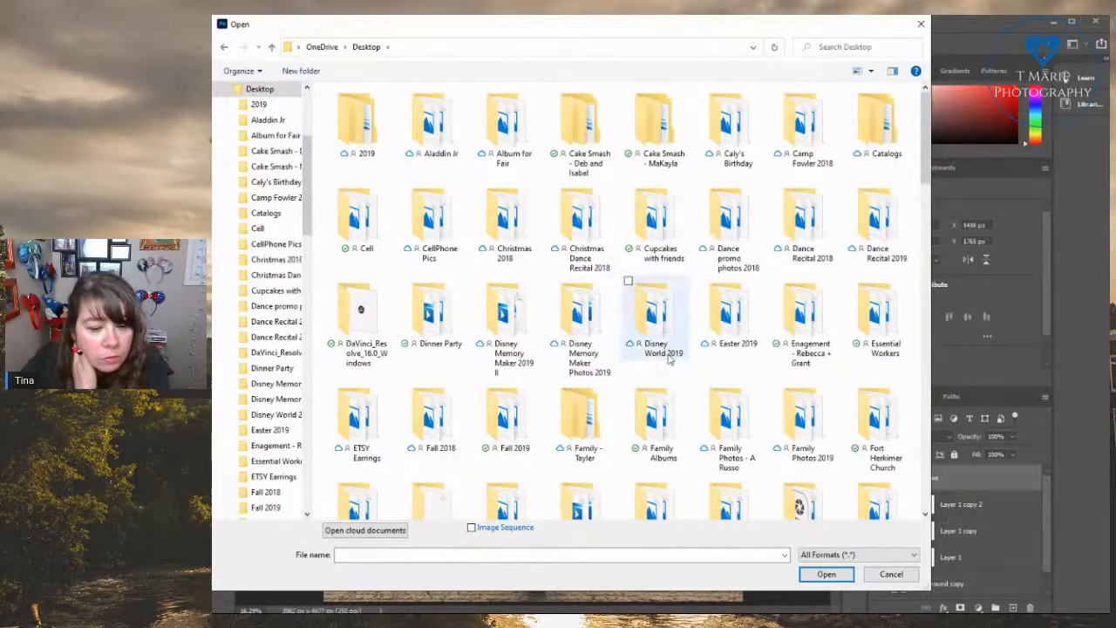
pyautogui.scroll(-3, 670, 360)
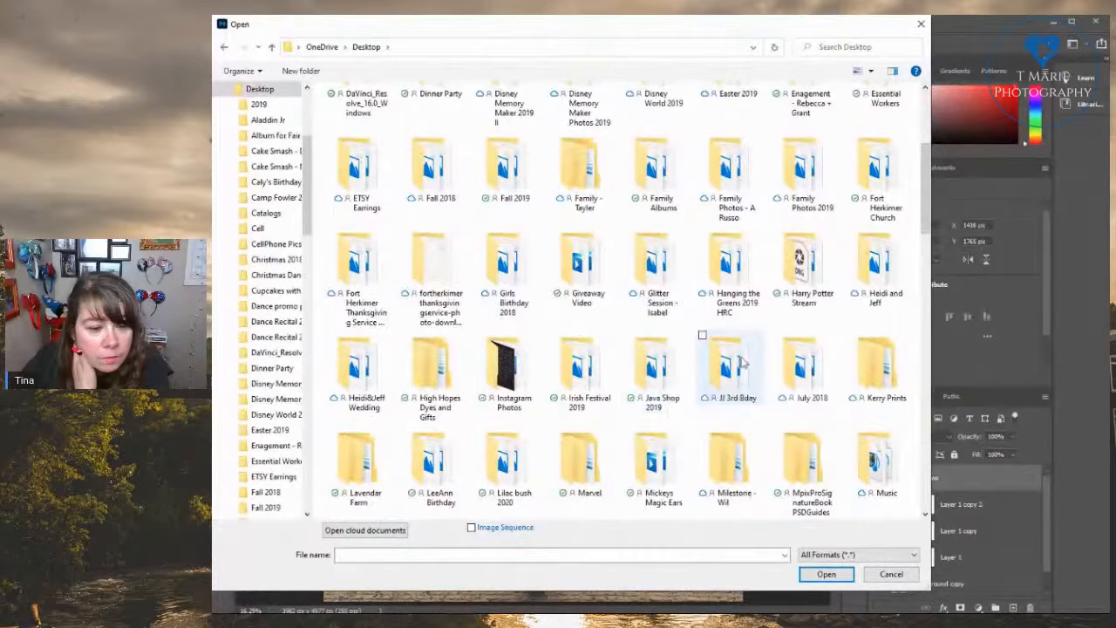
pyautogui.doubleClick(802, 362)
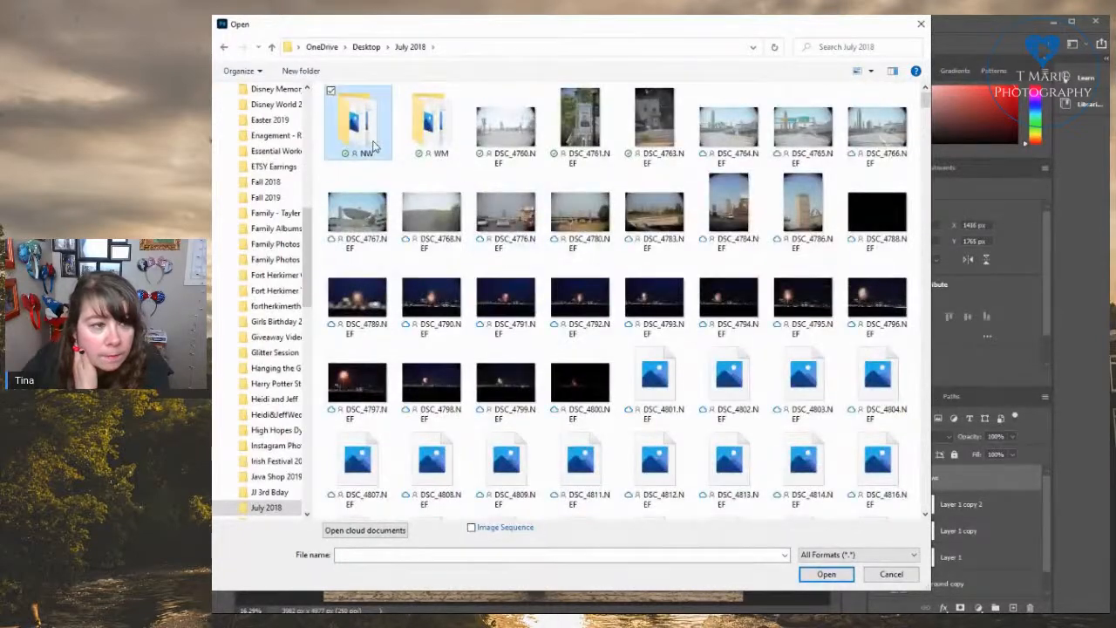
pyautogui.doubleClick(358, 122)
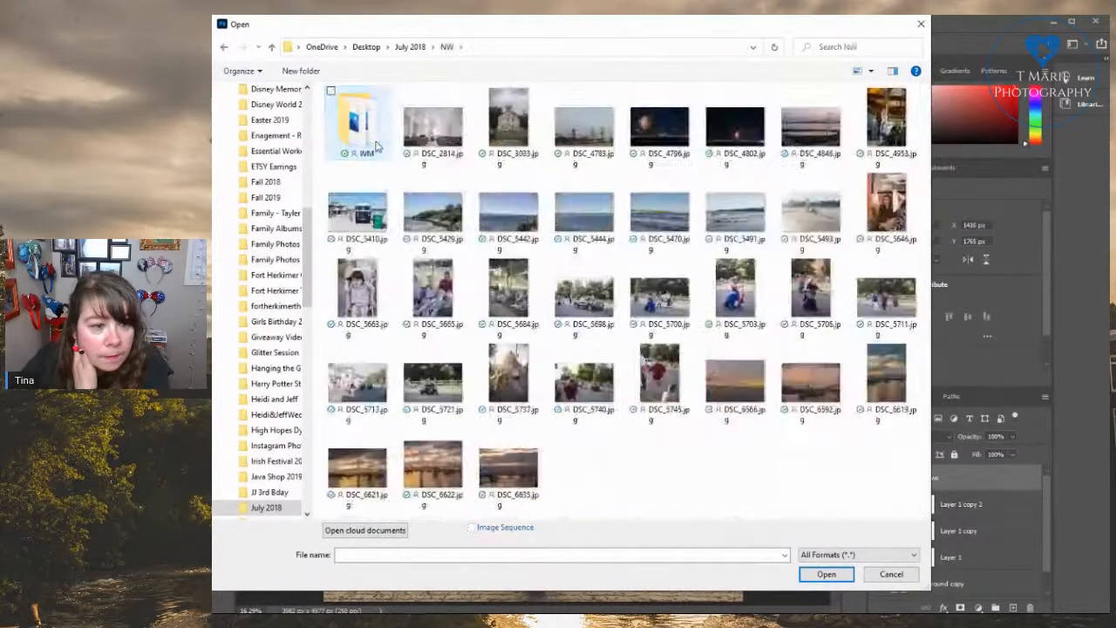
pyautogui.click(886, 389)
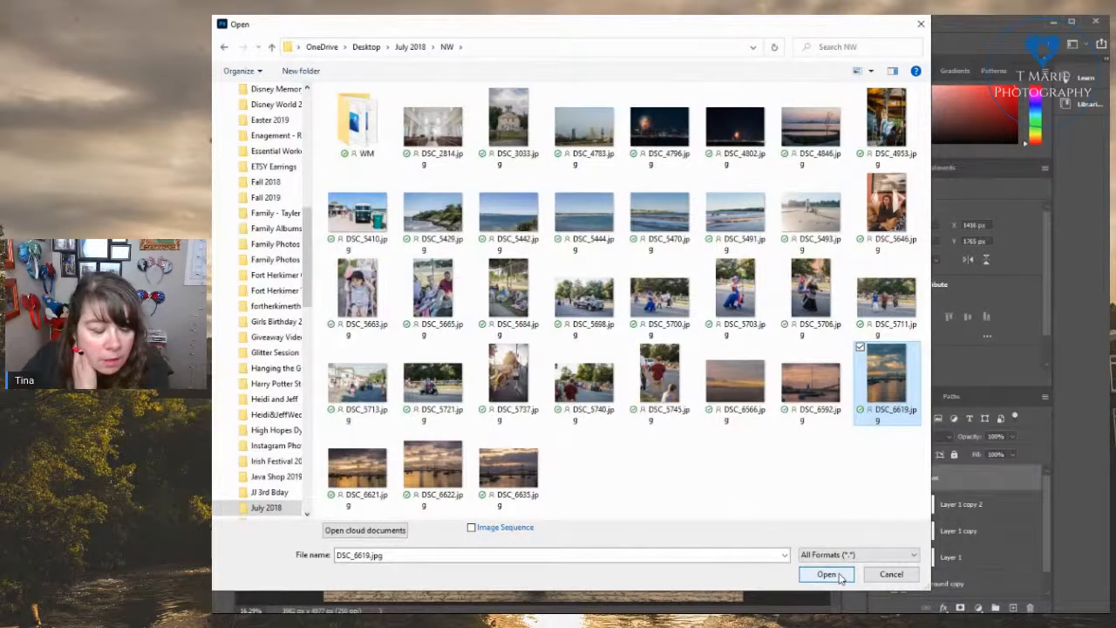
pyautogui.click(827, 574)
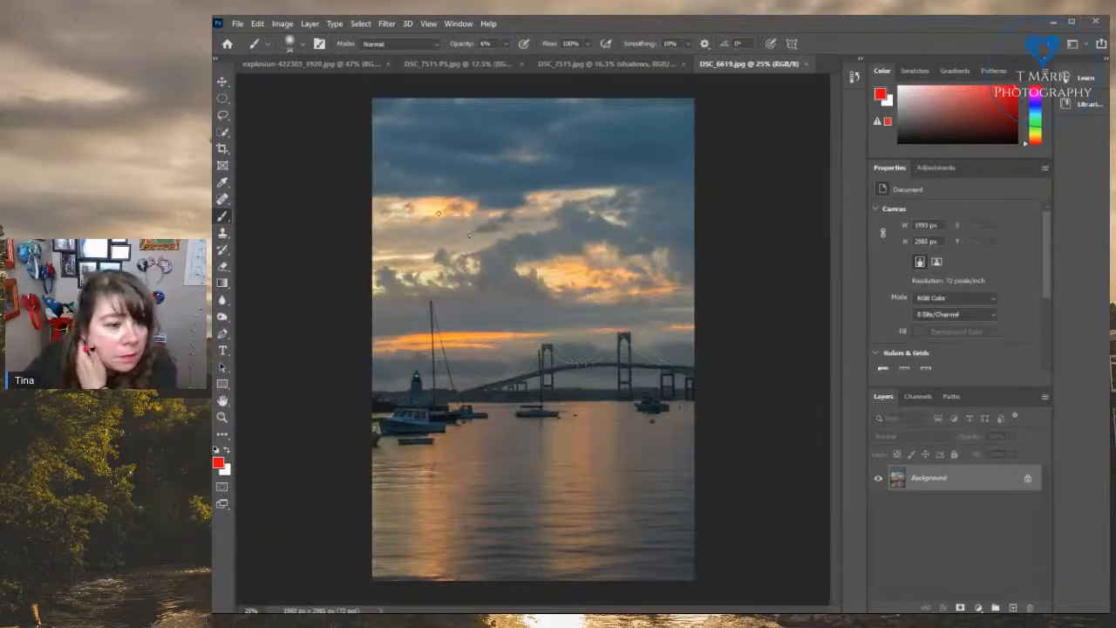
# Warm the midtones of the sunset harbour photo with Color Balance levels of +13, -7 and -18
pyautogui.click(237, 24)
pyautogui.moveTo(284, 26)
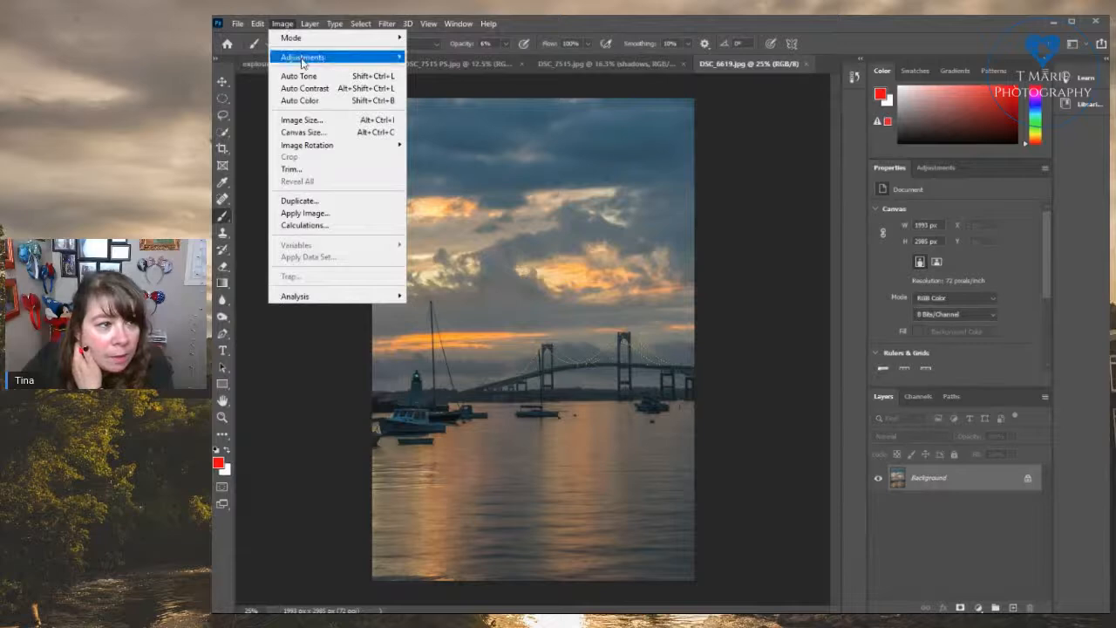
pyautogui.moveTo(301, 56)
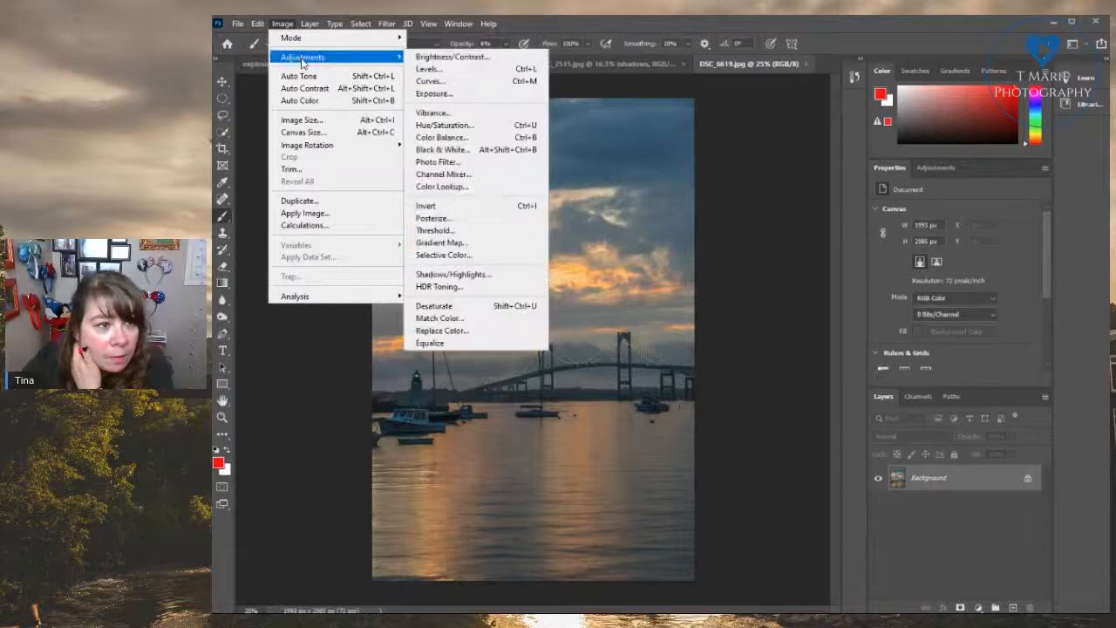
pyautogui.click(461, 137)
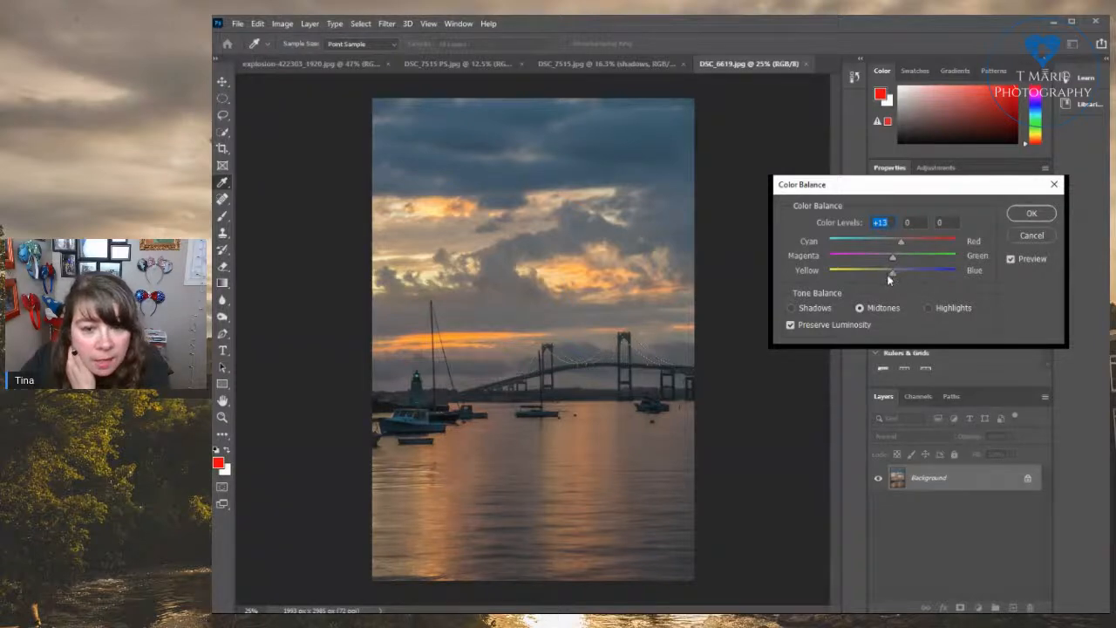
pyautogui.moveTo(893, 258)
pyautogui.mouseDown()
pyautogui.moveTo(881, 257)
pyautogui.moveTo(895, 260)
pyautogui.moveTo(882, 275)
pyautogui.mouseUp()
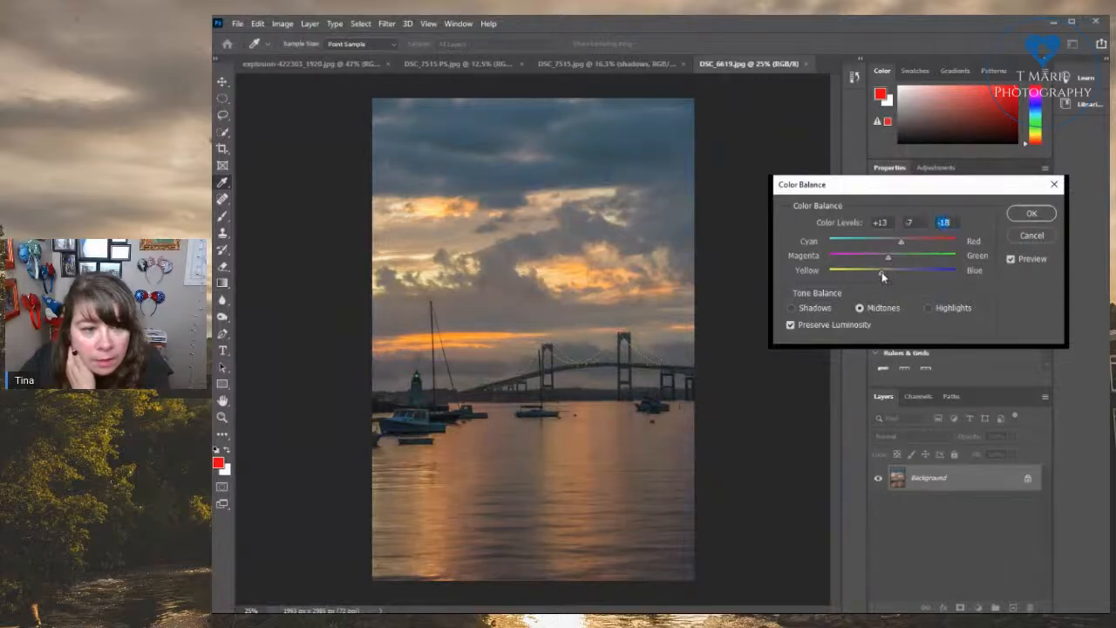
pyautogui.click(1026, 214)
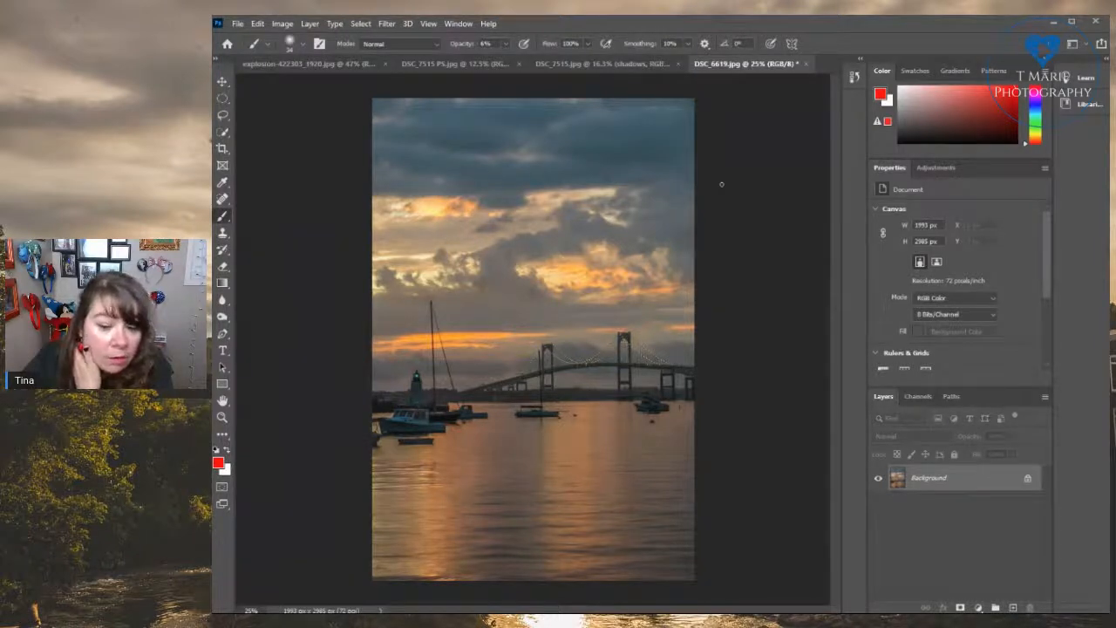
# Select the full-width upper sky of DSC_6619.jpg, down to just above the sailboat mast, with the Rectangular Marquee tool
pyautogui.click(222, 82)
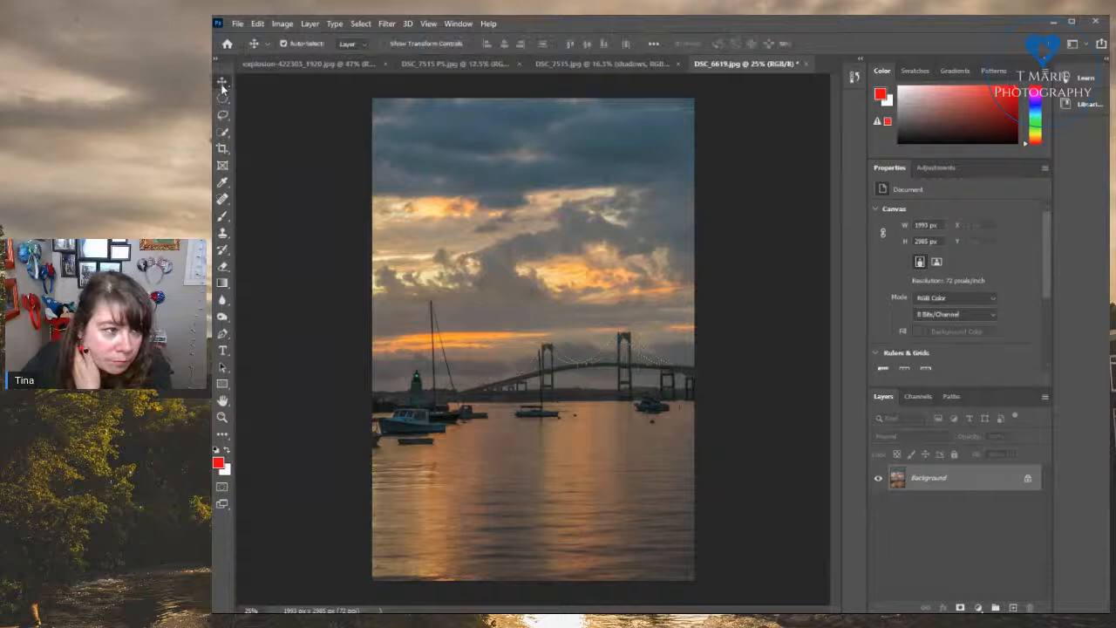
pyautogui.moveTo(223, 99); pyautogui.dragTo(265, 100)
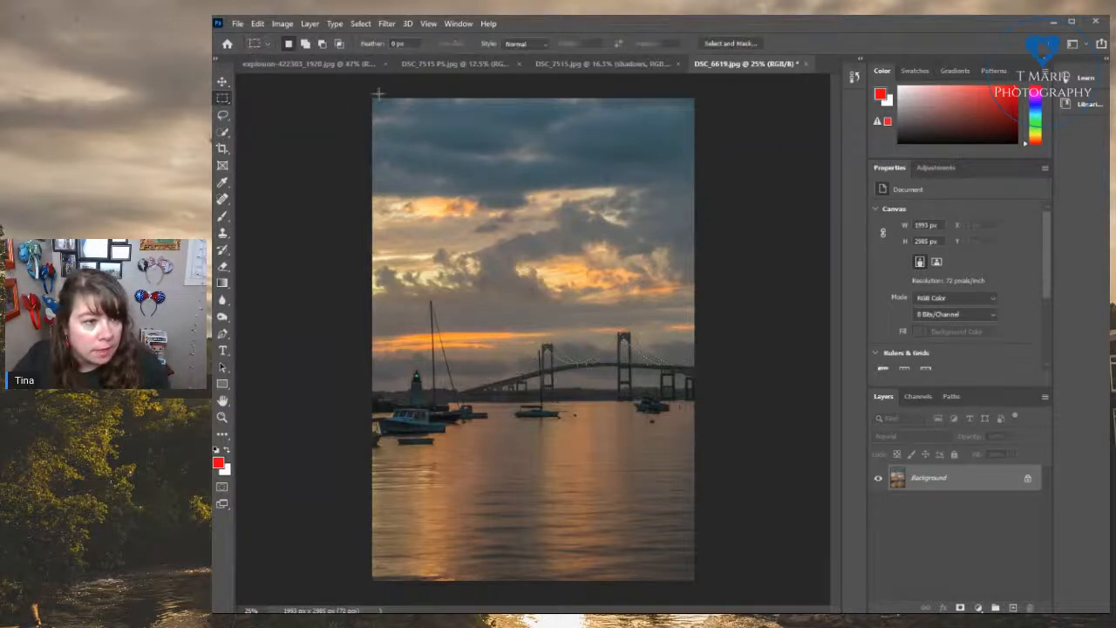
pyautogui.moveTo(375, 100); pyautogui.dragTo(697, 296)
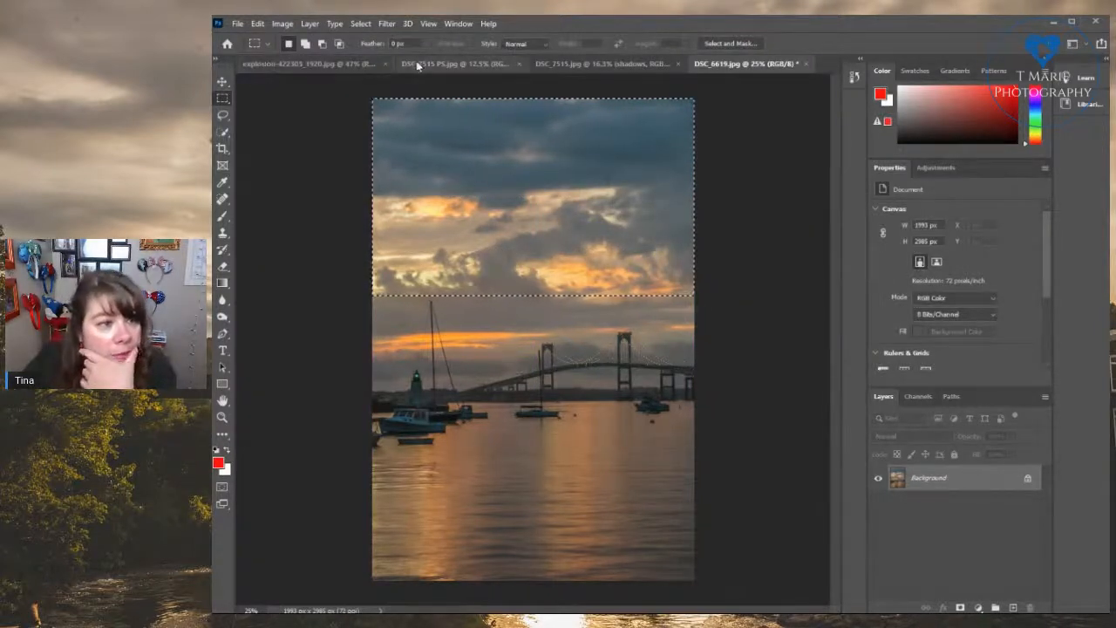
# Try pasting the selected sky into DSC_7515.jpg, scaled to about 170% over the top of the portrait, and delete it
pyautogui.click(580, 64)
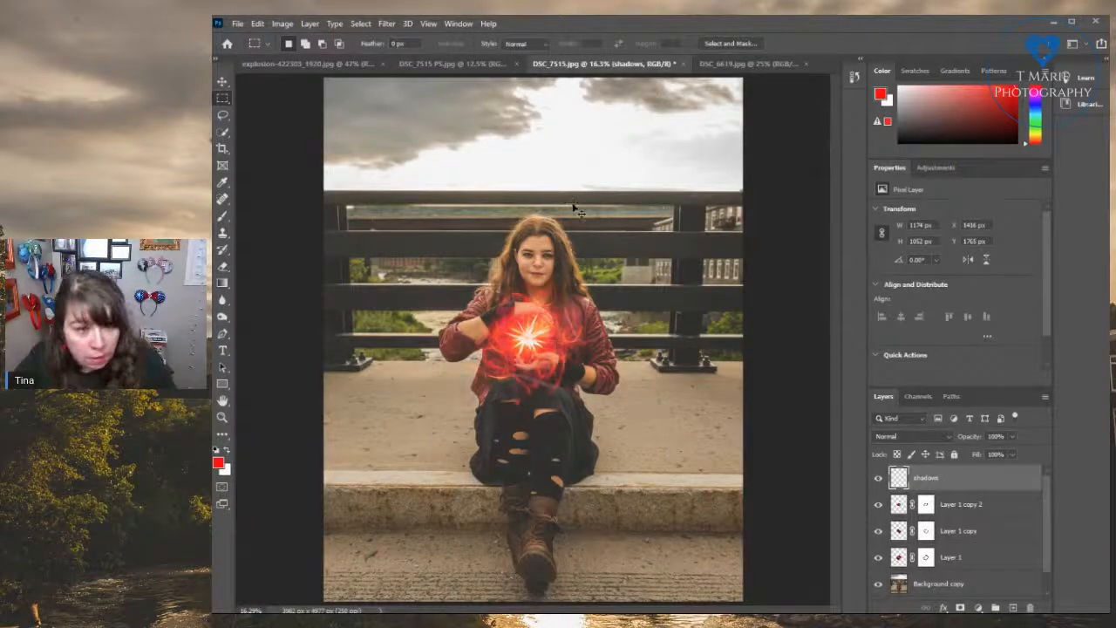
pyautogui.hotkey('ctrl', 'v')
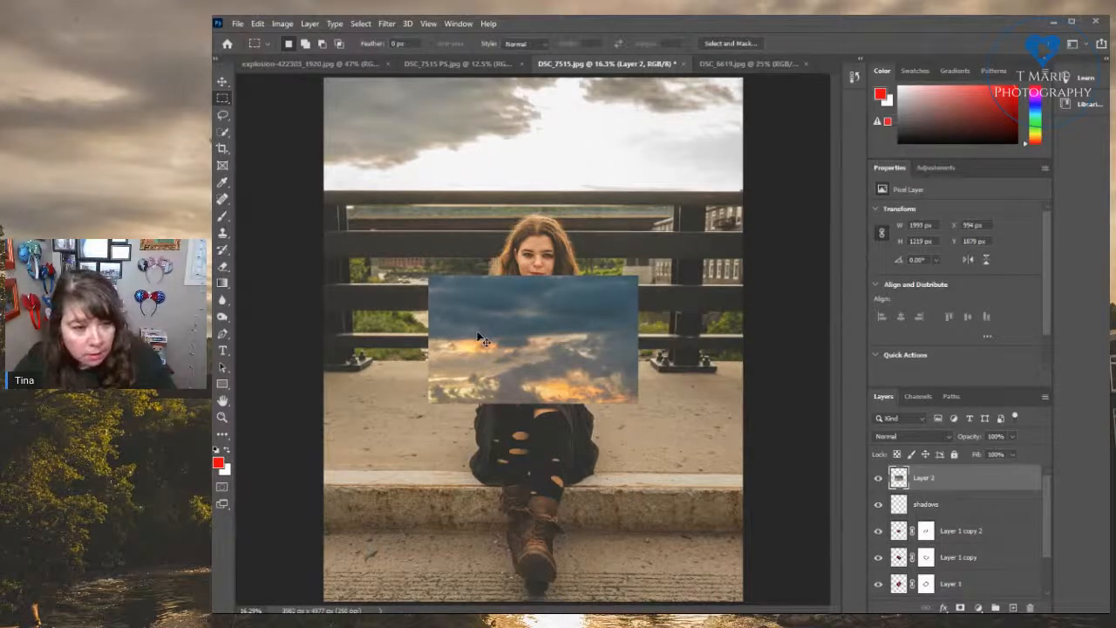
pyautogui.hotkey('ctrl', 't')
pyautogui.moveTo(428, 278); pyautogui.dragTo(359, 233)
pyautogui.moveTo(638, 402); pyautogui.dragTo(714, 450)
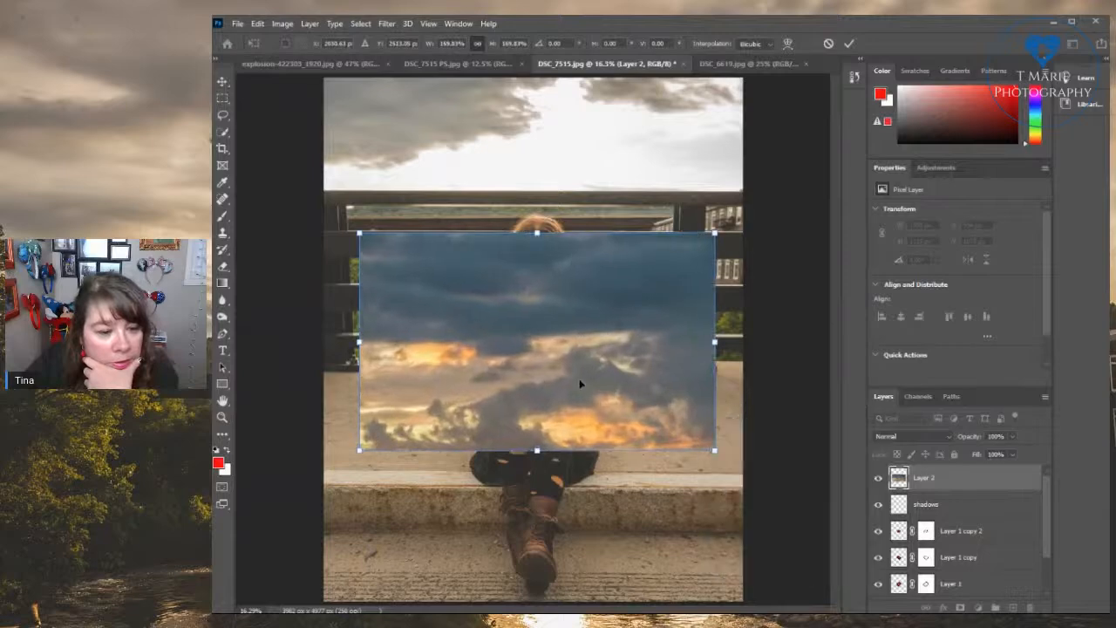
pyautogui.moveTo(556, 345)
pyautogui.mouseDown()
pyautogui.moveTo(527, 160)
pyautogui.moveTo(596, 168)
pyautogui.moveTo(562, 170)
pyautogui.moveTo(572, 204)
pyautogui.mouseUp()
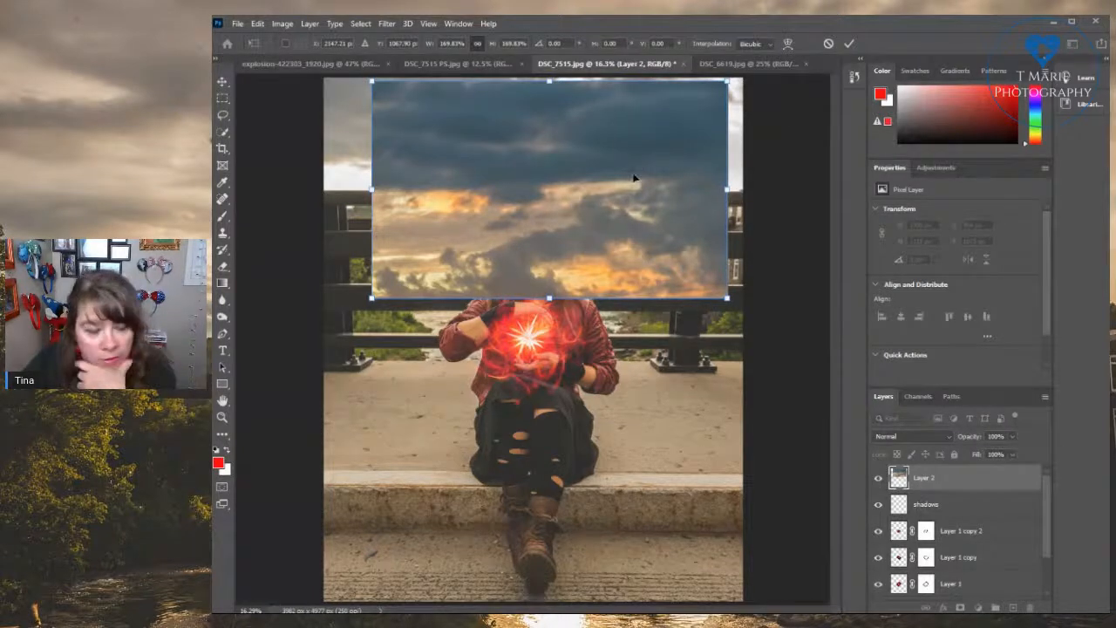
pyautogui.press('Return')
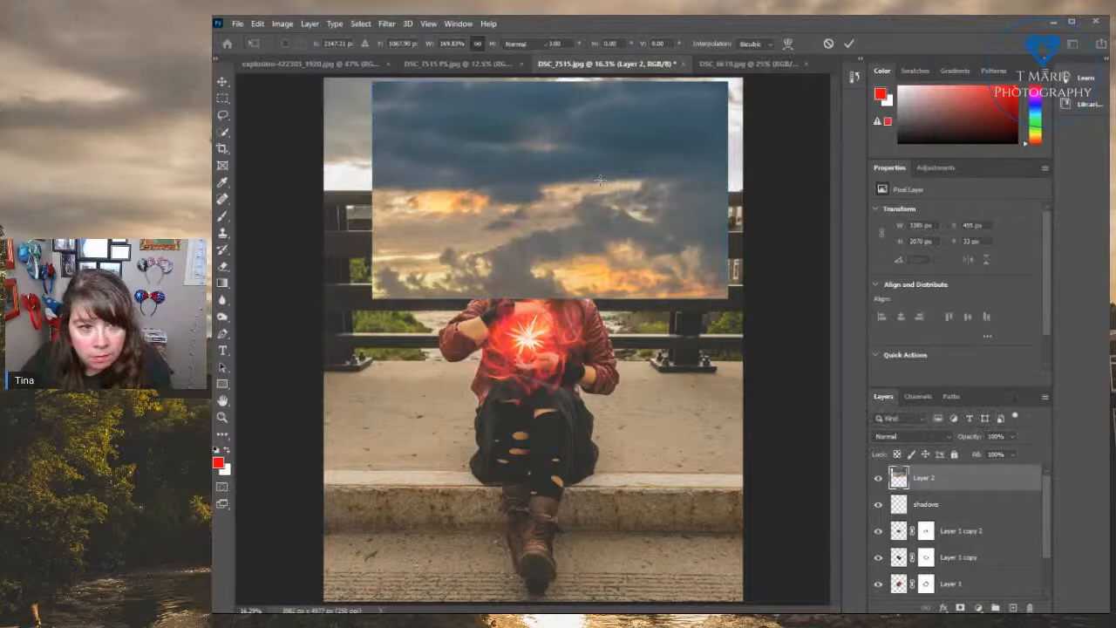
pyautogui.press('Delete')
# Return to the selected sky in DSC_6619.jpg and paste it as a new layer into DSC_7515.jpg
pyautogui.click(756, 65)
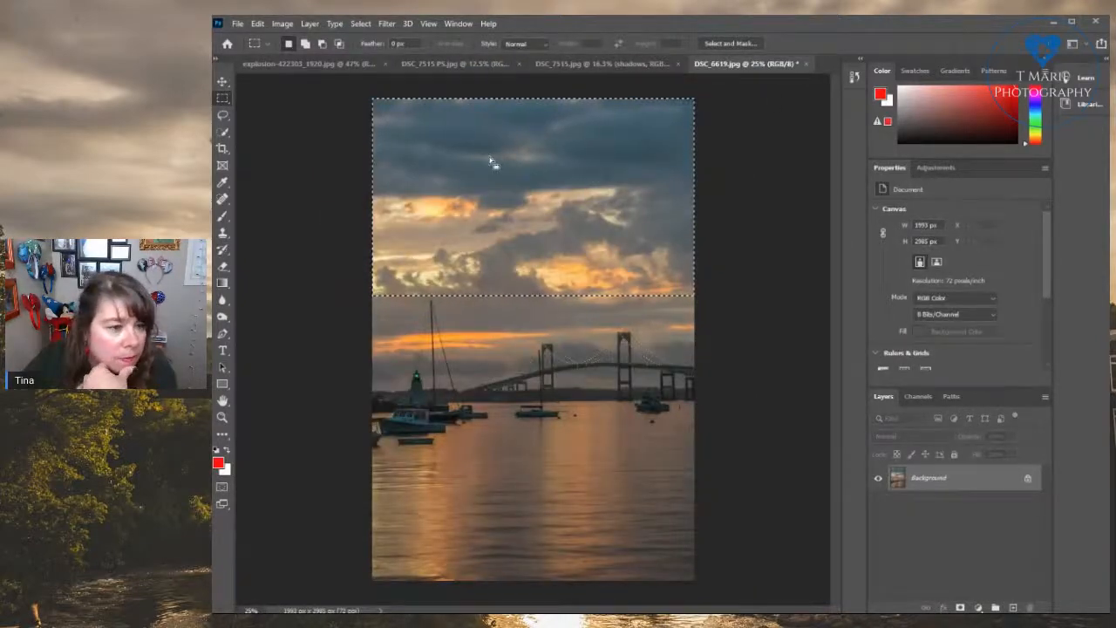
pyautogui.click(428, 23)
pyautogui.click(455, 119)
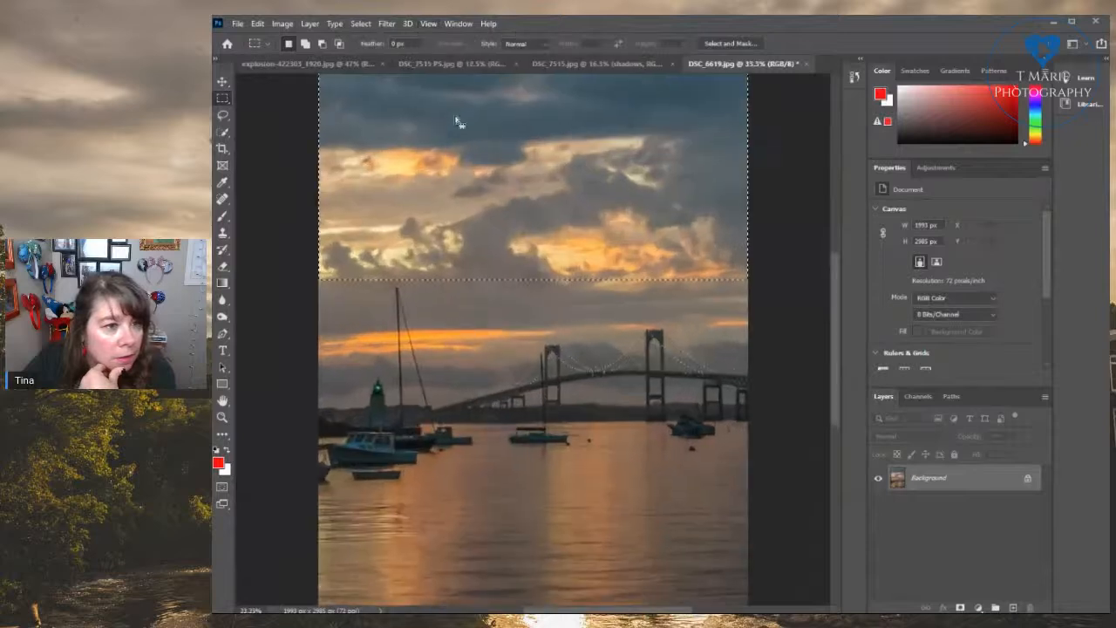
pyautogui.scroll(3, 513, 171)
pyautogui.scroll(1, 515, 173)
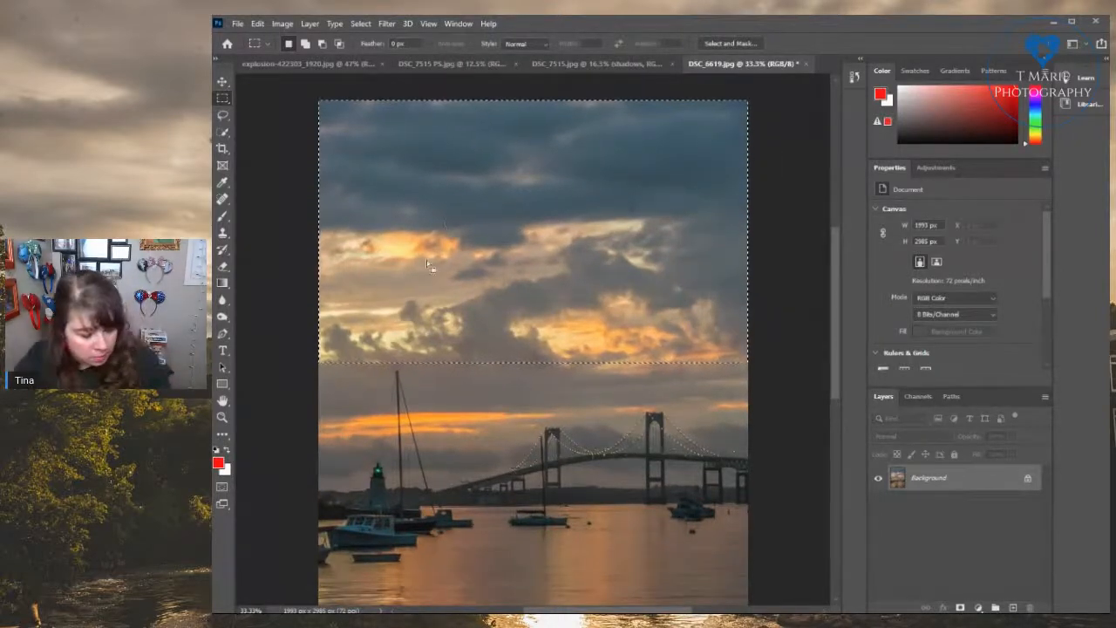
pyautogui.click(558, 64)
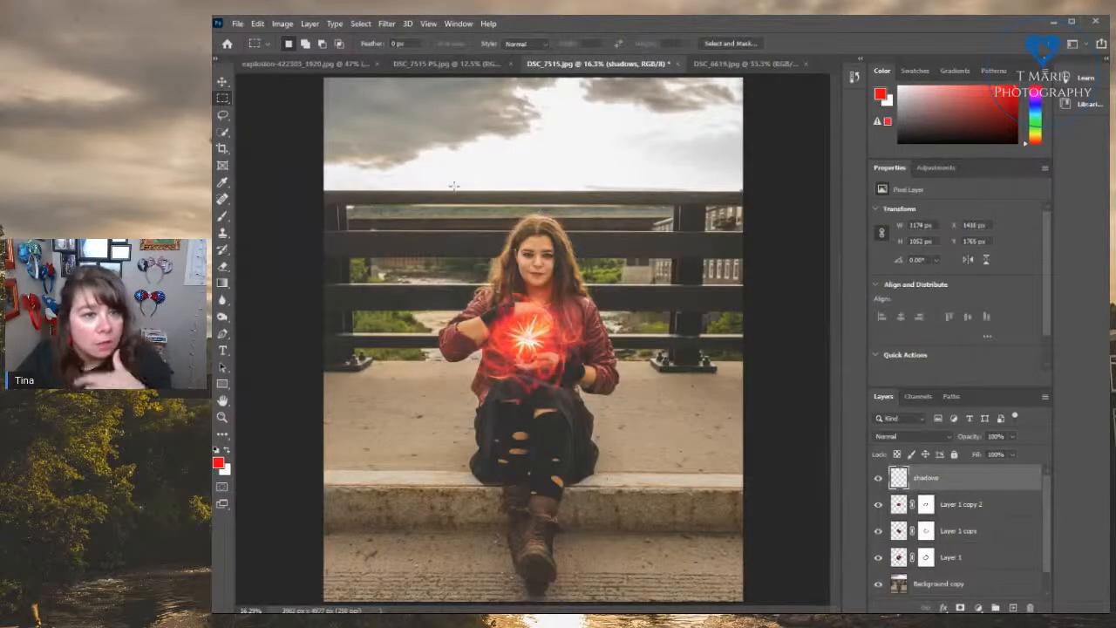
pyautogui.hotkey('ctrl', 'v')
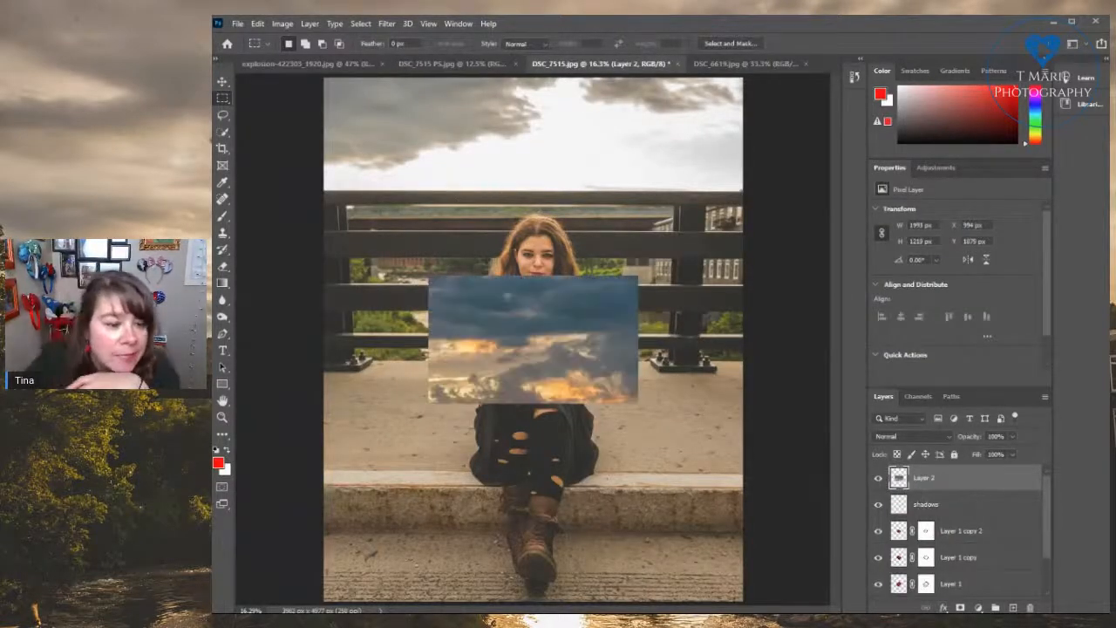
# Scale the pasted sky to about 199.8% and place it at the top of the portrait, ending at the upper railing
pyautogui.hotkey('ctrl', 't')
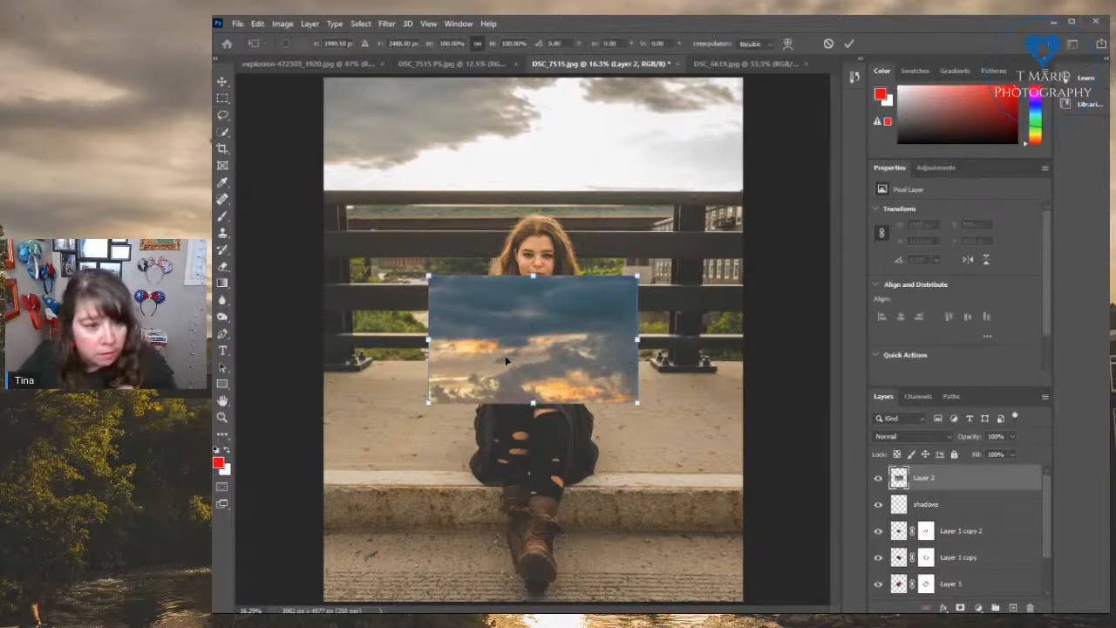
pyautogui.moveTo(428, 276); pyautogui.dragTo(312, 200)
pyautogui.moveTo(469, 266); pyautogui.dragTo(477, 77)
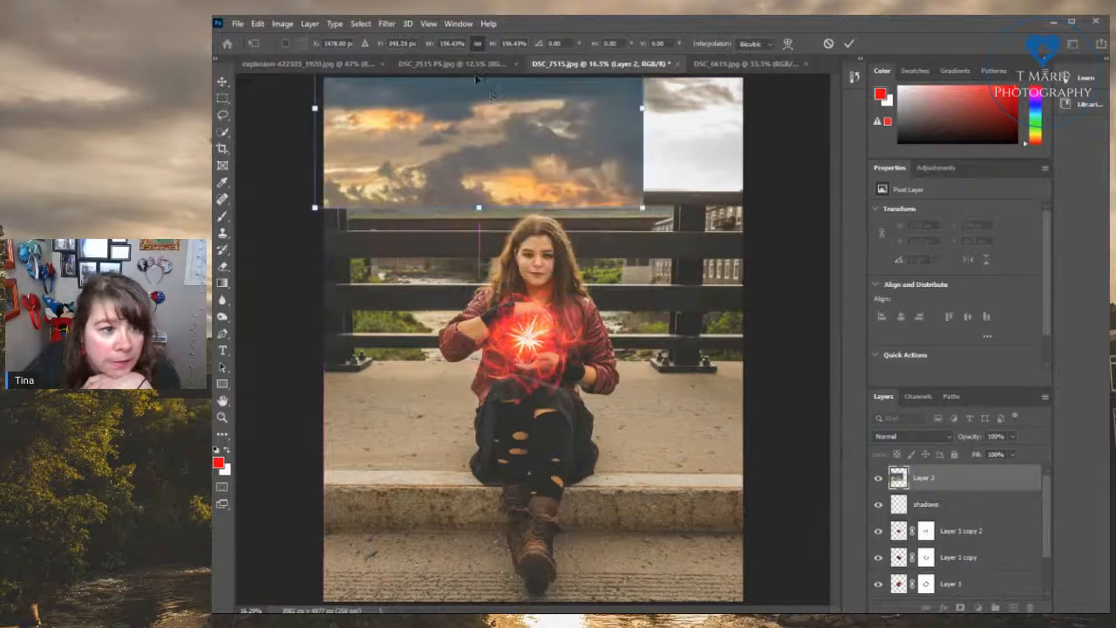
pyautogui.moveTo(553, 149)
pyautogui.mouseDown()
pyautogui.moveTo(556, 127)
pyautogui.moveTo(566, 148)
pyautogui.mouseUp()
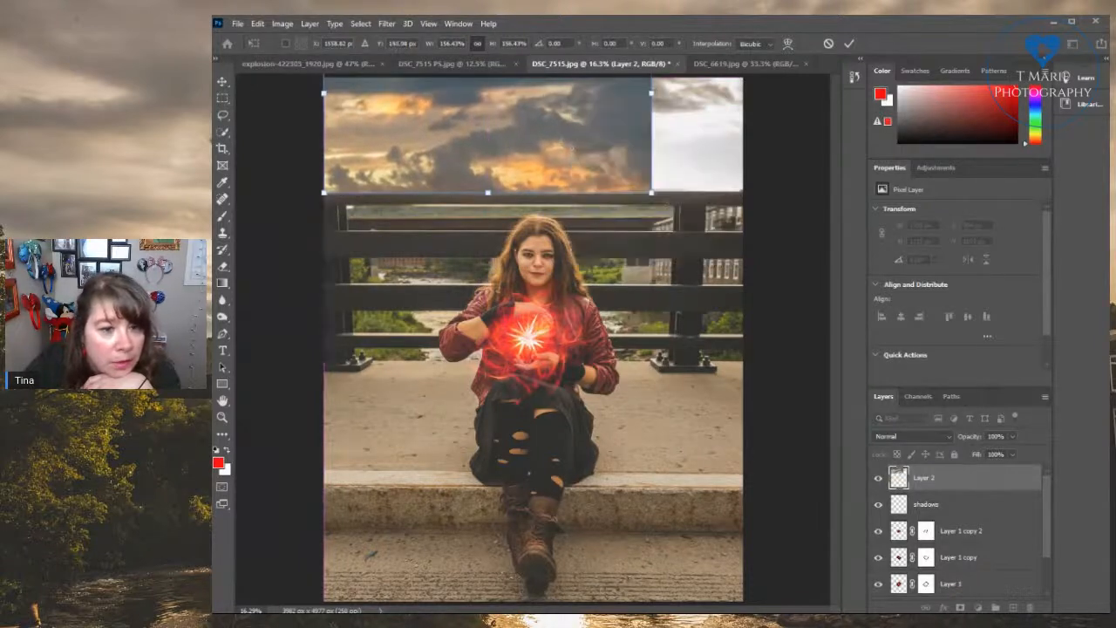
pyautogui.moveTo(651, 93); pyautogui.dragTo(742, 94)
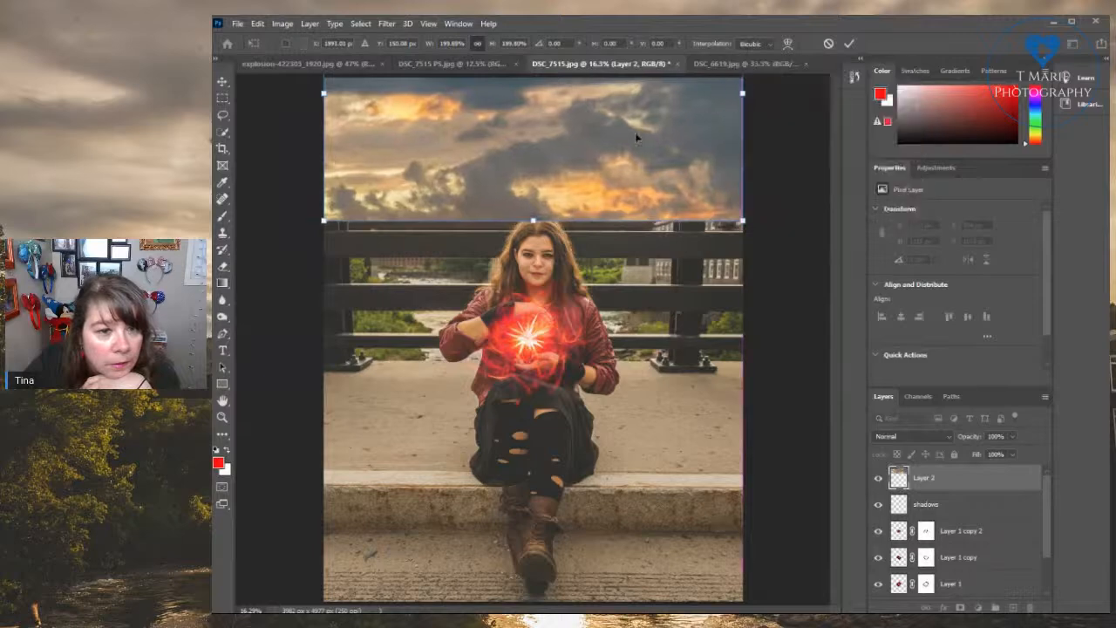
pyautogui.moveTo(637, 139); pyautogui.dragTo(645, 104)
pyautogui.moveTo(655, 158); pyautogui.dragTo(654, 154)
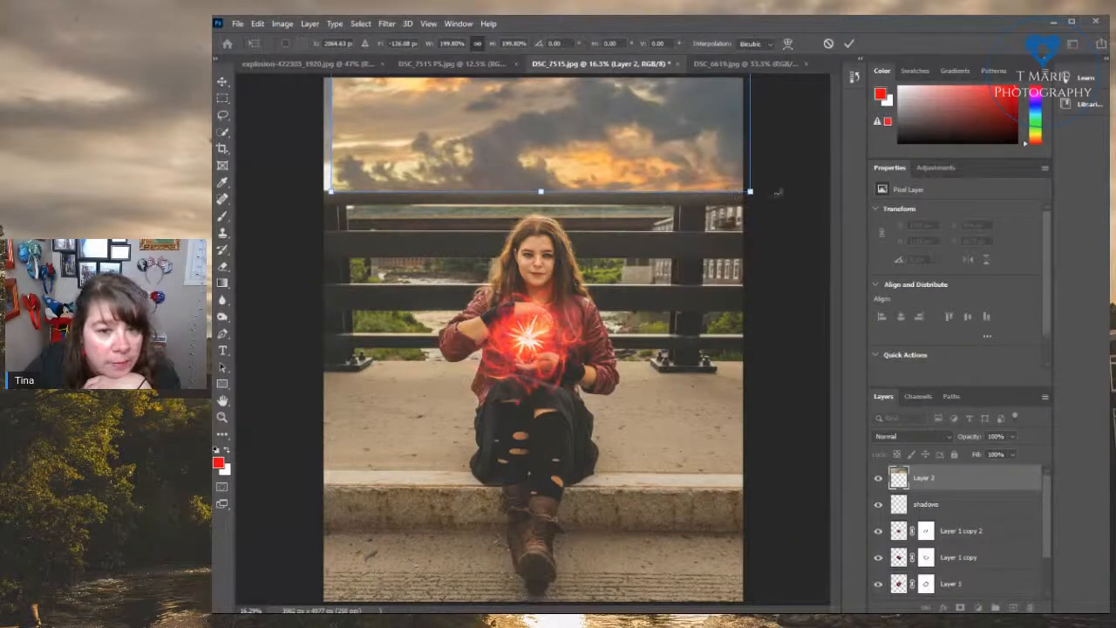
pyautogui.press('Return')
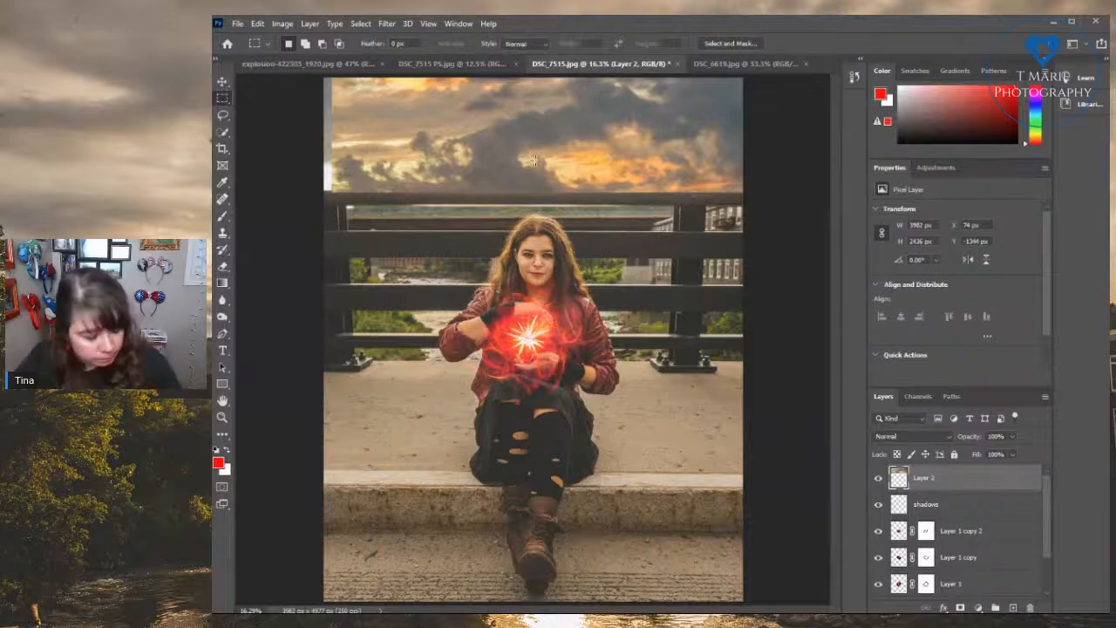
# Enlarge the sky layer to about 101.7% and shift it left so it covers the portrait's full width
pyautogui.hotkey('ctrl', 't')
pyautogui.moveTo(332, 191); pyautogui.dragTo(322, 195)
pyautogui.moveTo(412, 170); pyautogui.dragTo(408, 164)
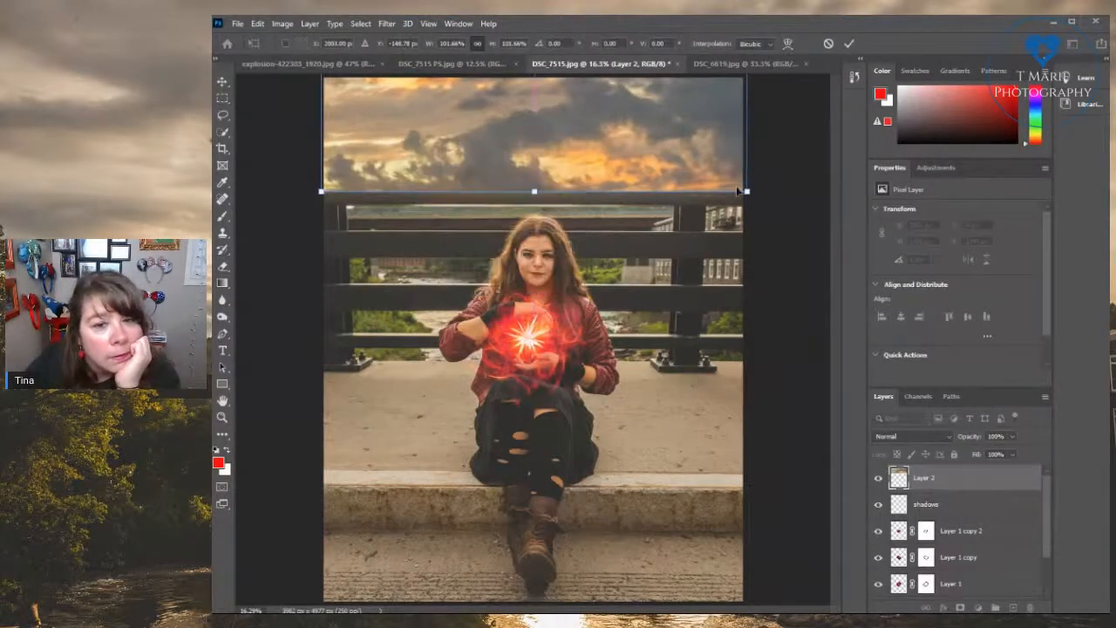
pyautogui.press('Return')
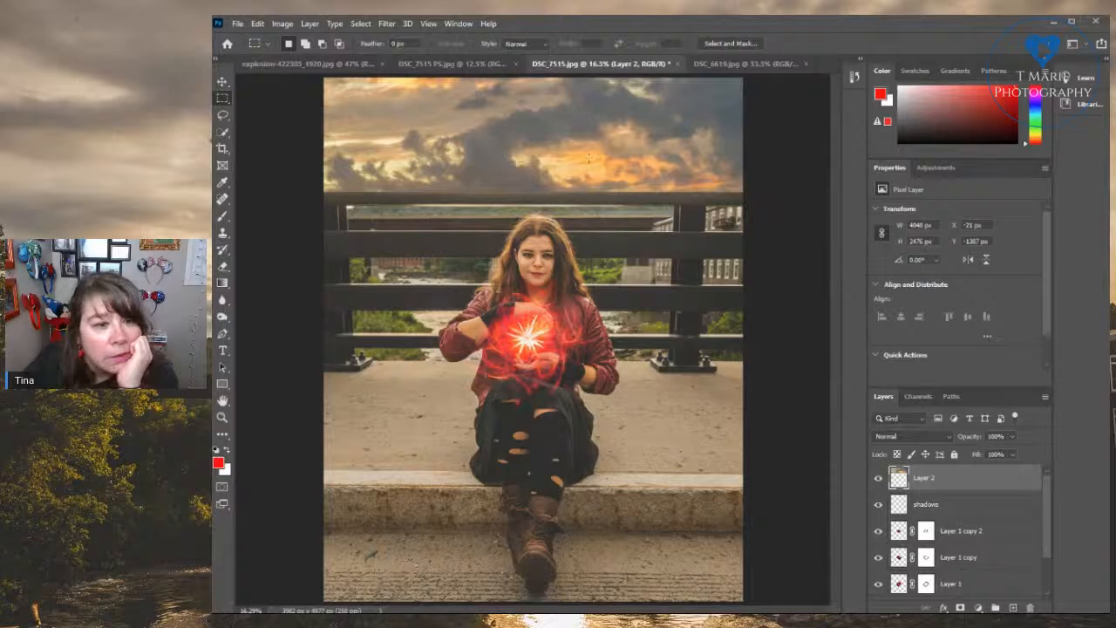
# Move and nudge the sky layer vertically until its lower edge meets the top railing, and deselect the layer
pyautogui.click(222, 81)
pyautogui.moveTo(563, 157); pyautogui.dragTo(563, 138)
pyautogui.moveTo(678, 145); pyautogui.dragTo(678, 151)
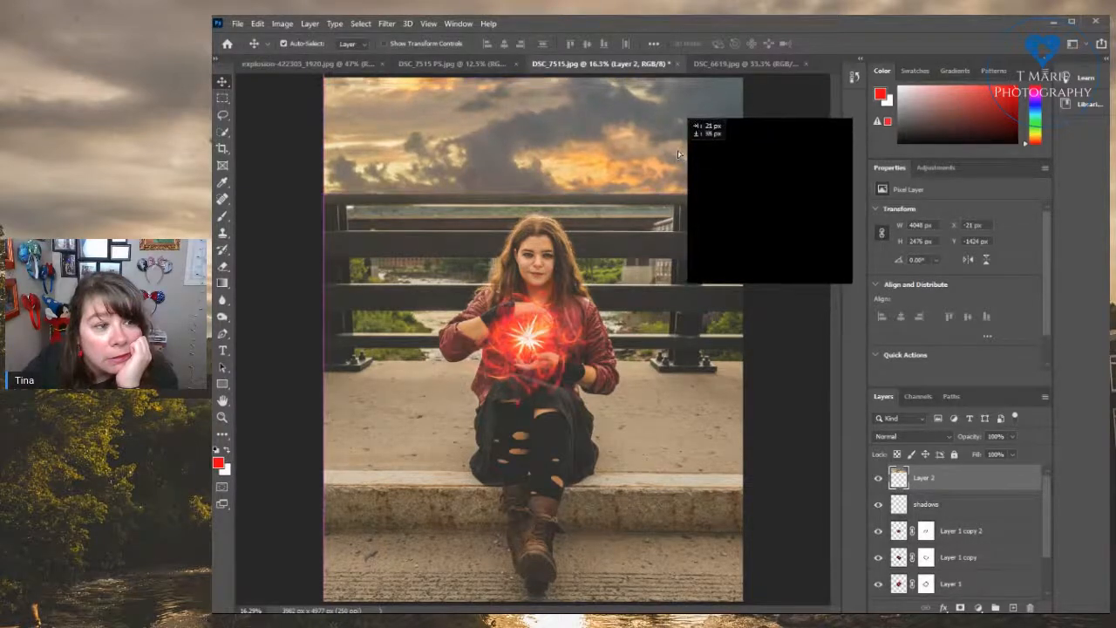
pyautogui.moveTo(678, 150); pyautogui.dragTo(677, 149)
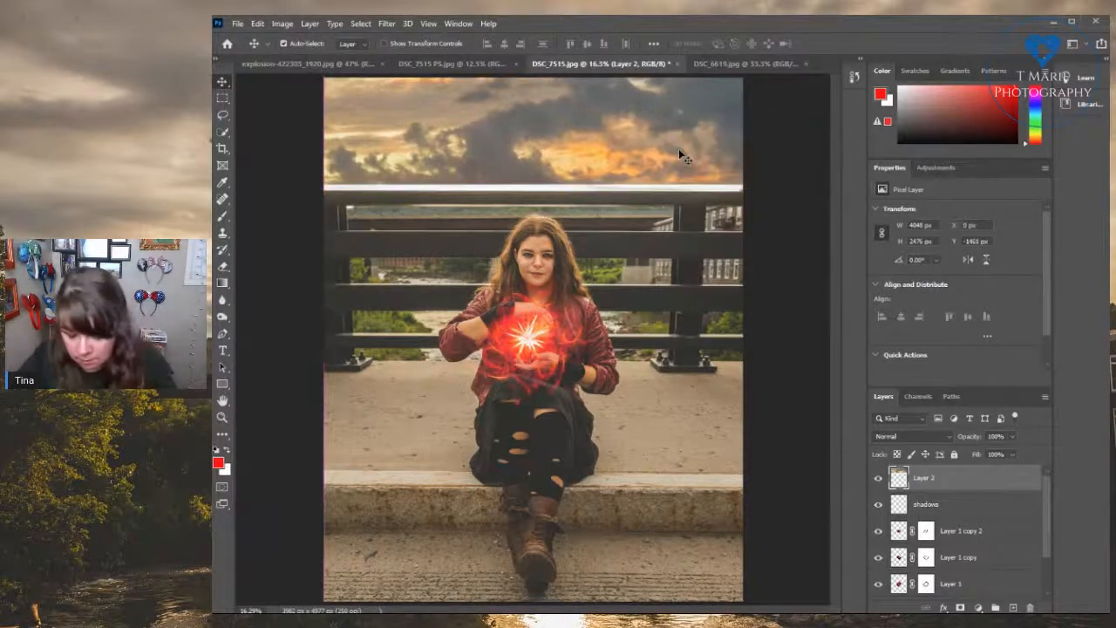
pyautogui.press('Down')
pyautogui.press('Down')
pyautogui.press('Down')
pyautogui.press('Down')
pyautogui.press('Down')
pyautogui.press('Down')
pyautogui.press('Down')
pyautogui.press('Down')
pyautogui.press('Down')
pyautogui.press('Down')
pyautogui.press('Down')
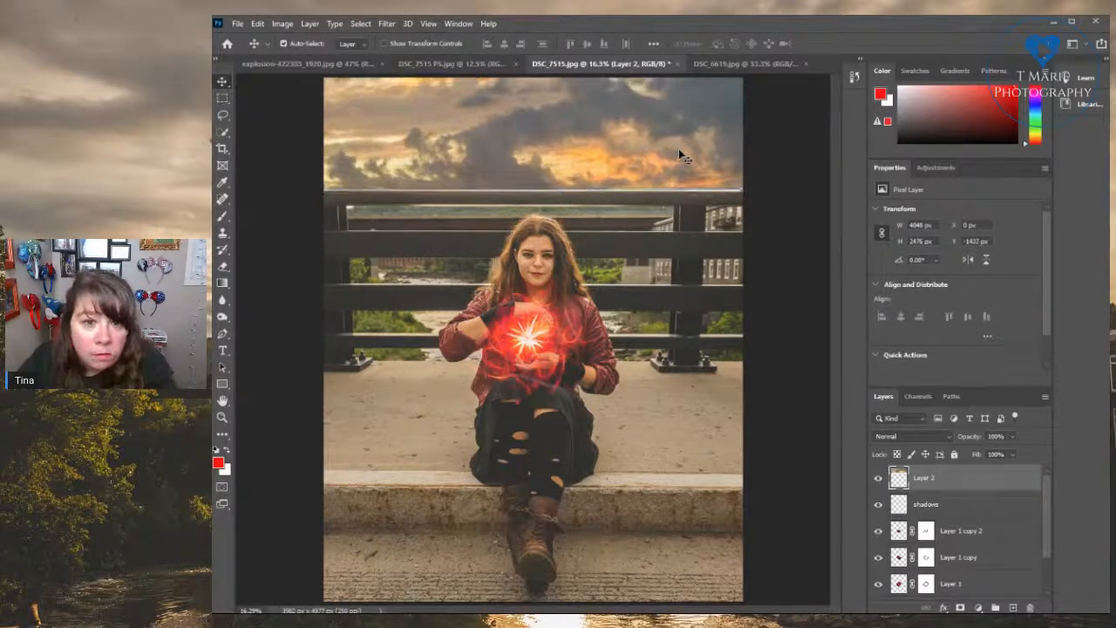
pyautogui.click(802, 159)
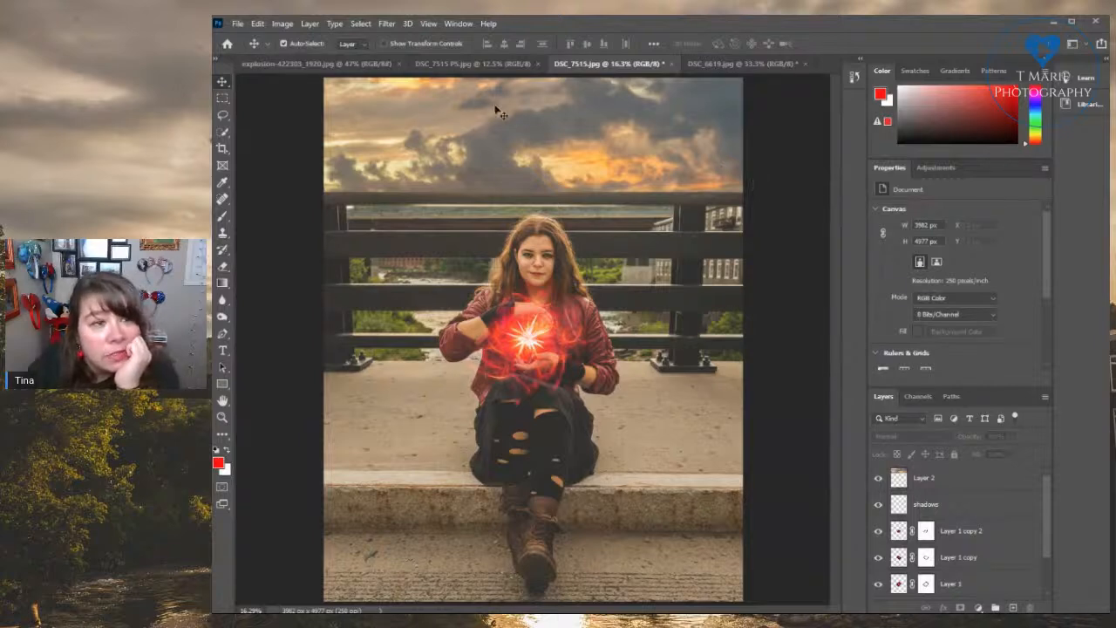
# Fit the composite on screen and compare its sky with the earlier version in DSC_7515 PS.jpg
pyautogui.click(429, 24)
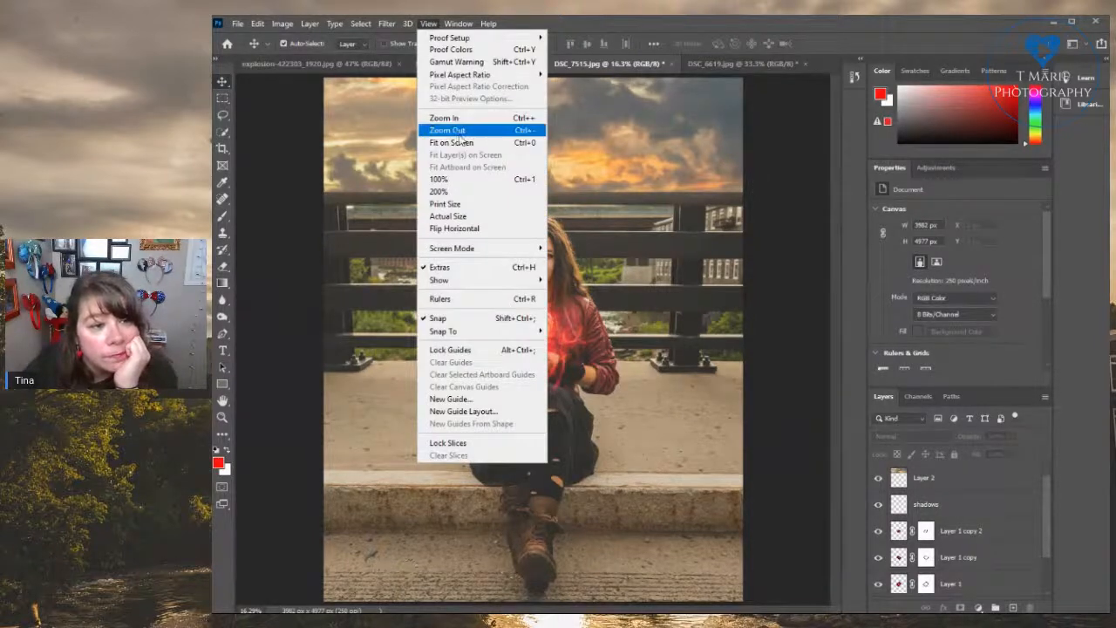
pyautogui.click(460, 144)
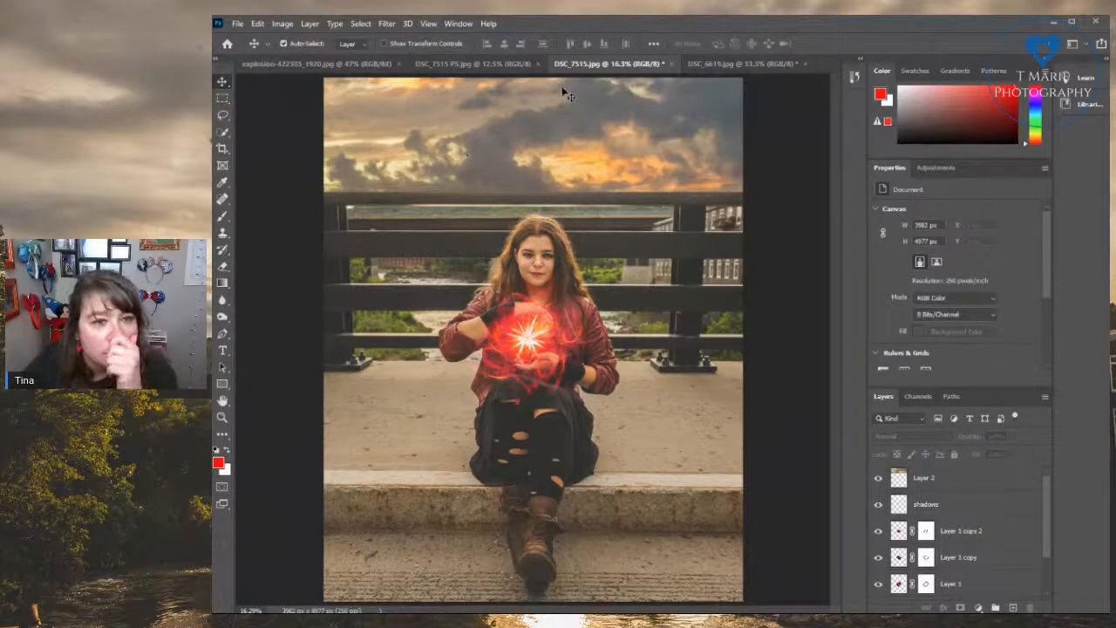
pyautogui.click(500, 66)
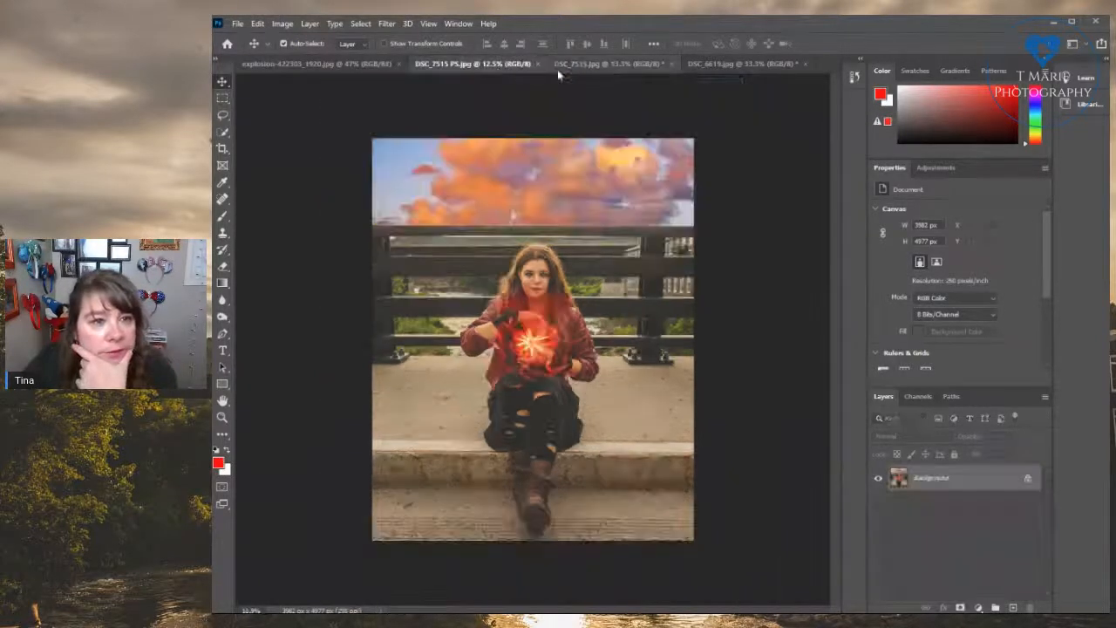
pyautogui.click(606, 67)
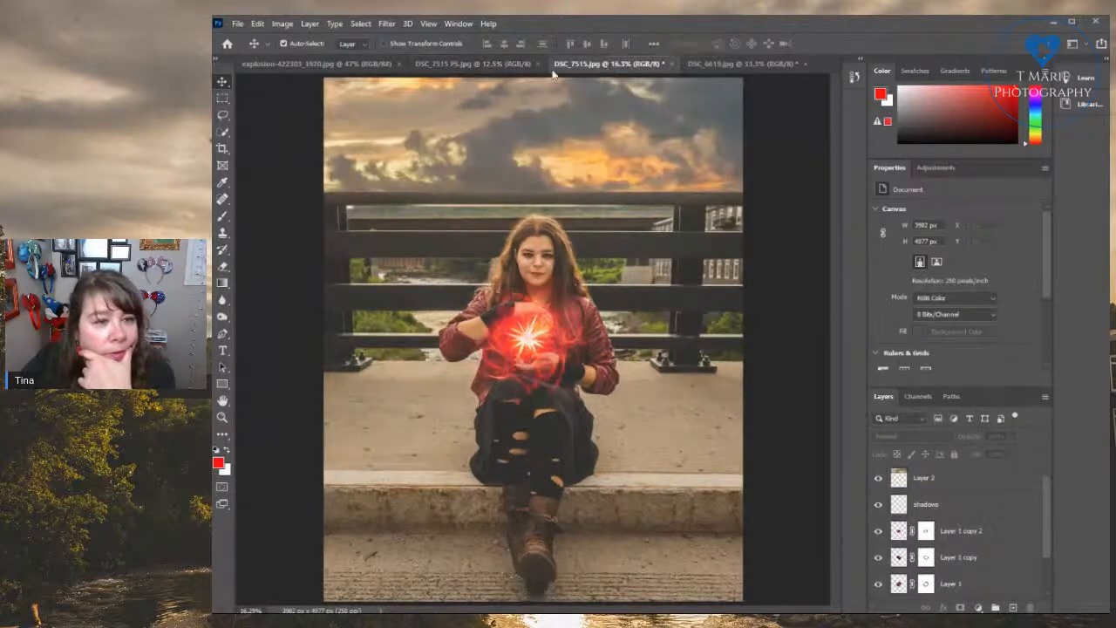
pyautogui.click(500, 66)
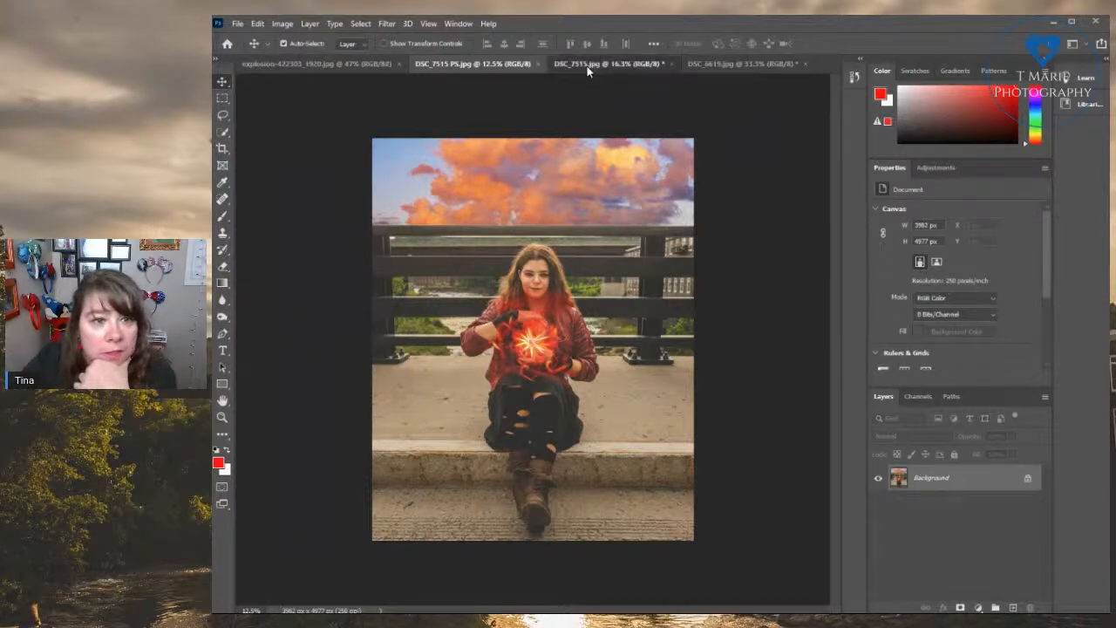
# Close DSC_6619.jpg without saving its changes and compare the DSC_7515.jpg composite with DSC_7515 PS.jpg
pyautogui.click(590, 68)
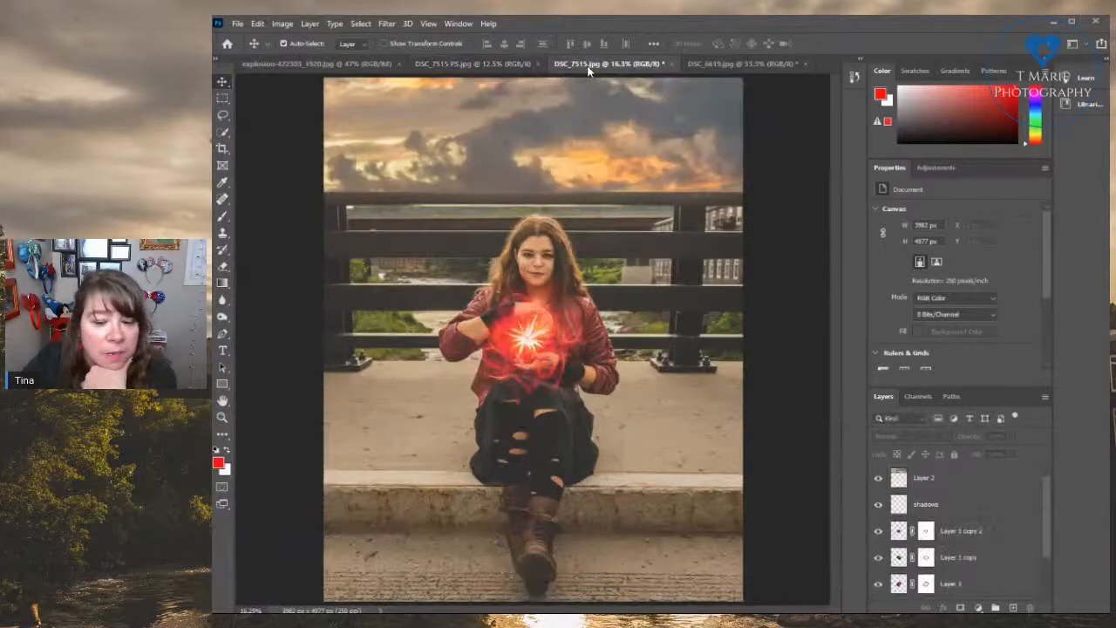
pyautogui.click(741, 70)
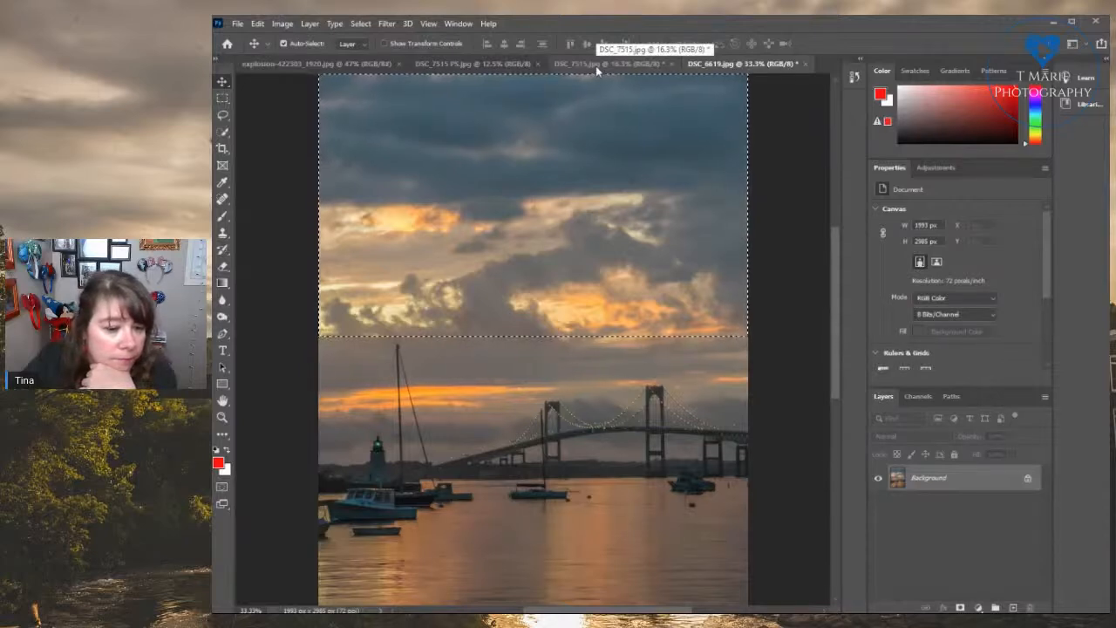
pyautogui.click(806, 65)
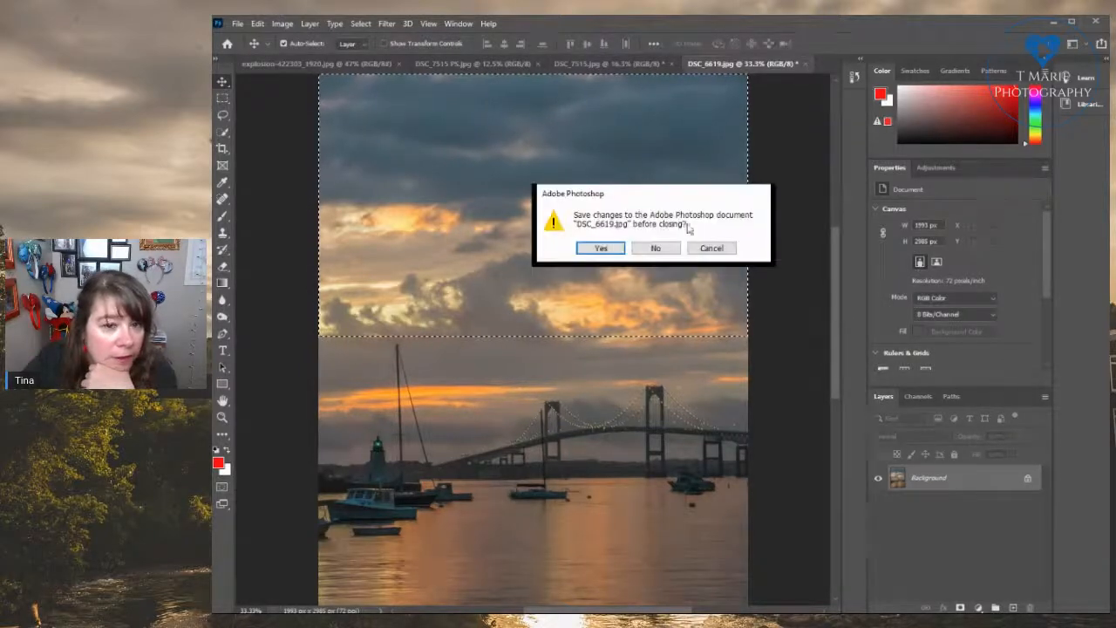
pyautogui.click(662, 249)
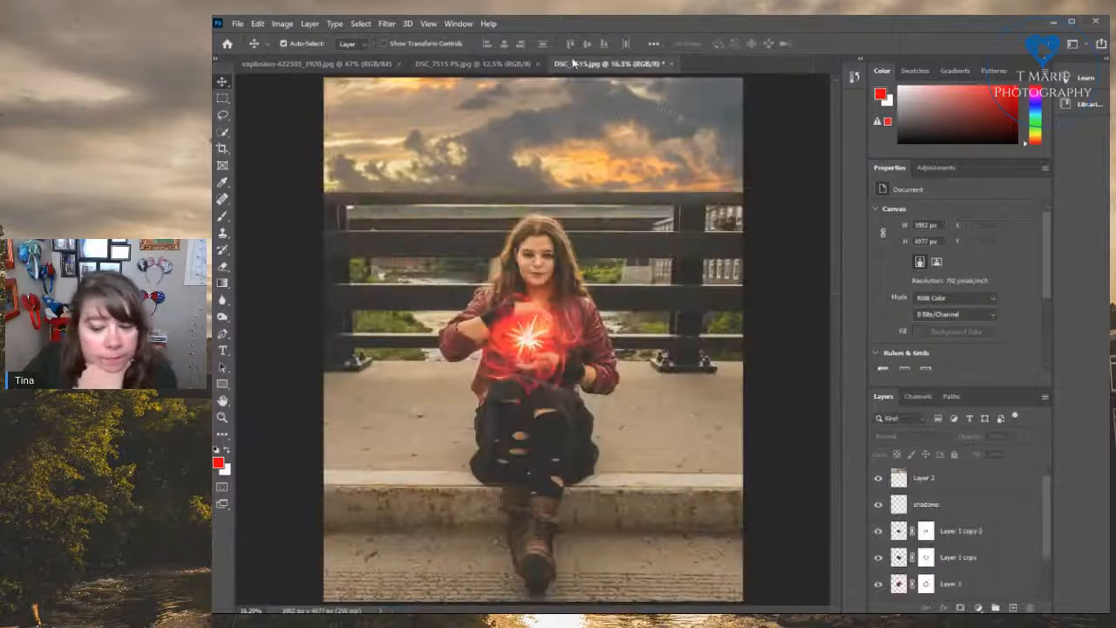
pyautogui.click(476, 66)
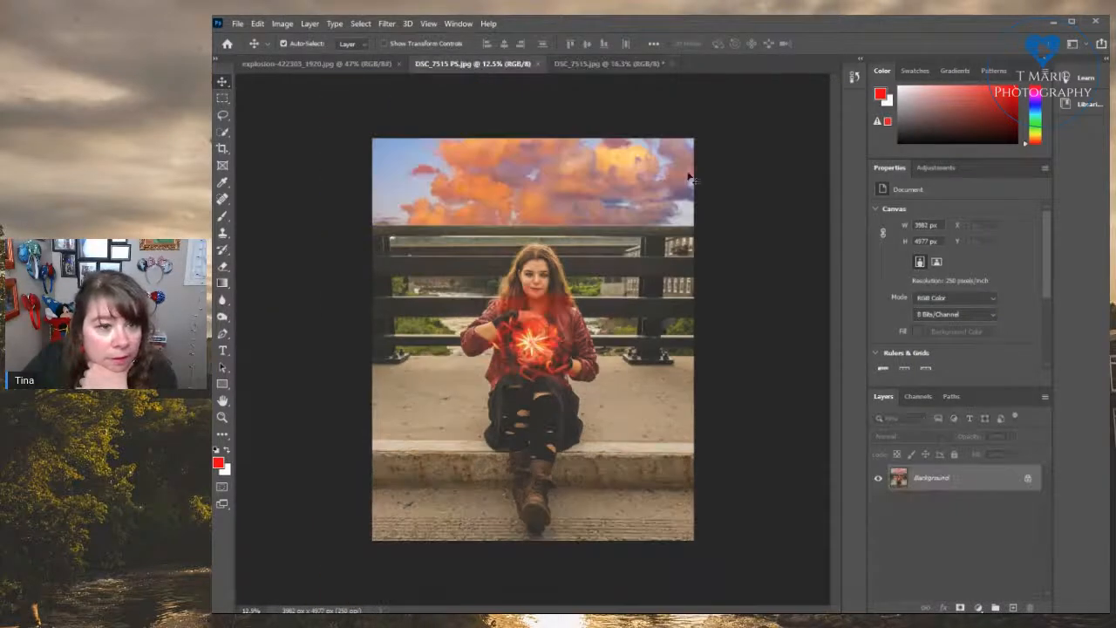
pyautogui.click(594, 63)
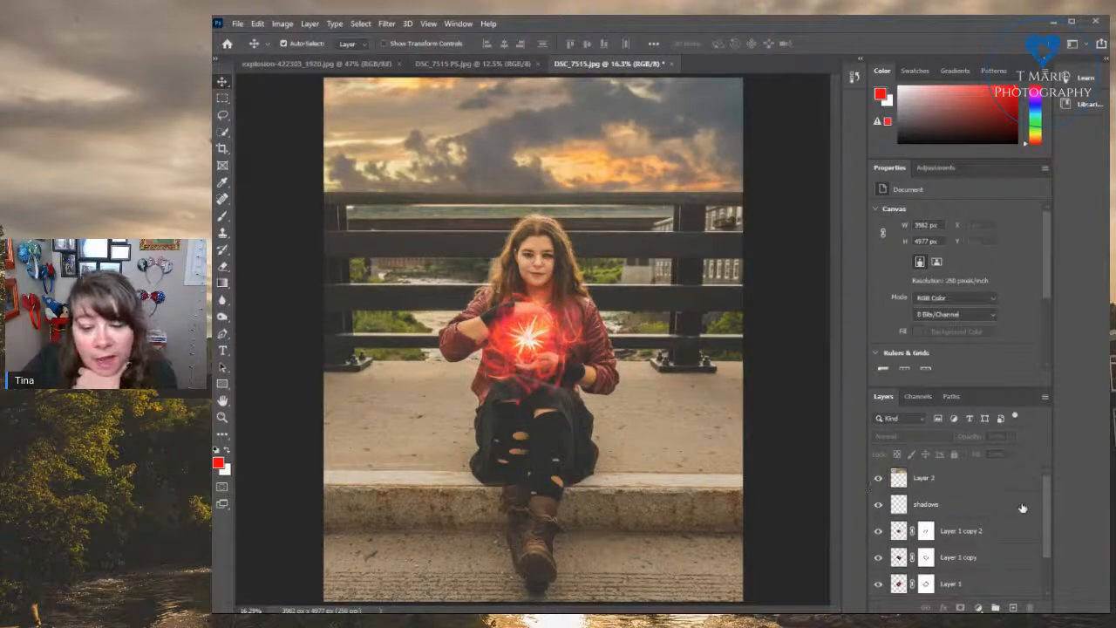
# Add a new layer above the sky layer and dab red over both eyes with the Brush tool at 6% opacity
pyautogui.click(1013, 607)
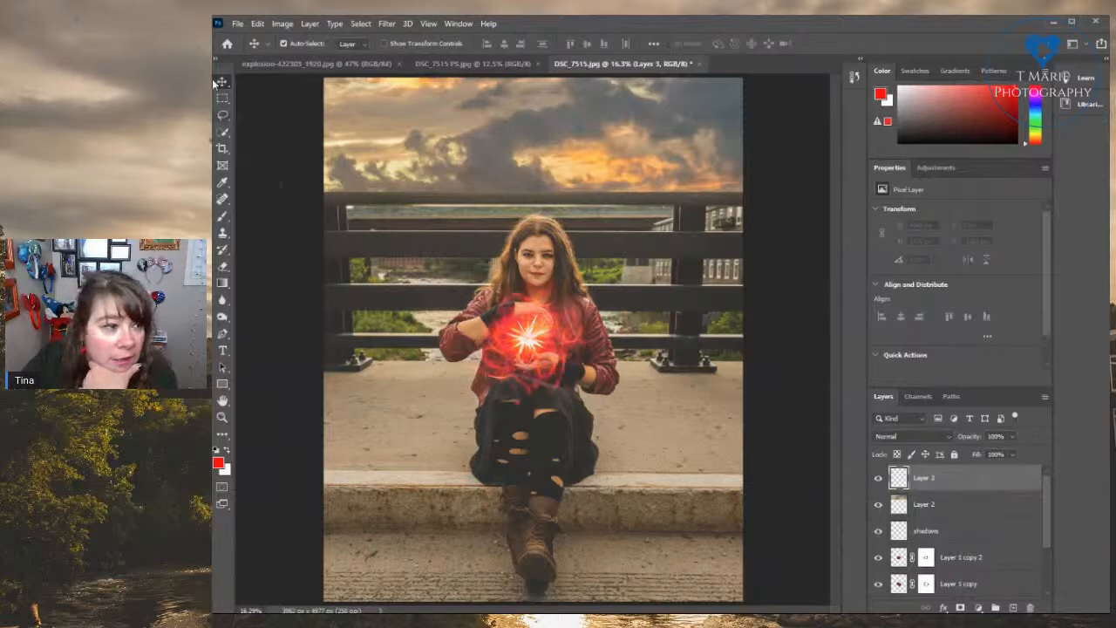
pyautogui.click(428, 25)
pyautogui.click(453, 119)
pyautogui.click(422, 25)
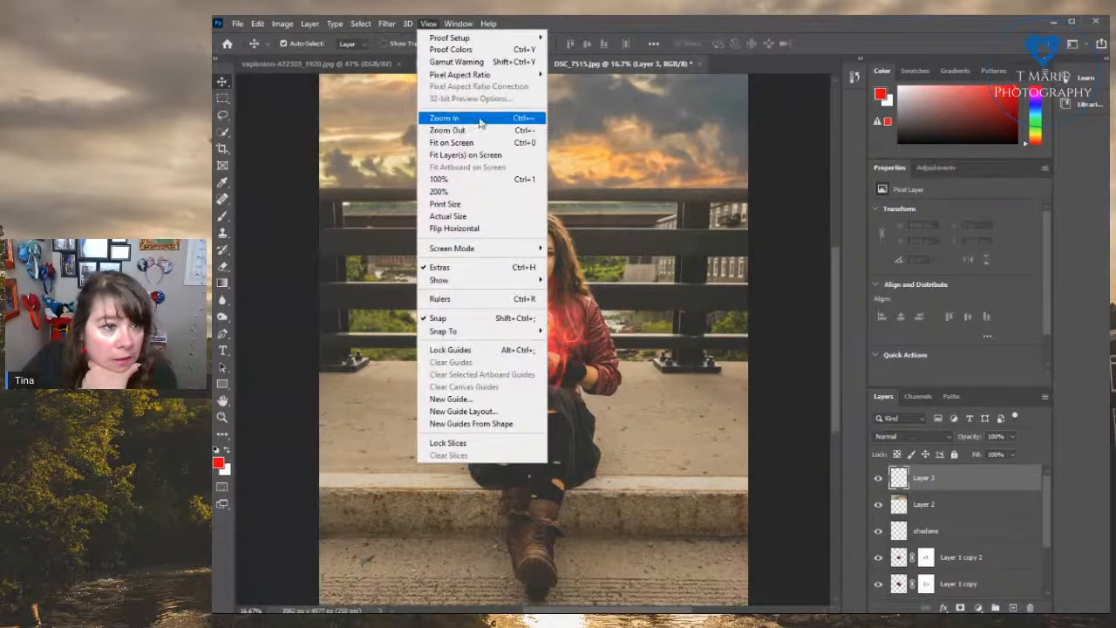
pyautogui.click(453, 118)
pyautogui.scroll(1, 464, 270)
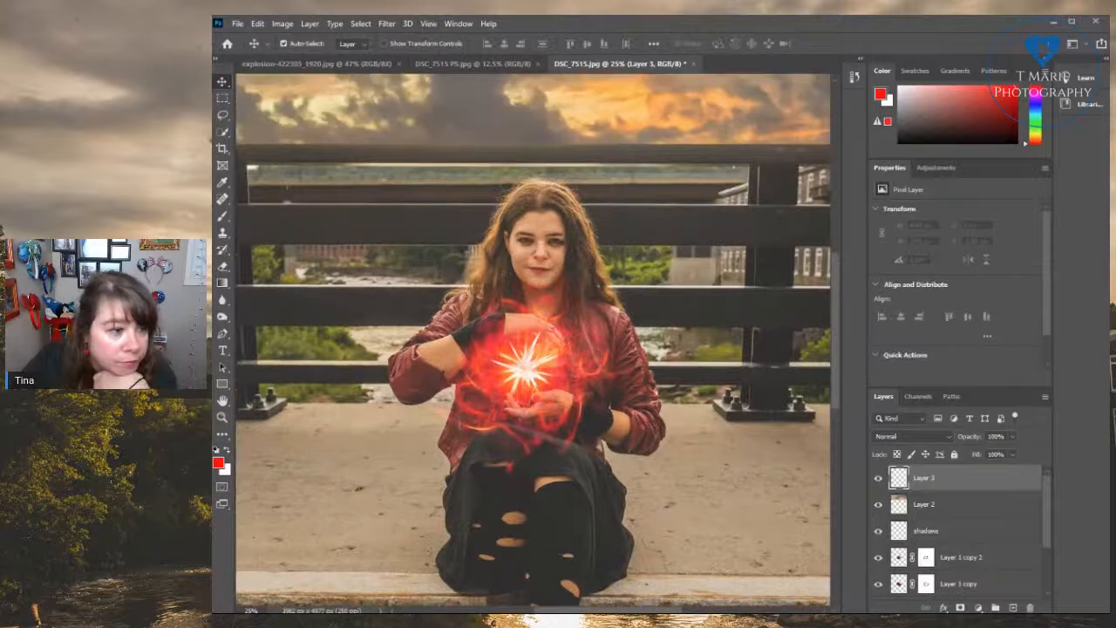
pyautogui.click(223, 217)
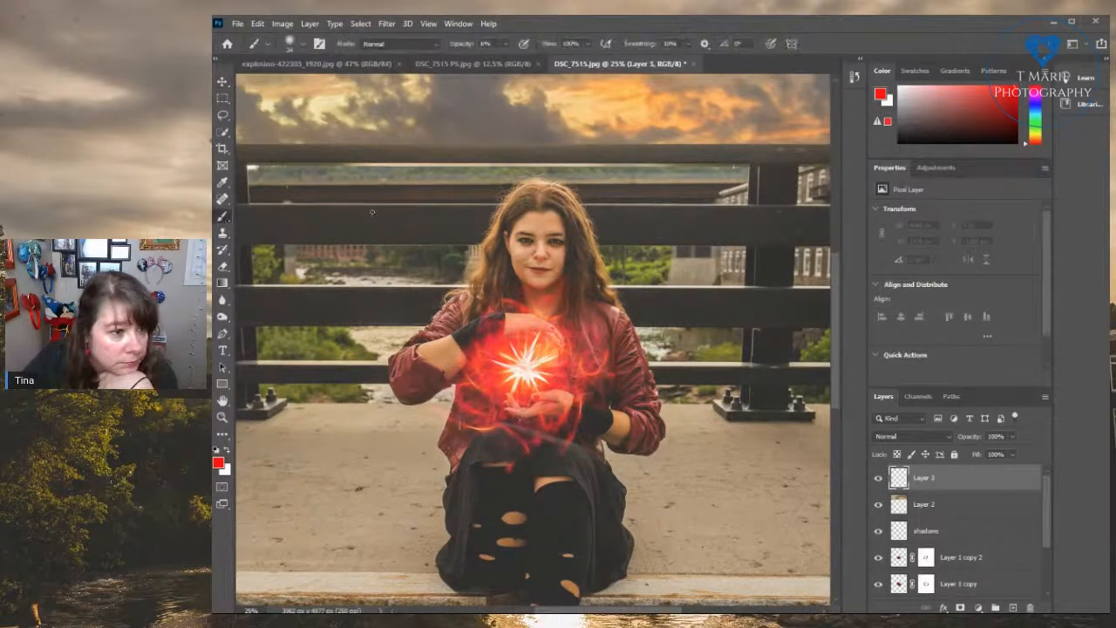
pyautogui.click(428, 24)
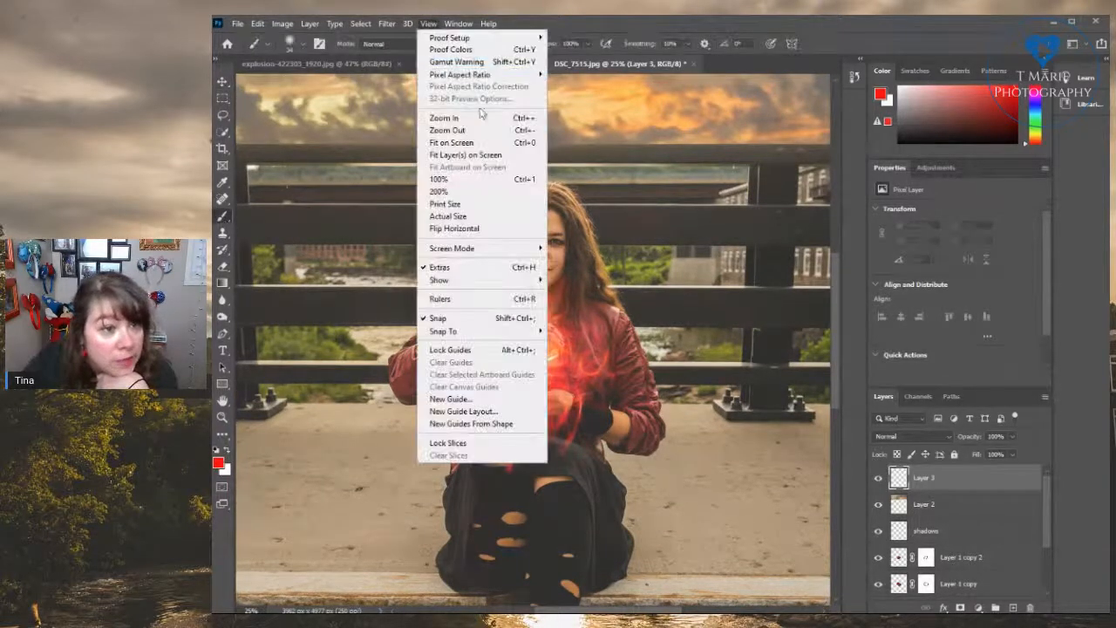
pyautogui.click(481, 117)
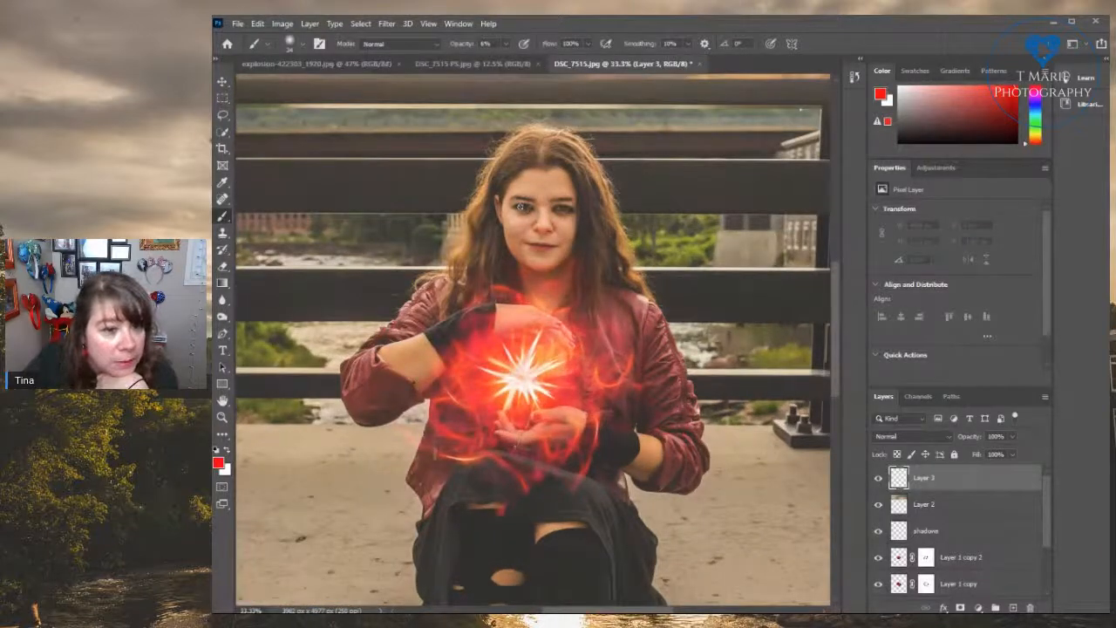
pyautogui.click(521, 206)
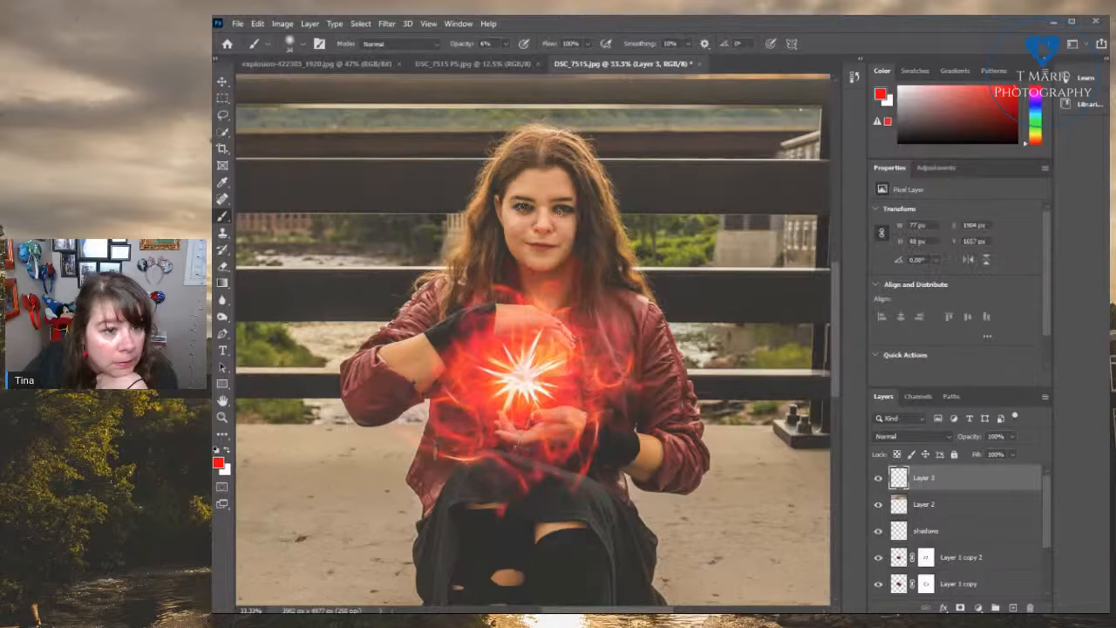
pyautogui.click(561, 208)
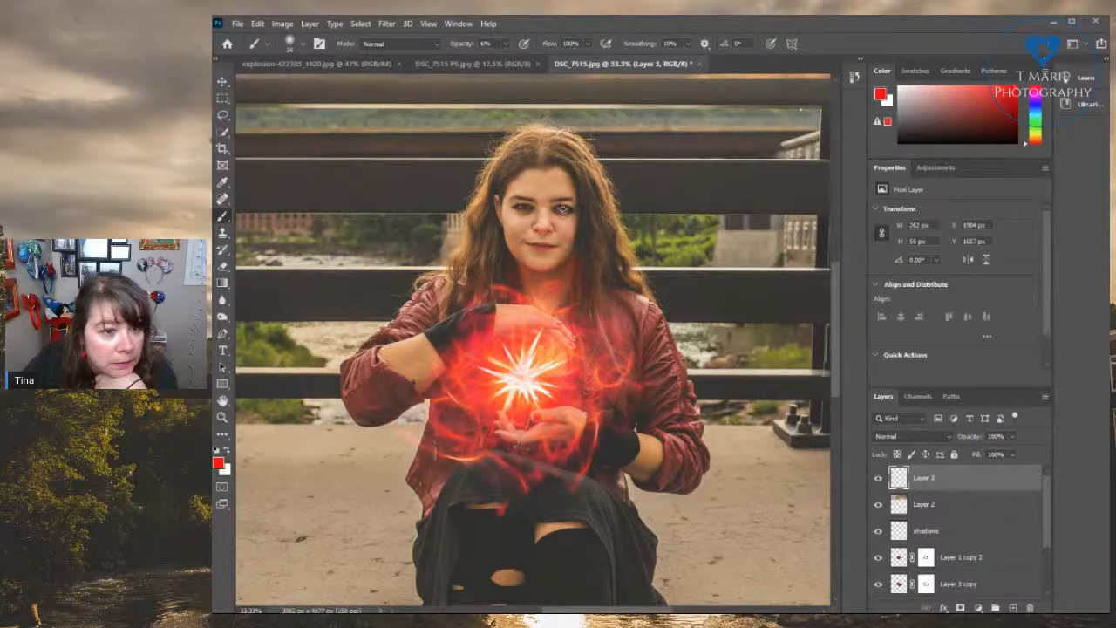
# Touch up the red tint on the eyes at 25% zoom and review the whole composite fitted on screen
pyautogui.click(428, 24)
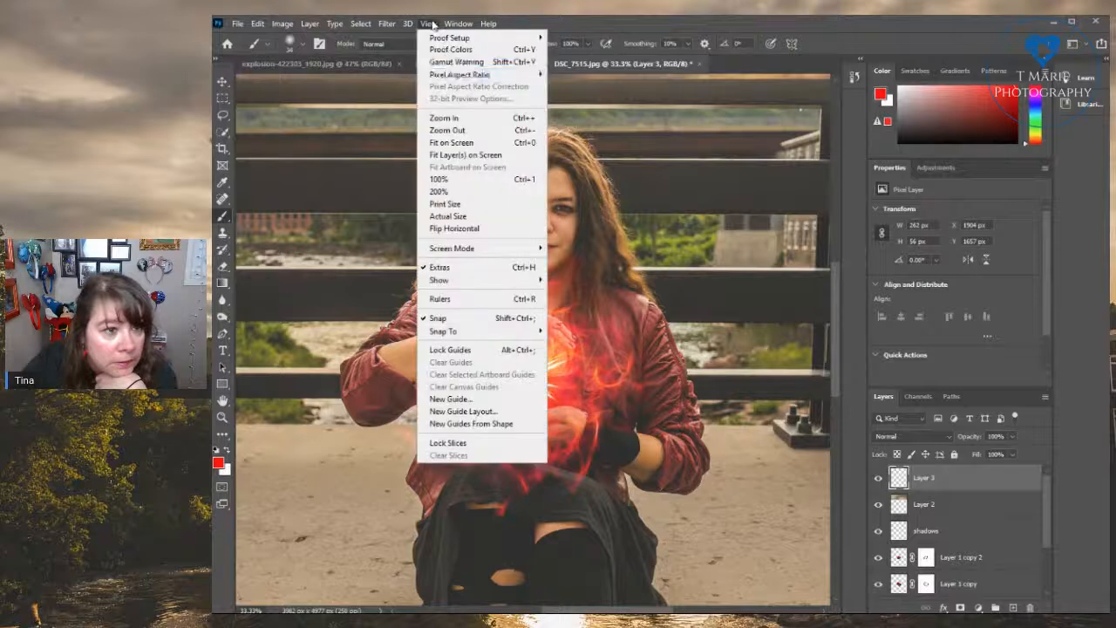
pyautogui.click(454, 142)
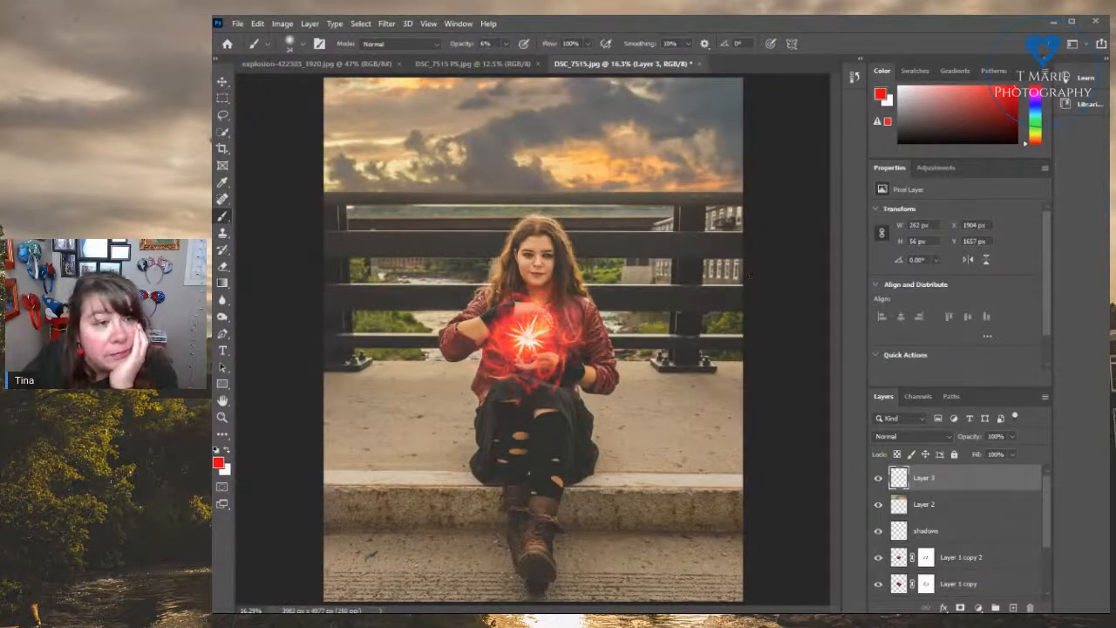
pyautogui.click(428, 24)
pyautogui.click(449, 118)
pyautogui.click(429, 24)
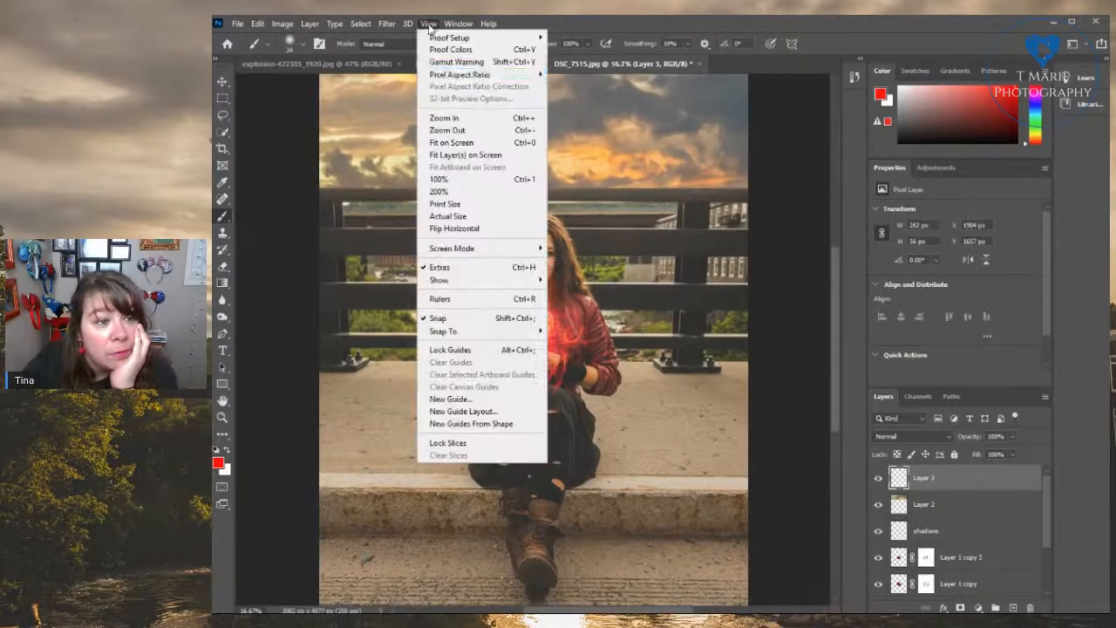
pyautogui.click(463, 120)
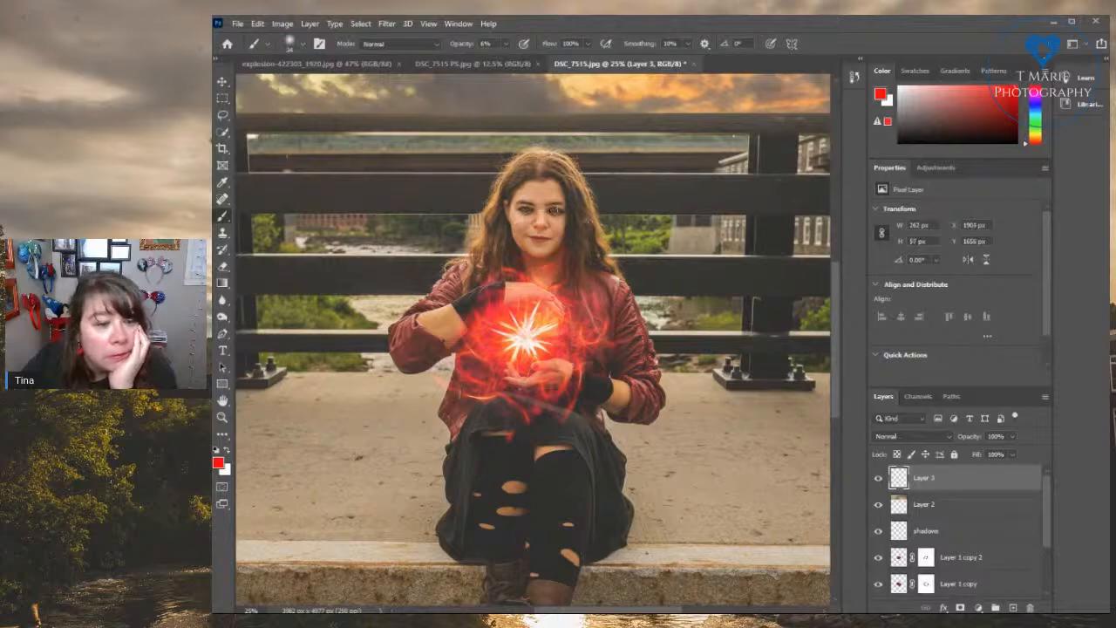
pyautogui.click(428, 24)
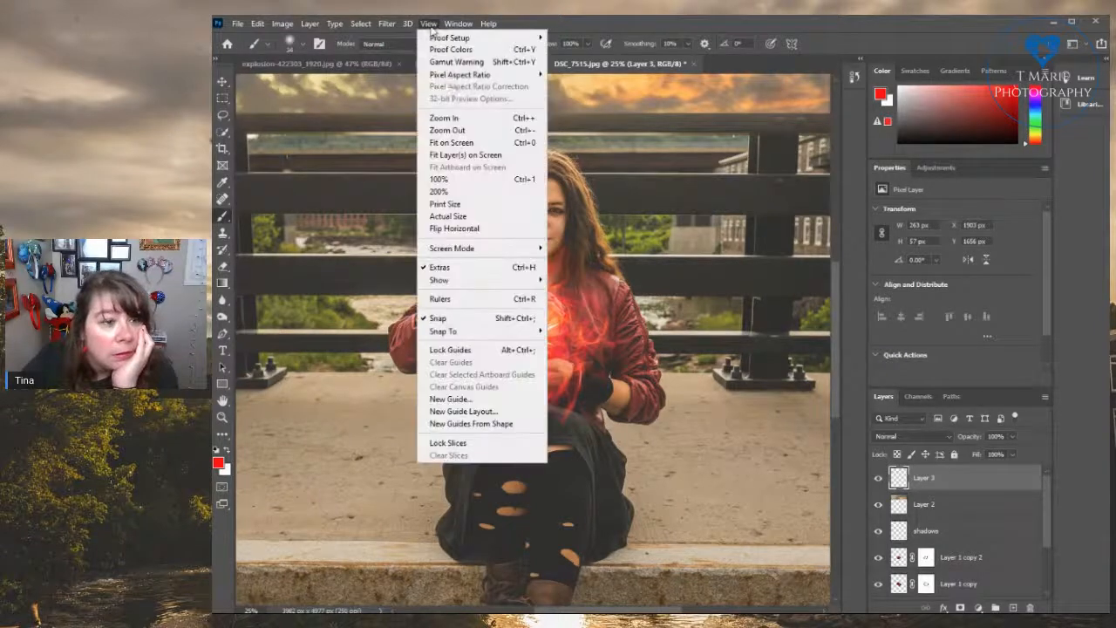
pyautogui.click(467, 142)
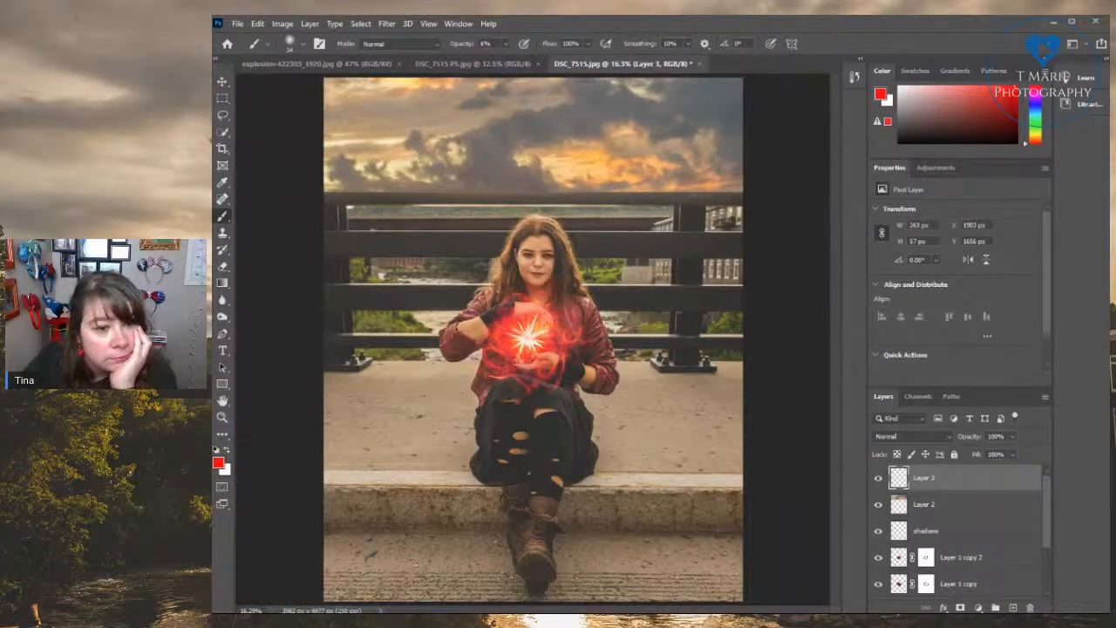
# Check the file name and folder of the earlier version, DSC_7515 PS.jpg, in the Save As dialog
pyautogui.click(237, 24)
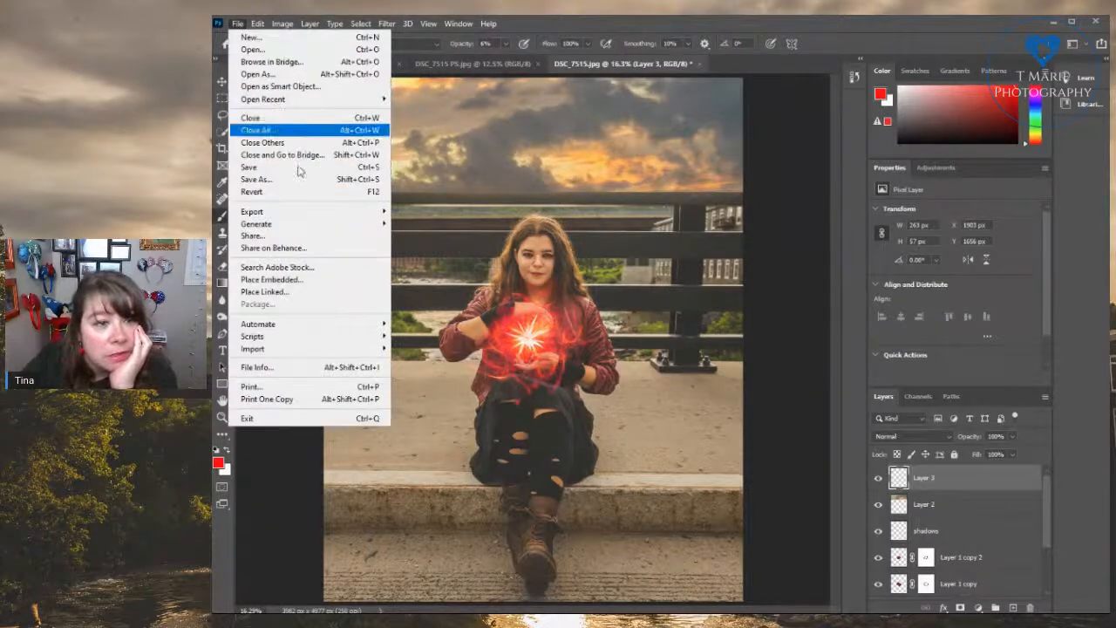
pyautogui.click(484, 66)
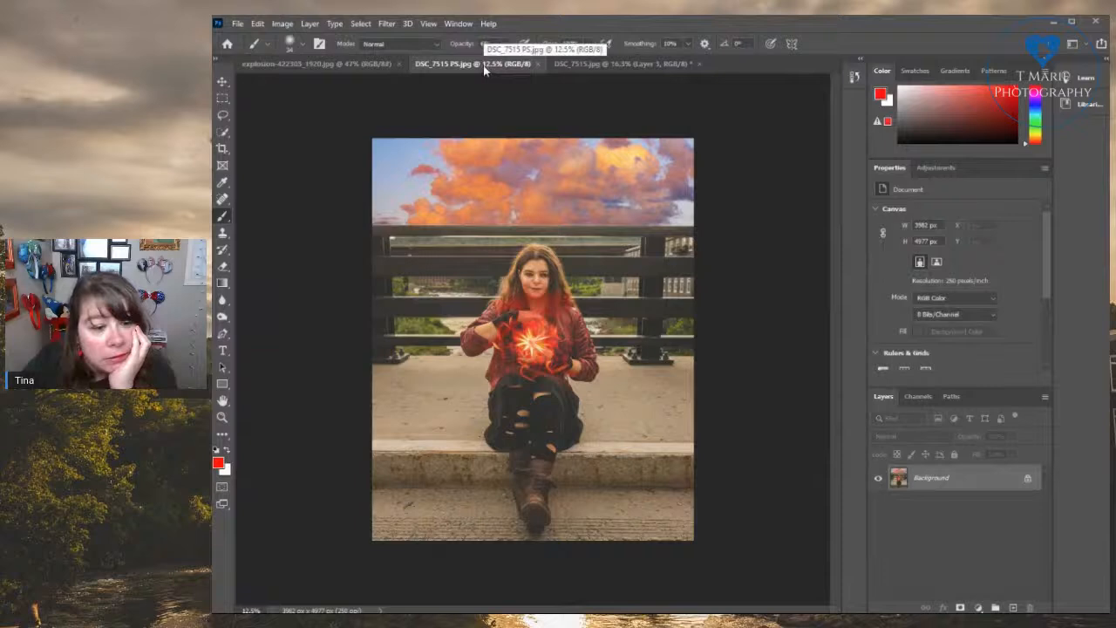
pyautogui.click(238, 24)
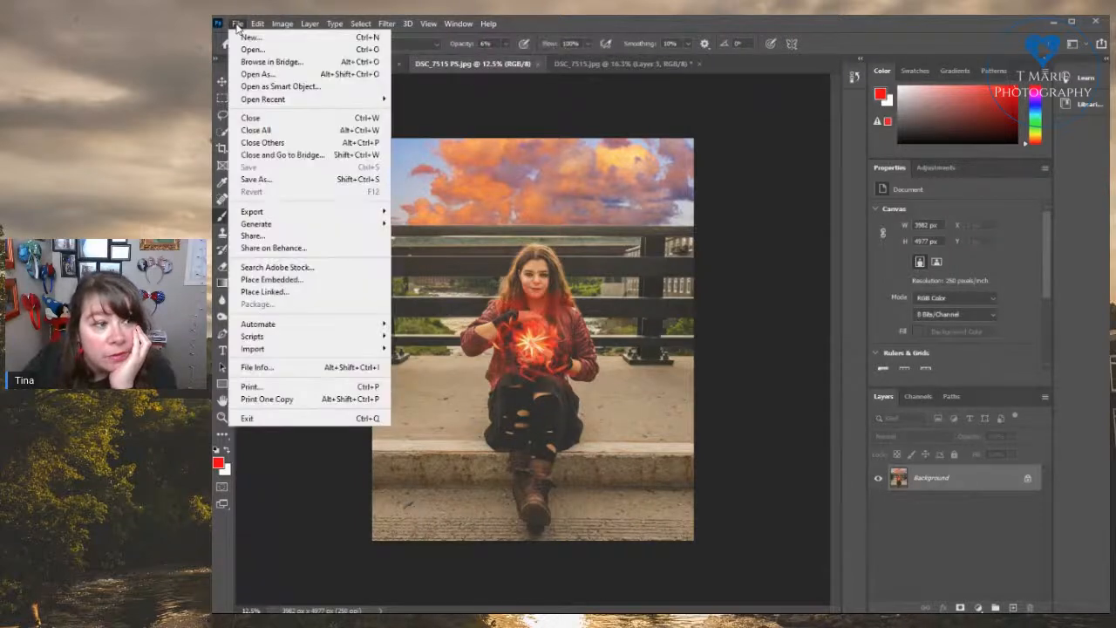
pyautogui.click(272, 180)
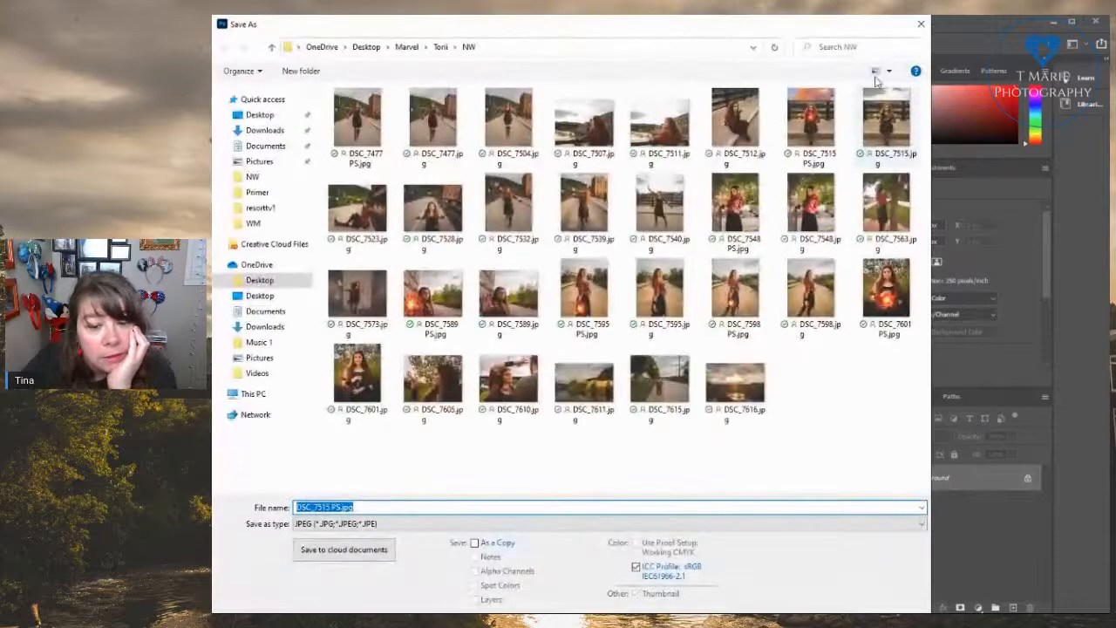
pyautogui.press('Return')
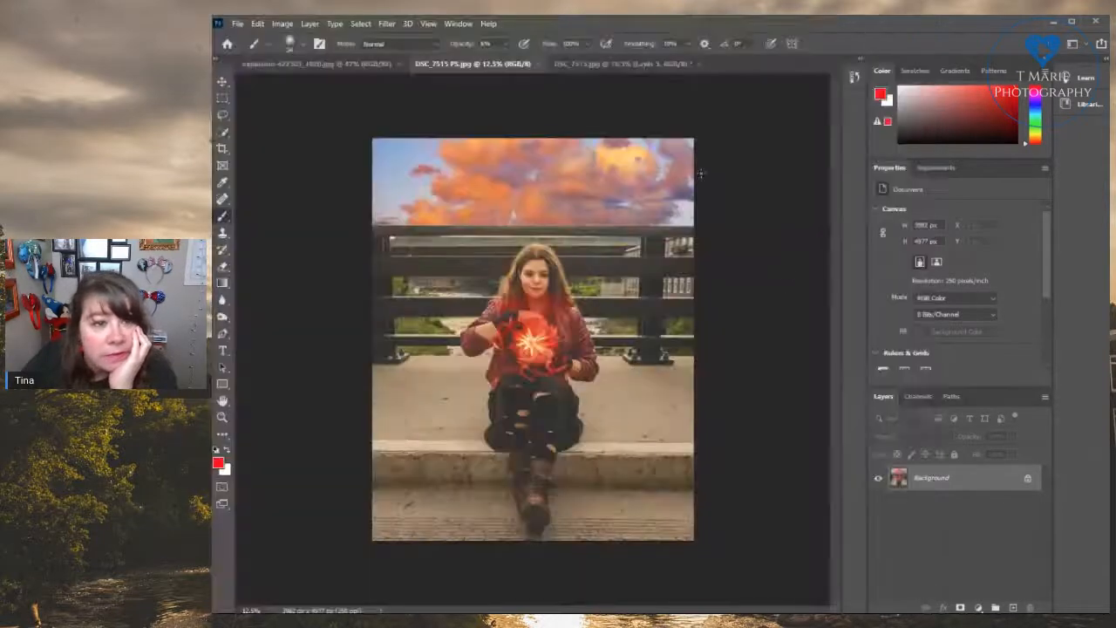
# Save the DSC_7515.jpg composite as a JPEG copy named DSC_7515 PS2.jpg in the NW folder, at quality 12 (Maximum) with Baseline ("Standard") format
pyautogui.click(621, 63)
pyautogui.click(238, 23)
pyautogui.click(272, 180)
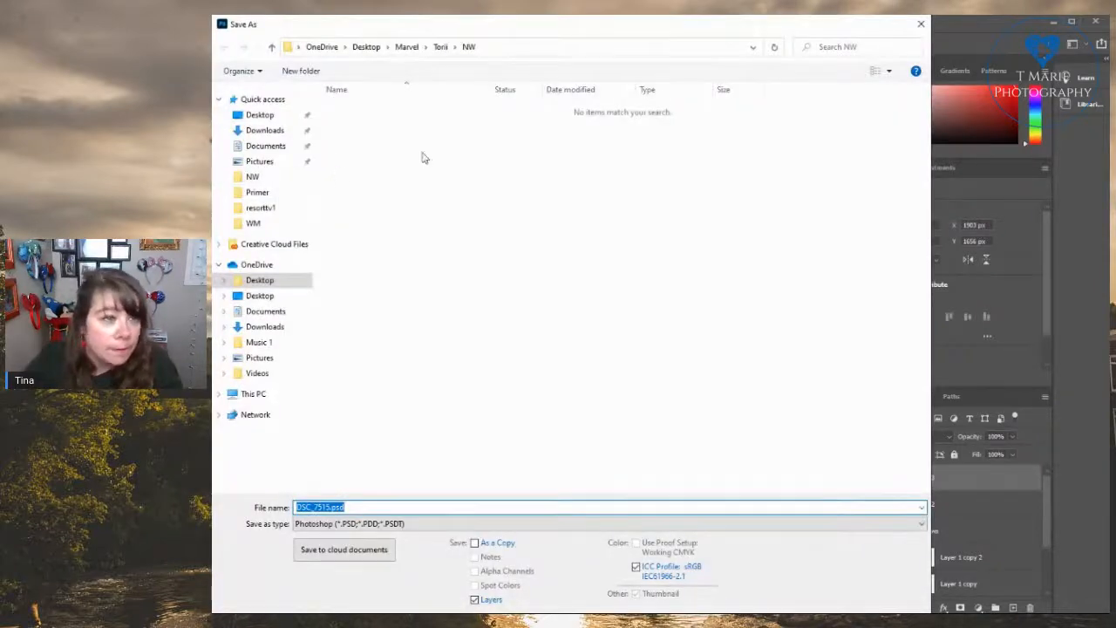
pyautogui.click(407, 526)
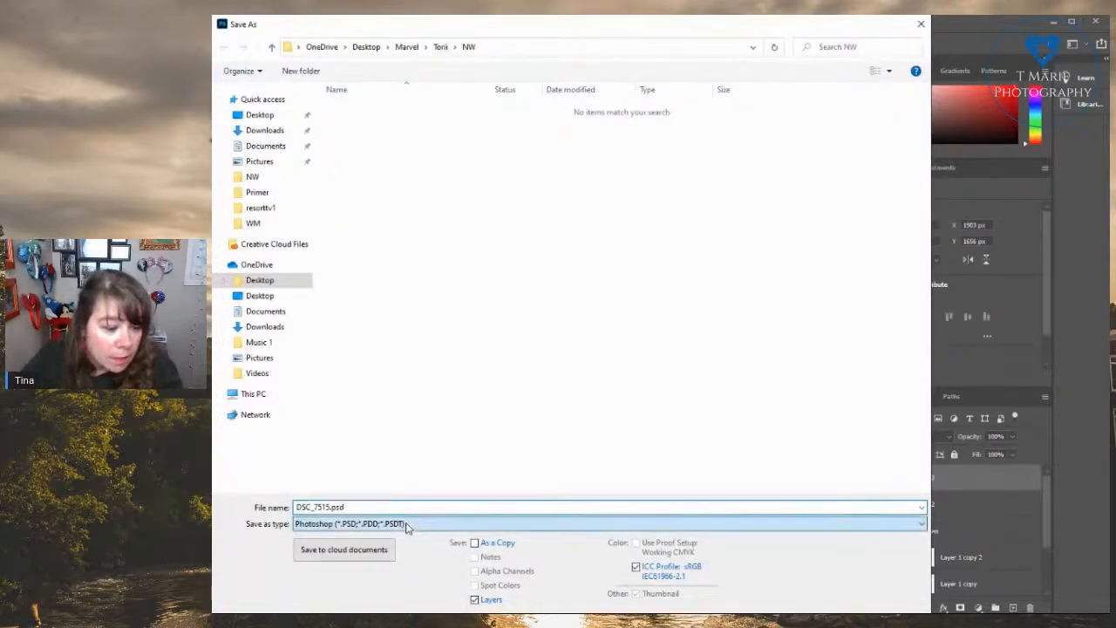
pyautogui.click(332, 394)
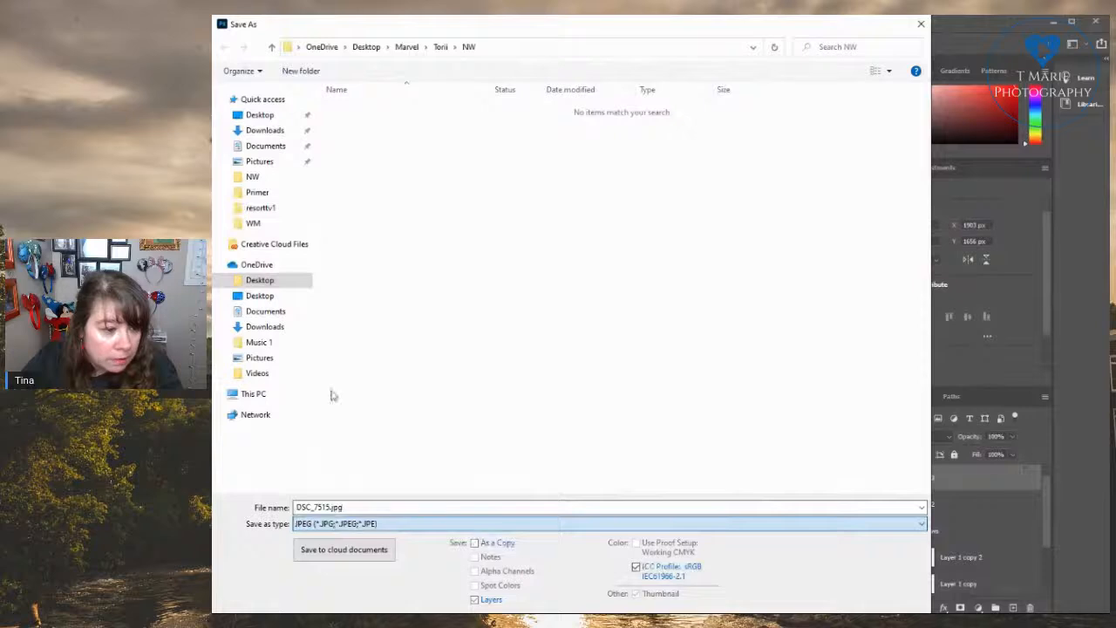
pyautogui.press('Return')
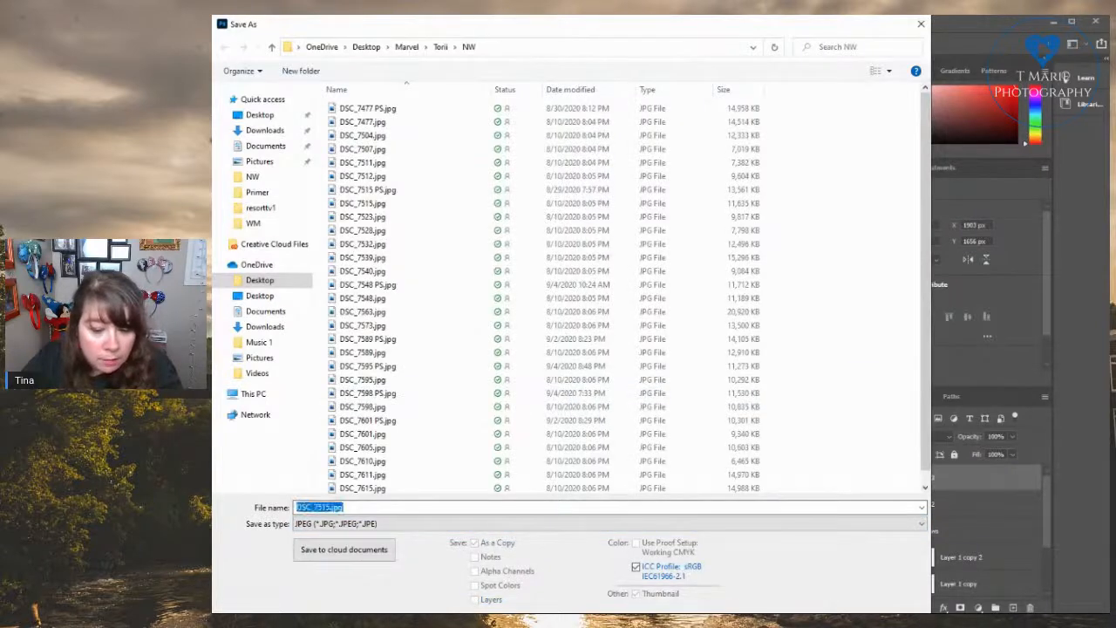
pyautogui.click(871, 351)
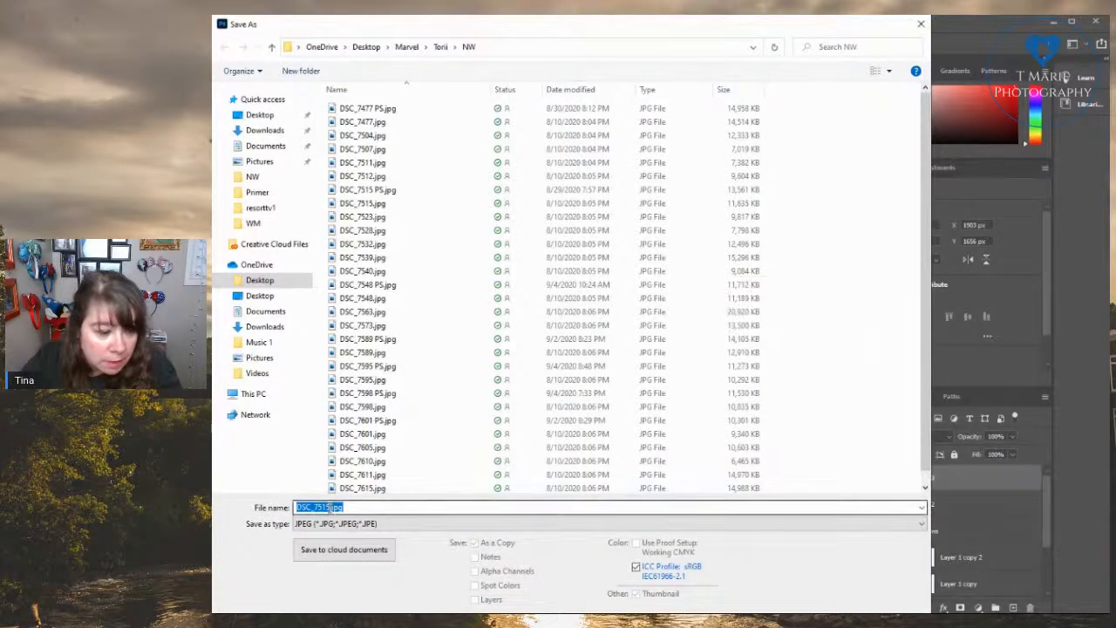
pyautogui.click(330, 506)
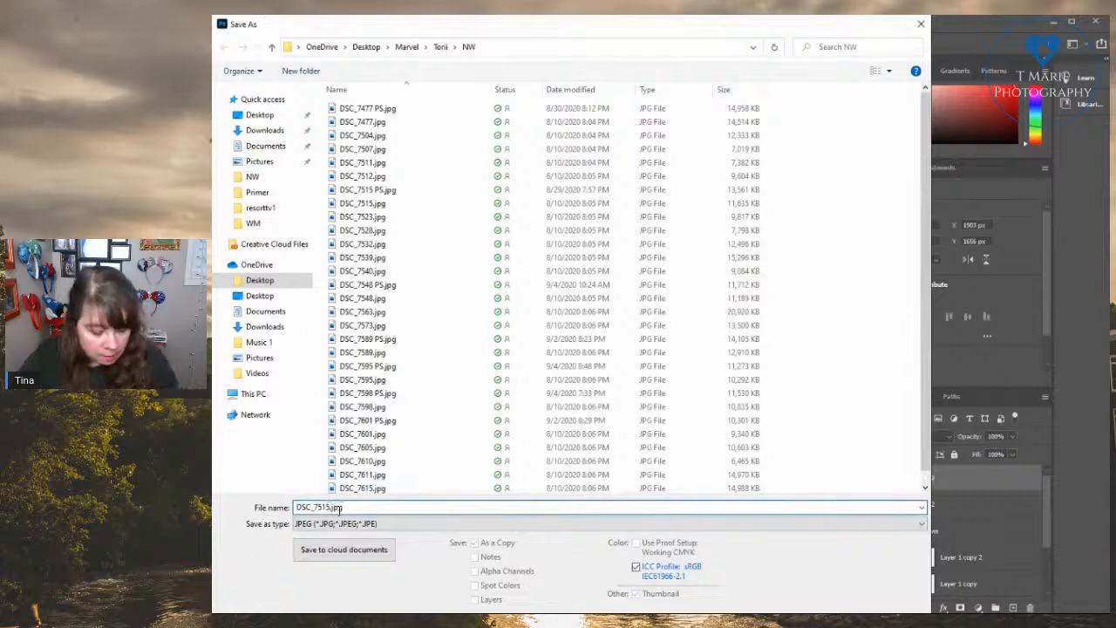
pyautogui.write('PS2')
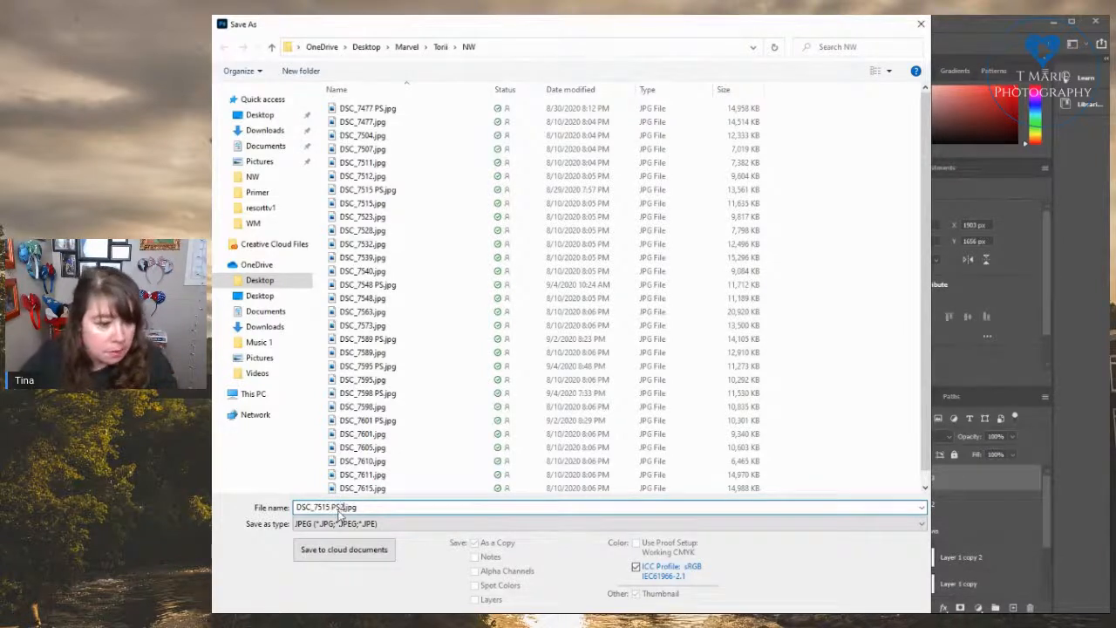
pyautogui.click(812, 610)
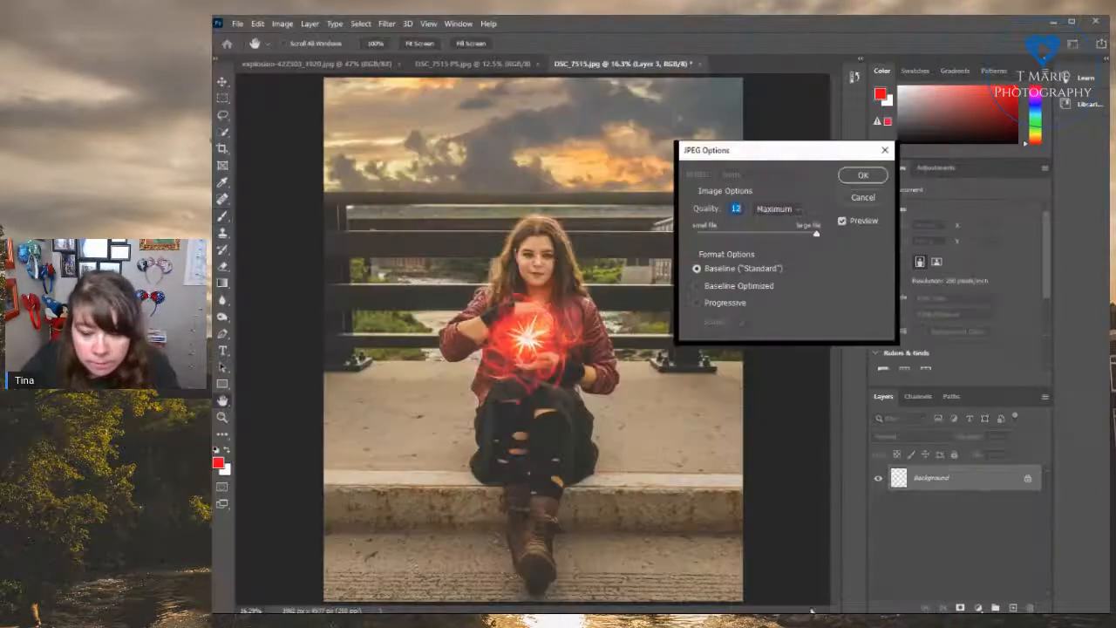
pyautogui.click(862, 176)
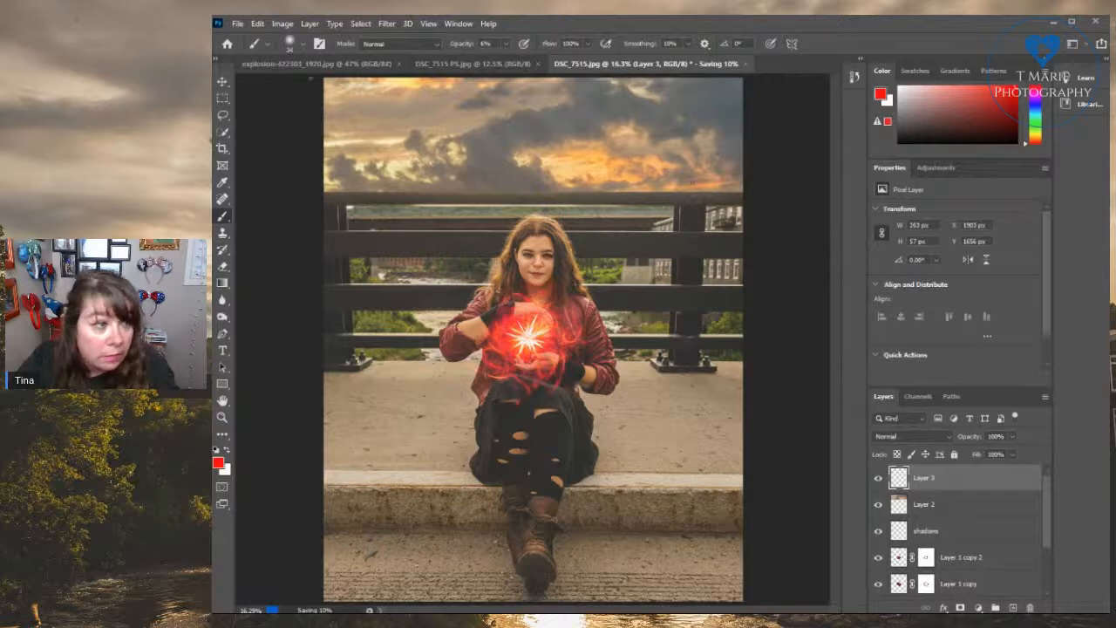
pyautogui.click(238, 24)
pyautogui.click(259, 177)
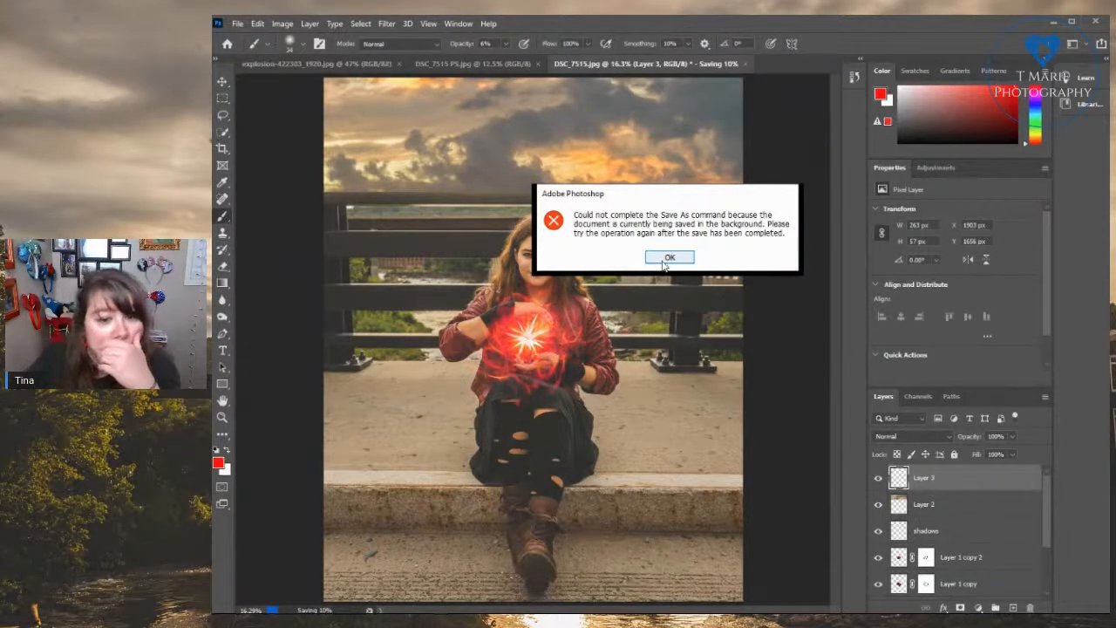
pyautogui.click(666, 259)
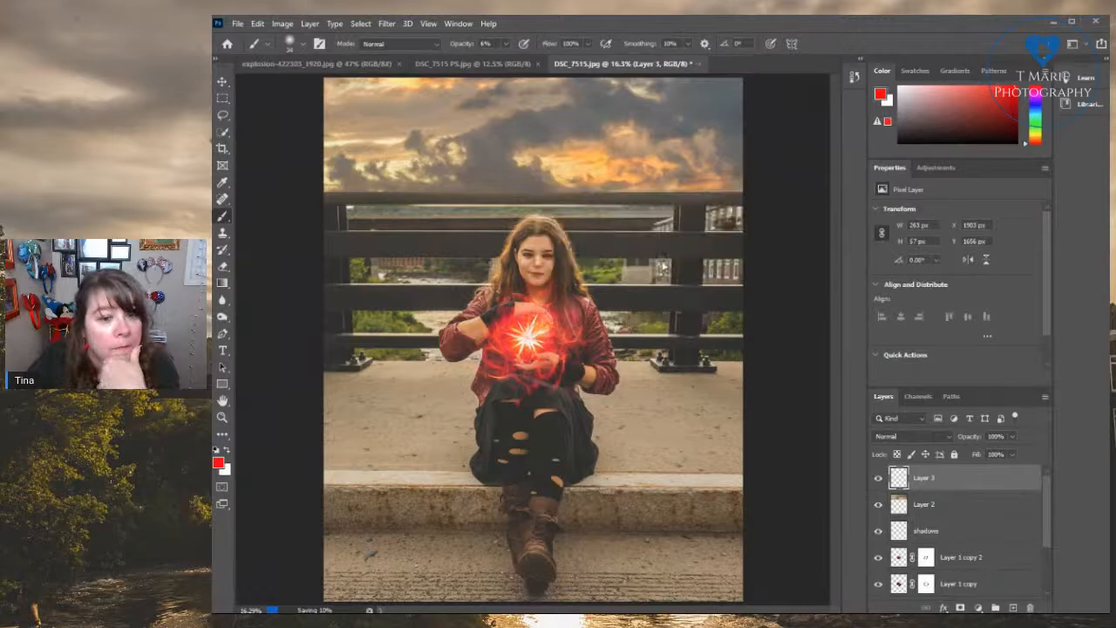
# Save the layered composite as DSC_7515PS2.psd in the folder above NW, in Photoshop format with layers and Maximize Compatibility on
pyautogui.click(239, 26)
pyautogui.click(269, 182)
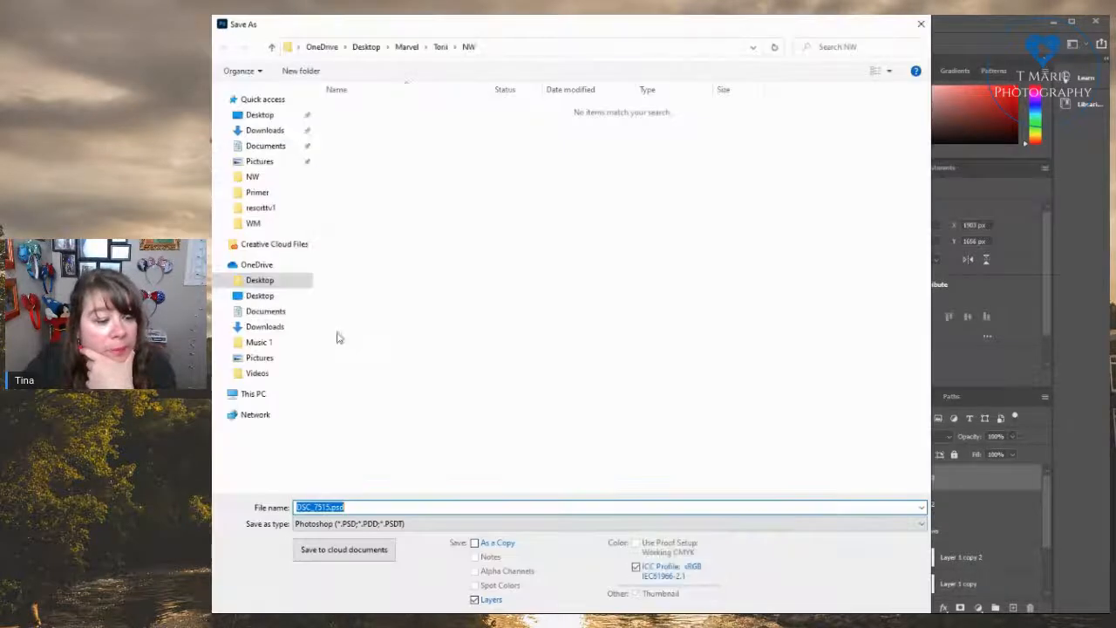
pyautogui.click(271, 46)
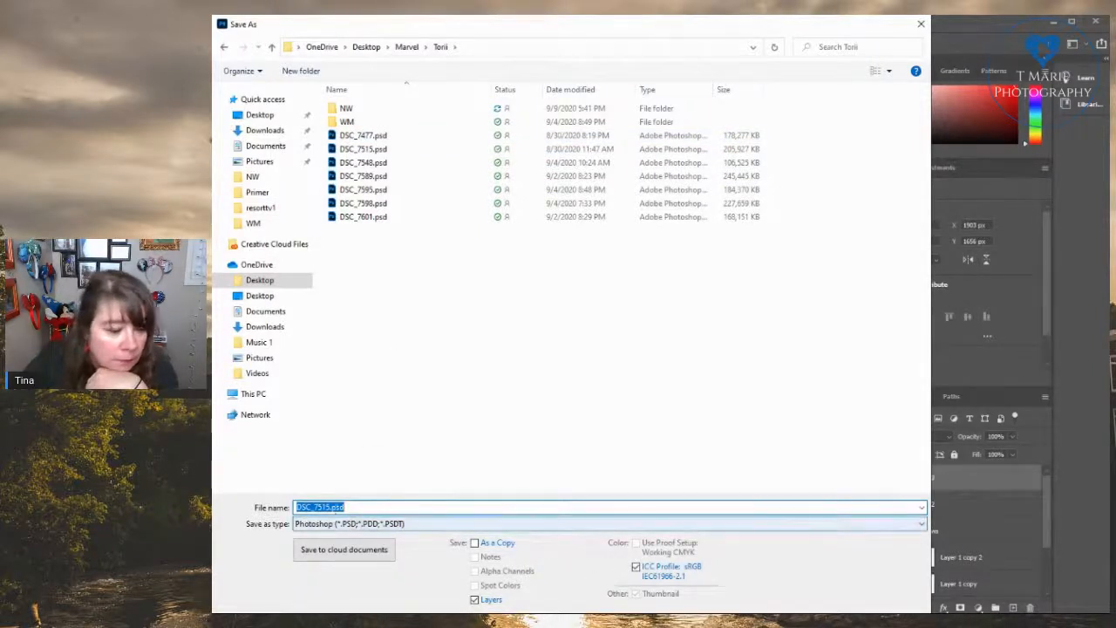
pyautogui.click(326, 506)
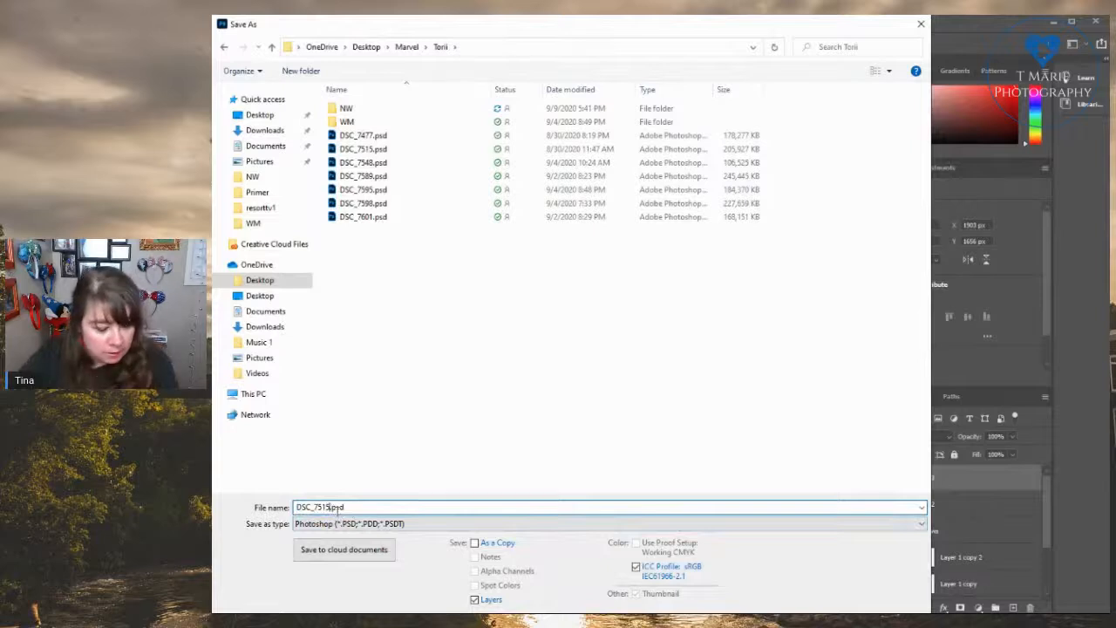
pyautogui.write('PS2')
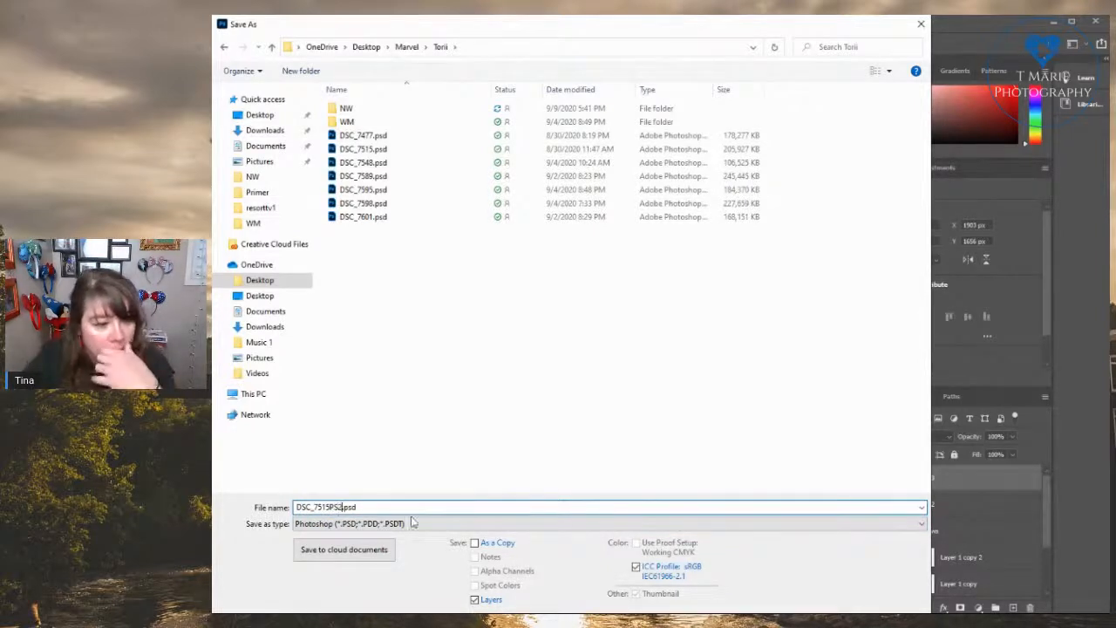
pyautogui.press('Return')
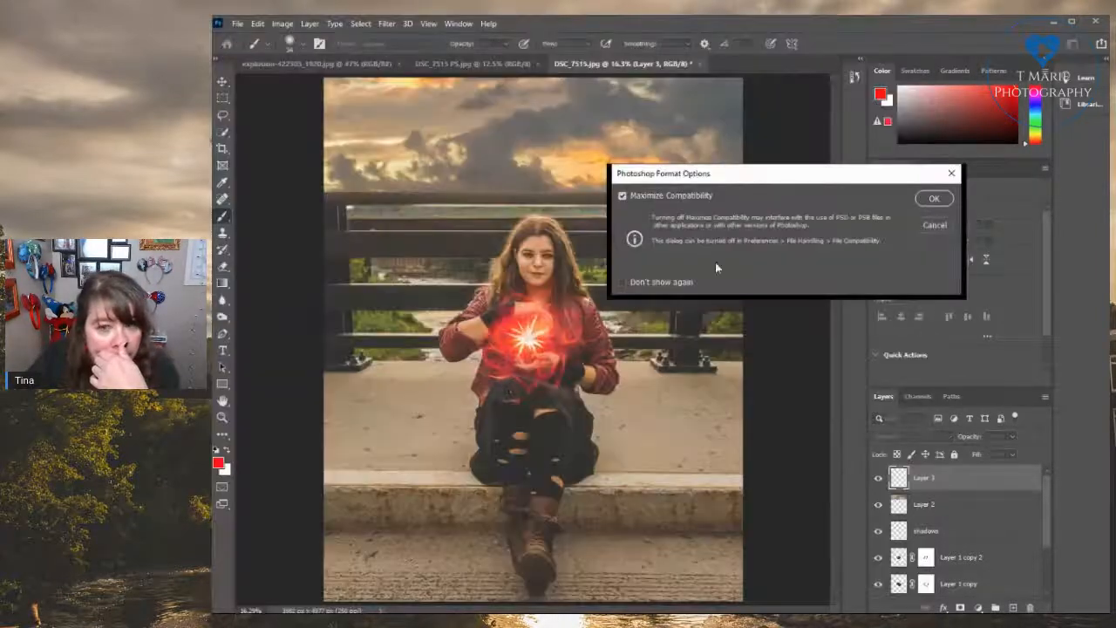
pyautogui.click(930, 199)
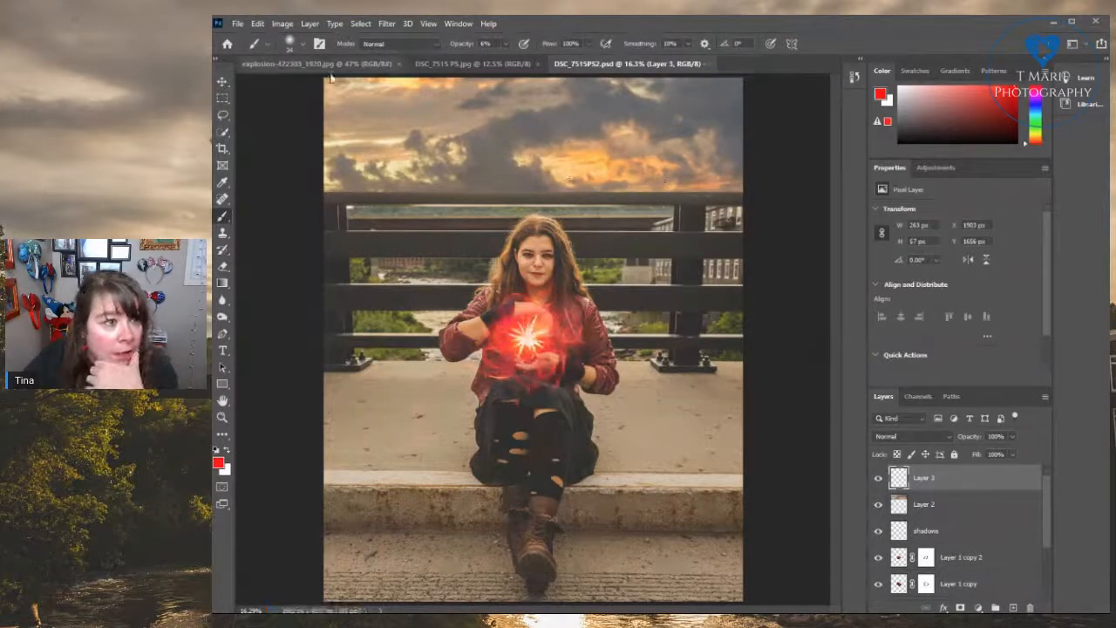
pyautogui.click(238, 23)
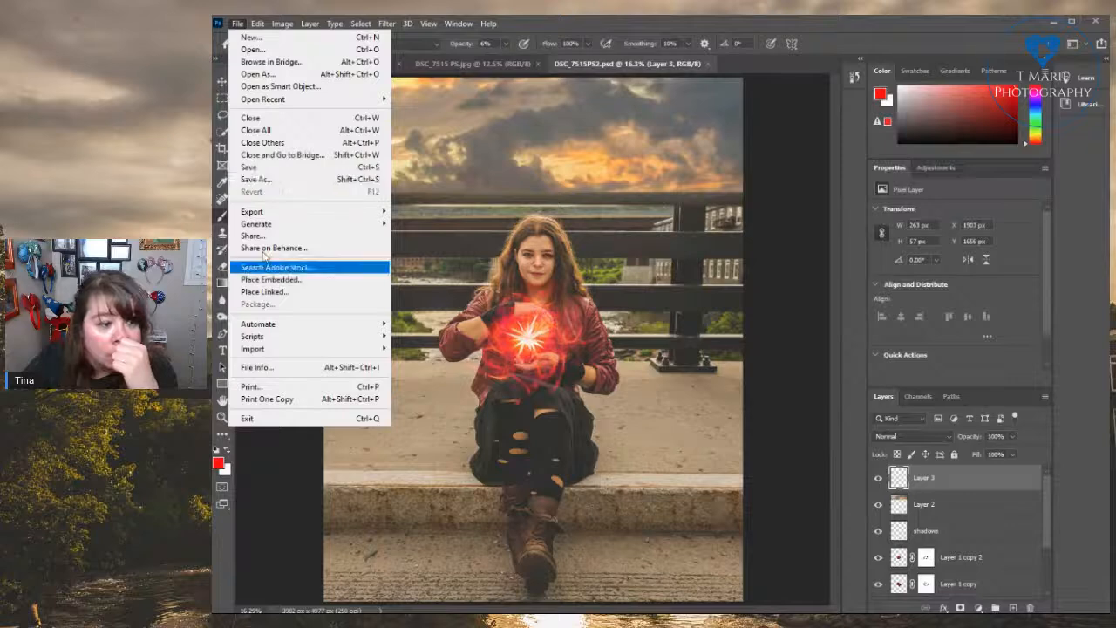
pyautogui.click(270, 280)
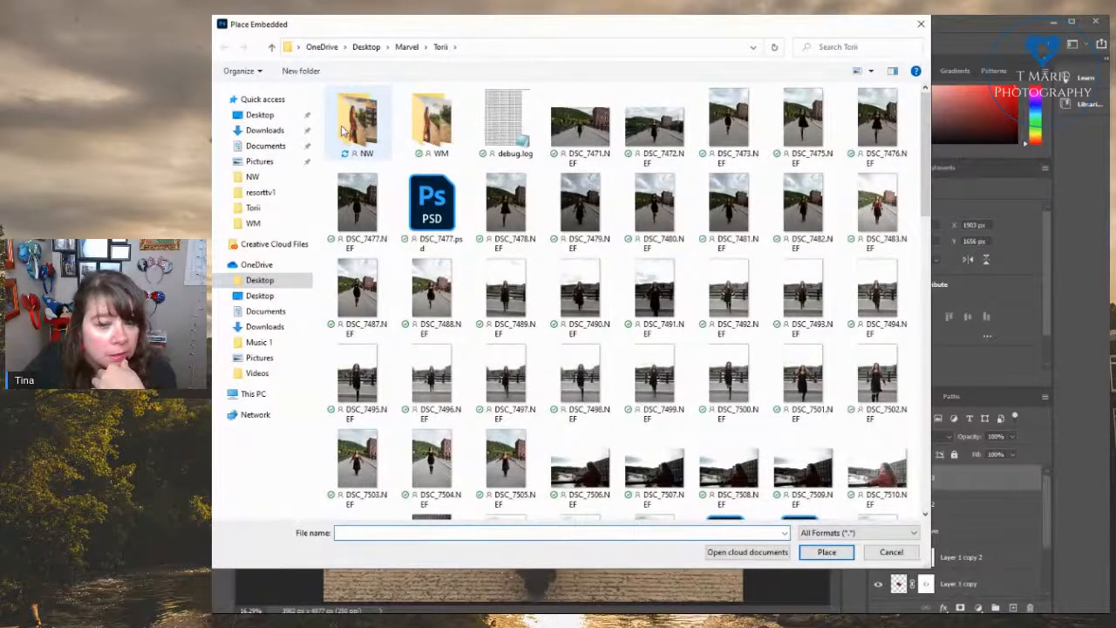
pyautogui.click(891, 553)
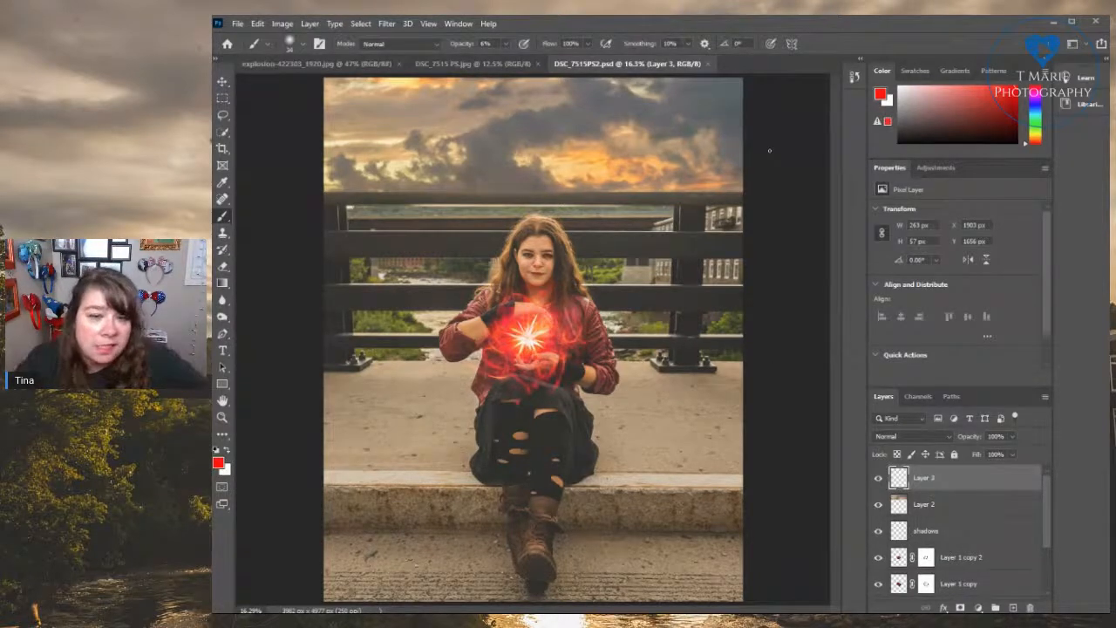
# Minimize the Photoshop window
pyautogui.click(1054, 22)
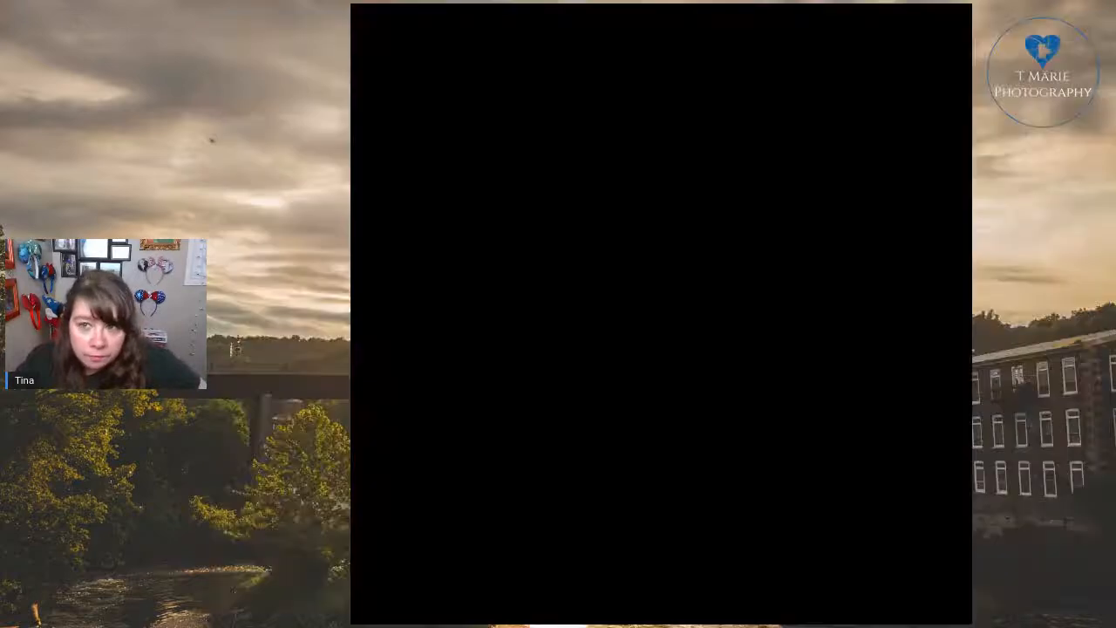